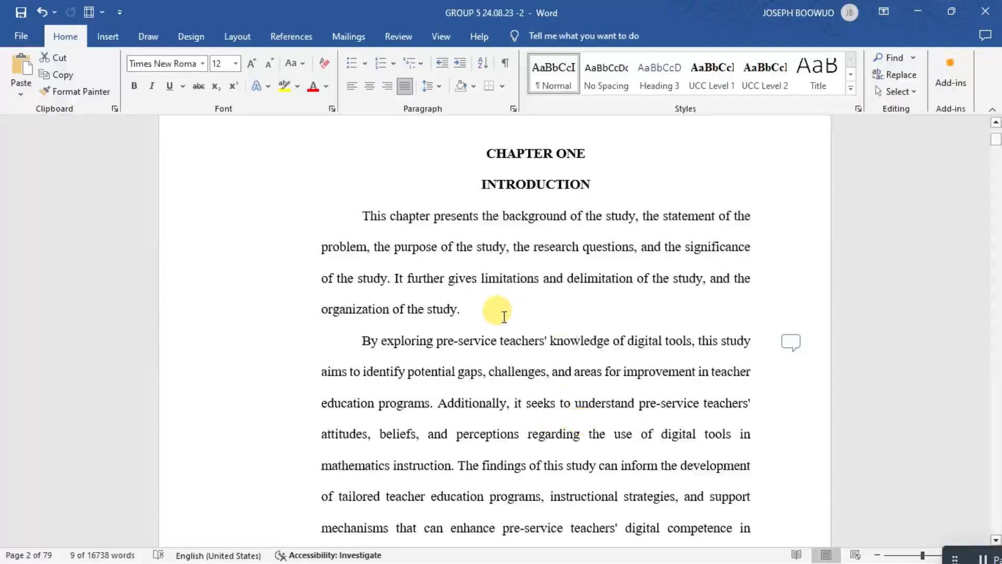
Review the heading and paragraph formatting of Chapter One, from the introduction through the Significance of the Study section.
scroll(504, 317, "down", 3)
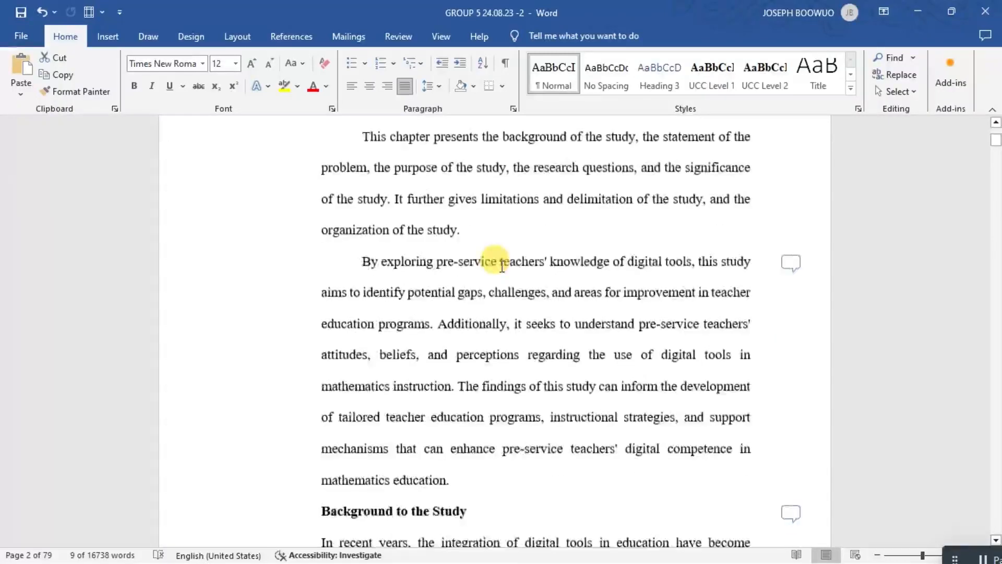
scroll(502, 266, "up", 5)
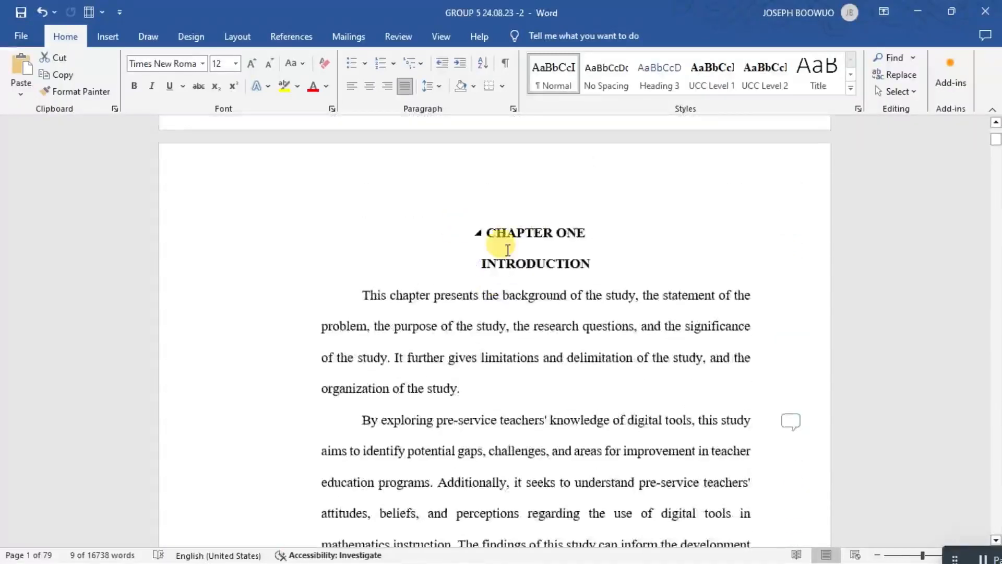
scroll(507, 264, "down", 8)
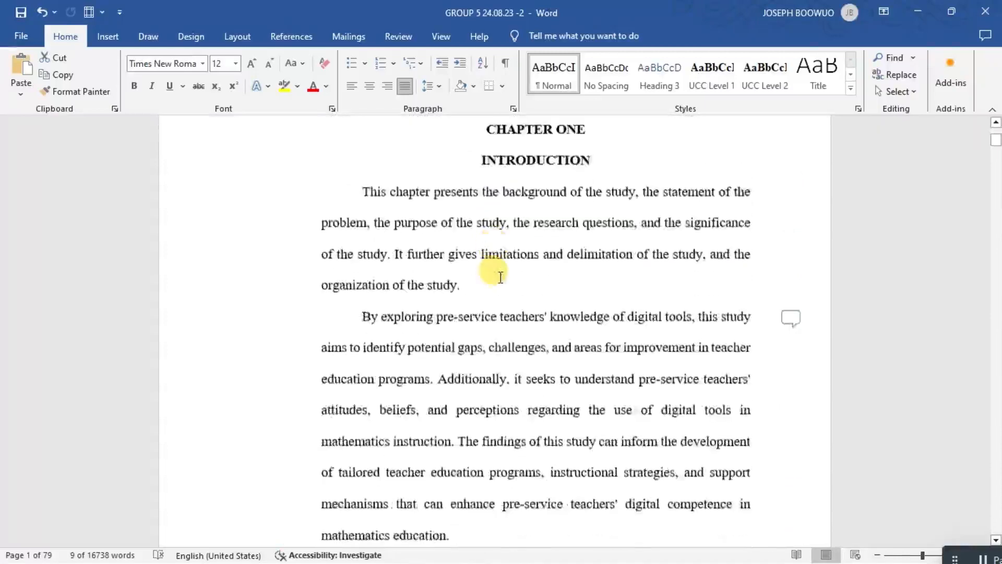
scroll(500, 277, "down", 1)
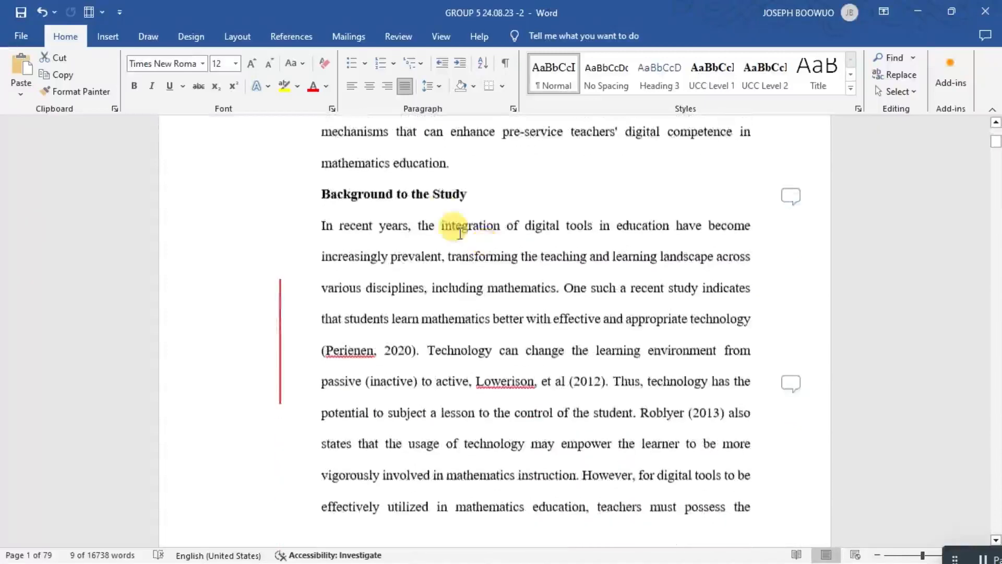
left_click(445, 195)
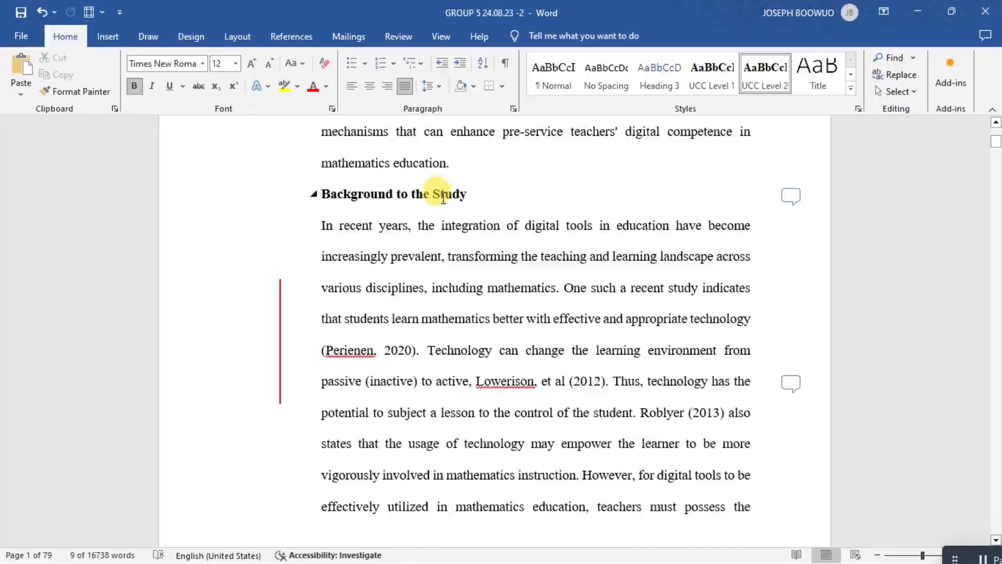
scroll(442, 197, "down", 9)
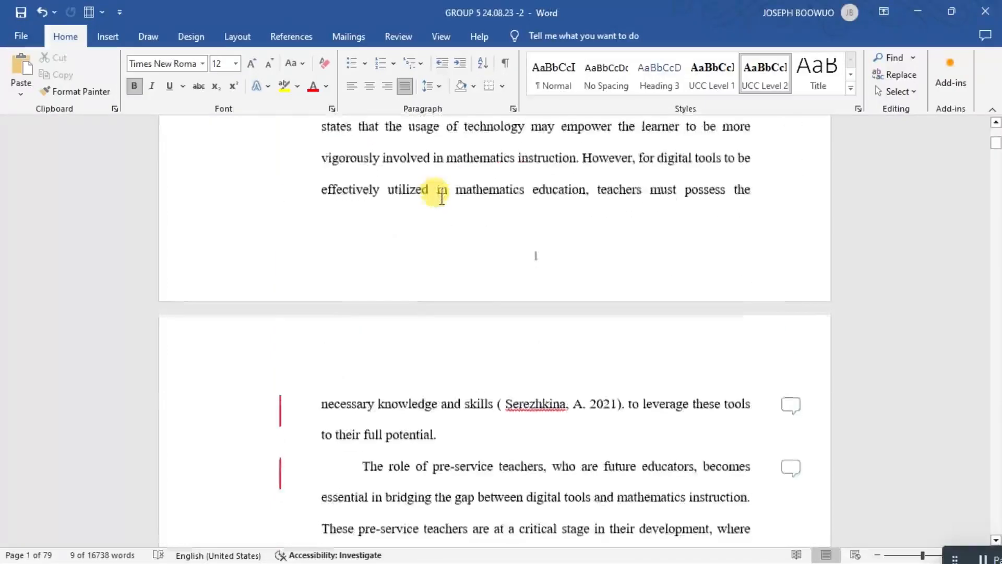
scroll(442, 198, "down", 9)
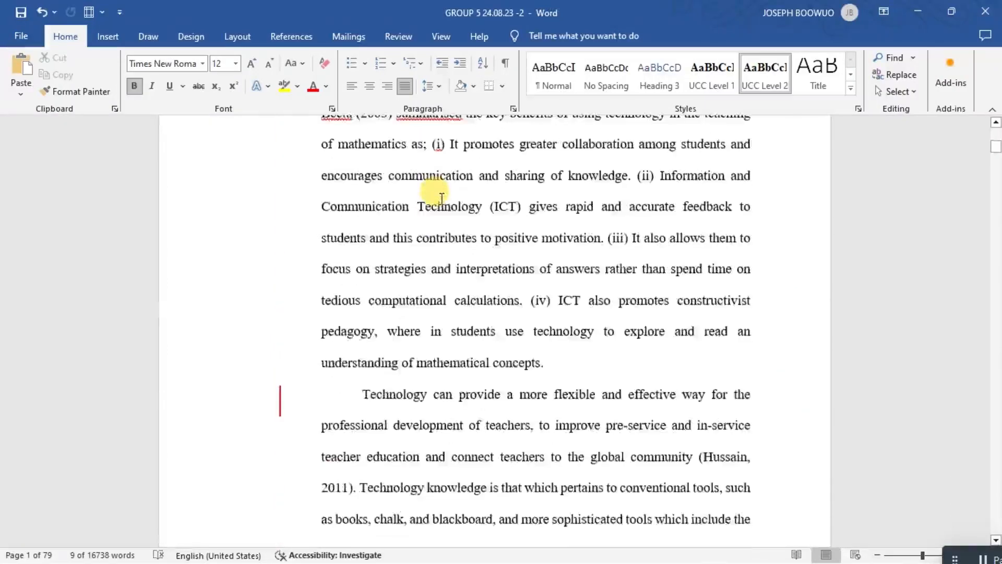
scroll(442, 198, "down", 9)
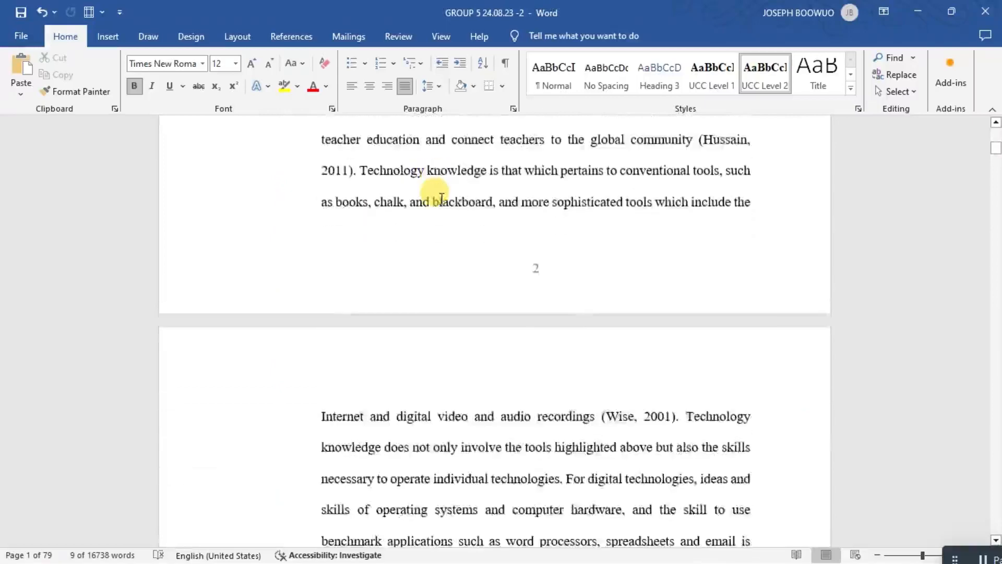
scroll(441, 199, "down", 2)
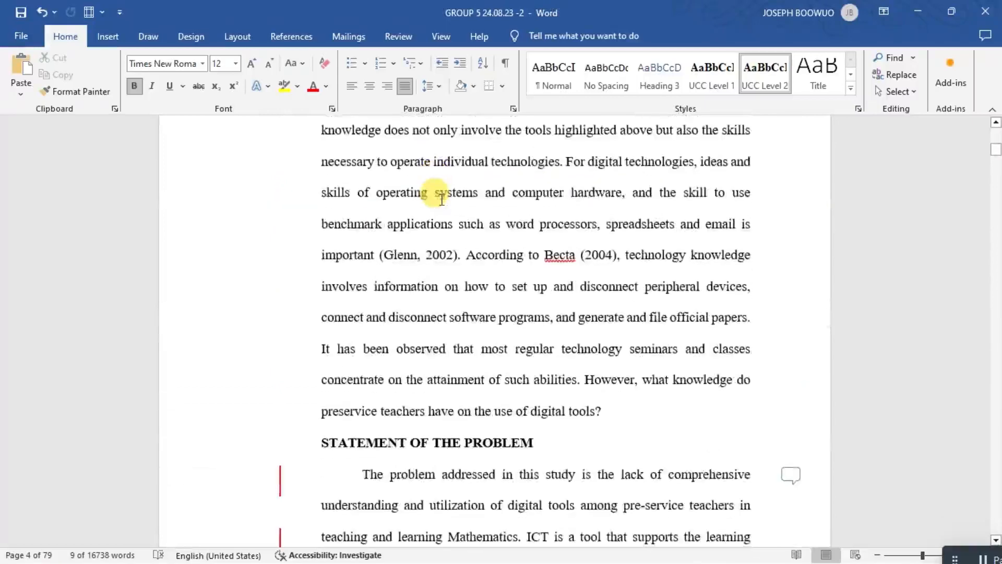
scroll(440, 198, "down", 8)
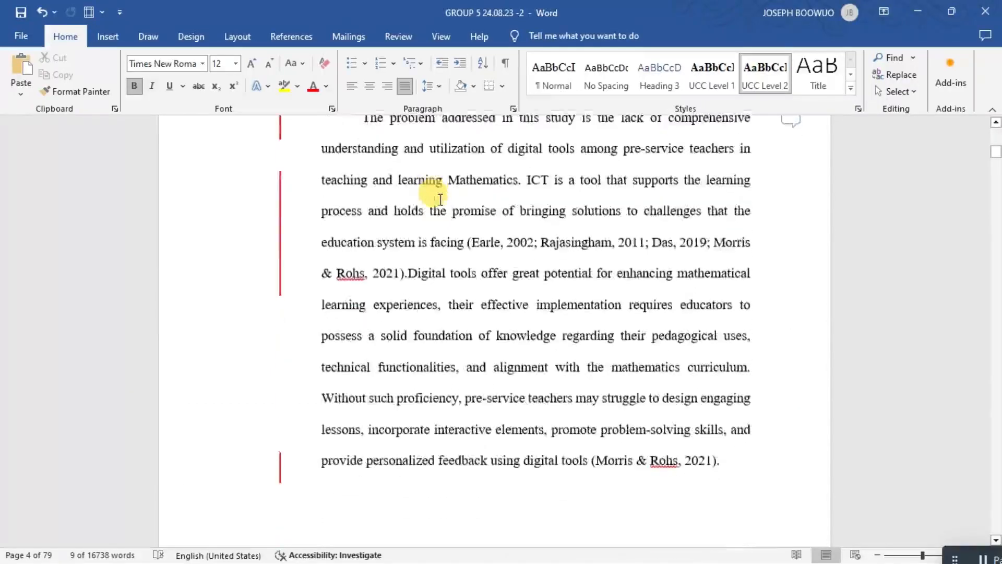
scroll(440, 198, "down", 14)
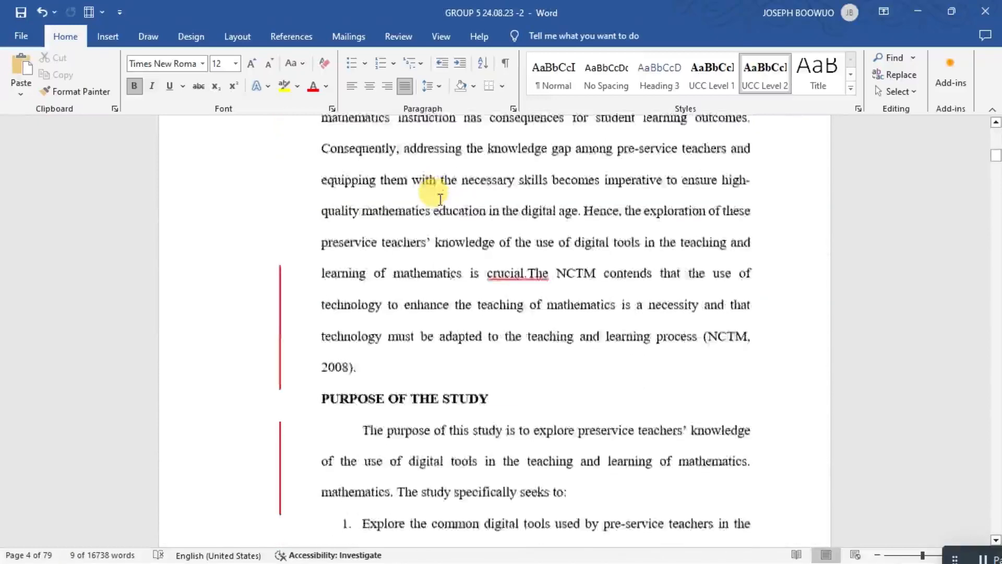
scroll(441, 200, "down", 2)
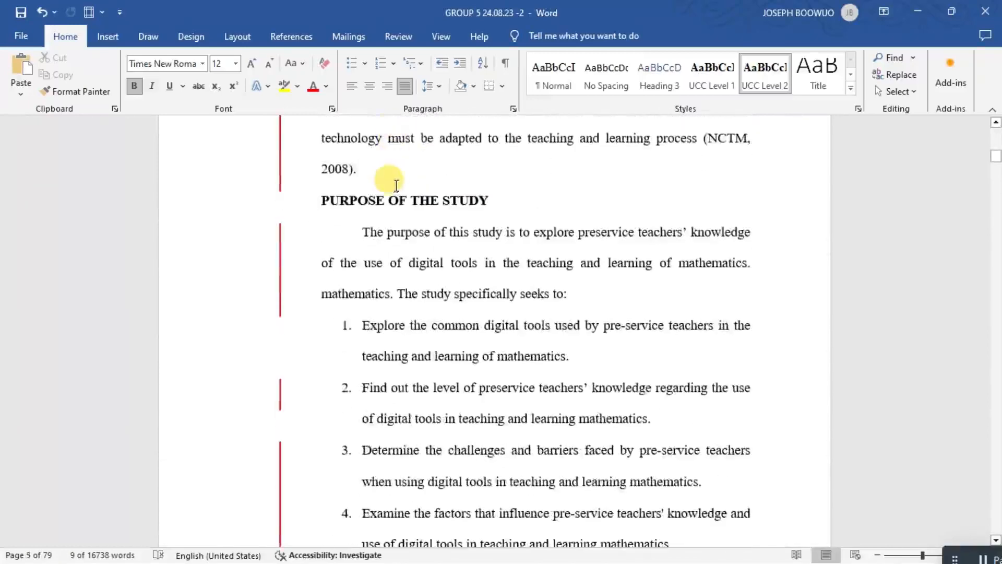
scroll(396, 185, "down", 14)
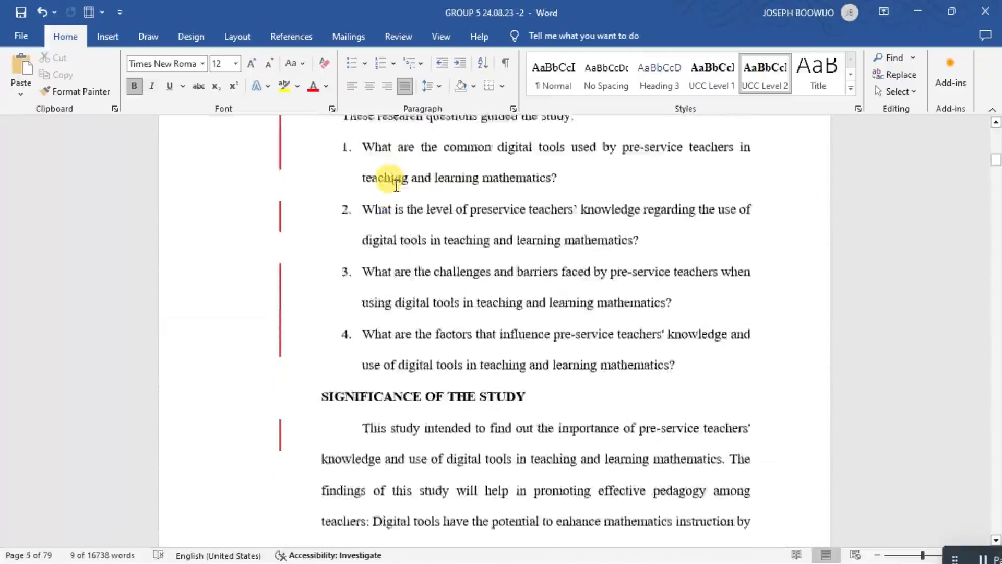
scroll(396, 186, "down", 6)
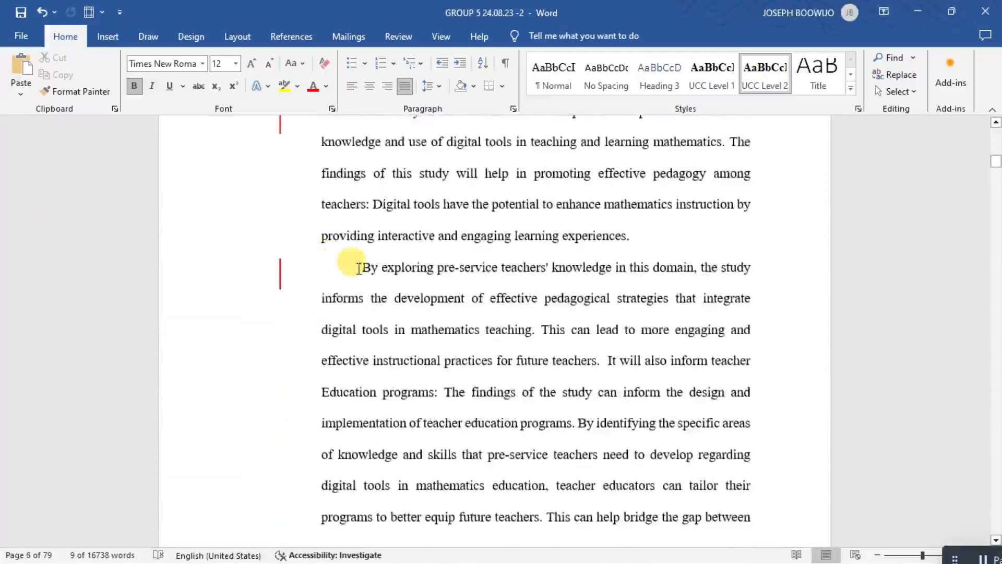
left_click(397, 298)
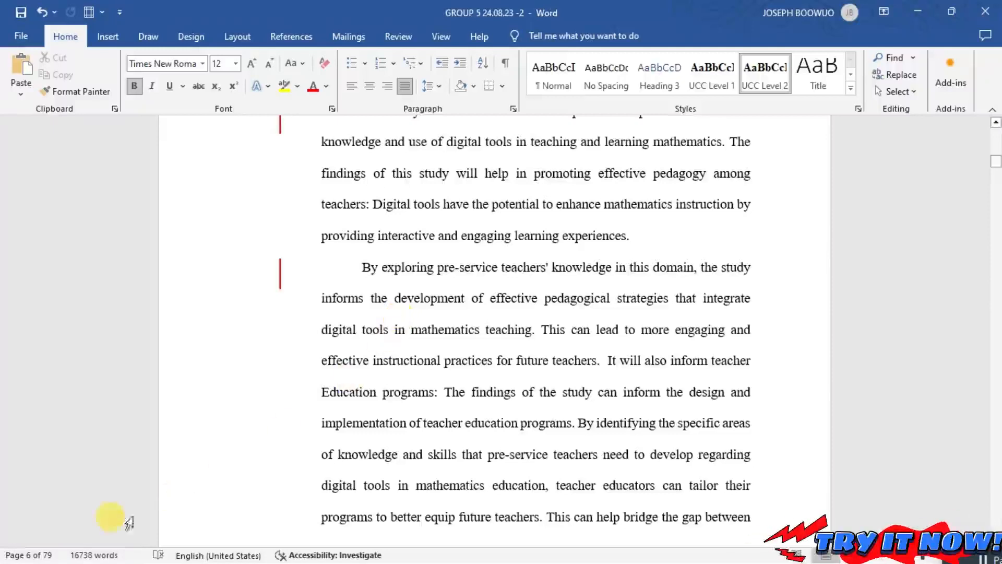
Display the document's page thumbnails beside the text and advance the document to page 7.
left_click(48, 557)
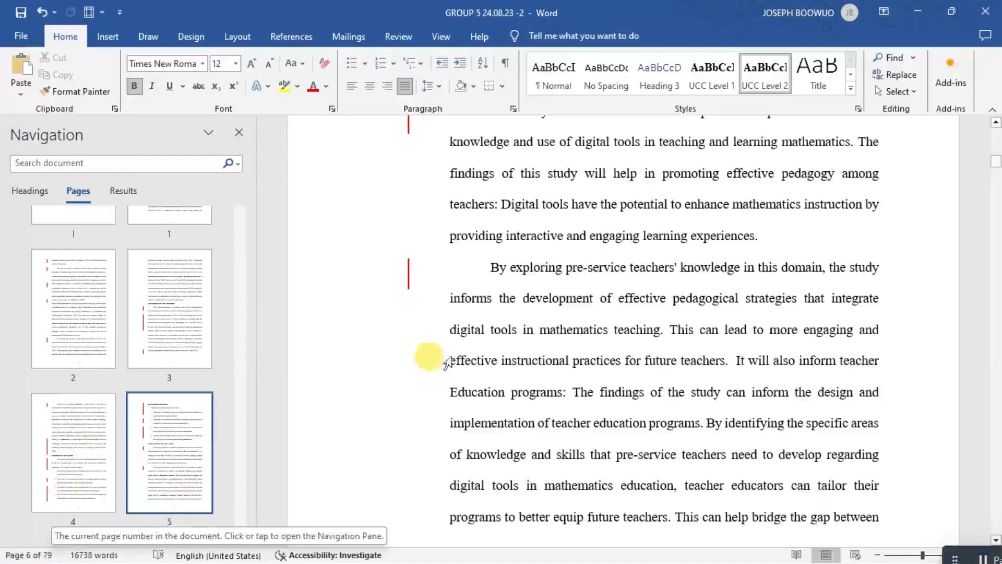
scroll(476, 342, "down", 8)
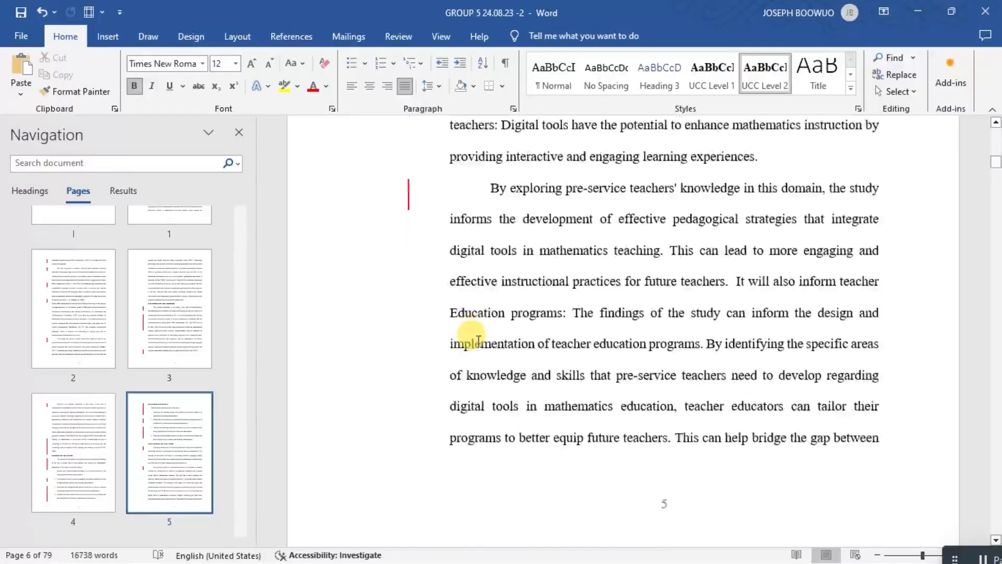
scroll(476, 343, "down", 3)
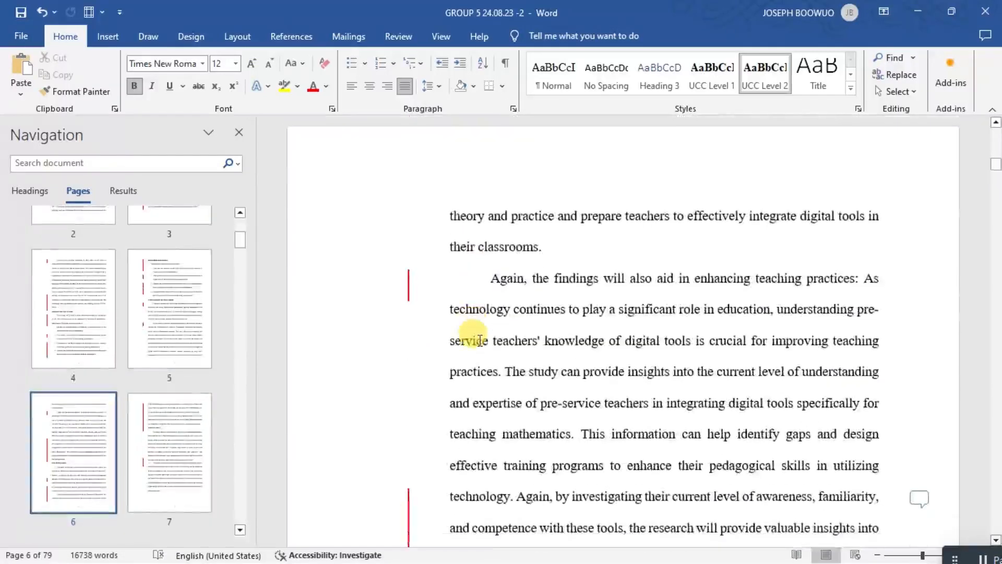
left_click(30, 555)
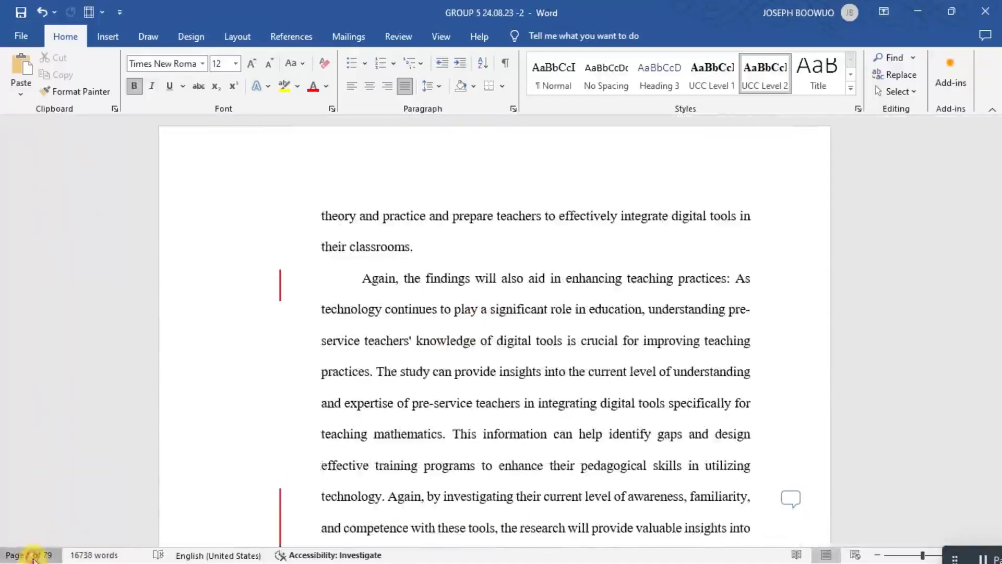
left_click(31, 555)
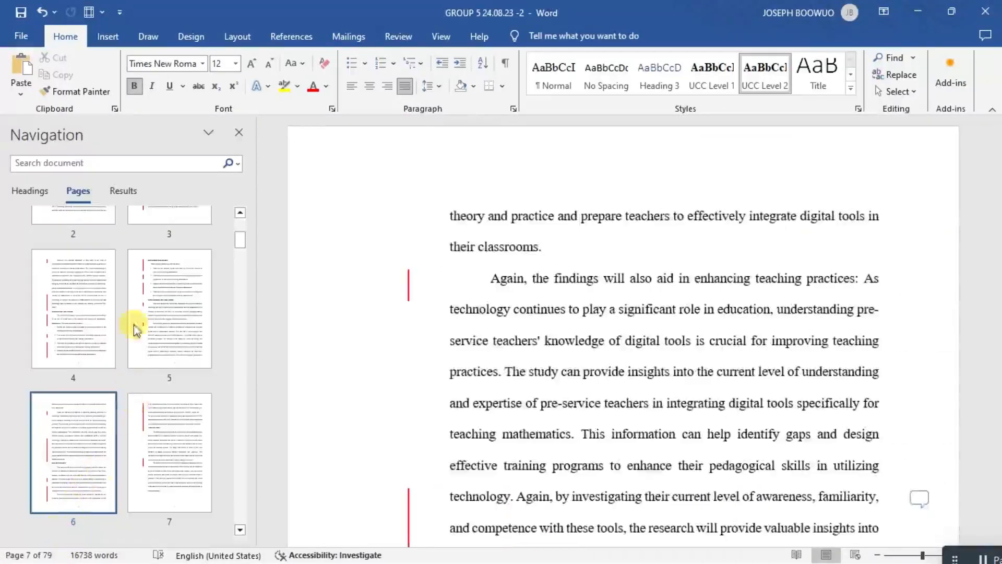
List the document's headings, jump to the CHAPTER FOUR heading and view the start of that chapter.
left_click(29, 195)
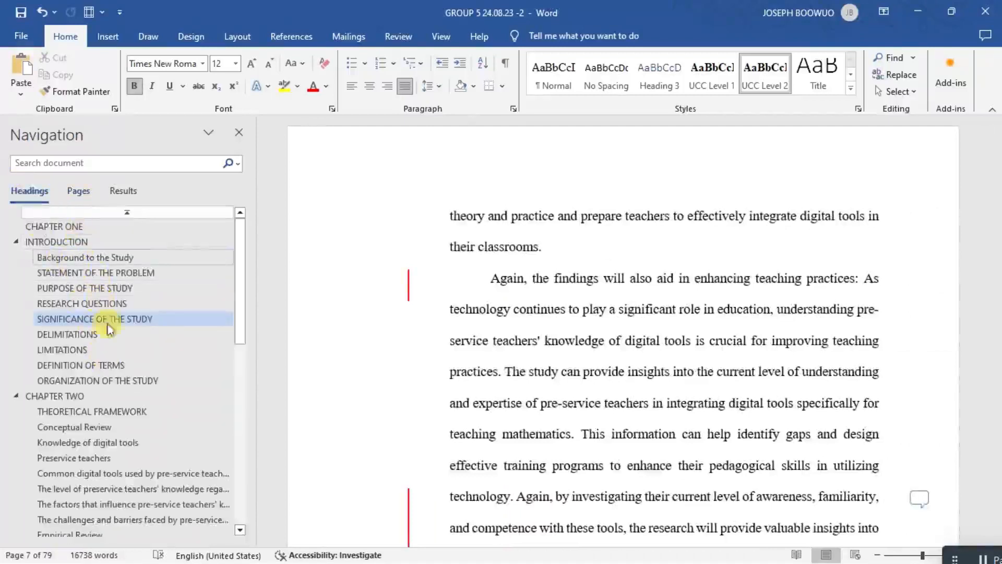
left_click_drag(239, 334, 107, 443)
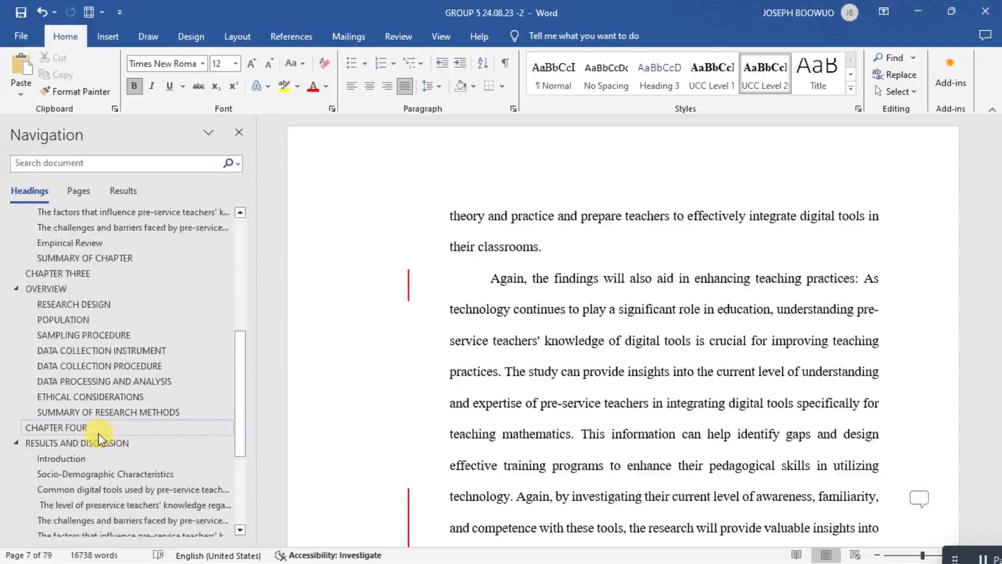
left_click(105, 429)
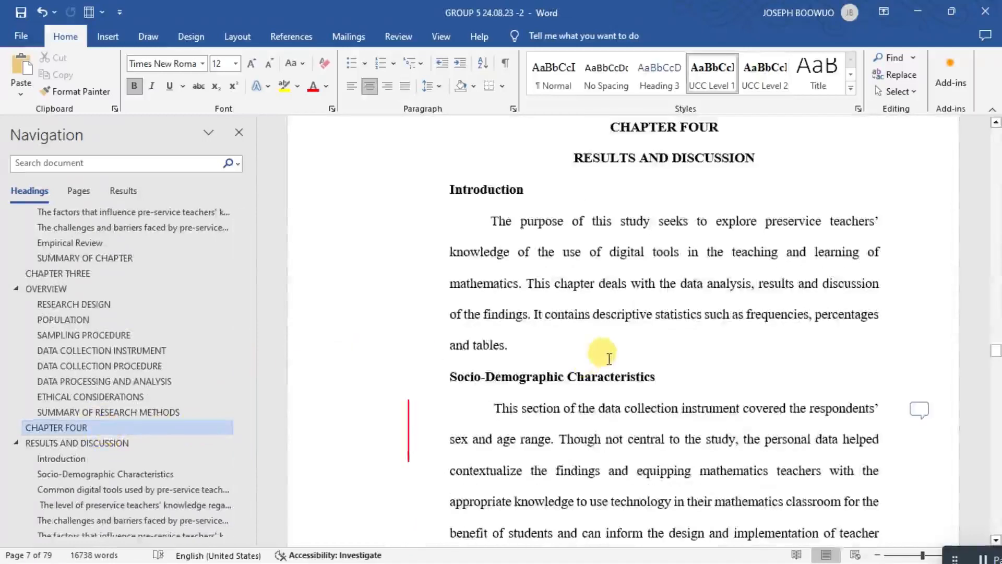
scroll(609, 359, "up", 3)
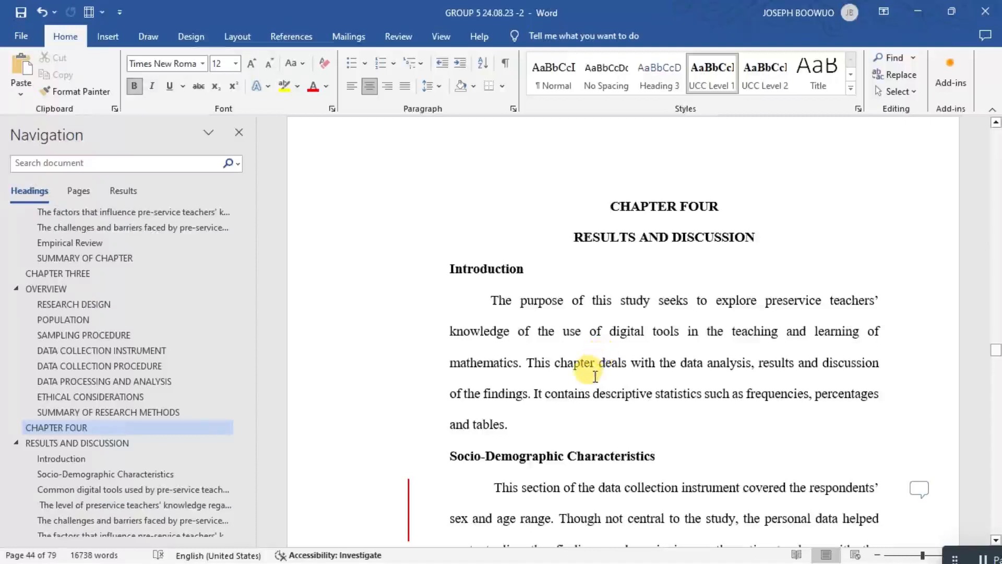
scroll(596, 375, "up", 3)
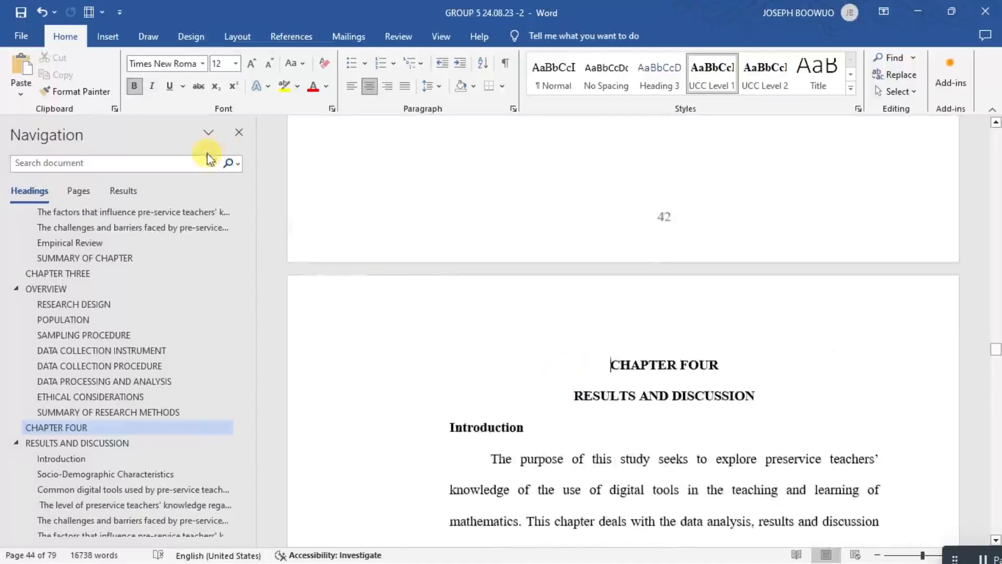
Hide the document navigation and open the recent document "Formating Document".
left_click(239, 134)
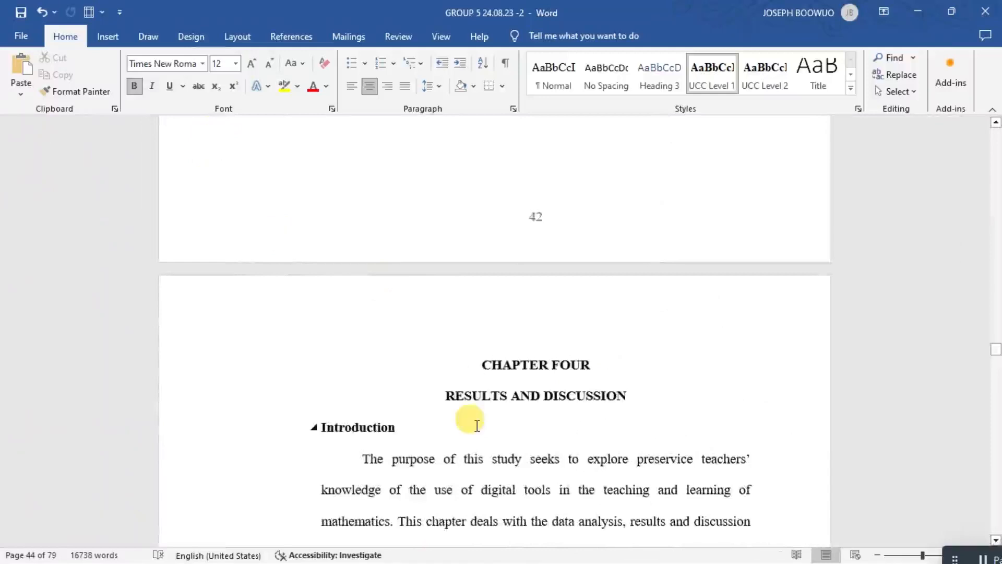
scroll(477, 424, "down", 2)
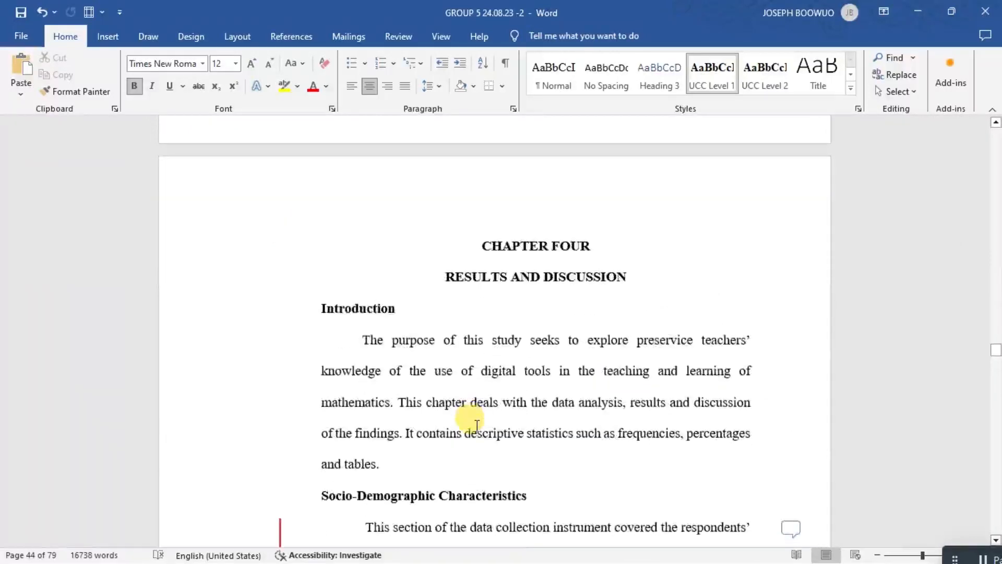
left_click(26, 33)
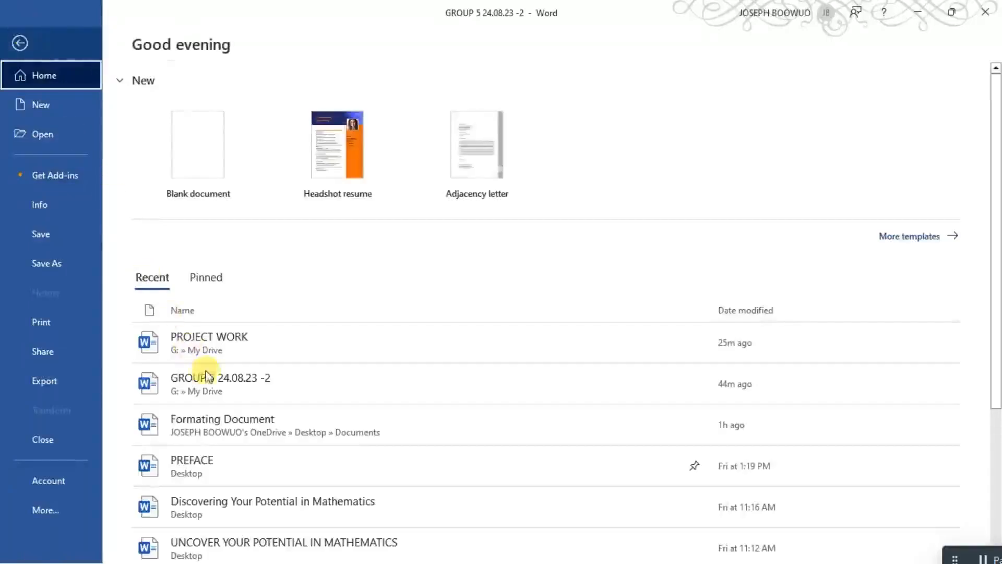
key("Escape")
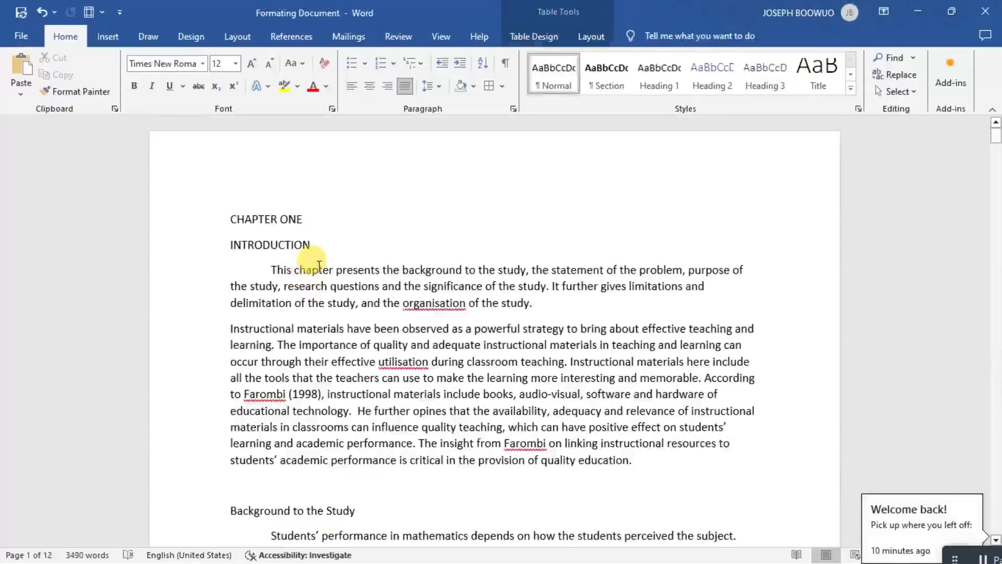
Examine the unformatted headings and body text from Chapter One through the Statement of the Problem.
scroll(266, 287, "down", 3)
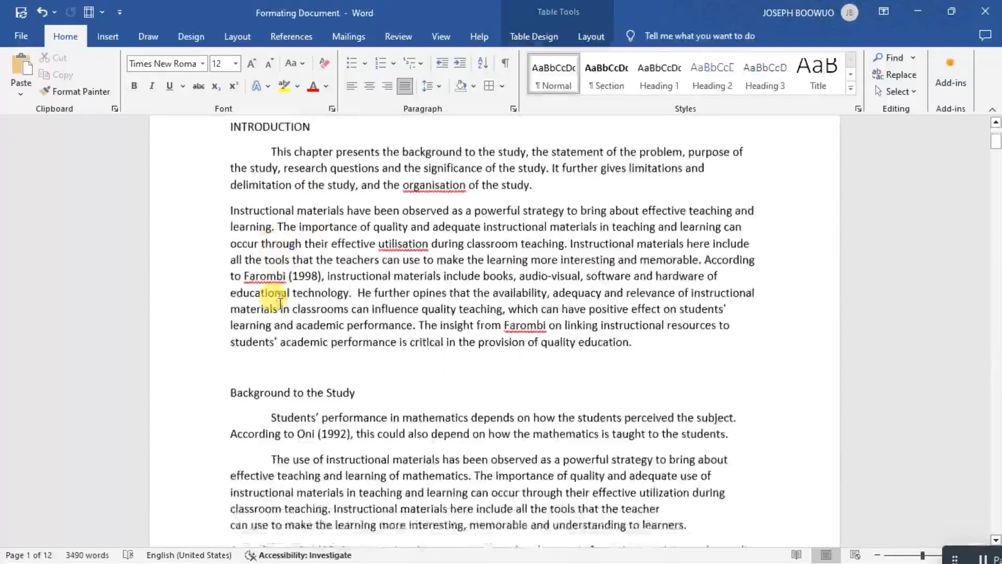
scroll(280, 304, "up", 3)
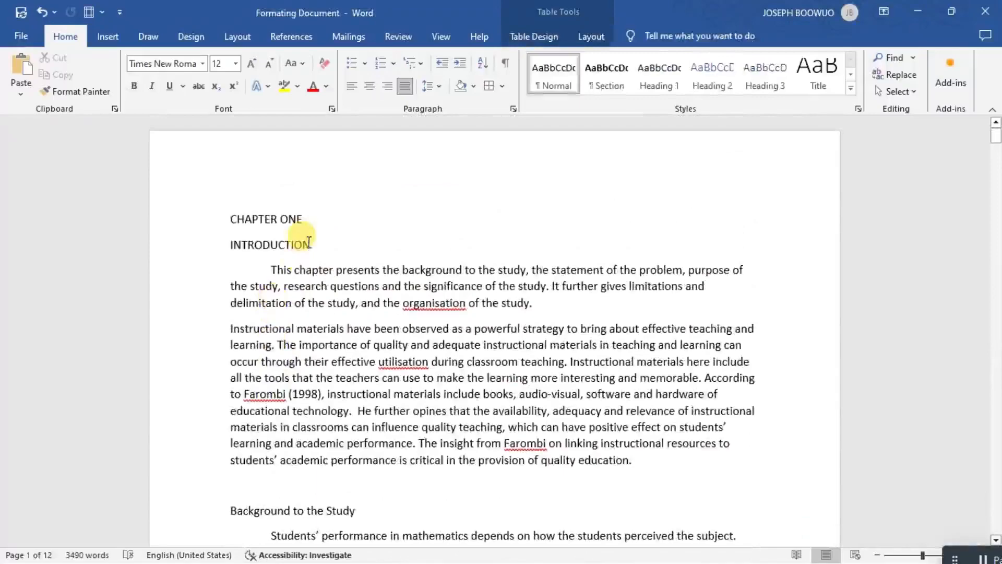
scroll(350, 319, "down", 1)
scroll(355, 322, "down", 15)
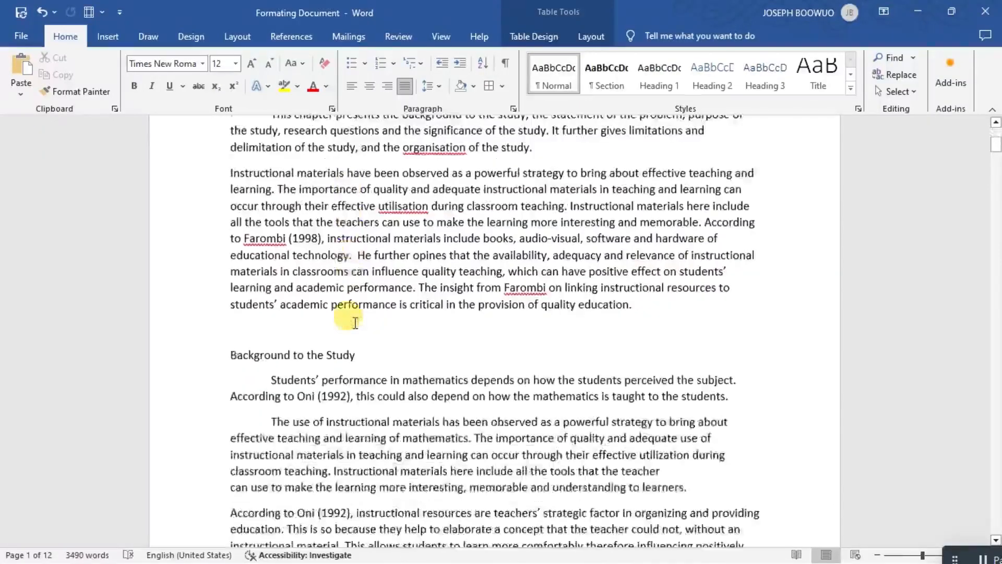
scroll(355, 322, "down", 2)
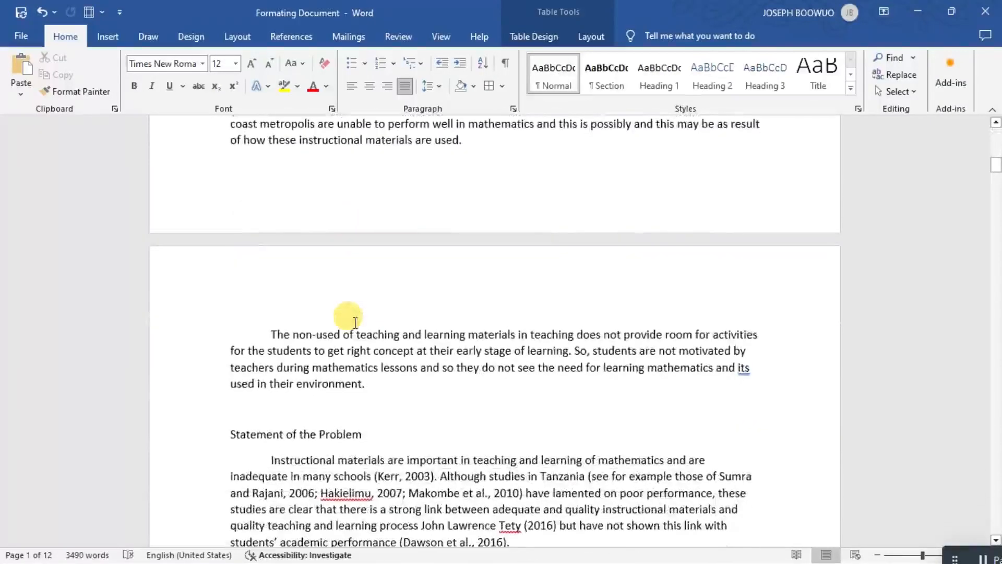
scroll(355, 323, "down", 3)
scroll(347, 316, "up", 3)
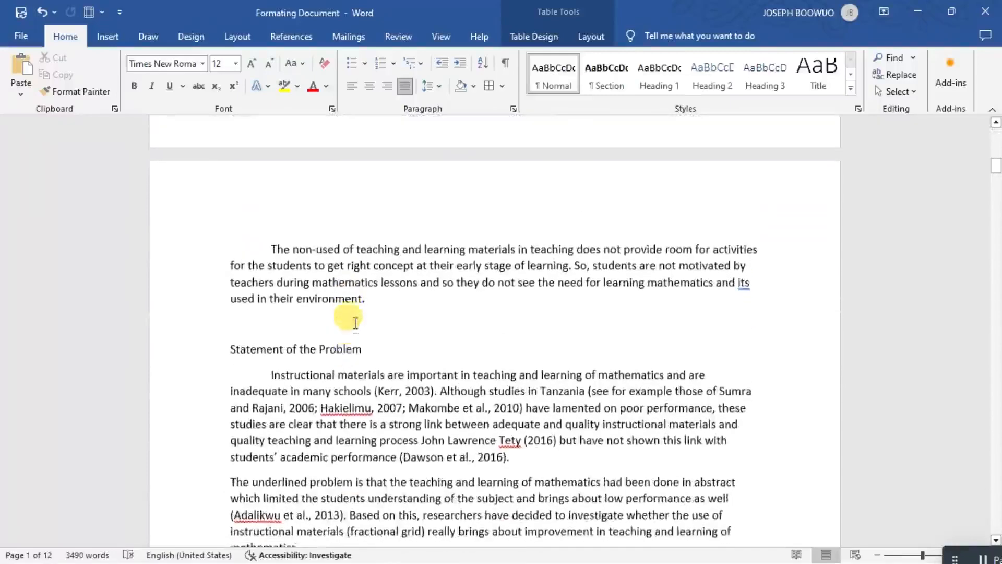
scroll(355, 323, "up", 10)
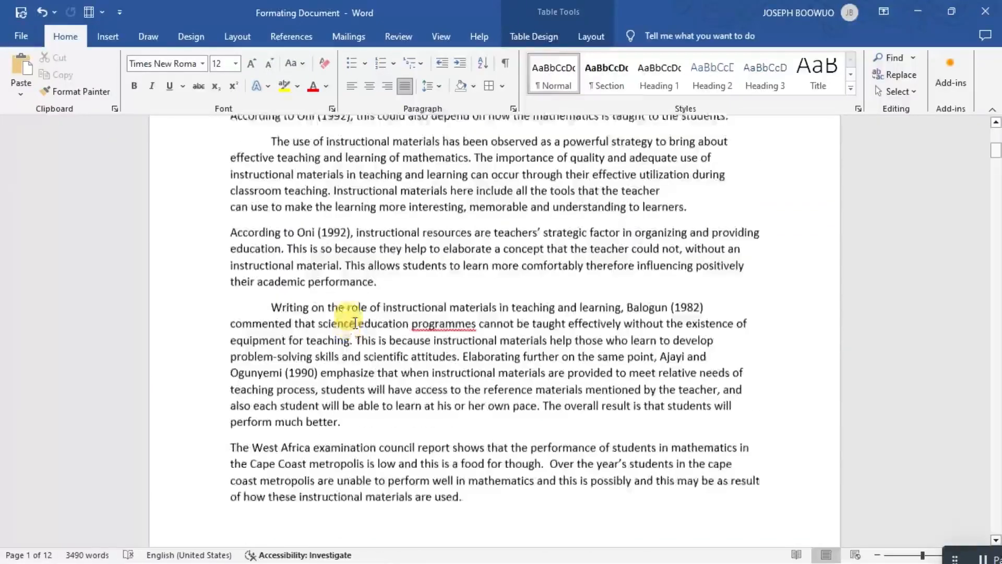
Try centering and bolding the CHAPTER ONE and INTRODUCTION headings directly, and remove both formats again.
scroll(355, 322, "up", 6)
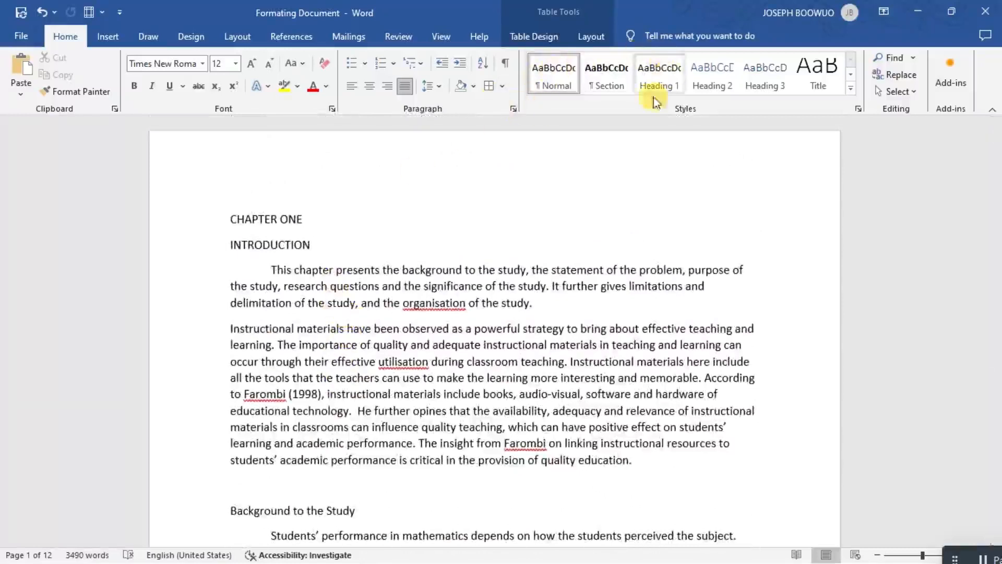
left_click_drag(230, 215, 325, 253)
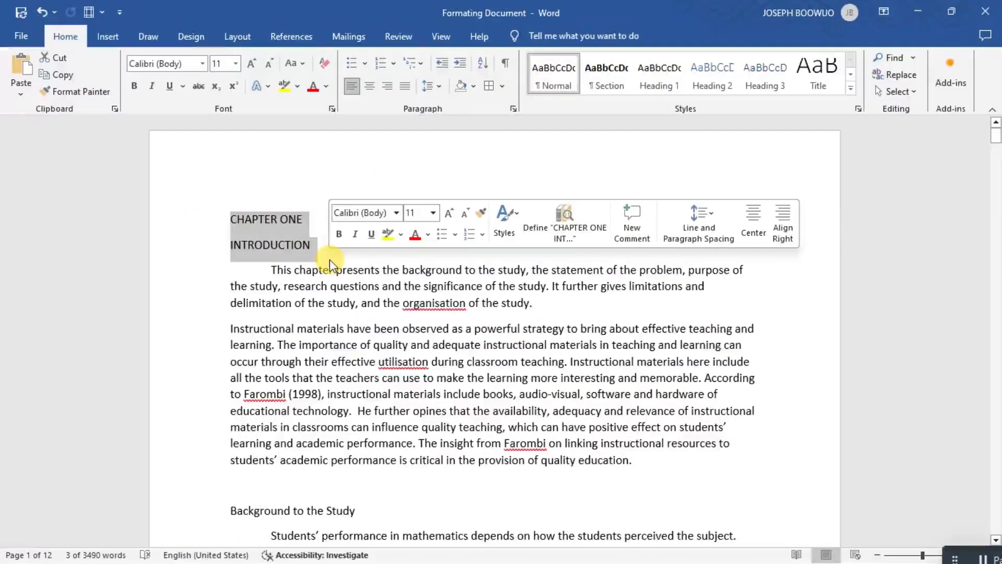
left_click(368, 85)
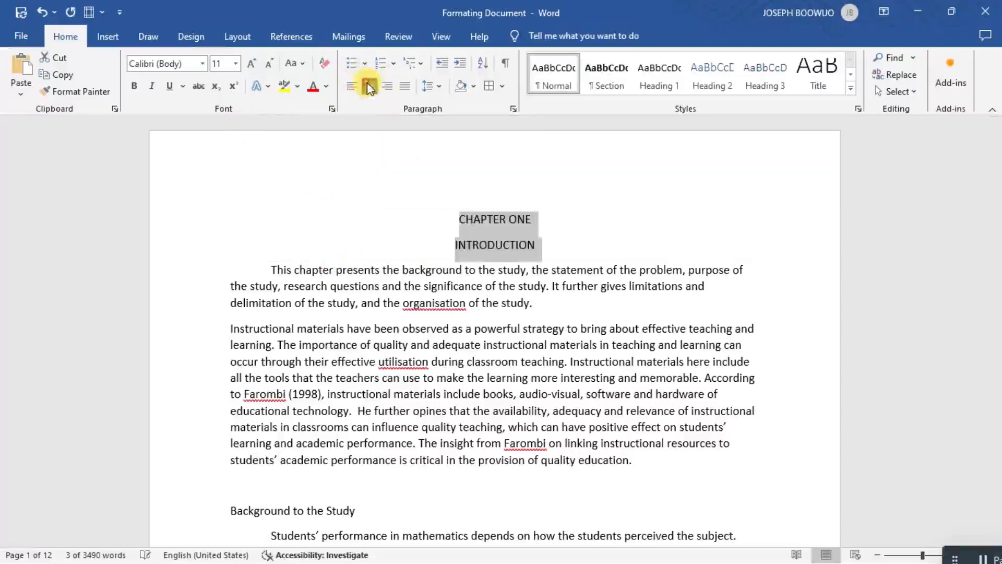
left_click(131, 86)
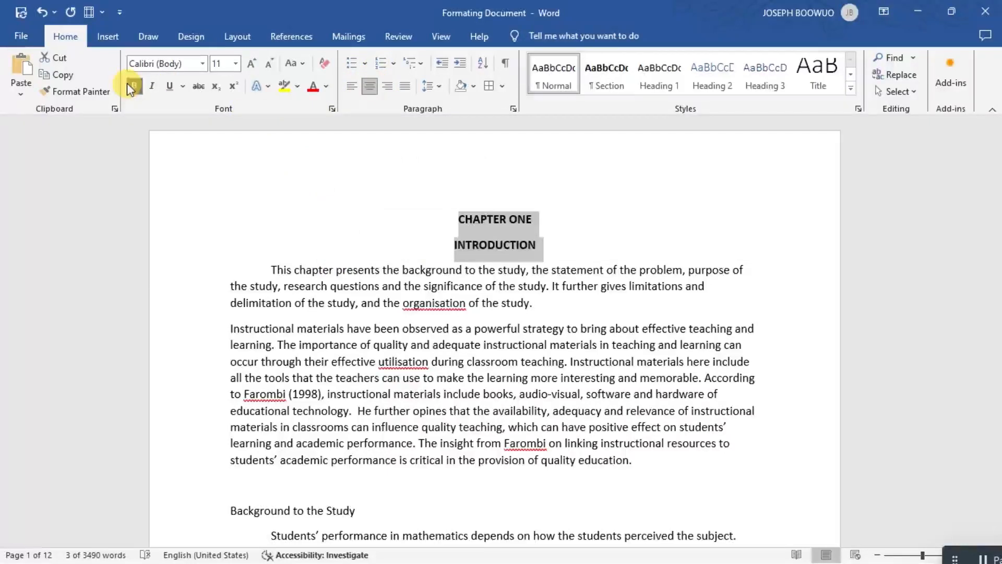
left_click(370, 87)
left_click(371, 88)
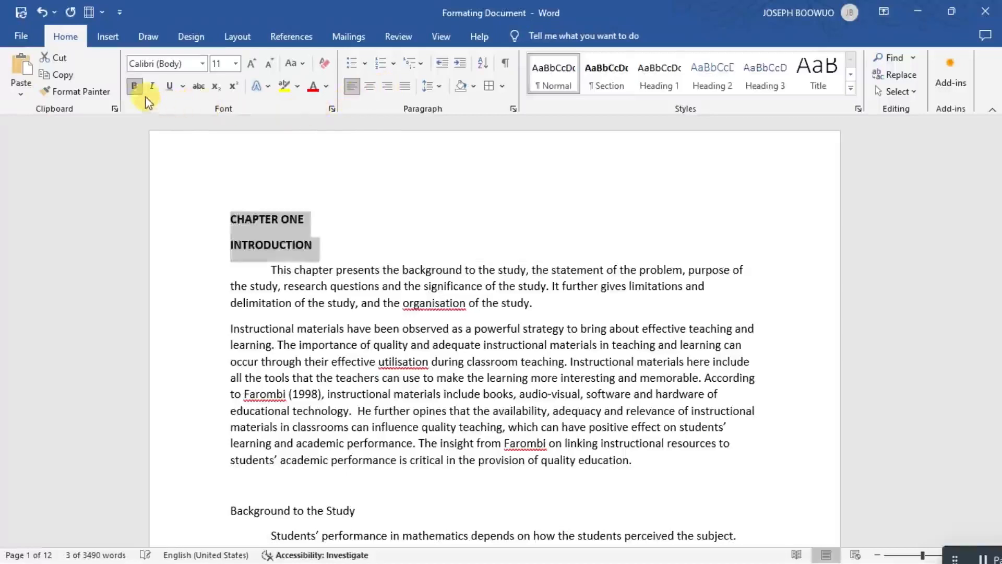
left_click(134, 87)
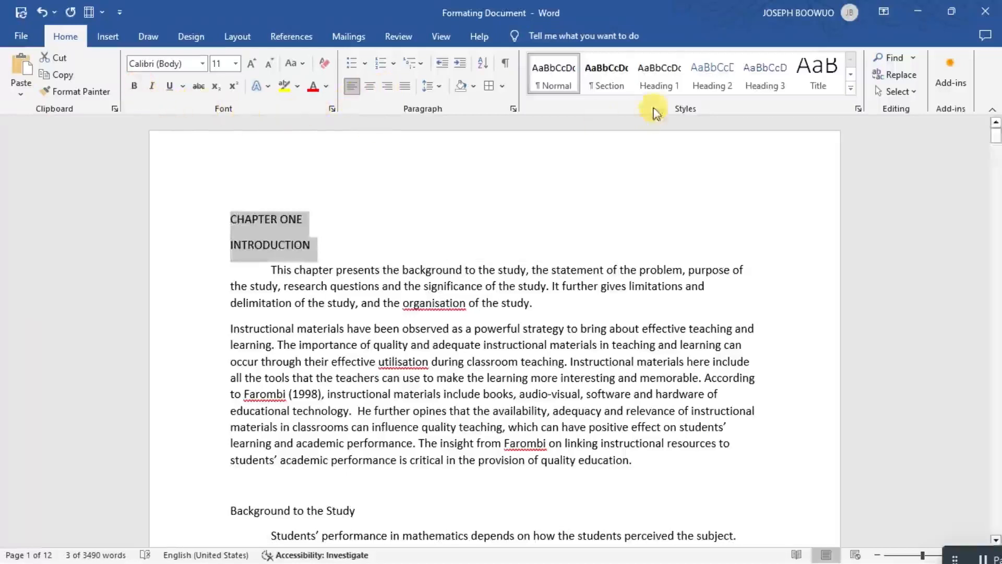
Preview the Section style on the CHAPTER ONE and INTRODUCTION headings and clear the selection.
left_click(609, 82)
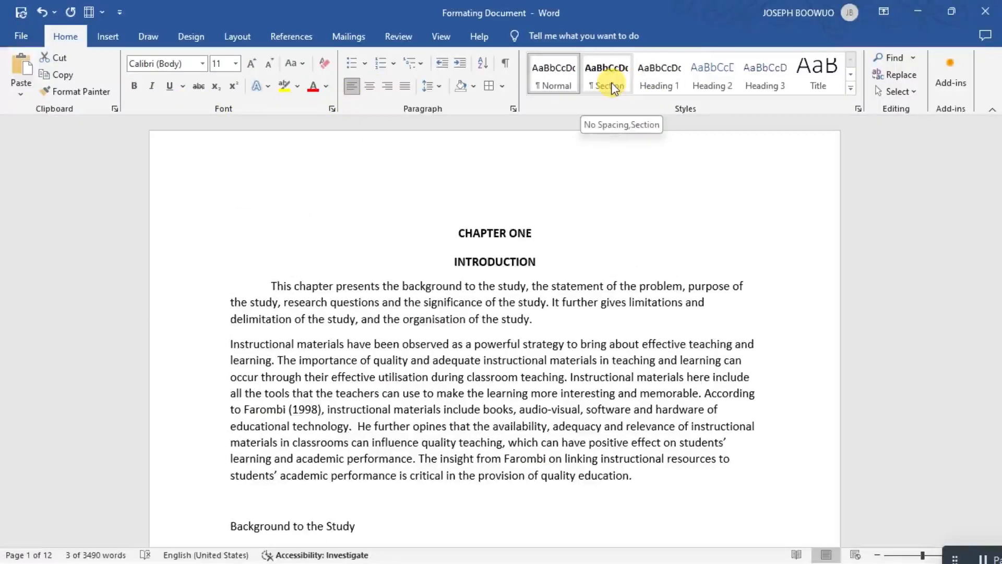
left_click(578, 230)
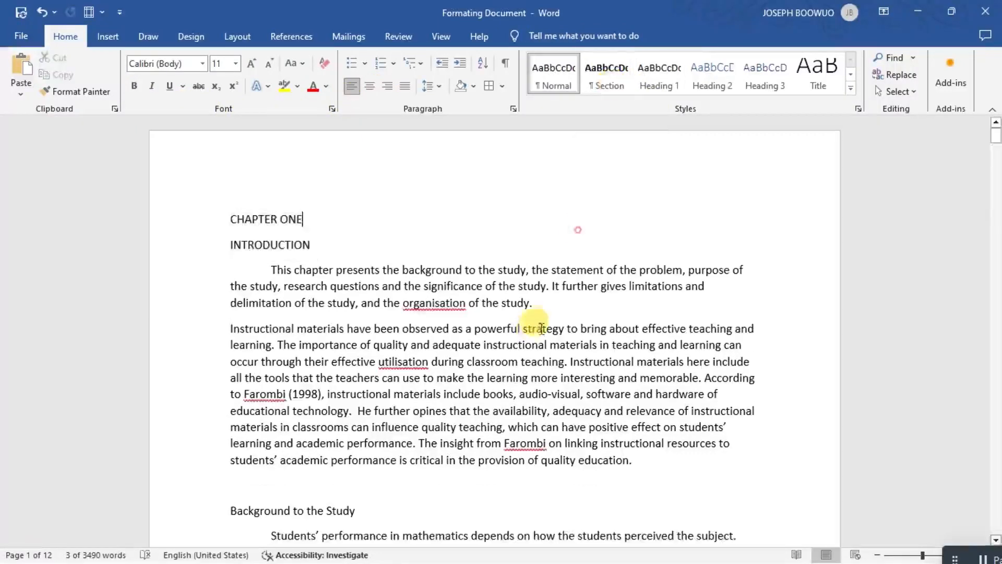
left_click(560, 299)
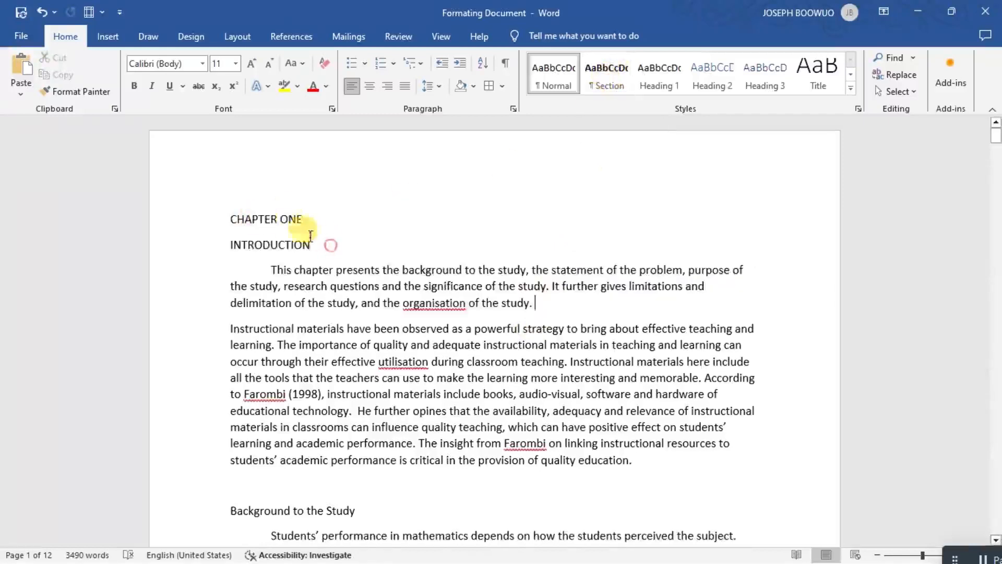
Select the CHAPTER ONE and INTRODUCTION headings and modify the Section style's font to Times New Roman, 12 pt, Automatic colour, keeping automatic updating on.
left_click_drag(329, 243, 246, 200)
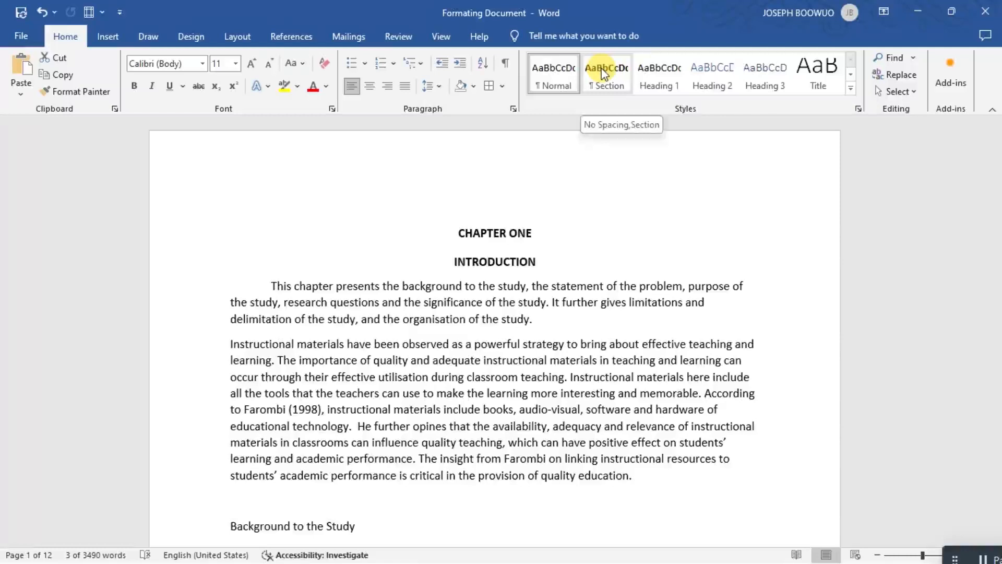
right_click(603, 73)
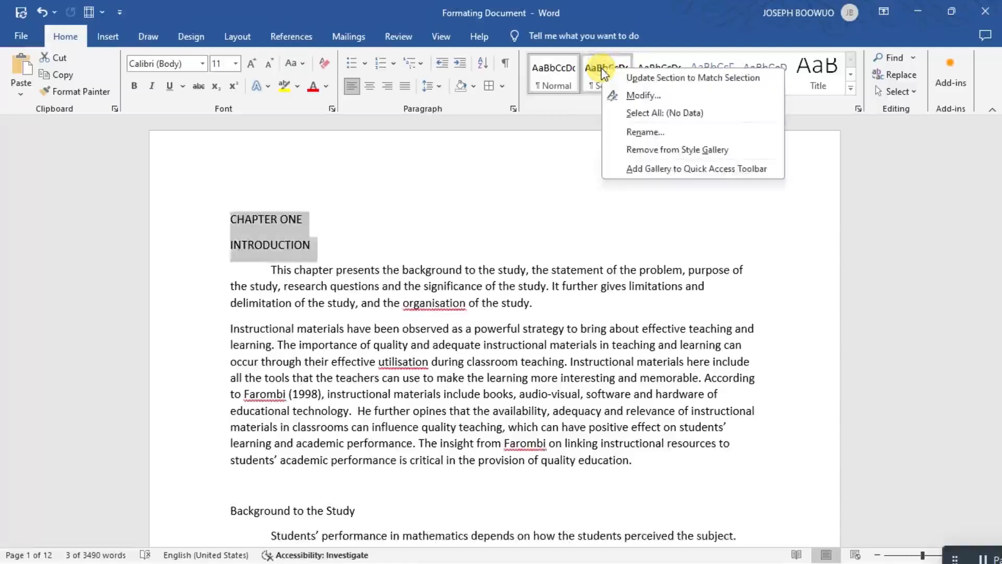
left_click(636, 96)
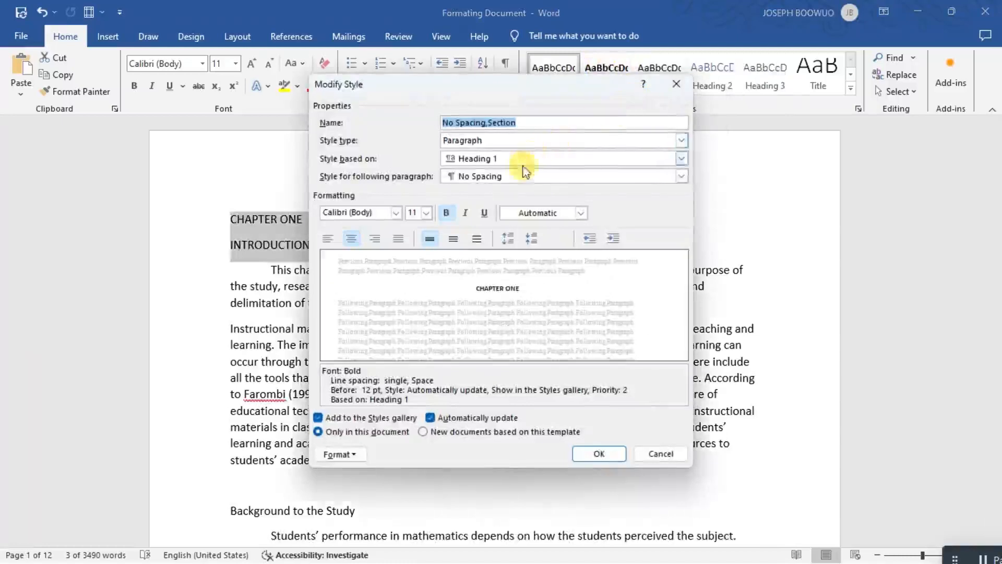
left_click(398, 213)
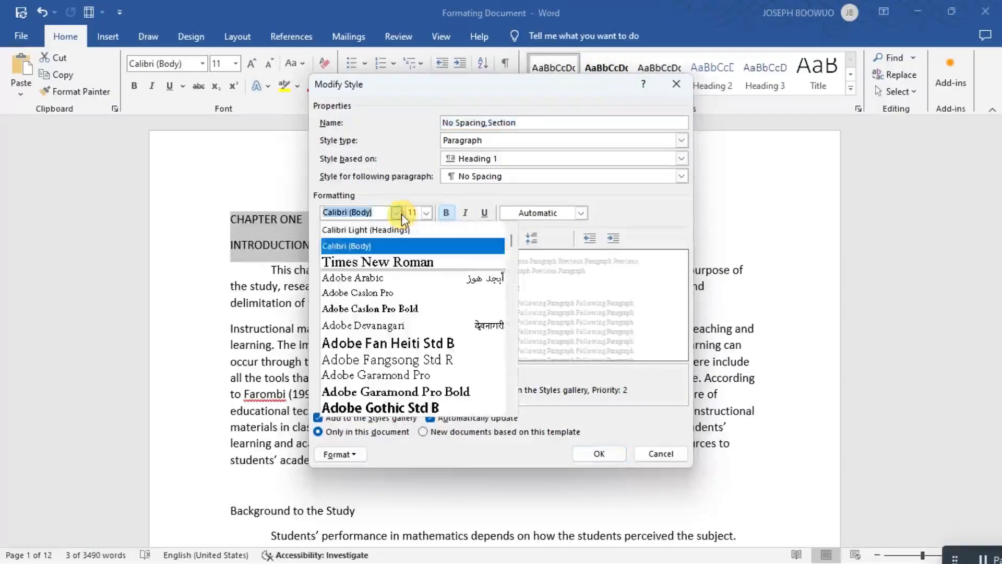
left_click(396, 262)
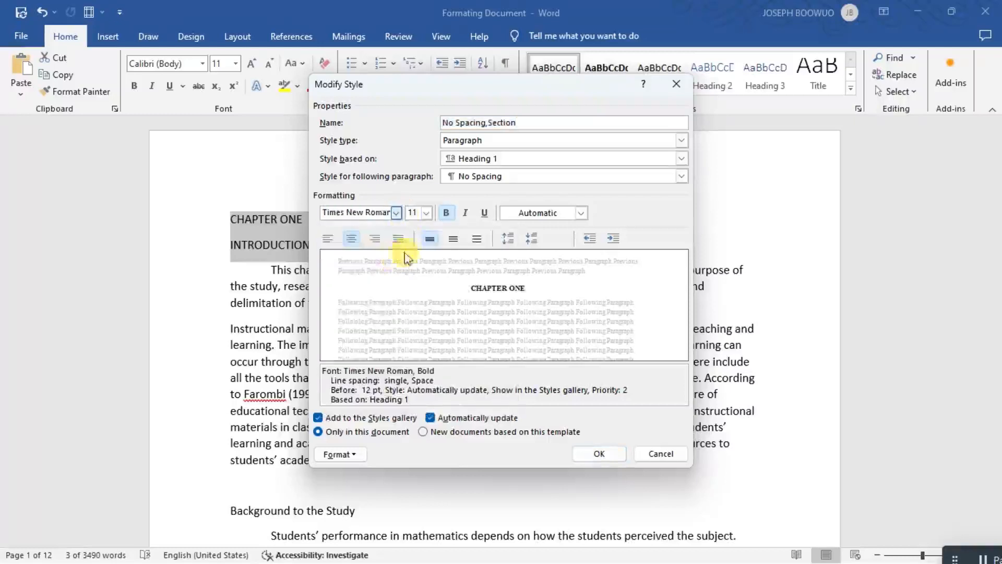
left_click(428, 213)
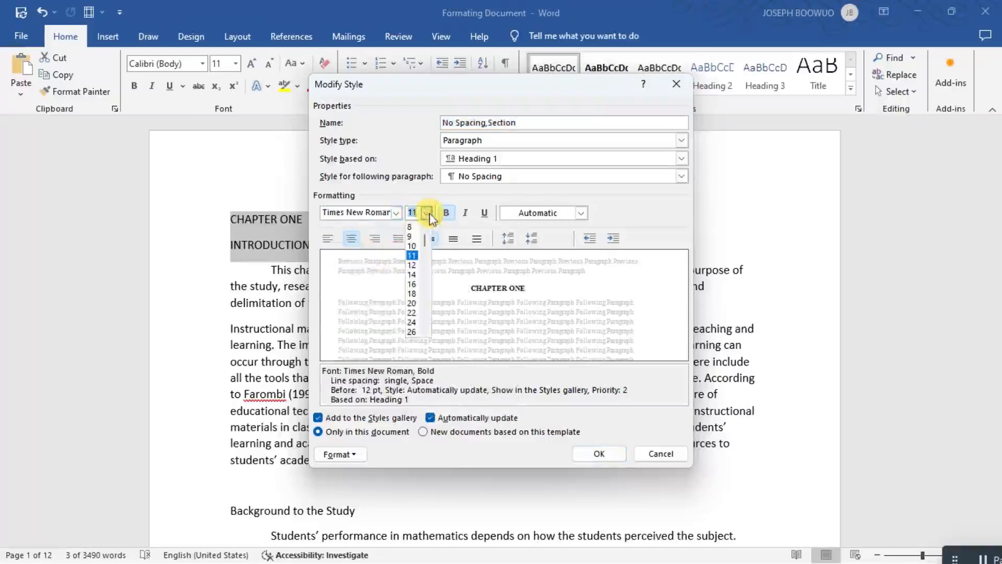
left_click(411, 264)
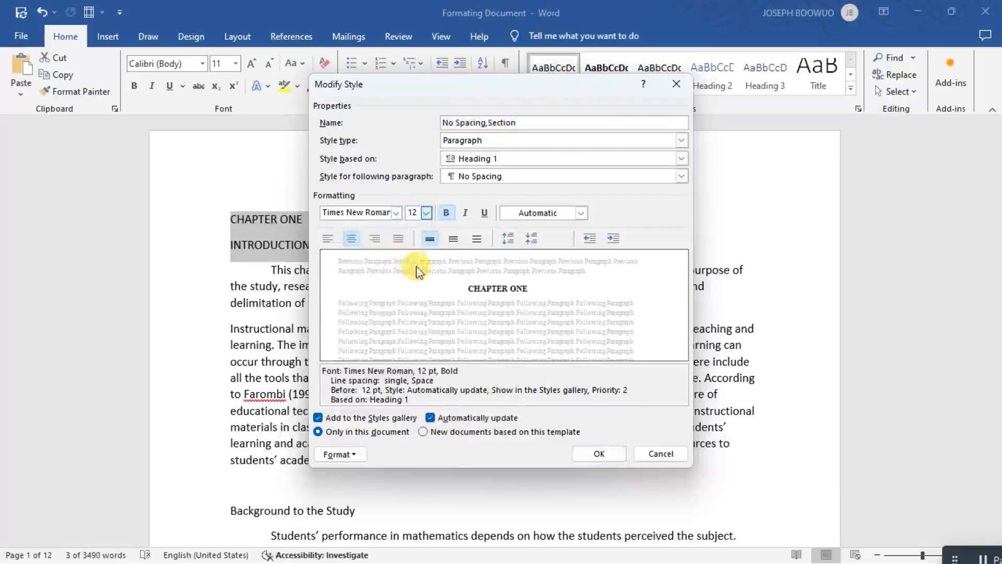
left_click(582, 213)
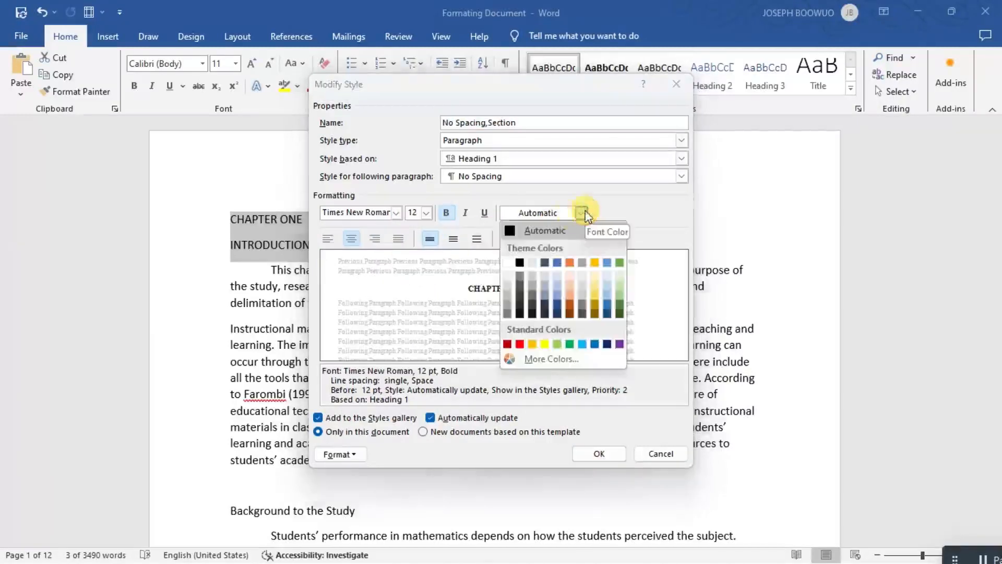
left_click(559, 233)
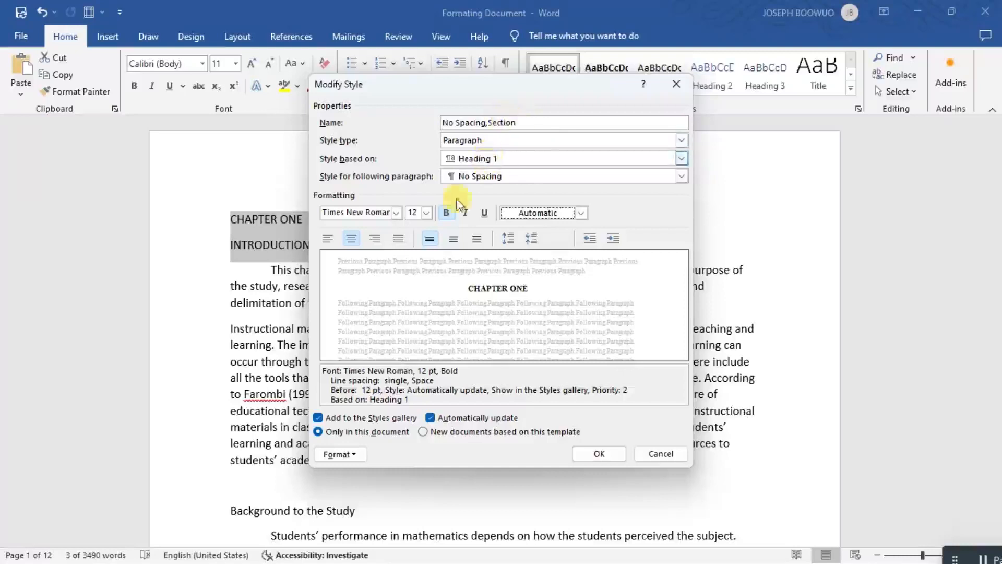
left_click(431, 419)
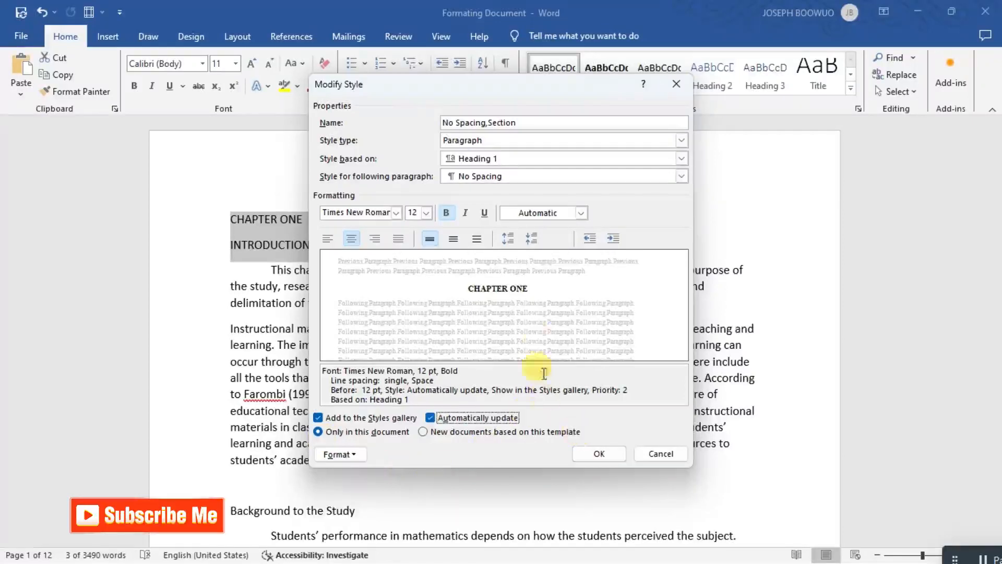
Set the Section style's paragraph spacing to 0 pt with double line spacing, and save the style changes.
left_click(534, 239)
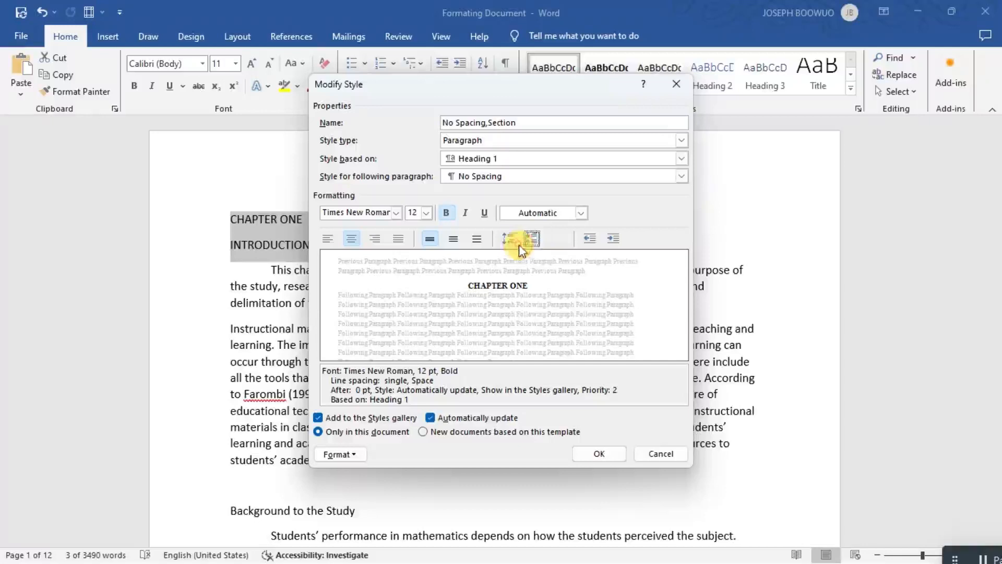
left_click(504, 238)
left_click(505, 237)
left_click(505, 237)
left_click(506, 238)
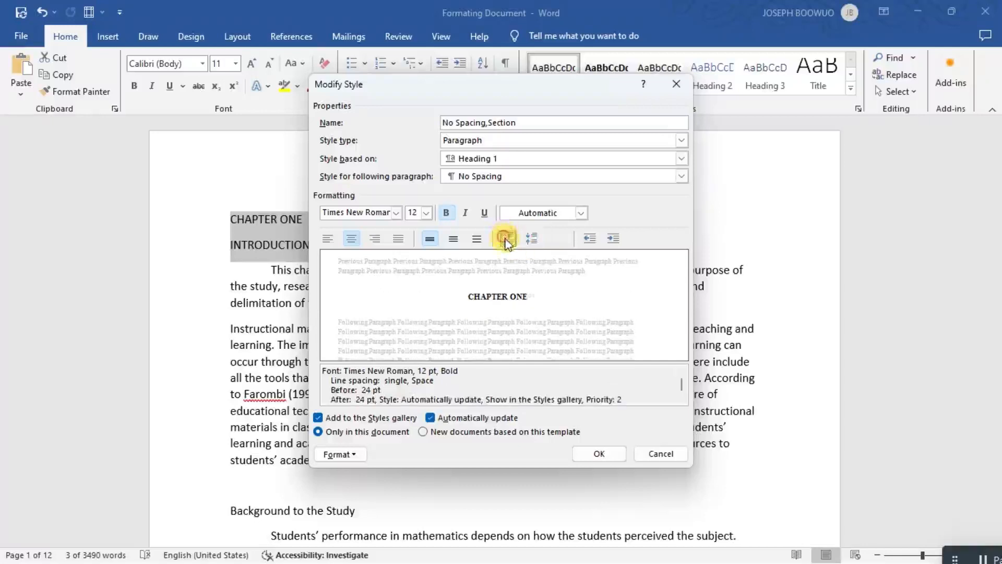
left_click(506, 239)
left_click(506, 240)
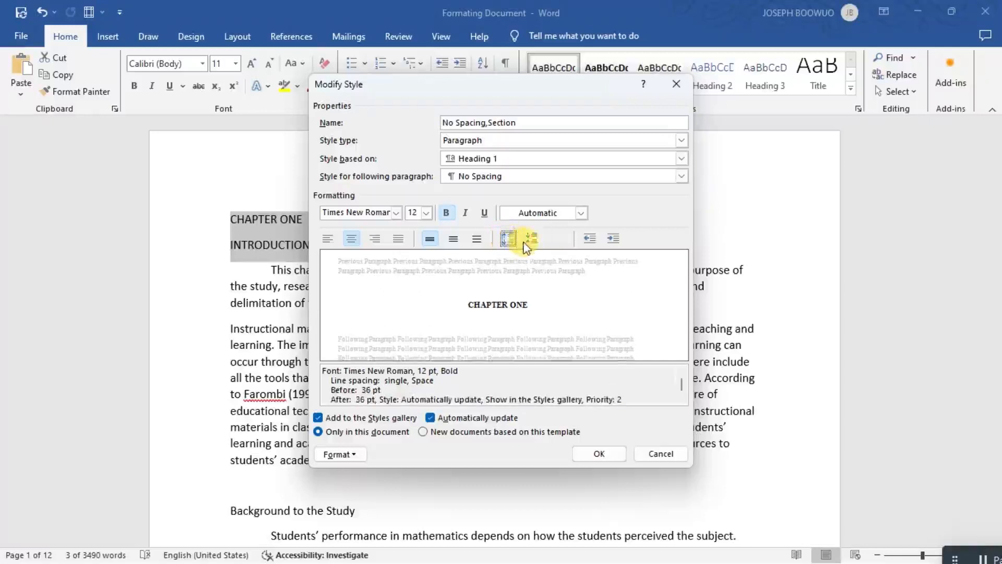
left_click(529, 239)
left_click(529, 240)
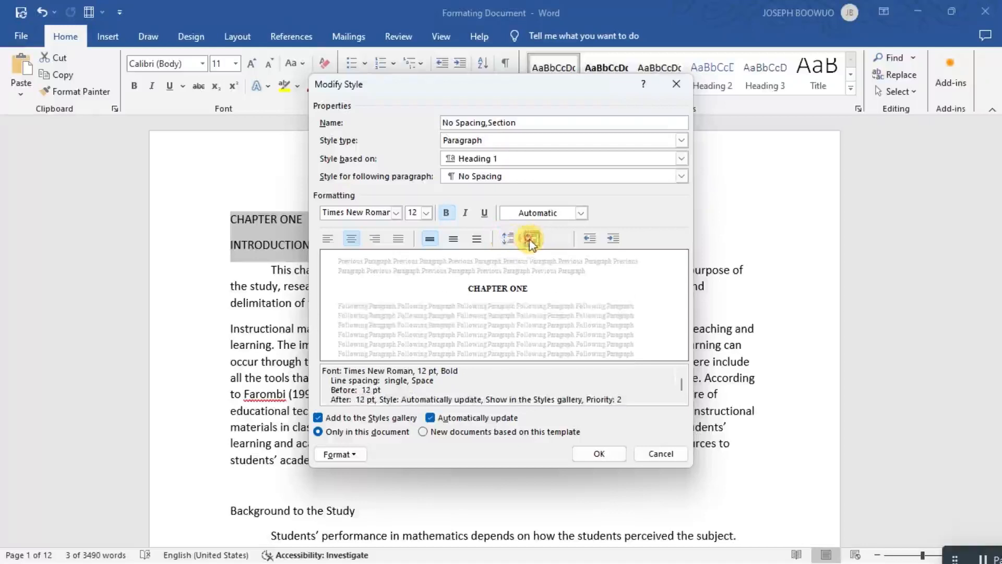
left_click(530, 240)
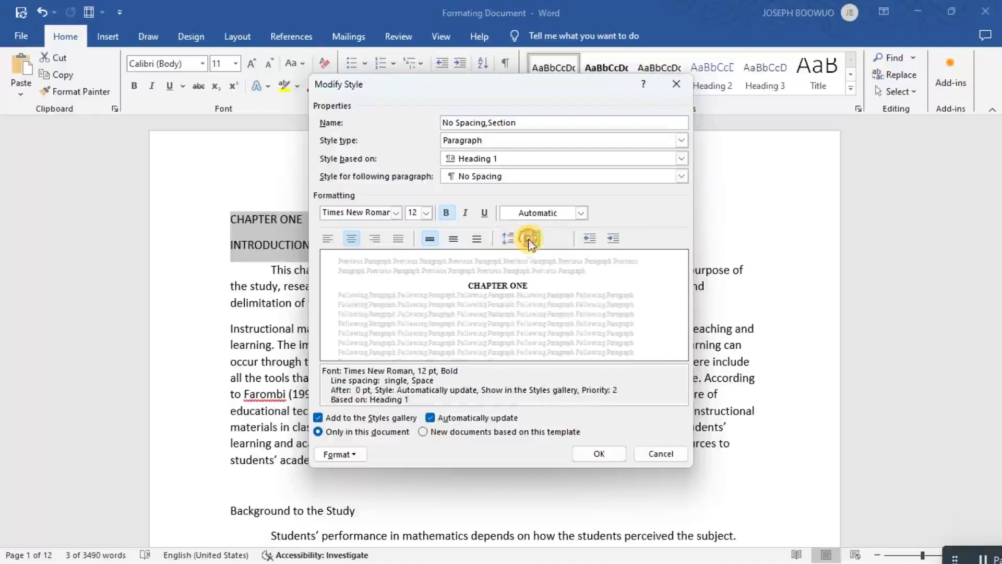
left_click(478, 240)
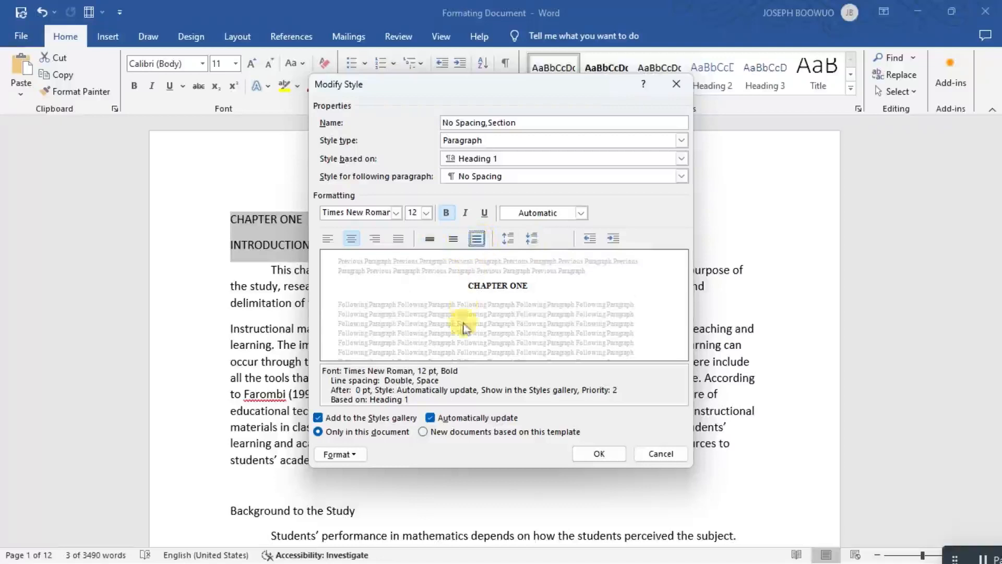
left_click(602, 454)
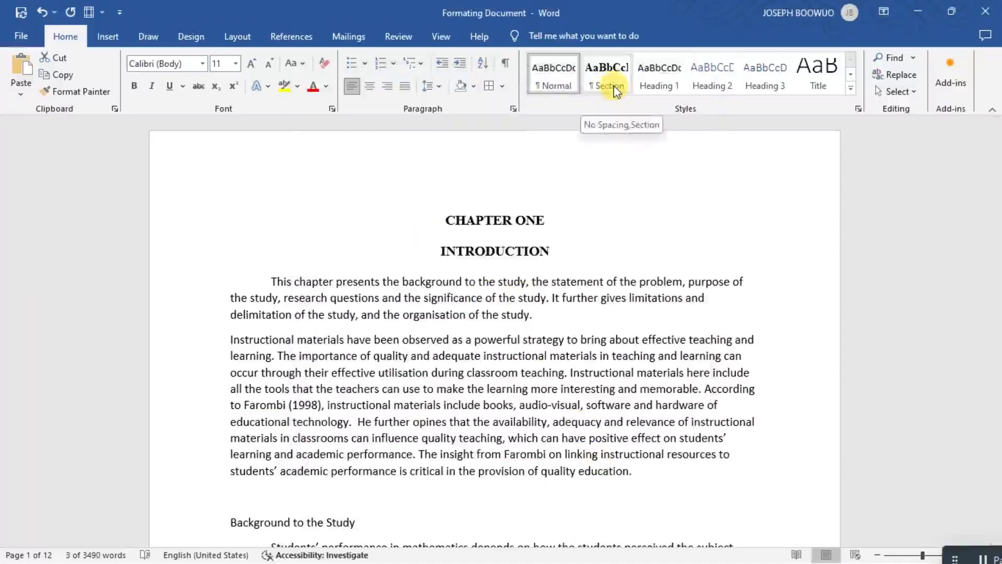
Apply the Section style to the CHAPTER ONE and INTRODUCTION headings and check them in the document's heading list.
left_click(616, 90)
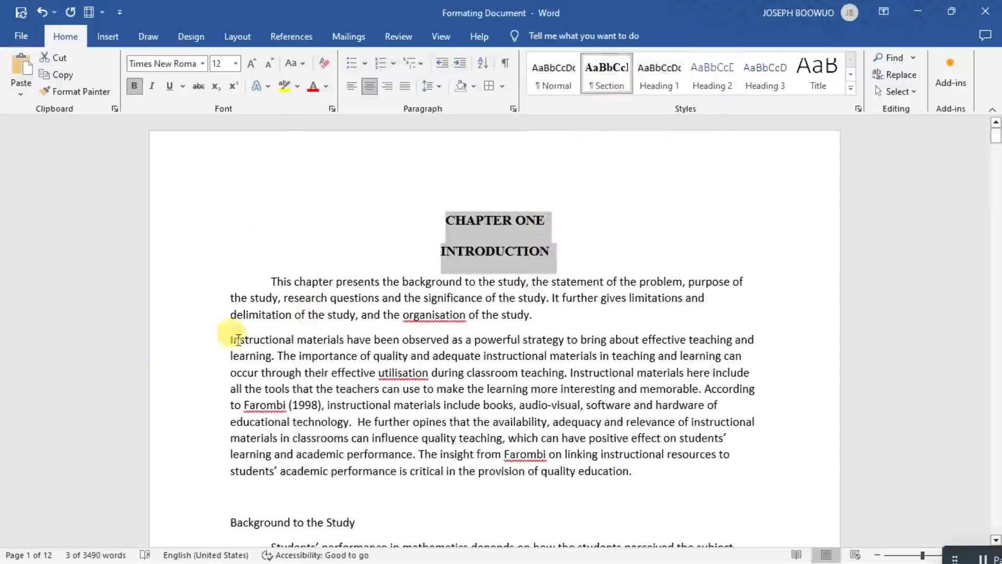
left_click(26, 557)
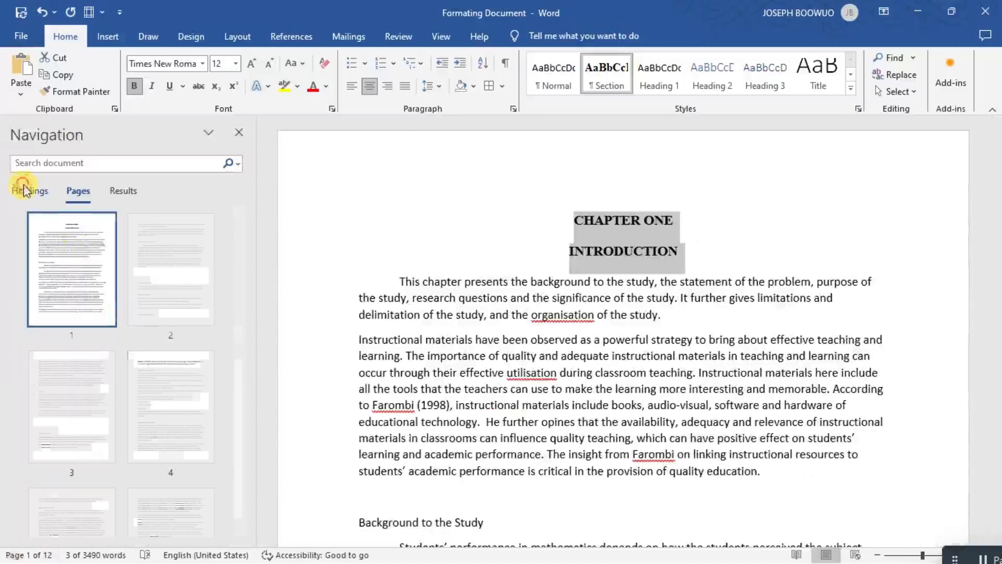
left_click(24, 192)
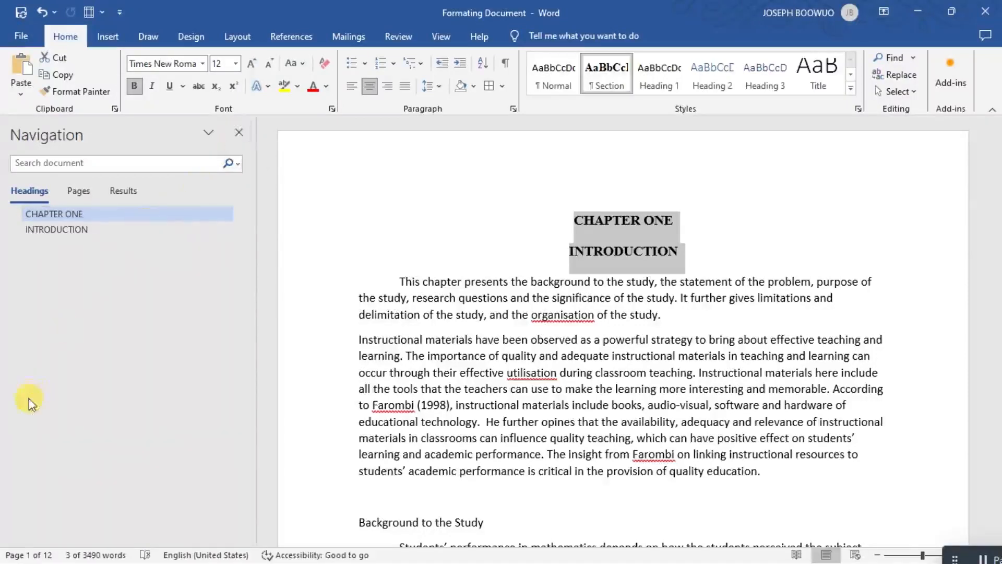
left_click(238, 136)
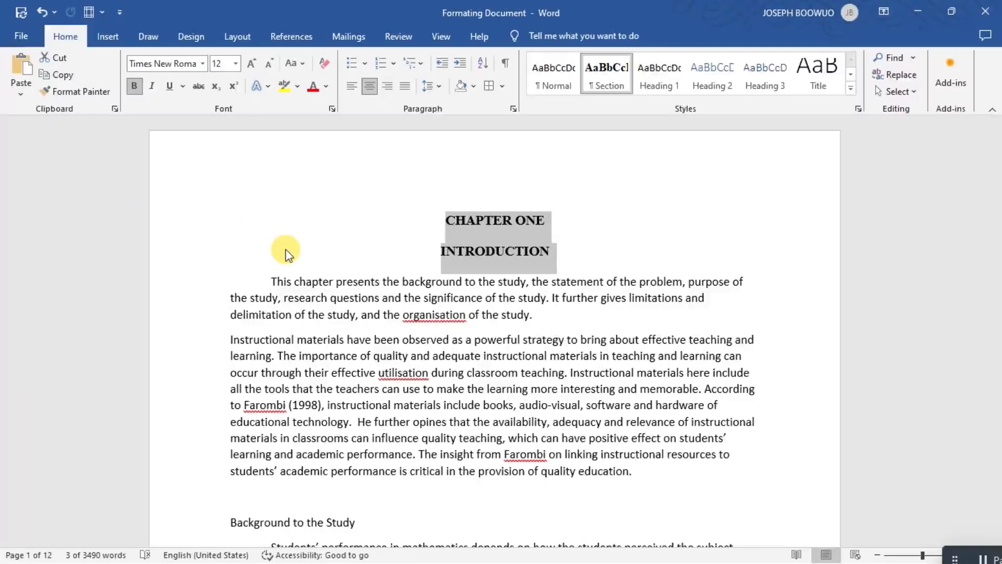
Select the Background to the Study heading and modify the Heading 1 style to left alignment and Times New Roman.
scroll(286, 249, "down", 3)
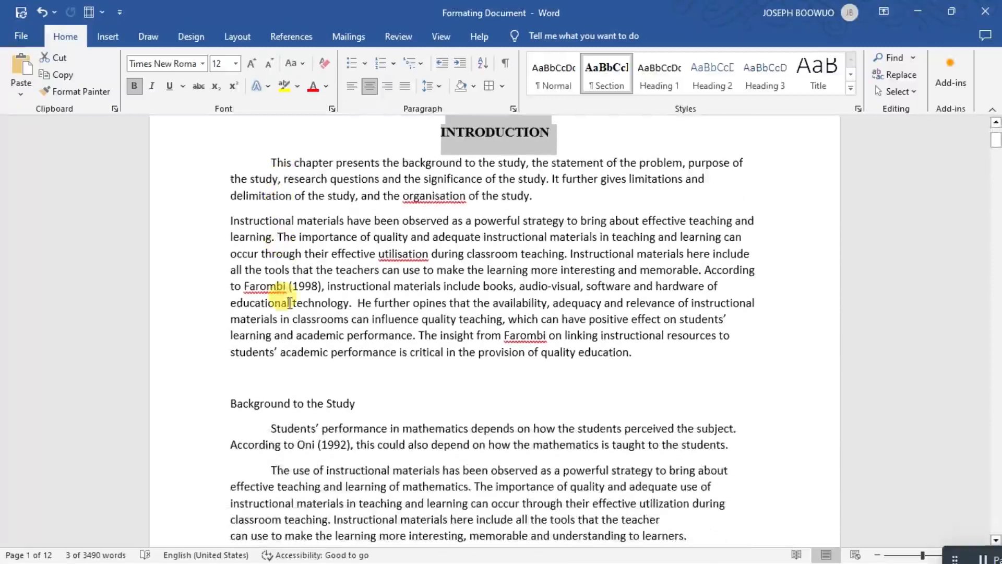
left_click_drag(366, 403, 255, 393)
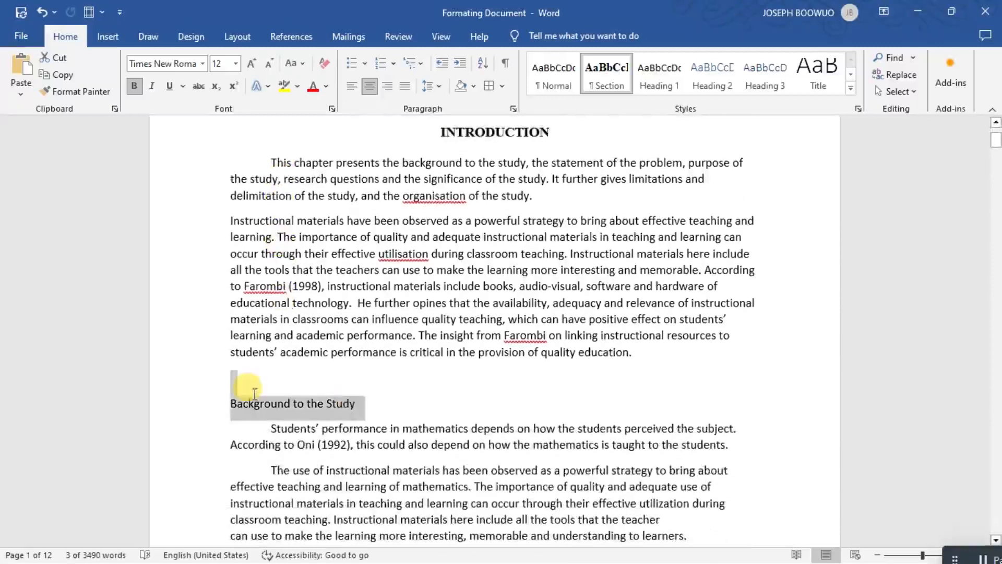
left_click(380, 408)
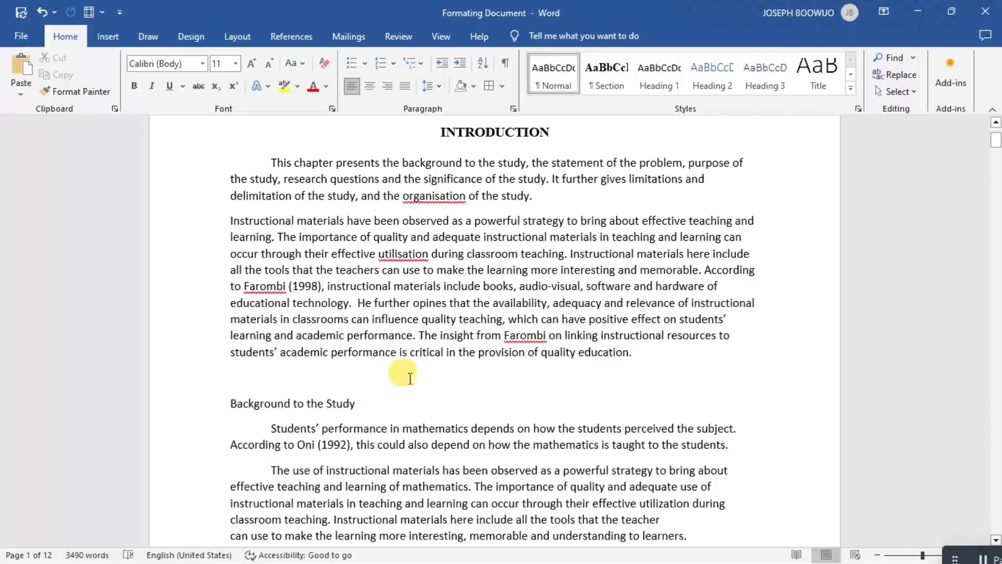
left_click_drag(364, 402, 226, 396)
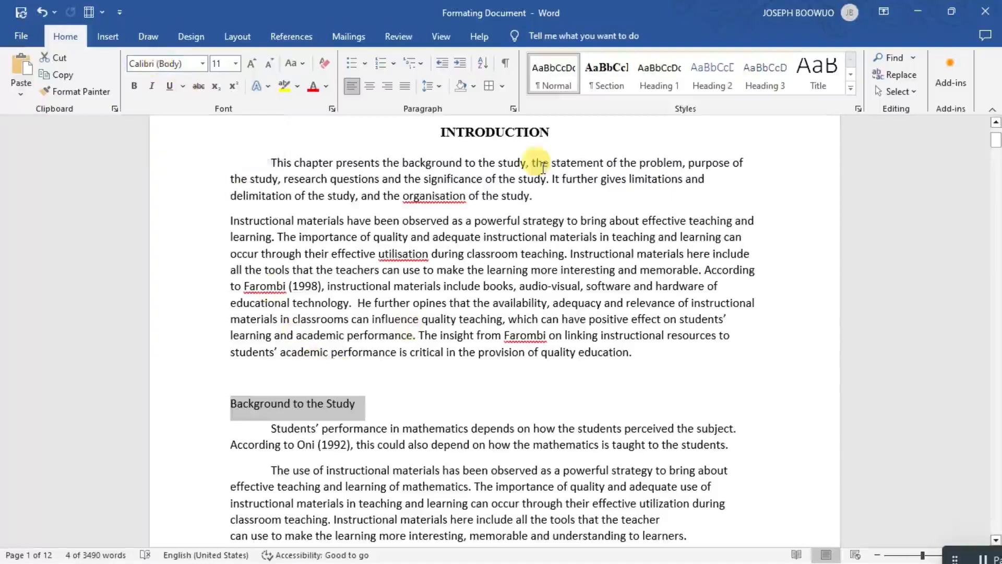
right_click(654, 84)
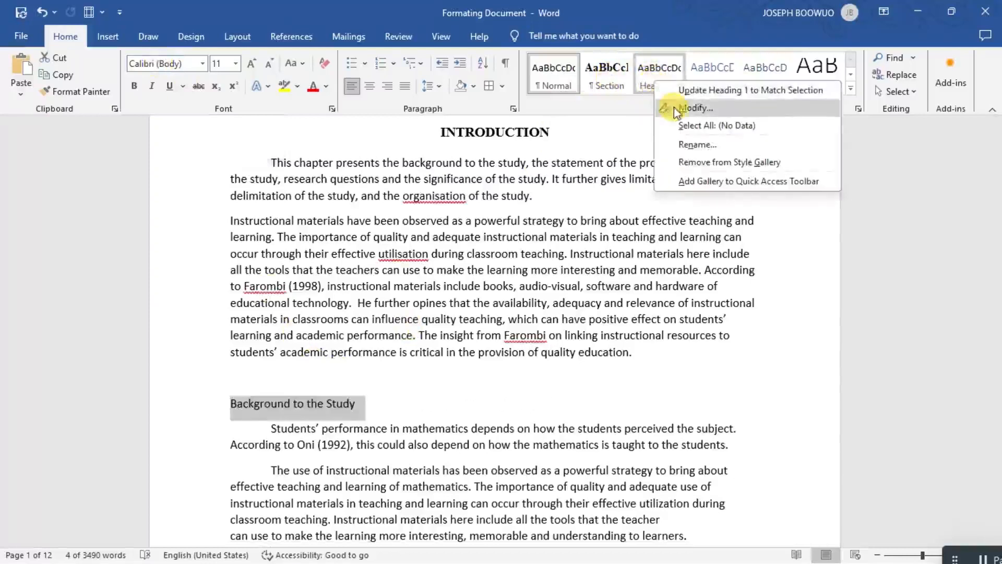
left_click(673, 107)
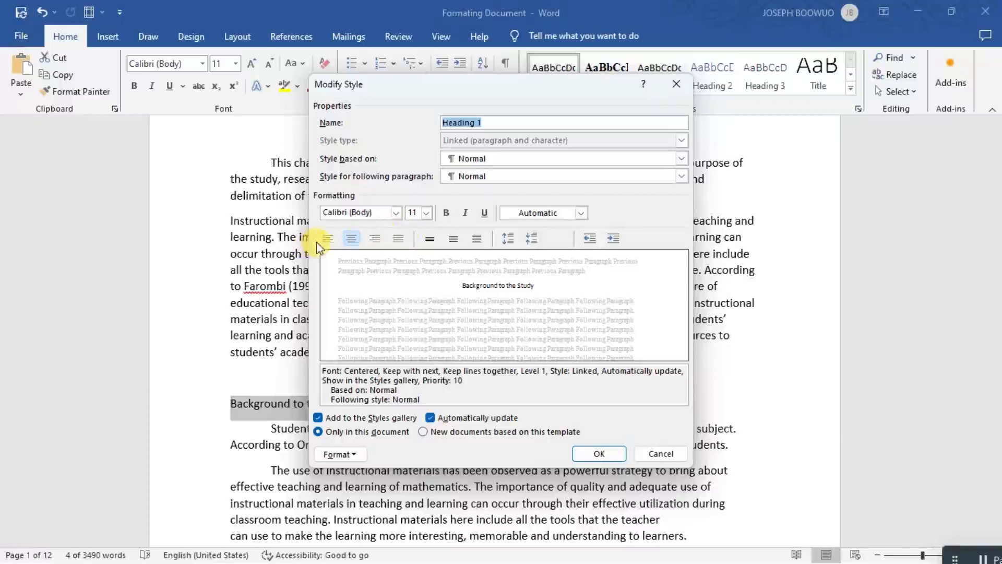
left_click(330, 240)
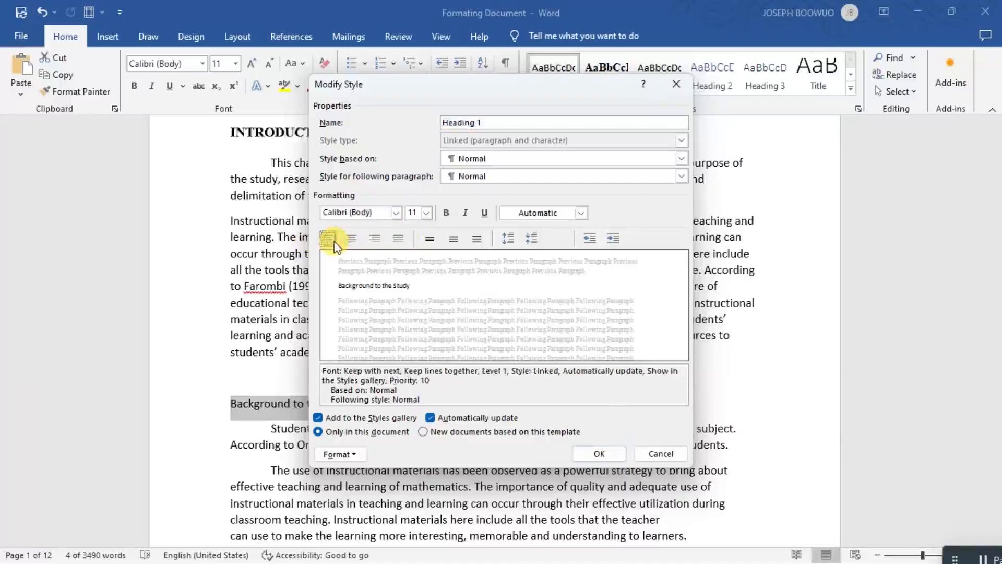
left_click(397, 213)
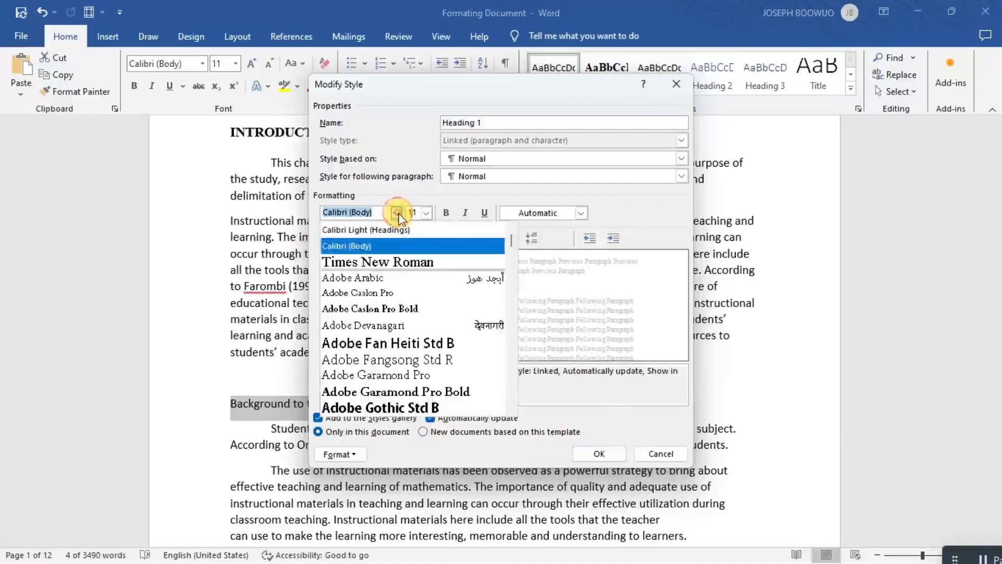
left_click(396, 262)
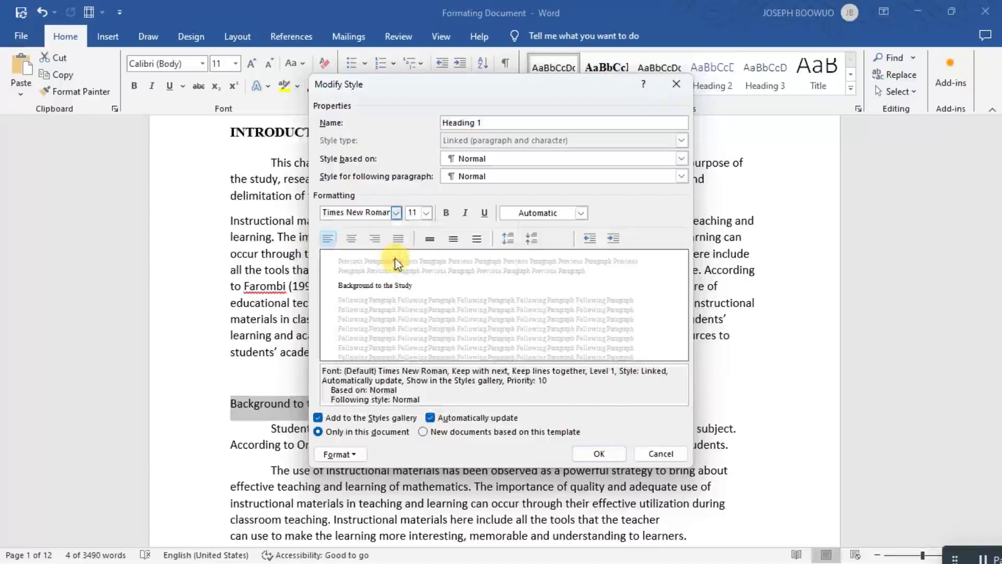
Set the Heading 1 style to 12 pt with double line spacing and 0 pt spacing after, and save the style changes.
left_click(426, 213)
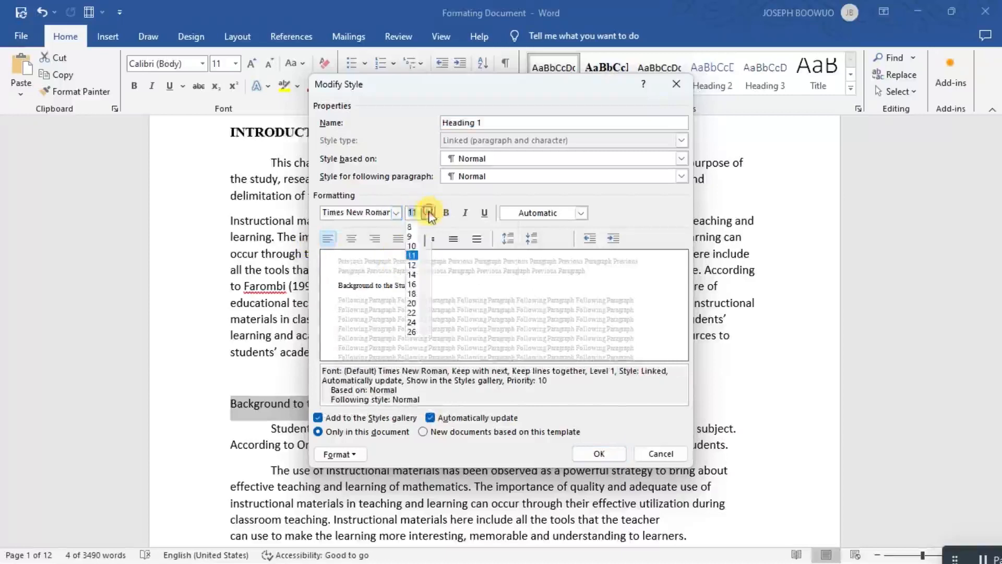
left_click(416, 312)
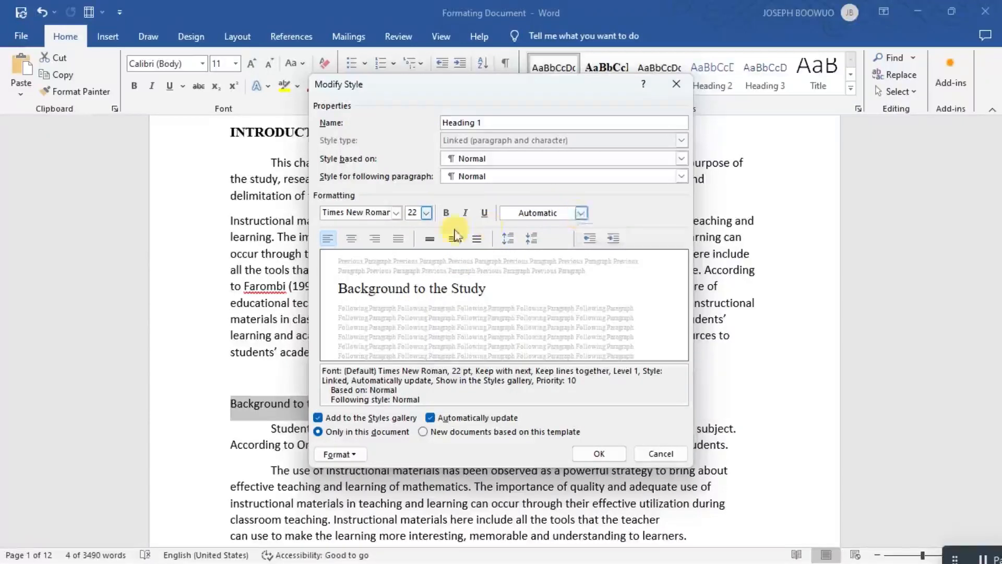
left_click(476, 239)
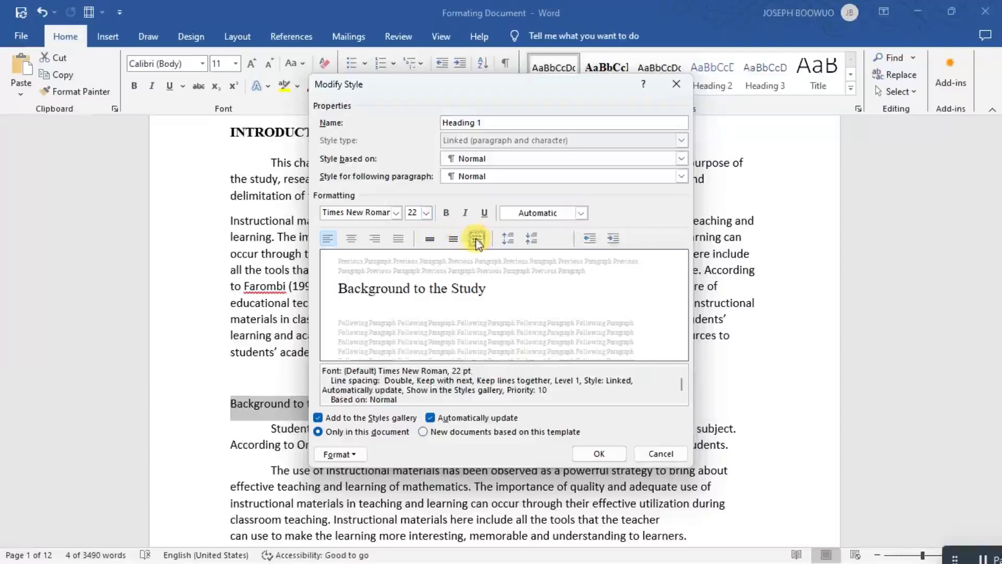
left_click(426, 213)
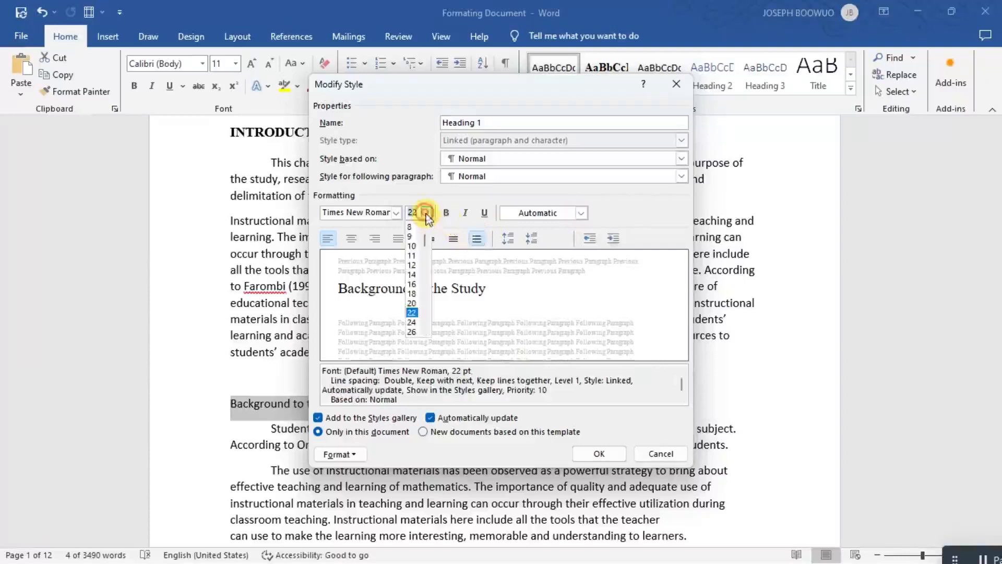
left_click(413, 265)
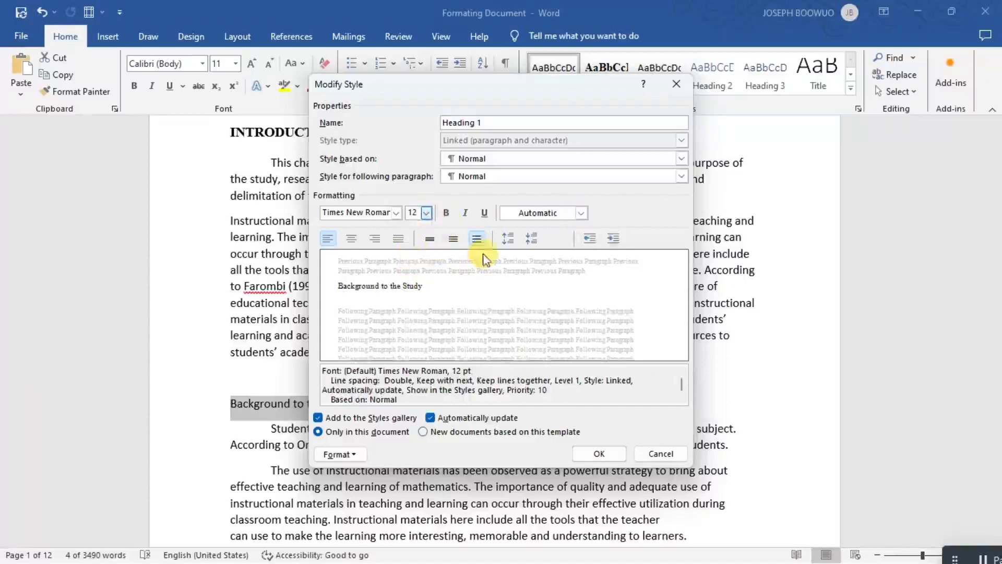
left_click(531, 238)
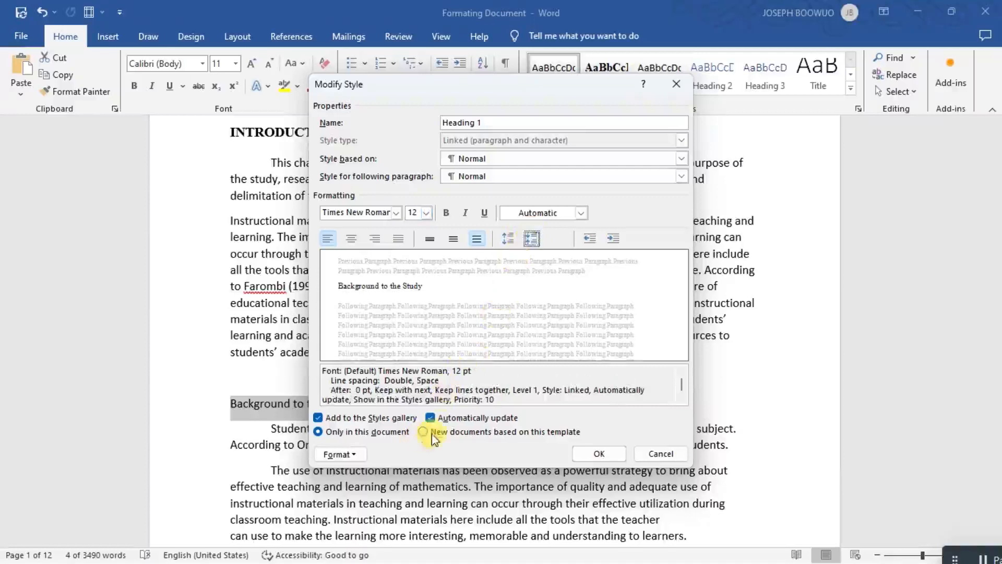
left_click(601, 455)
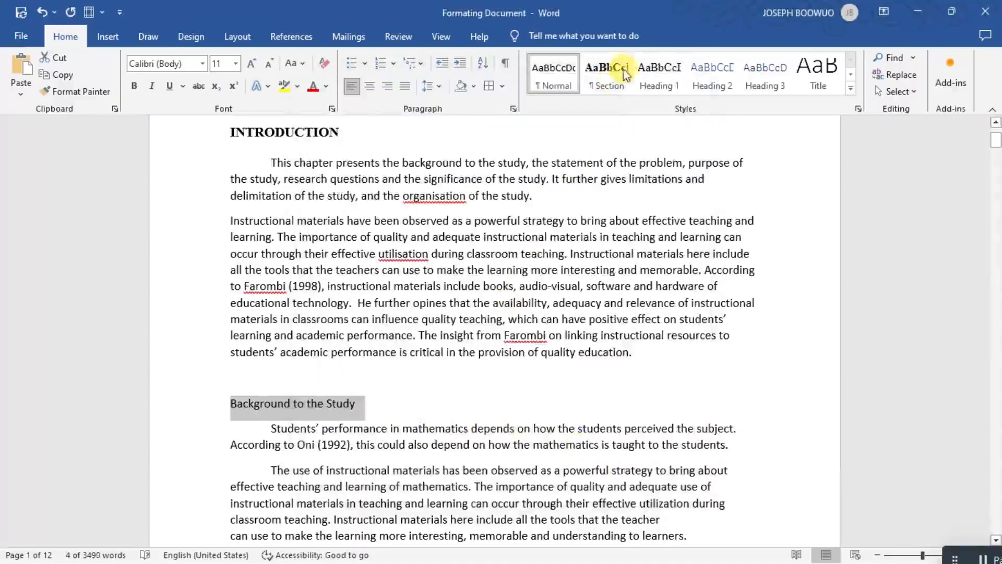
Apply the Heading 1 style to the Background to the Study heading and modify the style to bold.
left_click(659, 79)
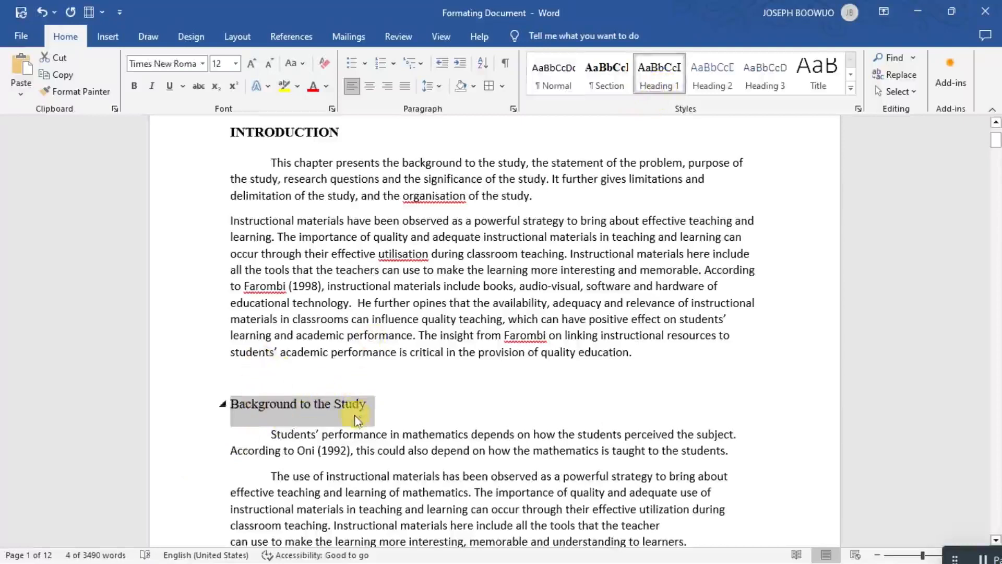
left_click(133, 86)
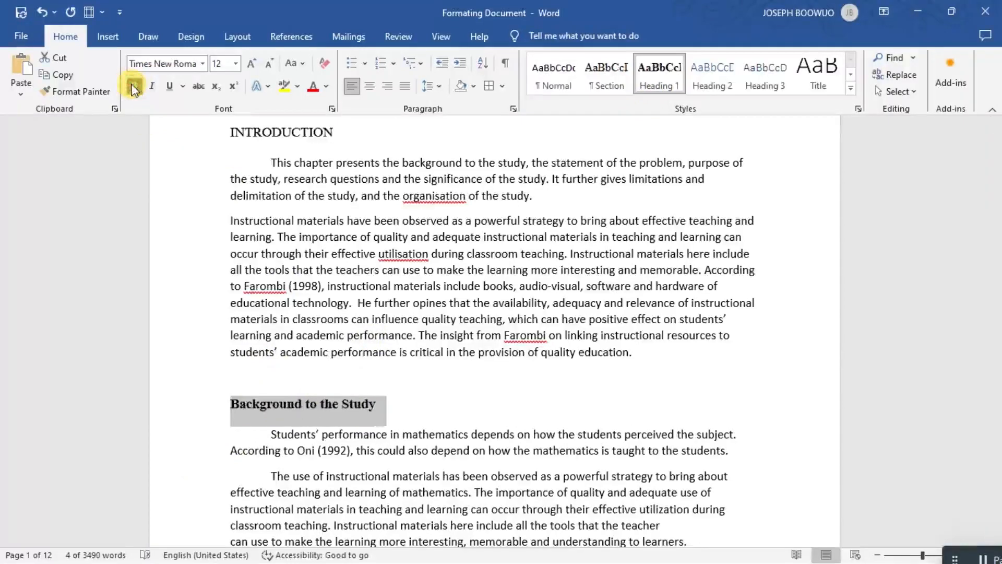
left_click(134, 88)
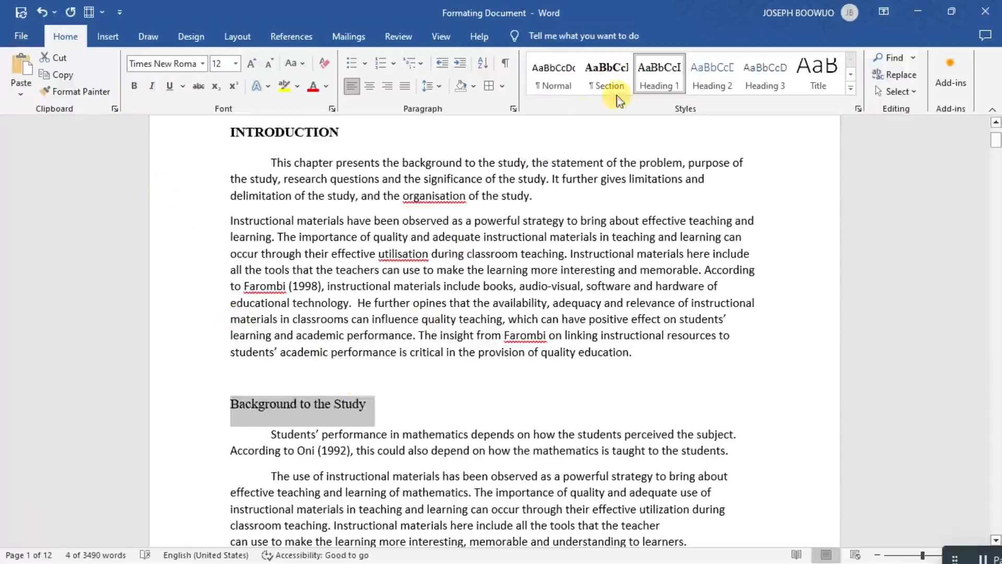
right_click(656, 76)
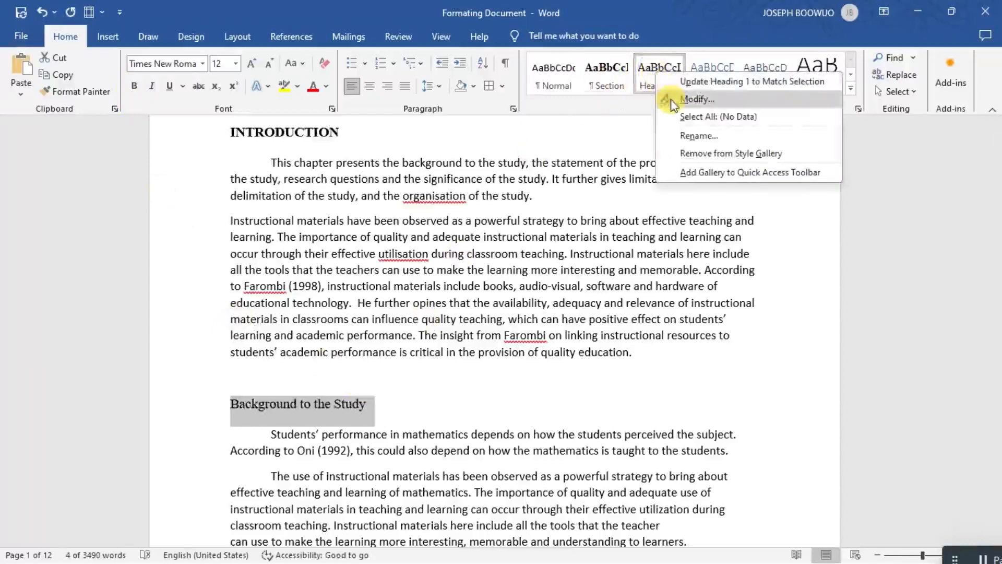
left_click(697, 100)
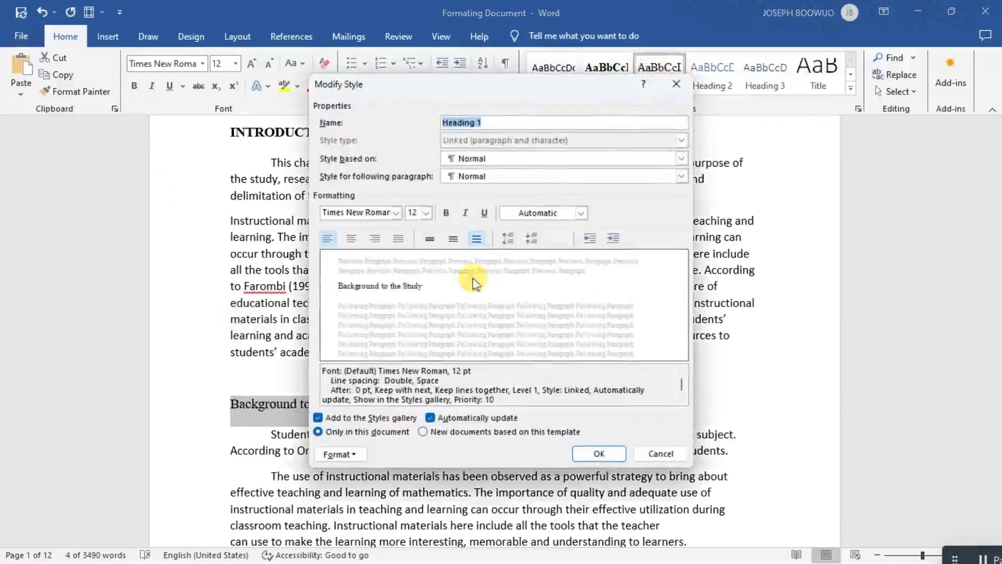
left_click(447, 214)
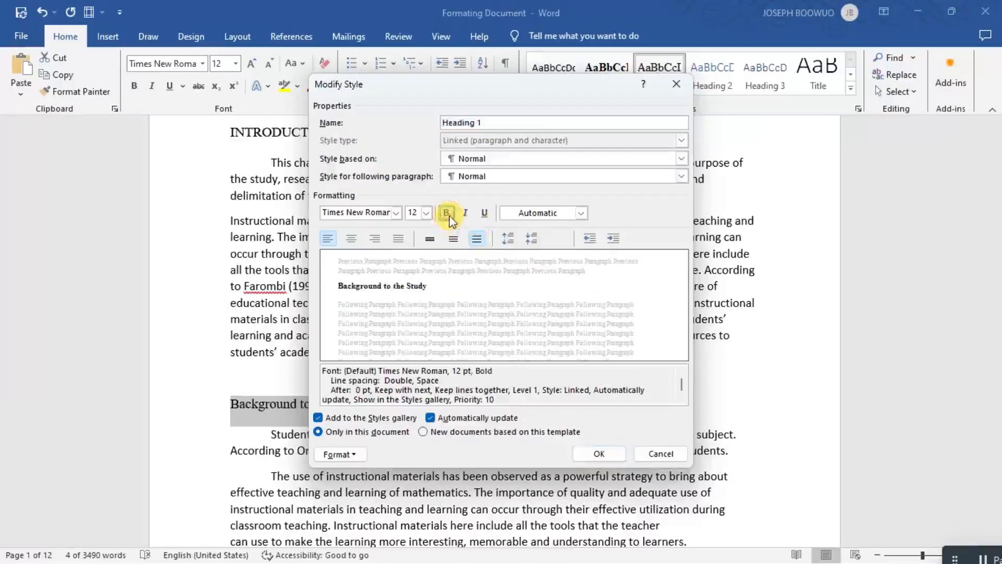
left_click(593, 452)
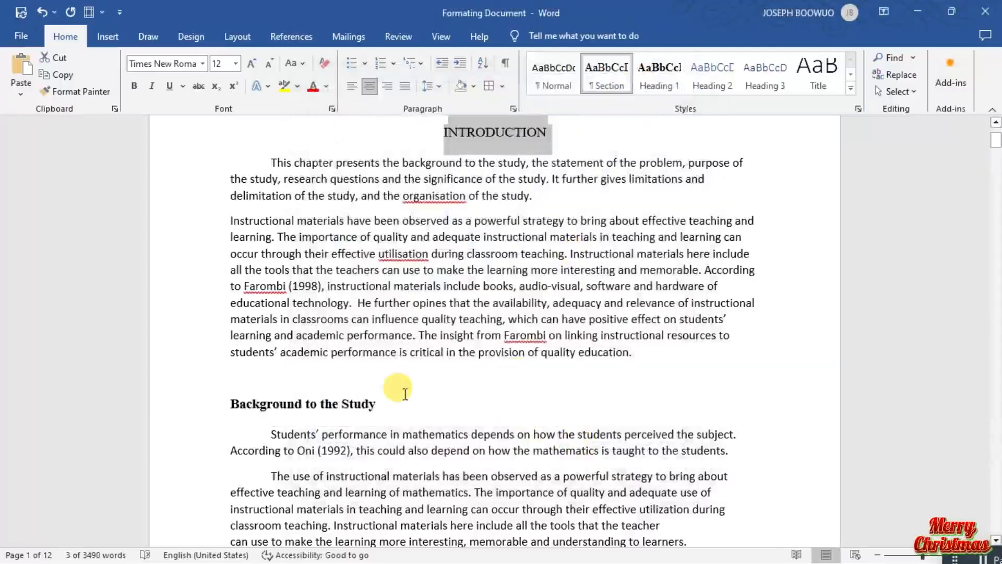
Apply the Heading 1 style to the Statement of the Problem heading on page 2.
scroll(405, 394, "down", 5)
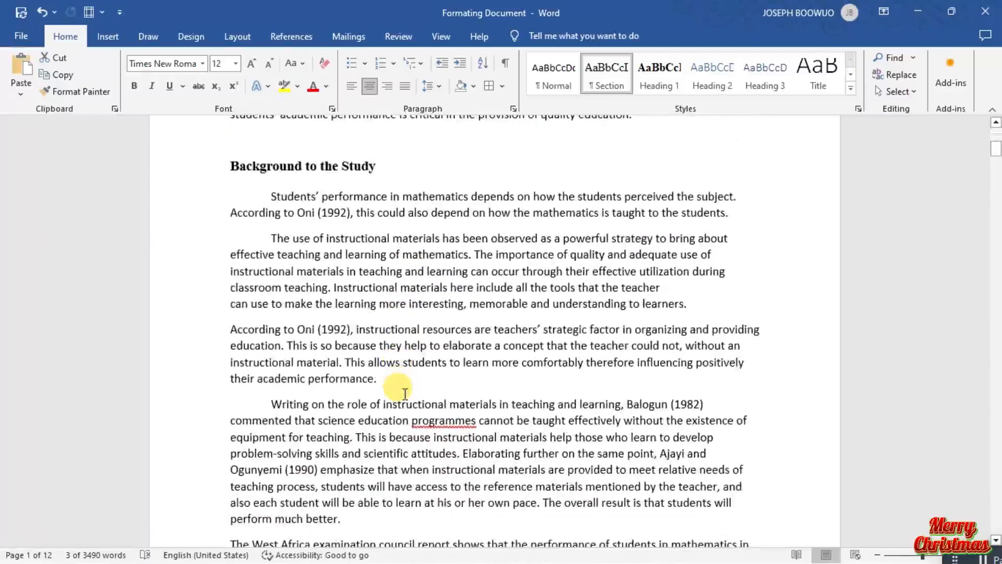
scroll(405, 394, "down", 1)
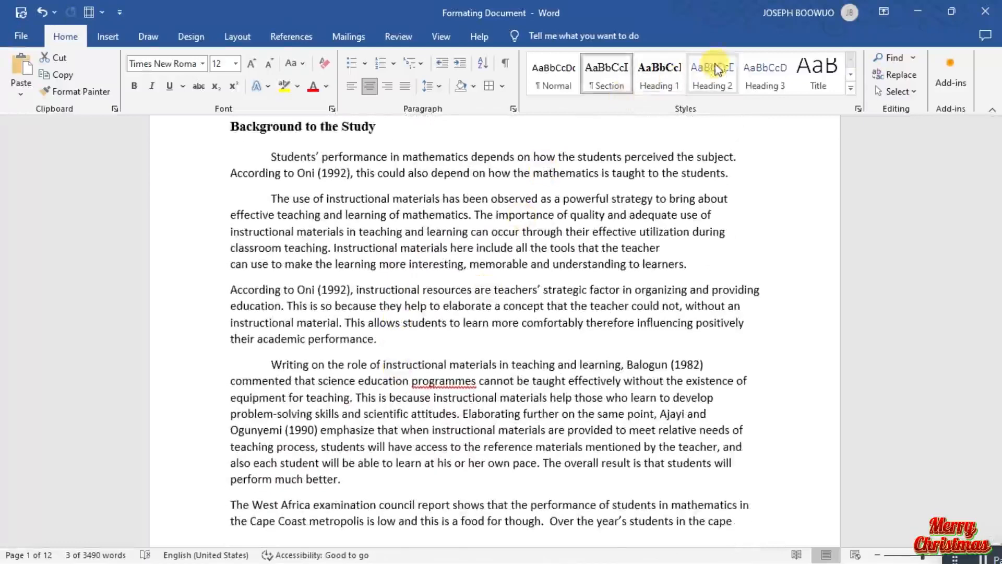
scroll(375, 433, "down", 6)
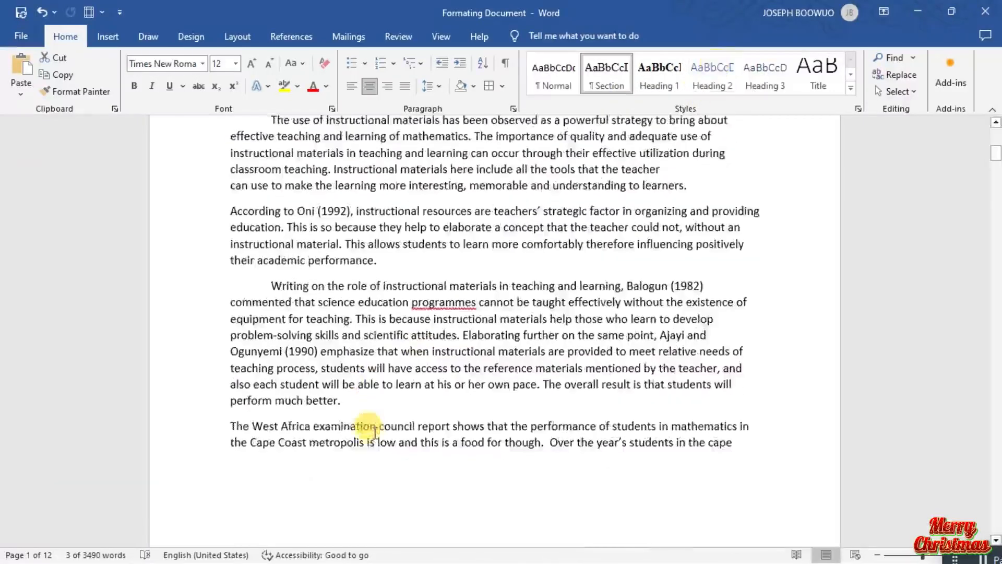
scroll(375, 432, "down", 5)
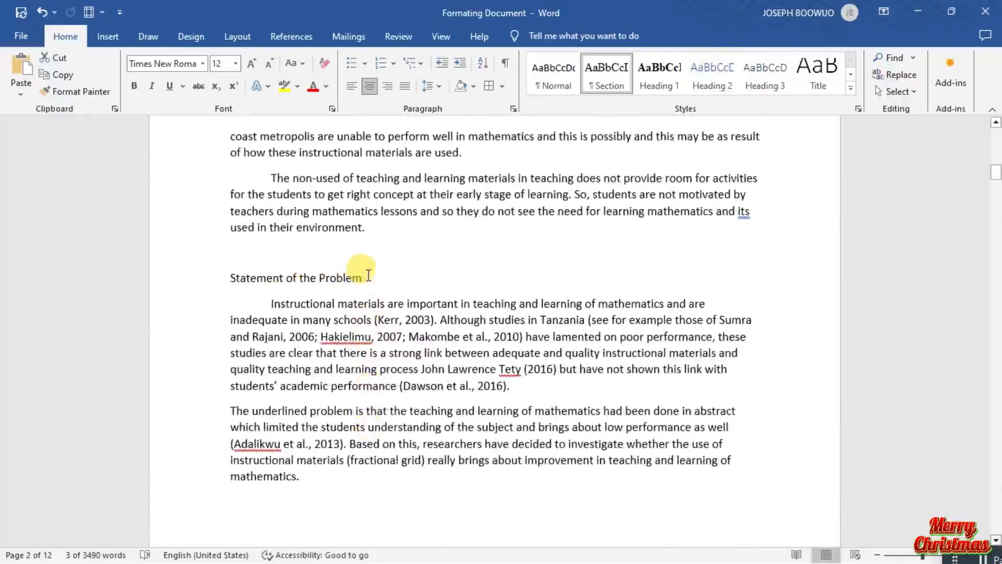
left_click_drag(372, 274, 291, 265)
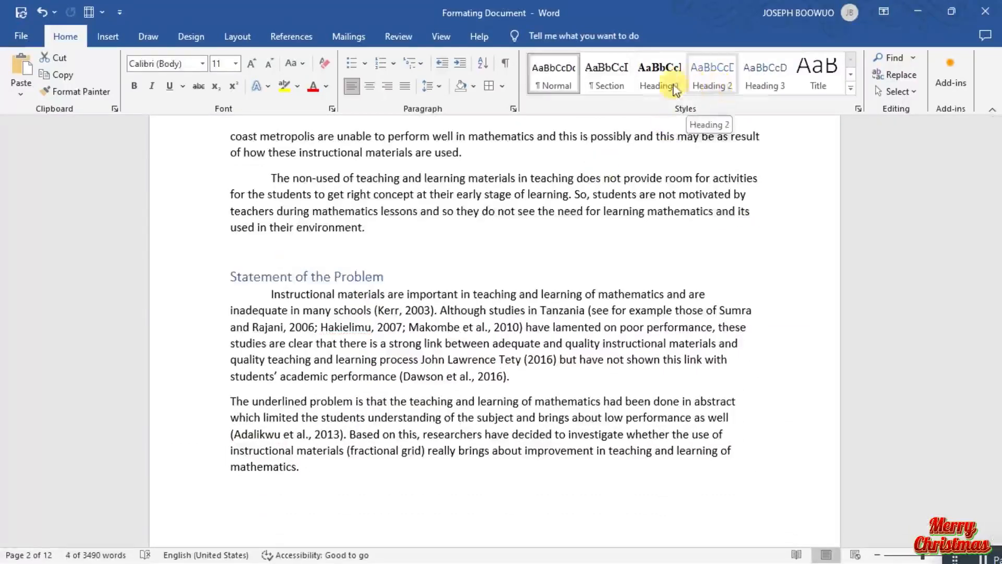
left_click(662, 86)
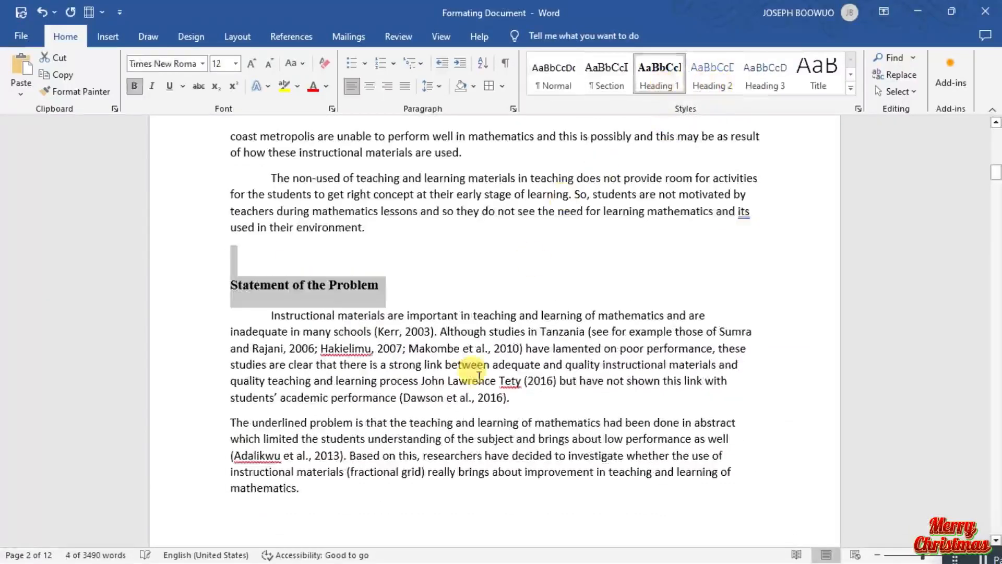
Apply the Heading 1 style to the Purpose of the Study heading.
scroll(469, 374, "down", 2)
scroll(475, 374, "down", 4)
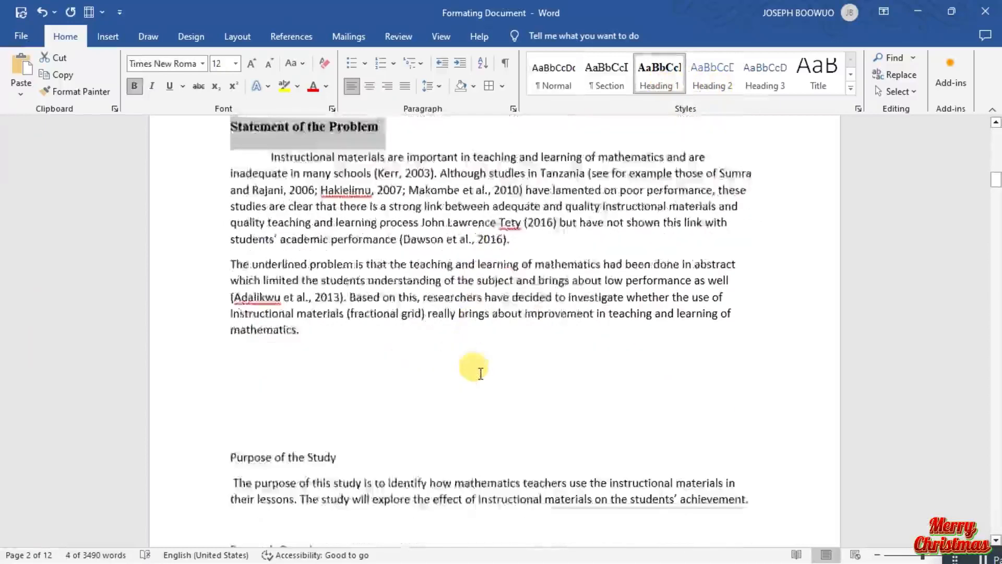
left_click(478, 378)
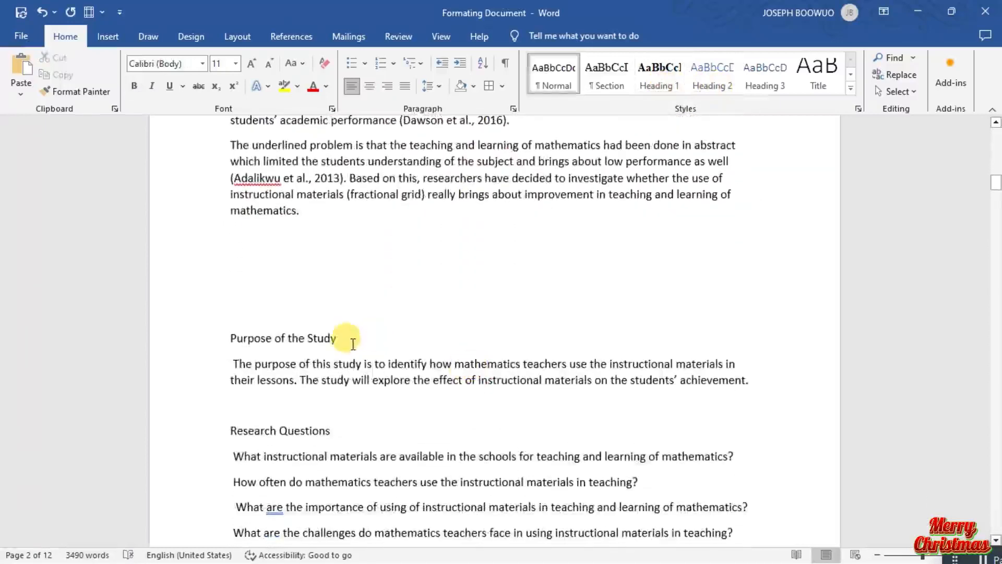
left_click_drag(348, 338, 264, 334)
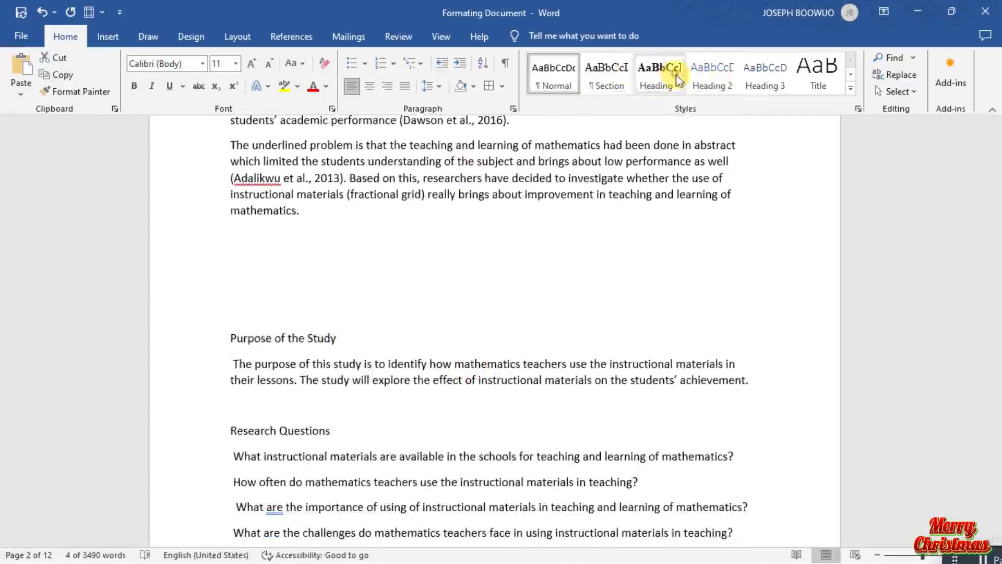
left_click(659, 73)
Delete three surplus empty paragraphs above the Purpose of the Study heading.
scroll(503, 336, "down", 3)
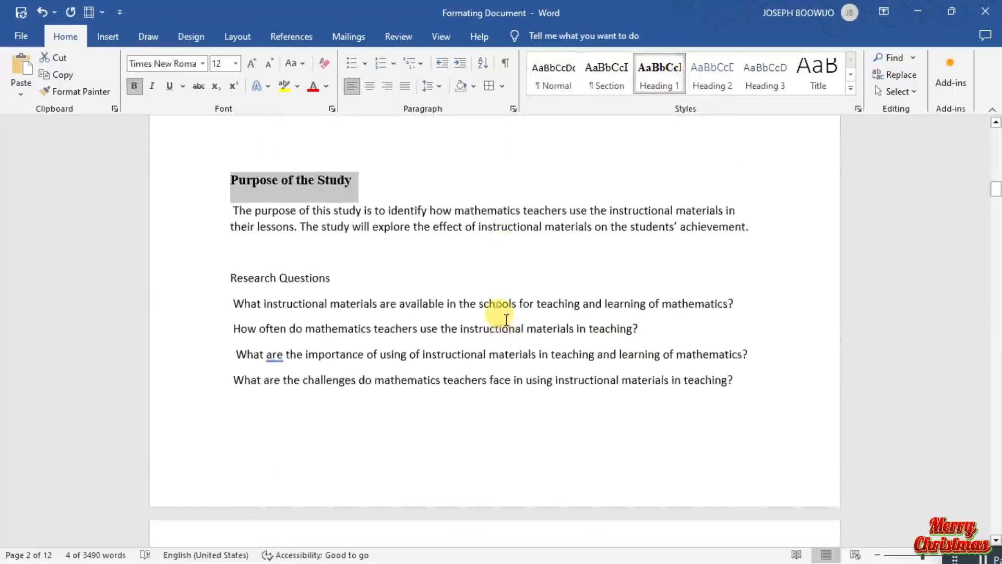
scroll(502, 319, "up", 4)
left_click(344, 334)
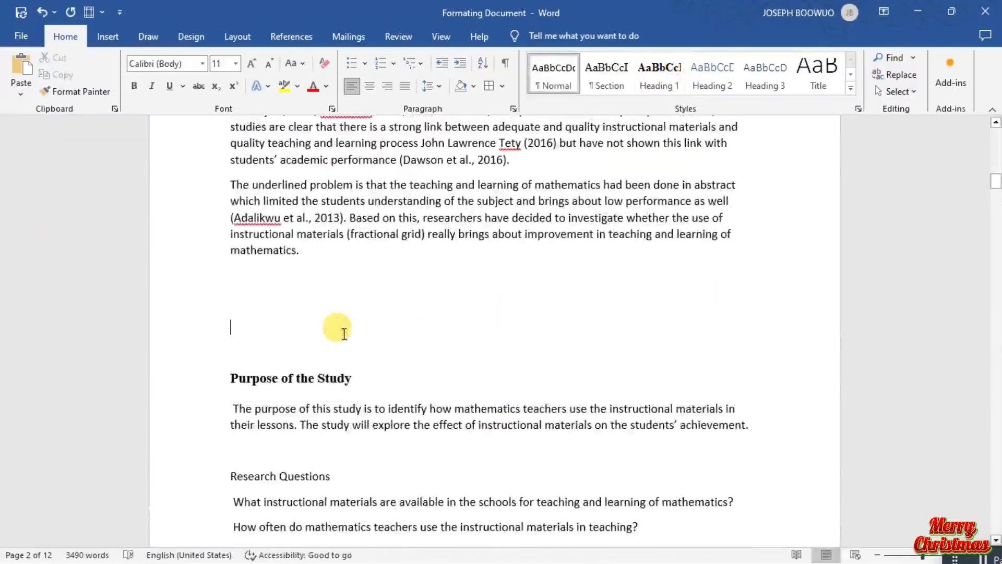
key("BackSpace")
key("BackSpace")
key("BackSpace")
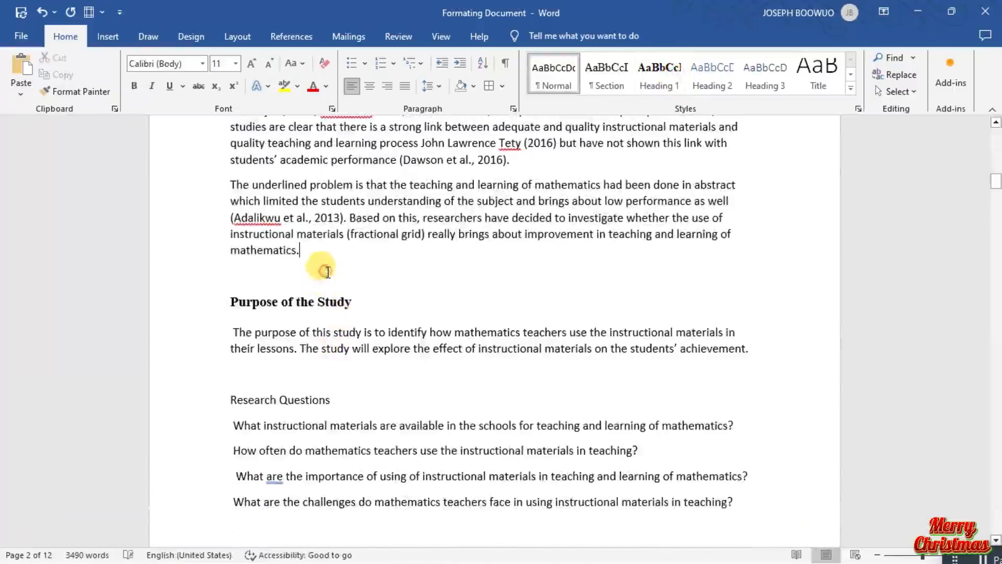
Delete the blank line above the Purpose of the Study heading and apply the Heading 1 style to Research Questions.
key("BackSpace")
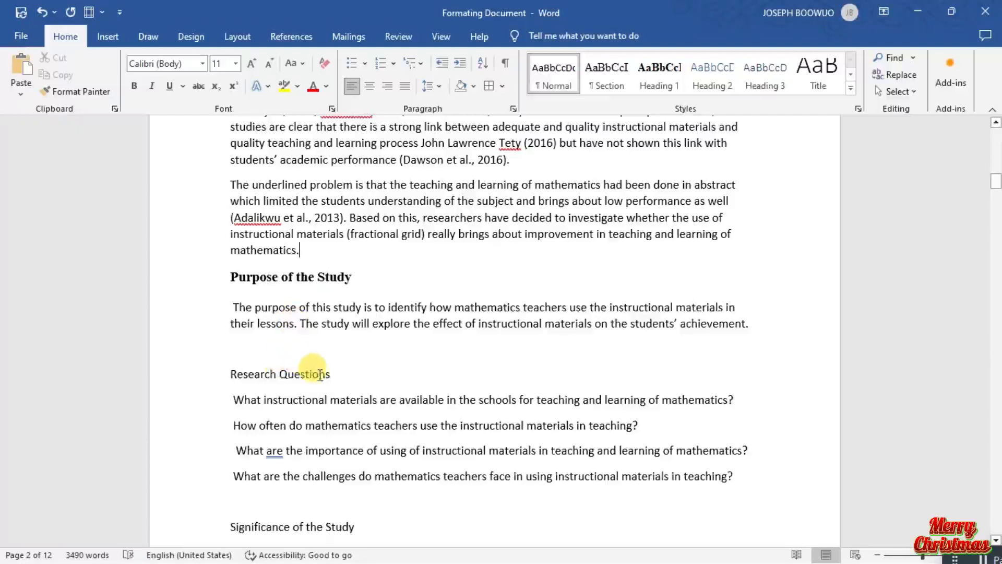
left_click_drag(354, 380, 240, 368)
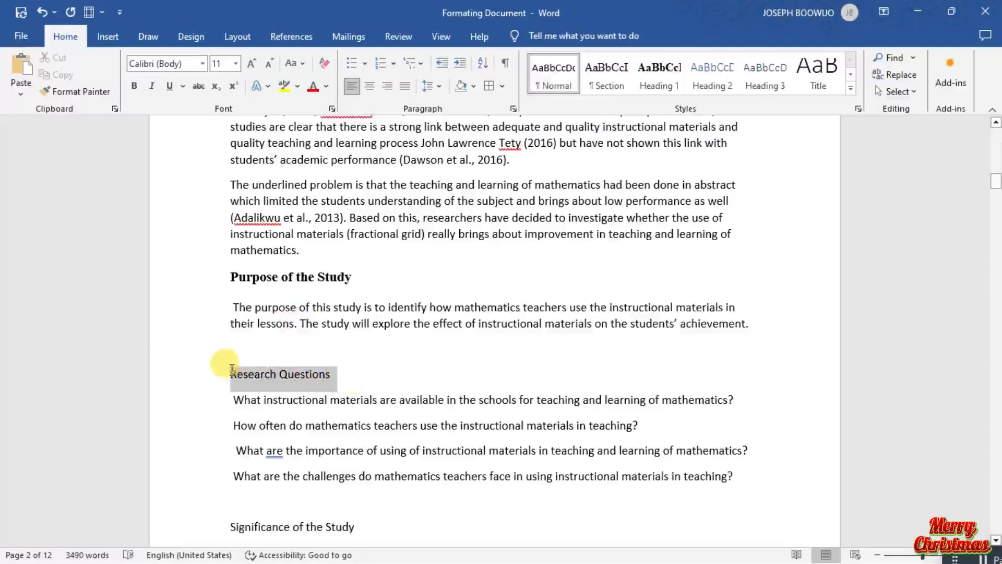
left_click(651, 78)
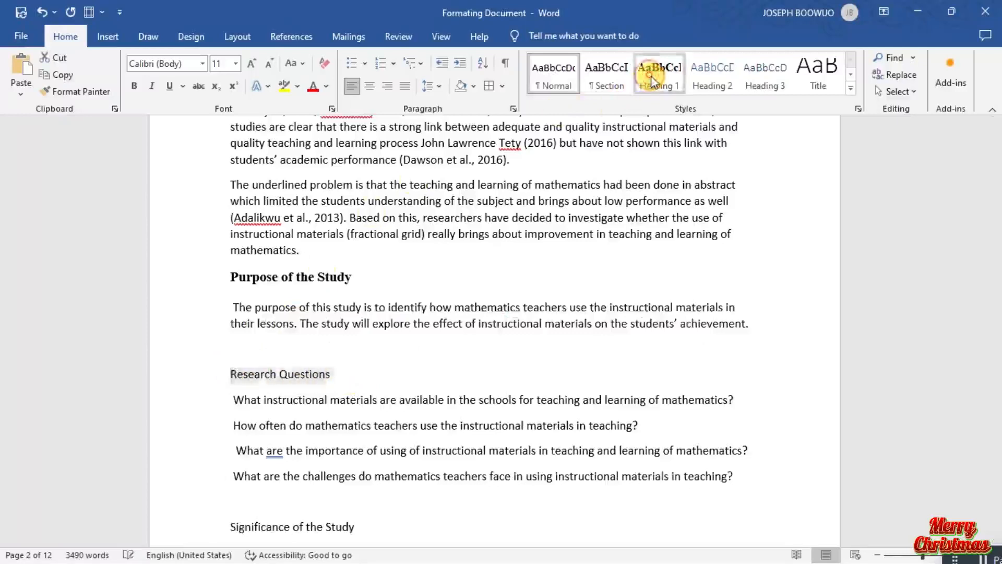
Apply the Heading 1 style to the Significance of the Study heading.
scroll(449, 329, "down", 3)
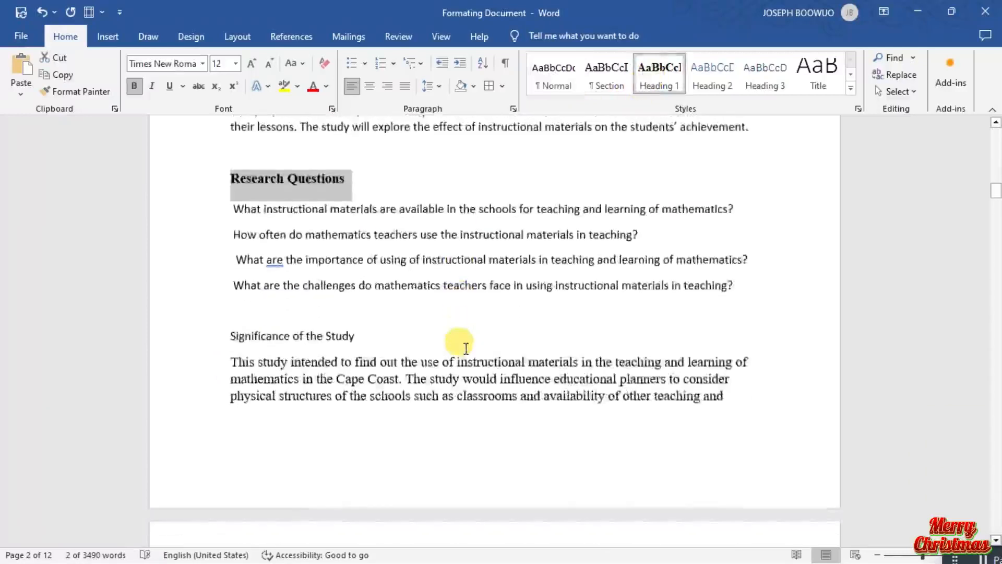
scroll(466, 348, "down", 2)
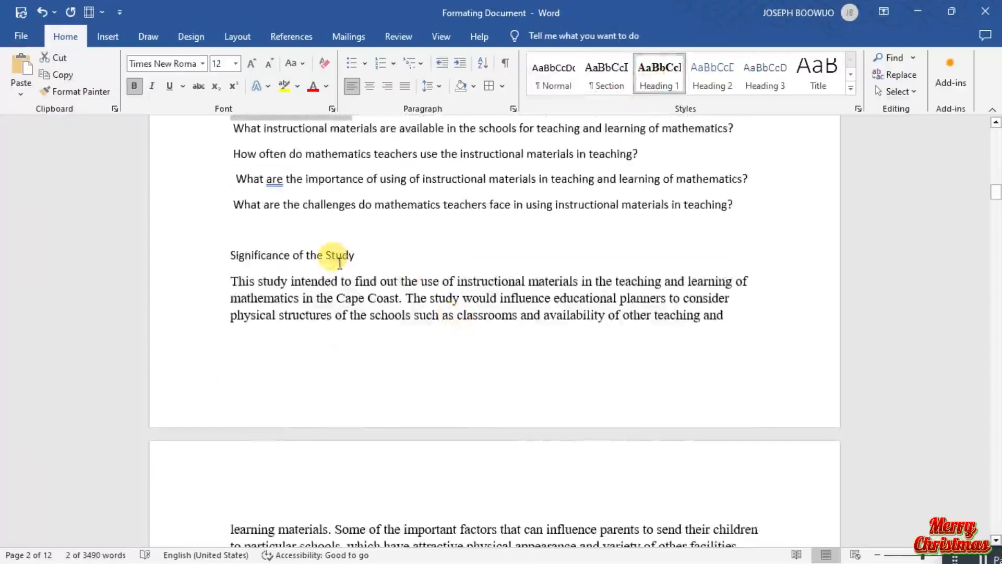
left_click_drag(355, 255, 256, 253)
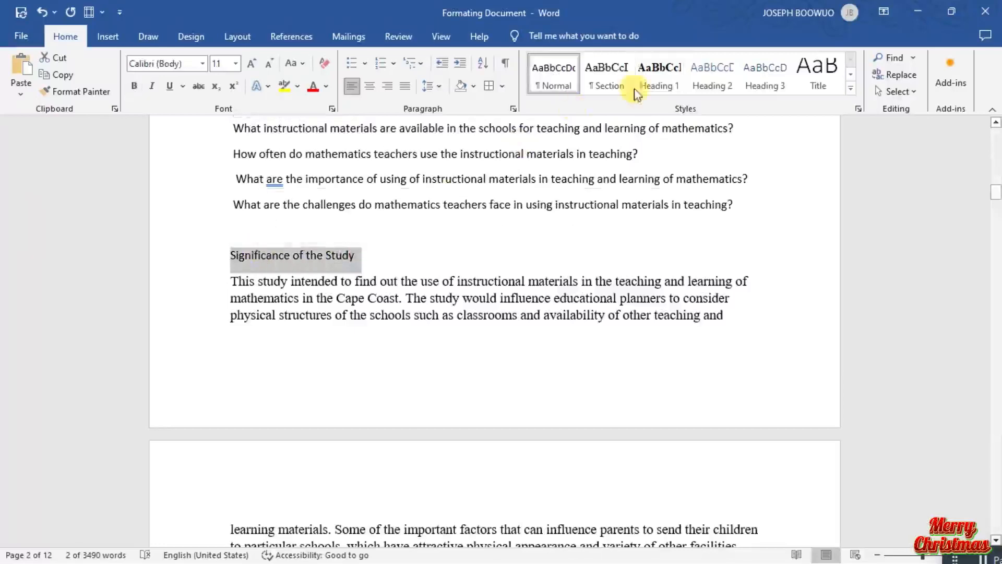
left_click(659, 90)
Apply the Heading 1 style to the Limitation heading on page 3.
scroll(549, 287, "down", 5)
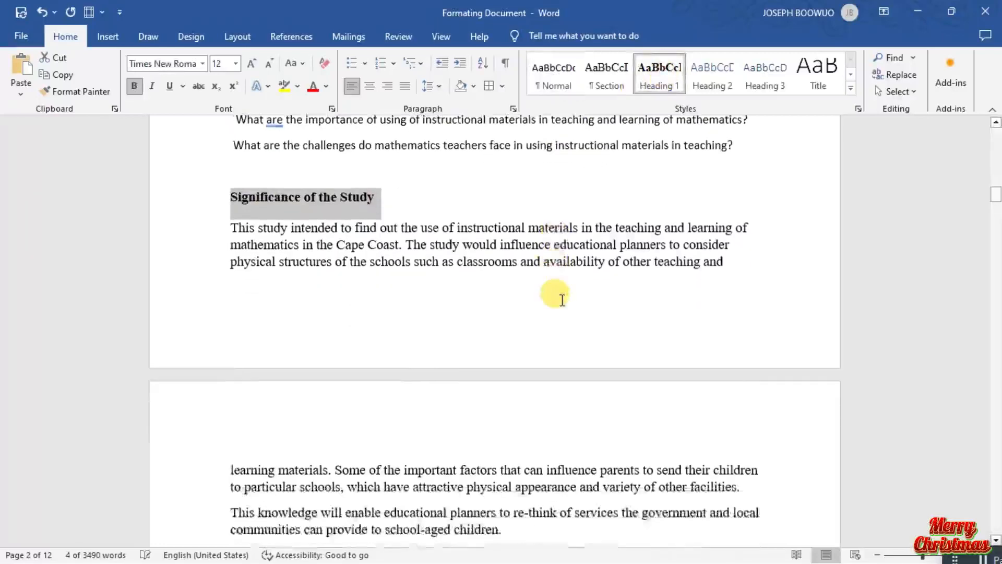
scroll(562, 300, "down", 5)
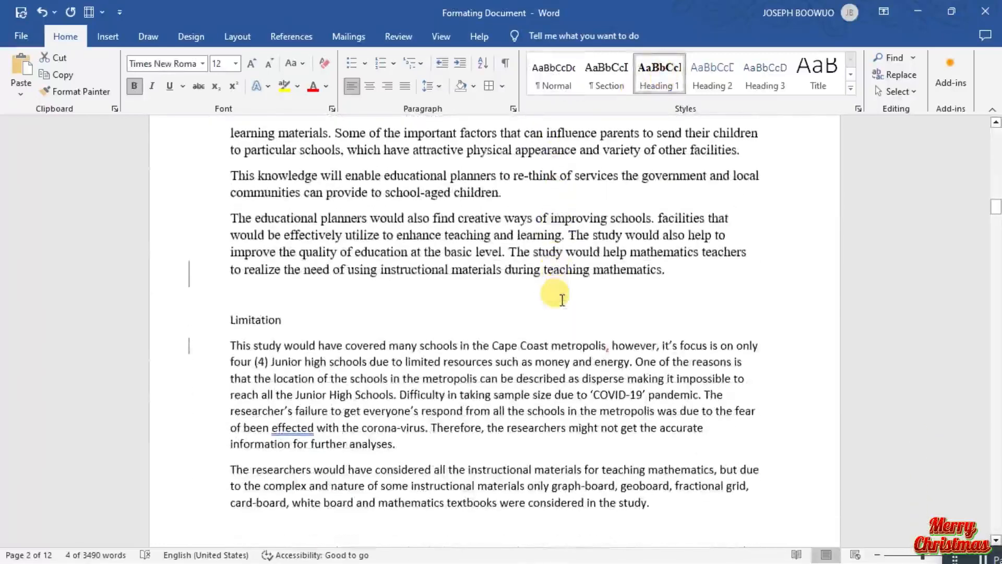
left_click_drag(293, 315, 231, 320)
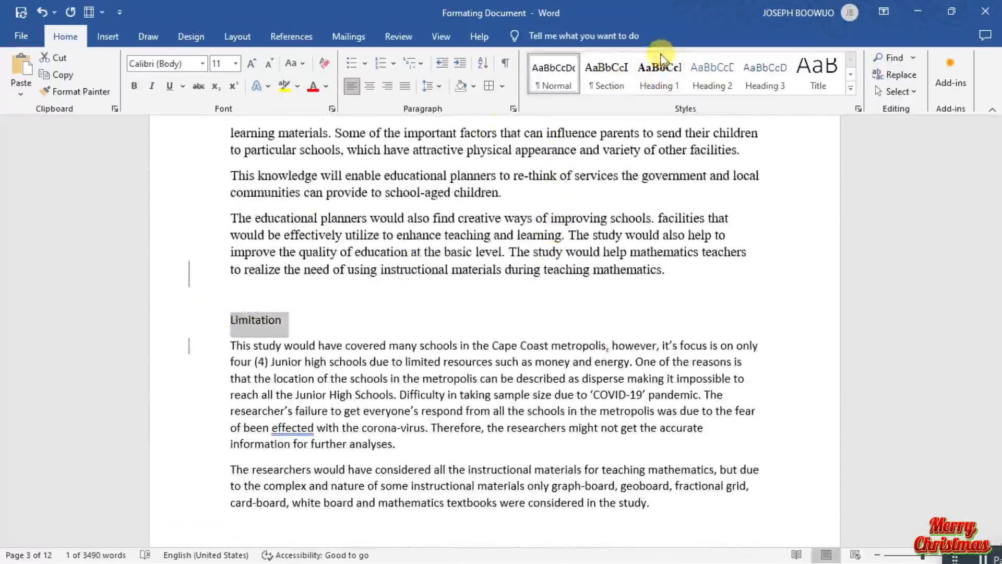
left_click(655, 91)
Correct the flagged word "effected" to "affected" in the first paragraph under Limitation.
scroll(606, 131, "down", 4)
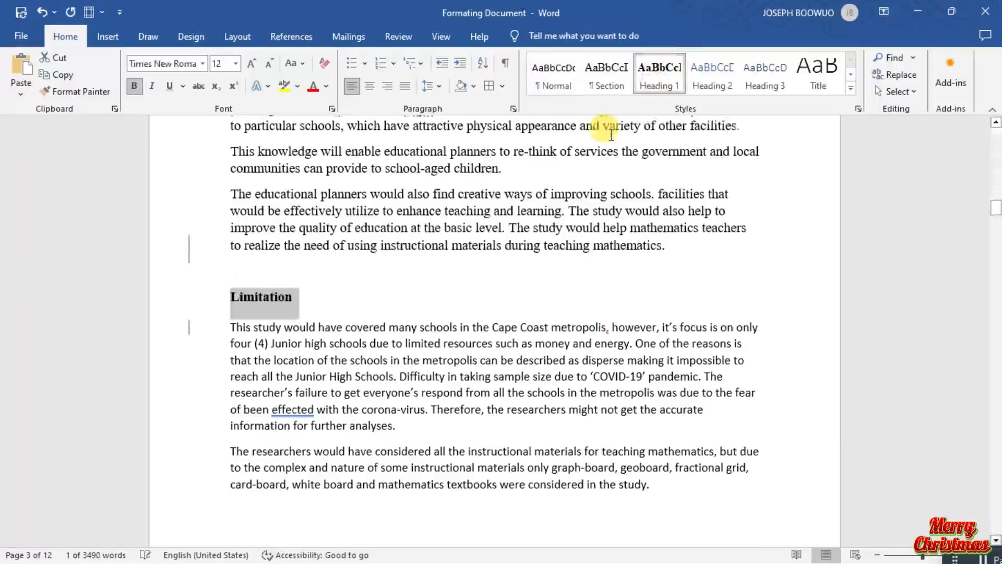
scroll(606, 130, "down", 3)
scroll(605, 131, "up", 5)
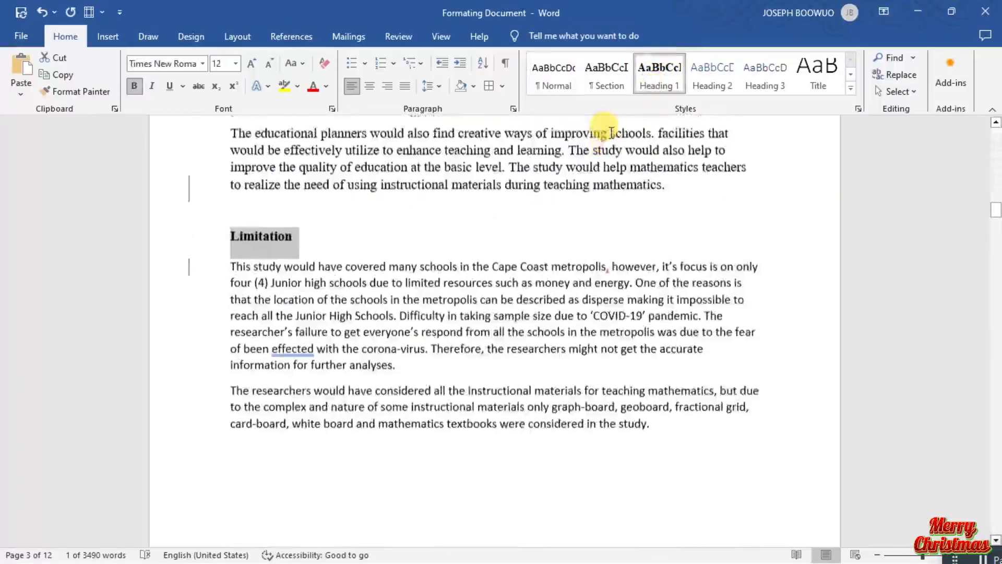
right_click(297, 353)
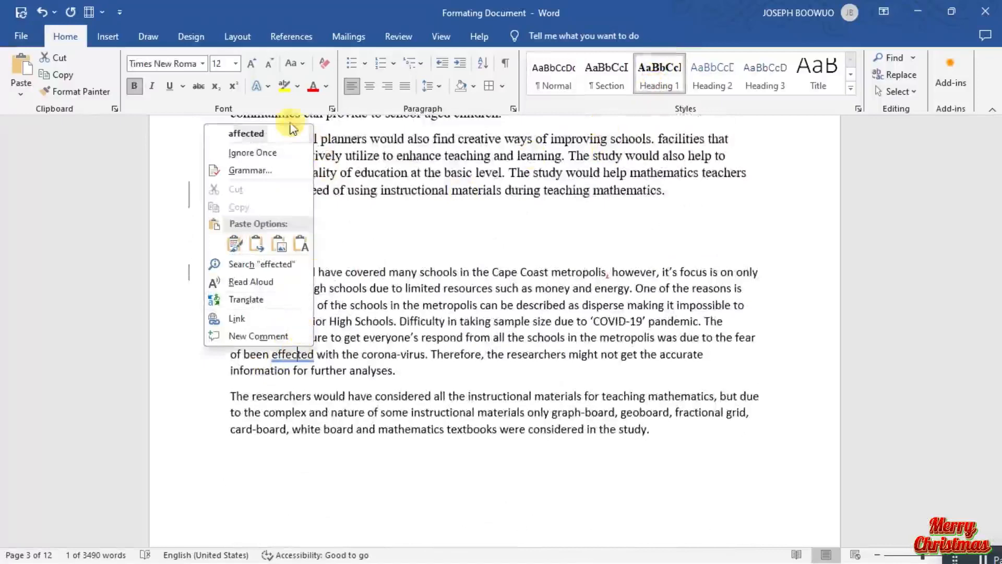
left_click(281, 134)
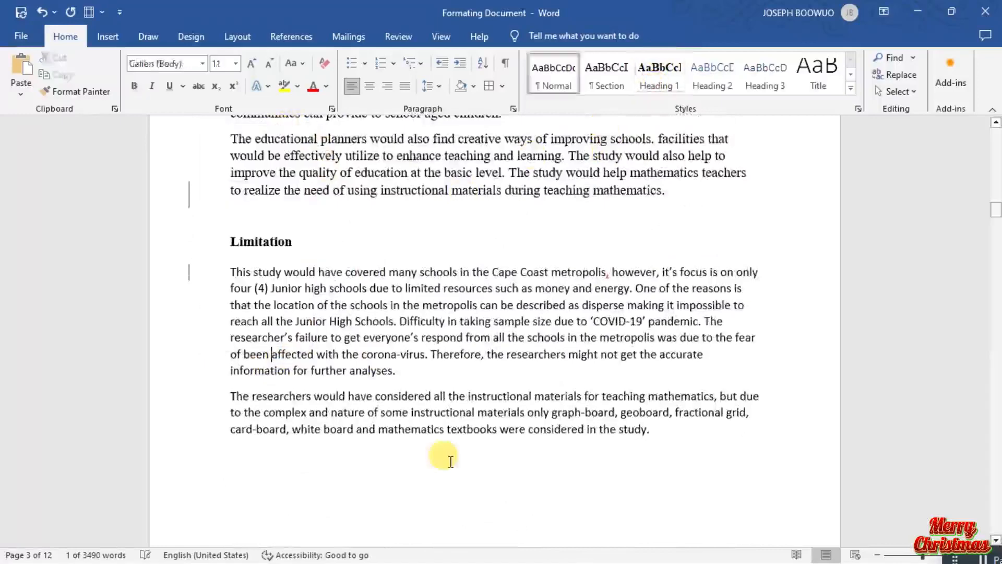
Apply the Heading 1 style to the Definition of Terms heading.
scroll(456, 452, "down", 1)
scroll(456, 452, "down", 3)
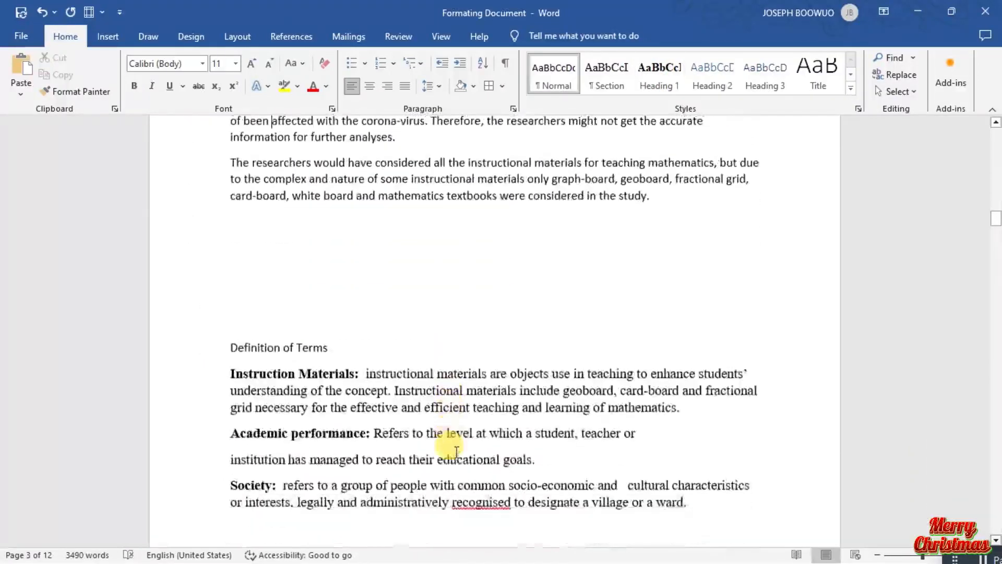
left_click_drag(248, 345, 267, 349)
left_click(292, 369)
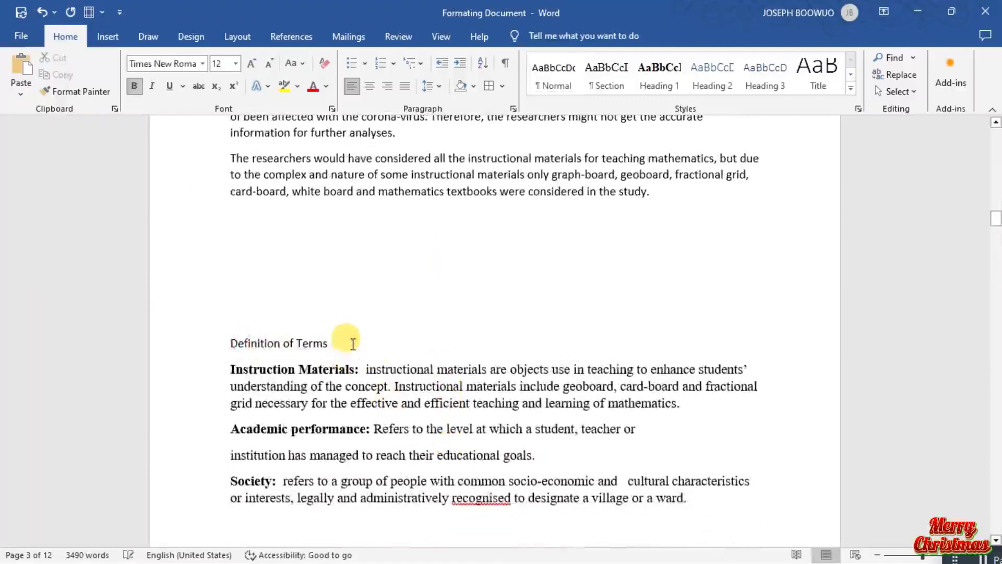
left_click_drag(336, 345, 259, 337)
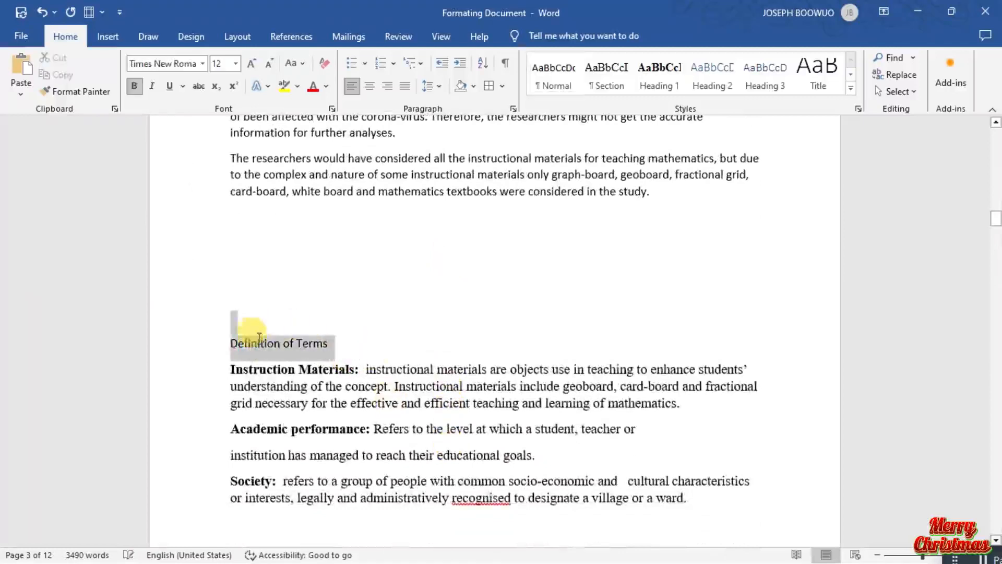
left_click(670, 76)
Replace the flagged spelling "recognised" with "recognized" in the Society definition.
scroll(410, 410, "down", 5)
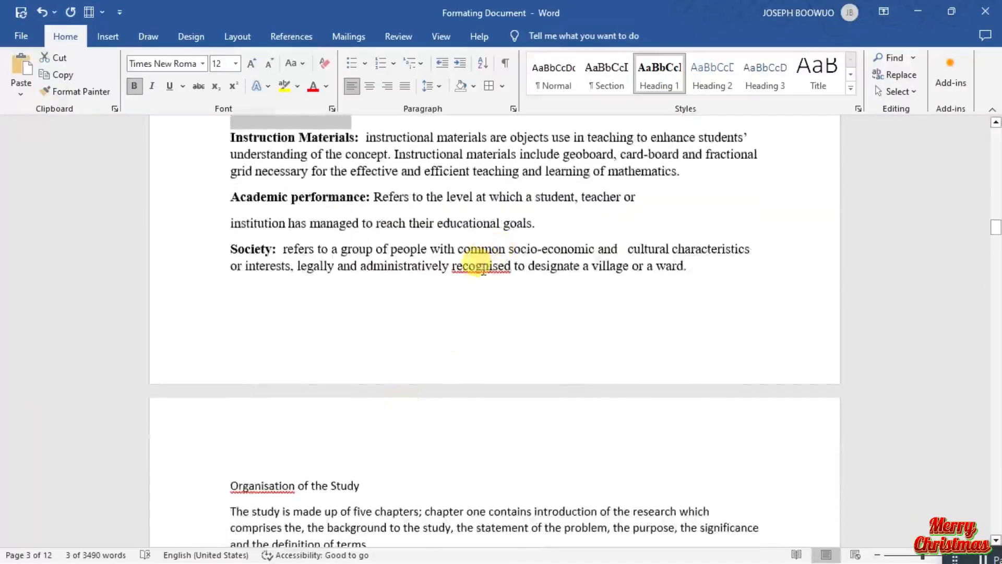
right_click(484, 268)
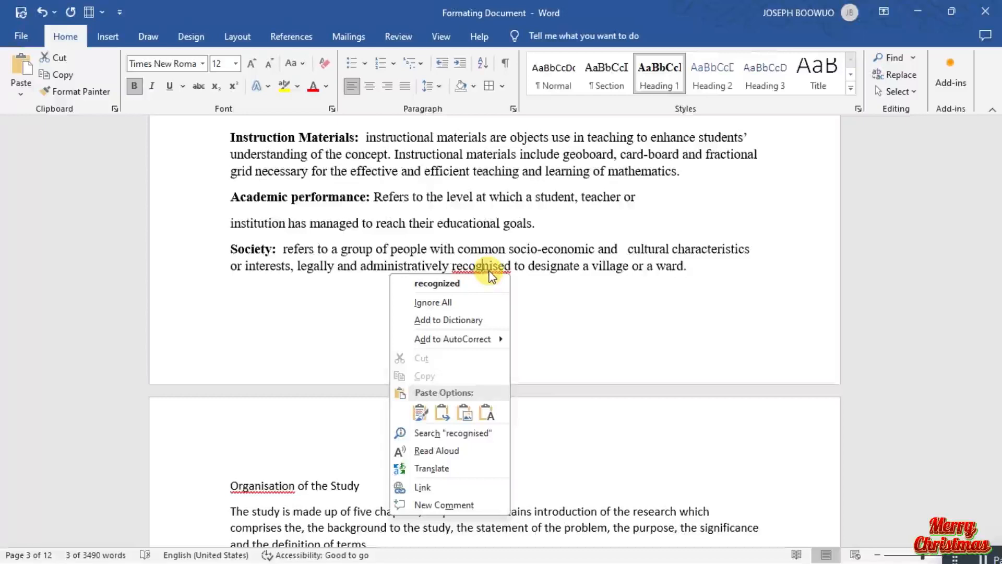
left_click(471, 284)
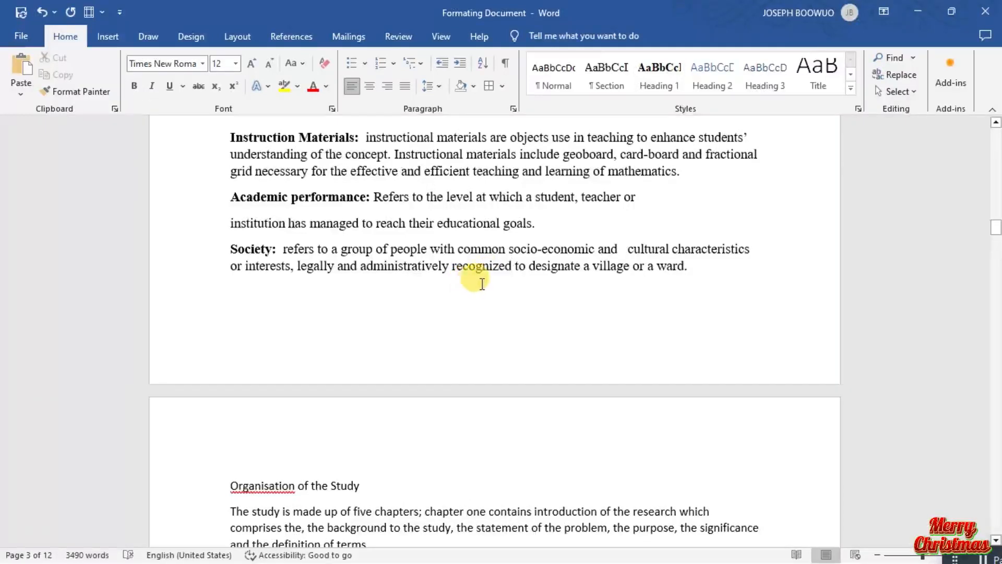
Ignore all spelling flags for "Organisation" in the Organisation of the Study heading.
left_click(272, 485)
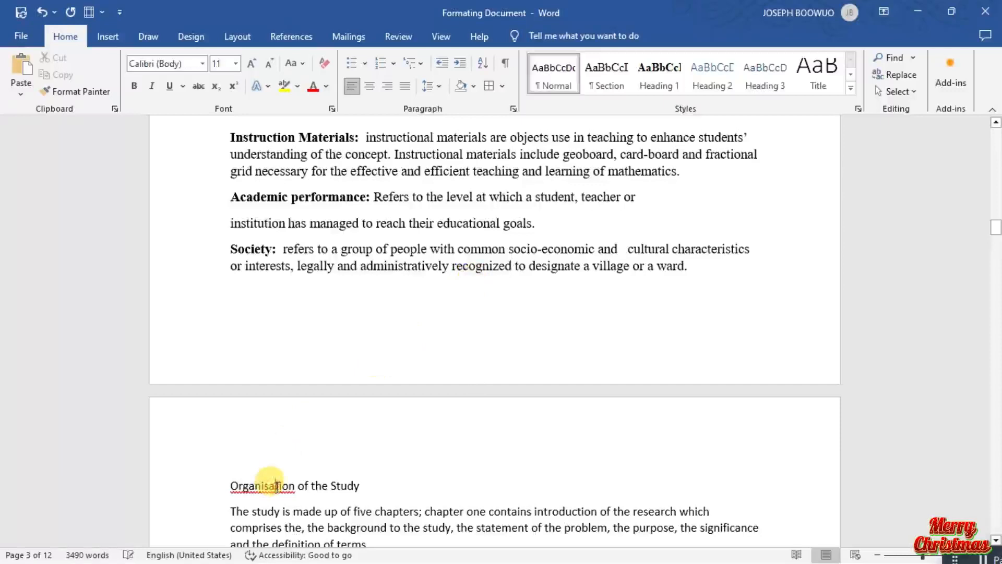
right_click(272, 485)
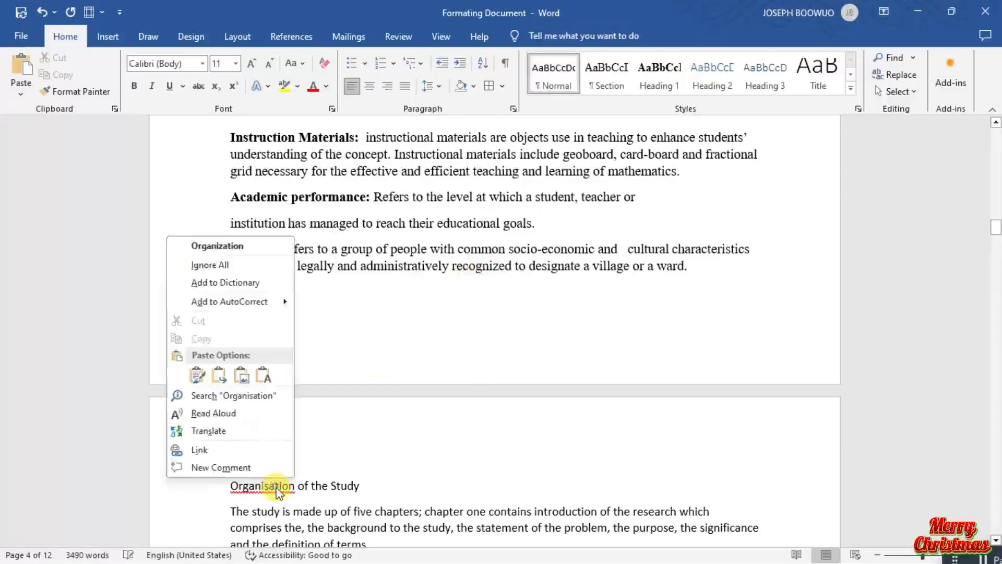
left_click(273, 266)
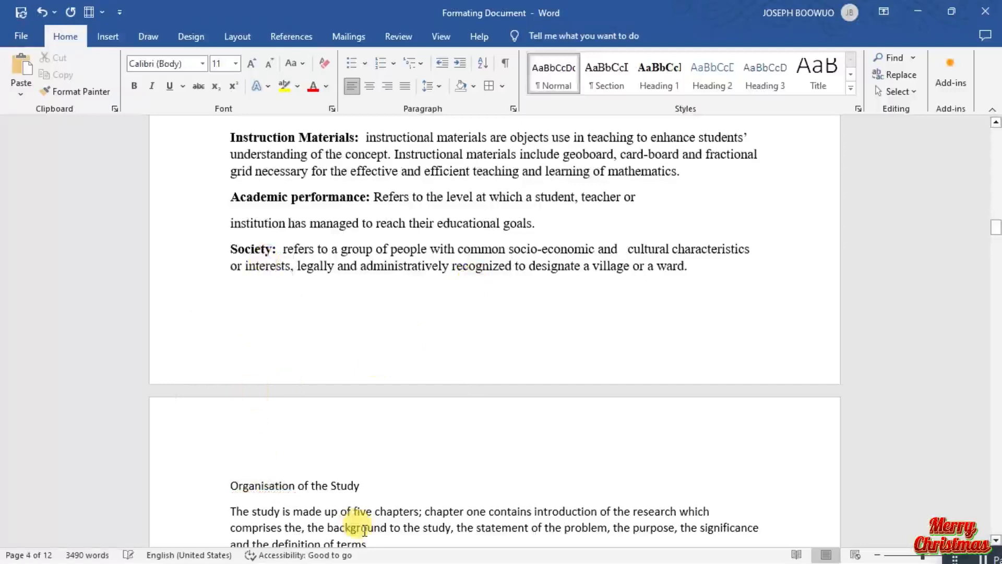
Apply the Heading 1 style to the Organisation of the Study heading on page 4.
scroll(365, 521, "down", 1)
scroll(365, 521, "down", 5)
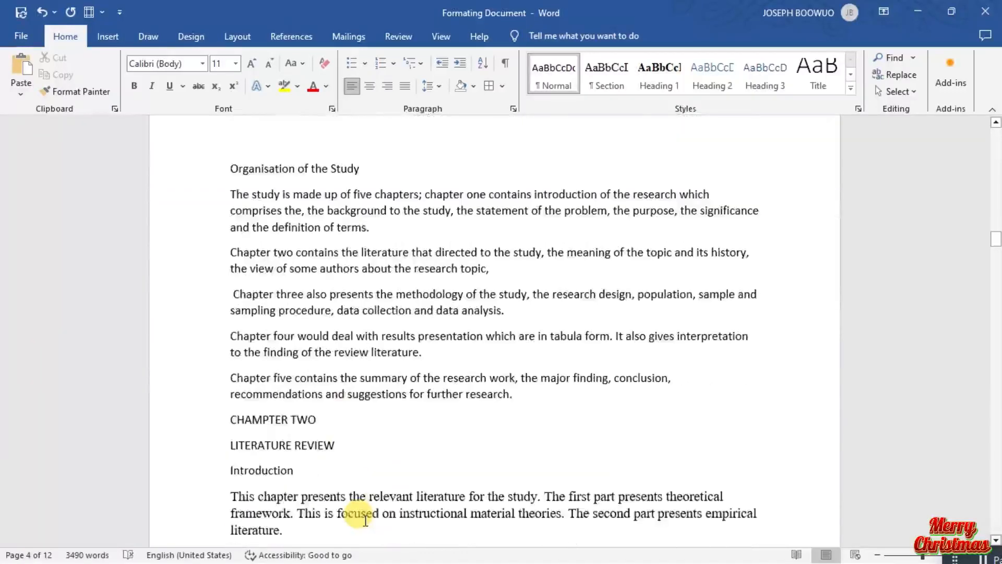
scroll(366, 520, "up", 1)
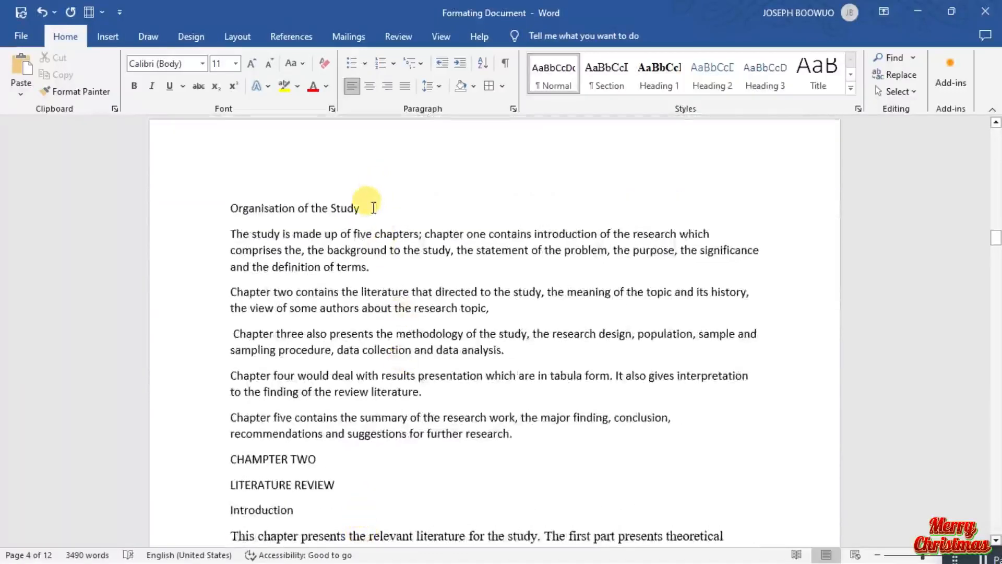
left_click(372, 206)
left_click(217, 203)
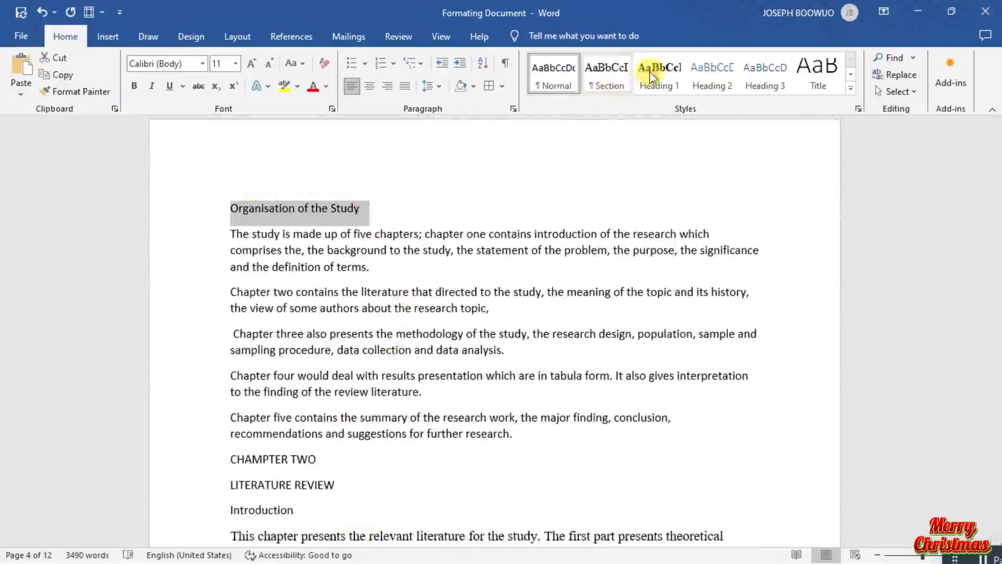
left_click(669, 71)
Apply the Section style to the CHAMPTER TWO, LITERATURE REVIEW and Introduction lines together.
scroll(415, 381, "down", 3)
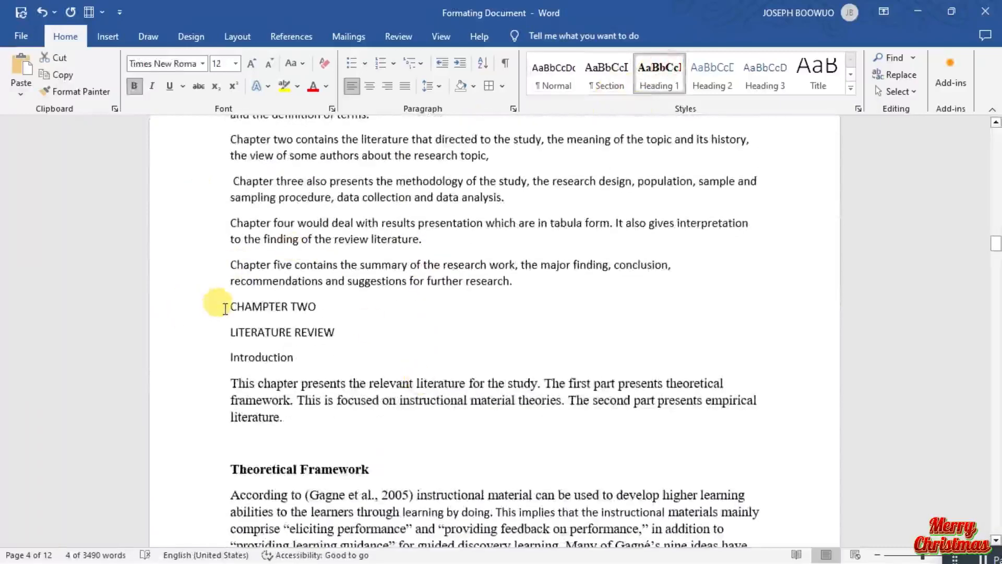
left_click_drag(228, 309, 347, 351)
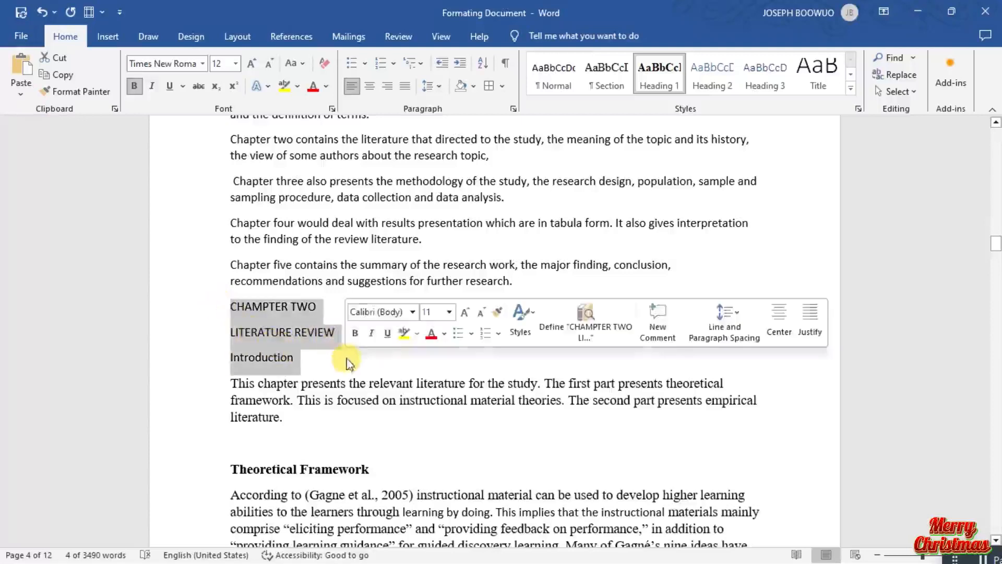
left_click(608, 84)
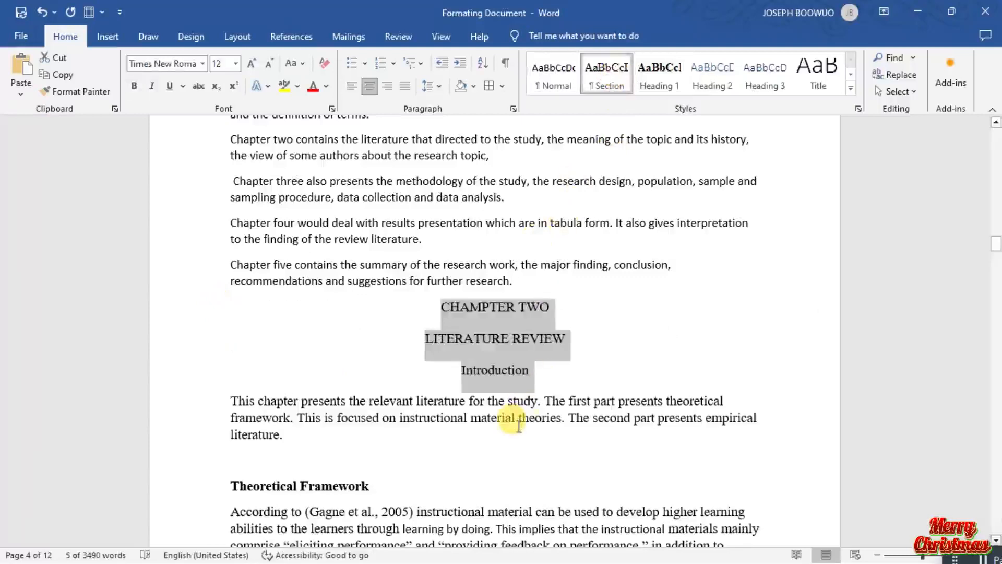
Check the document's styled headings in the navigation outline and close it again.
scroll(274, 472, "down", 3)
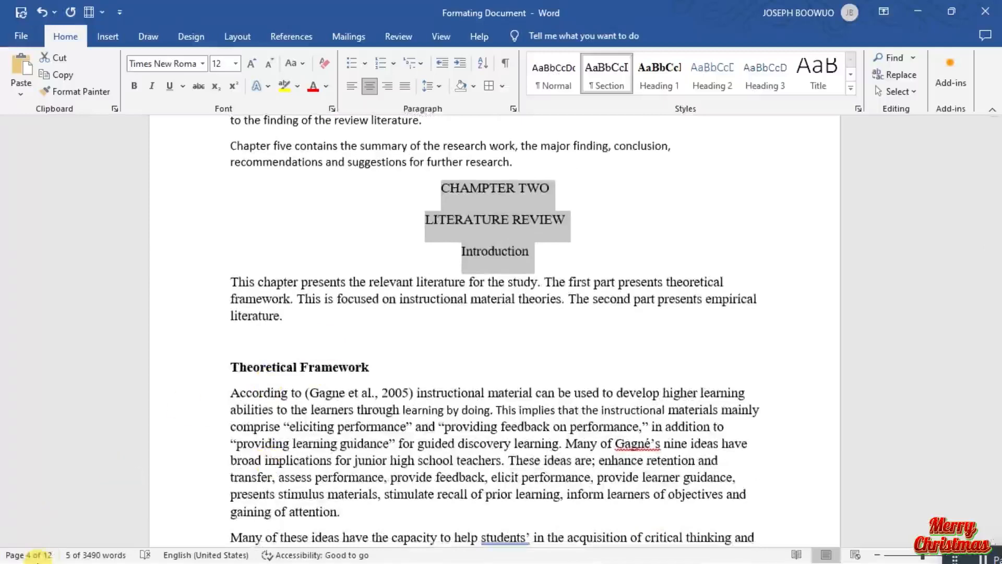
left_click(49, 556)
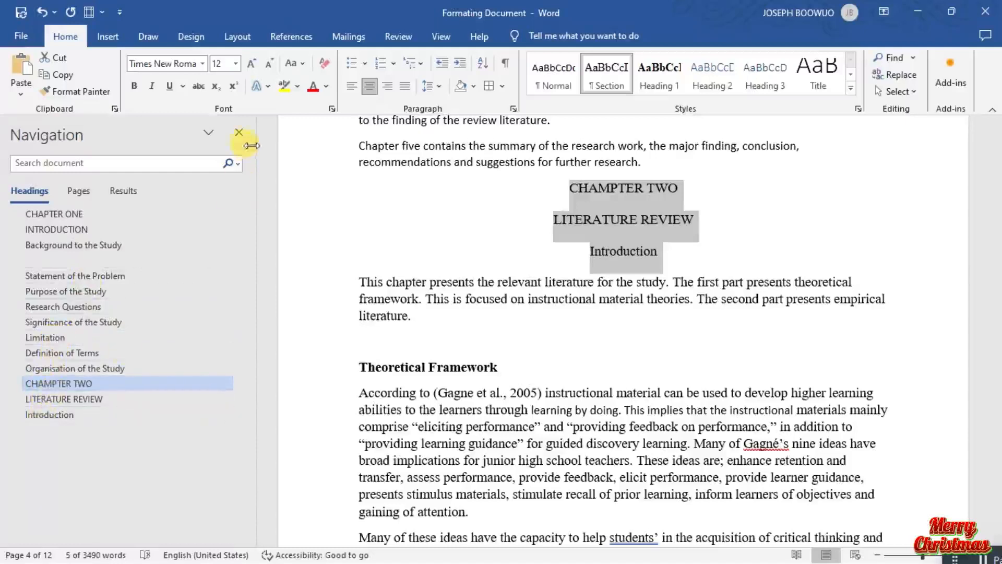
left_click(234, 131)
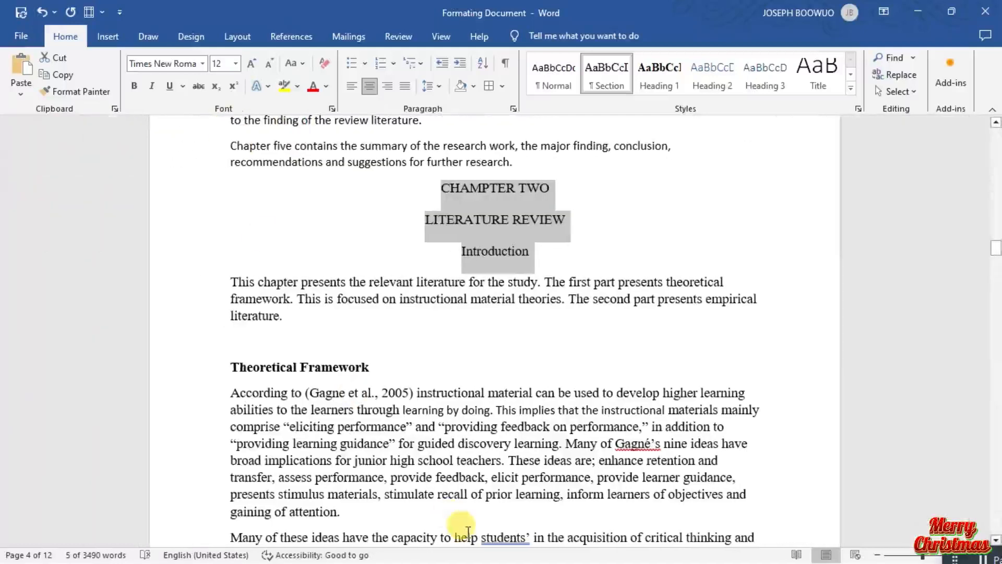
Delete the blank line above Theoretical Framework and apply the Heading 1 style to that heading.
left_click(270, 336)
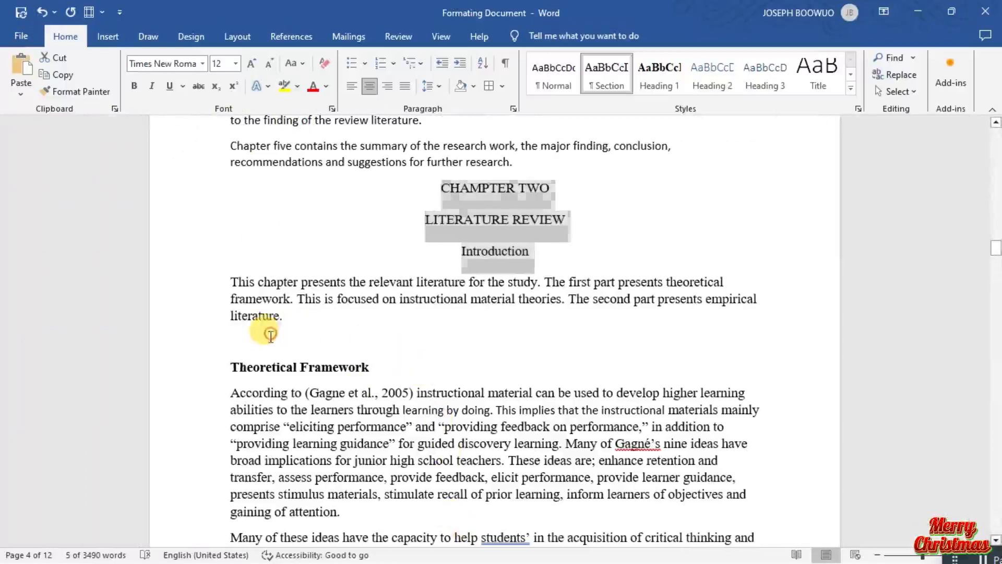
key("BackSpace")
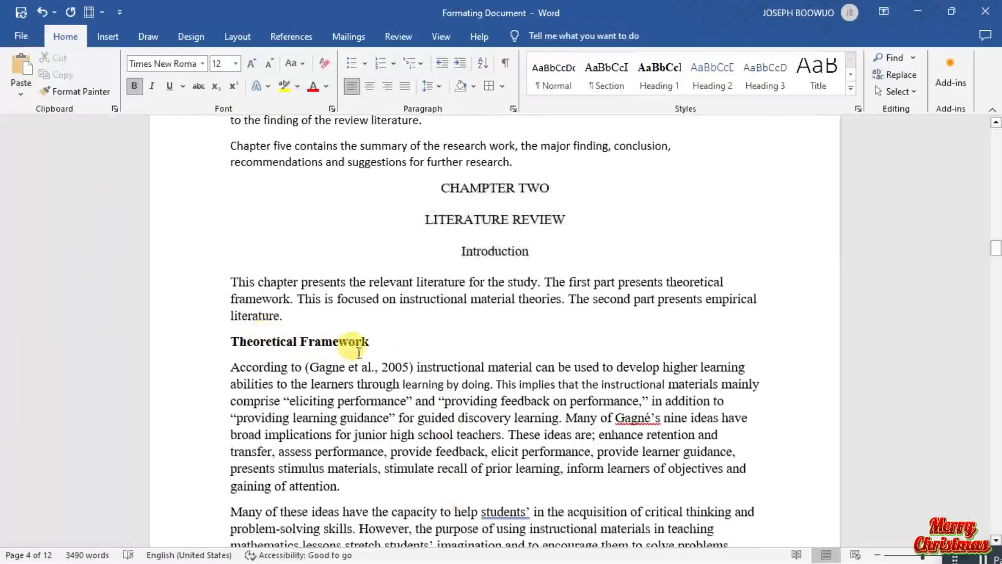
left_click_drag(378, 346, 240, 345)
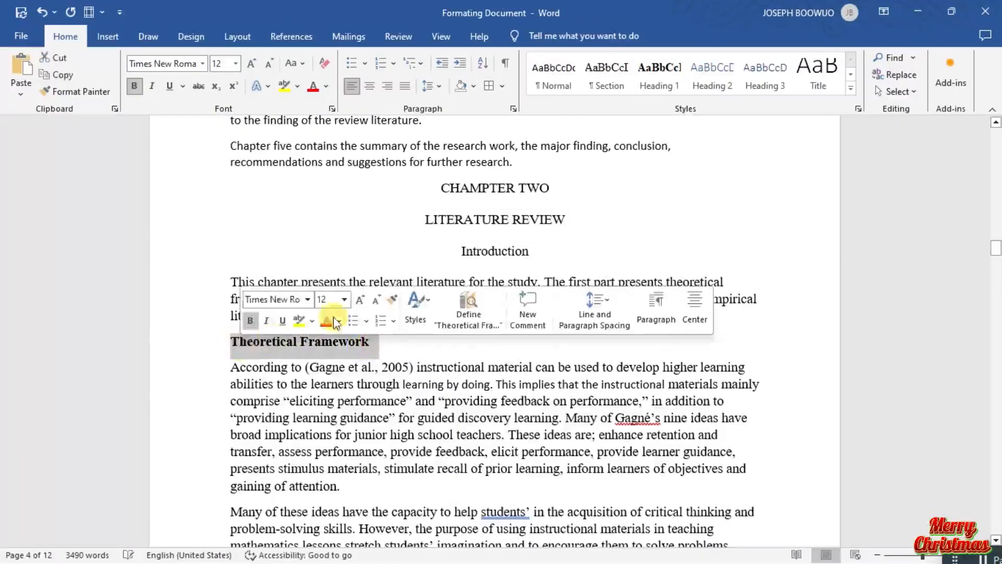
left_click(658, 74)
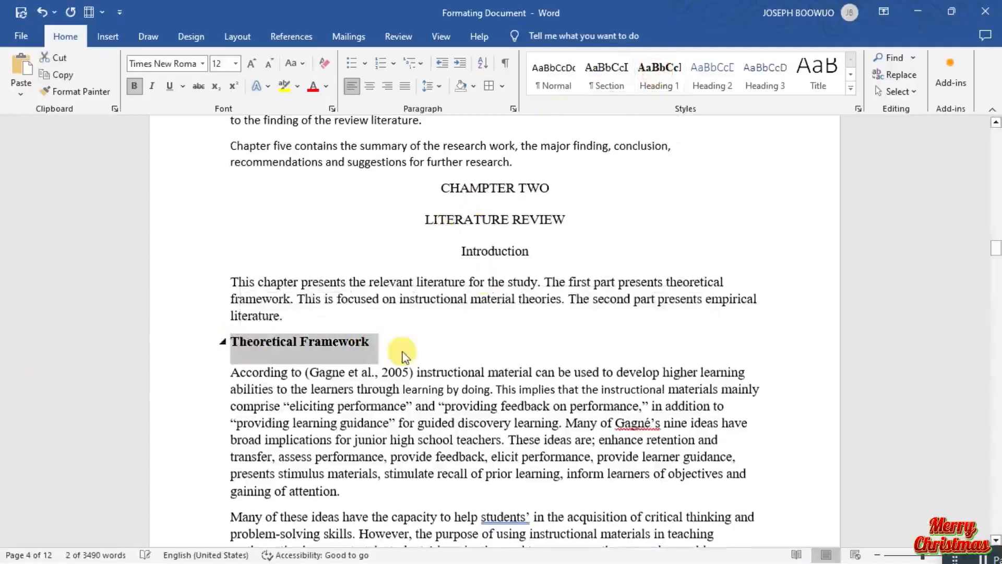
Replace the flagged word students’ with the suggested students in the second paragraph under Theoretical Framework.
scroll(441, 391, "down", 5)
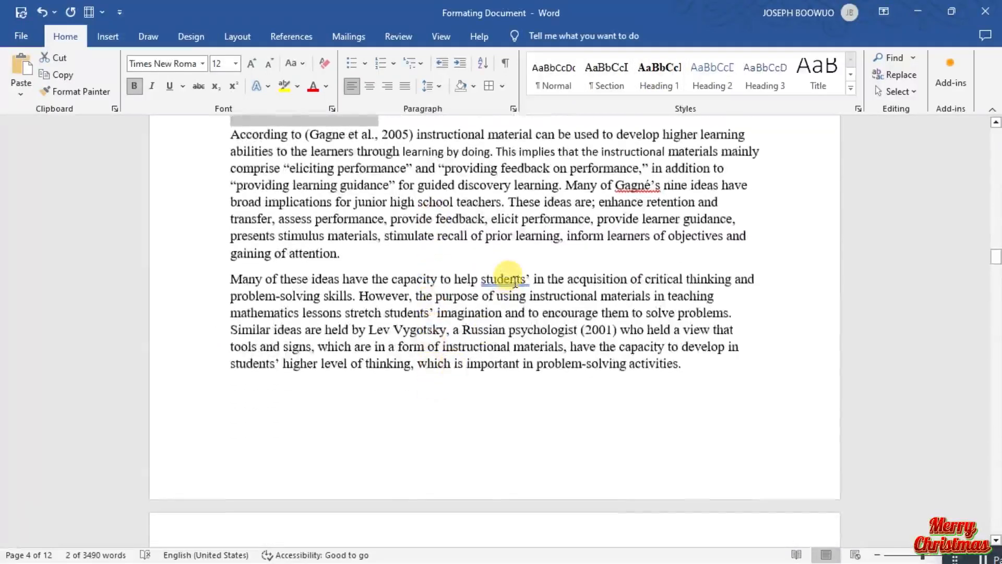
right_click(515, 282)
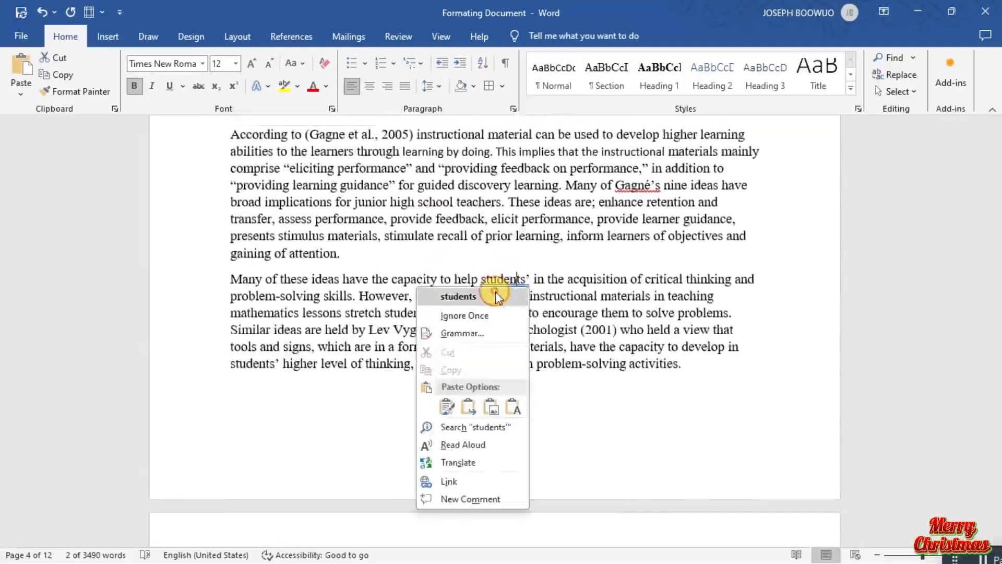
left_click(496, 291)
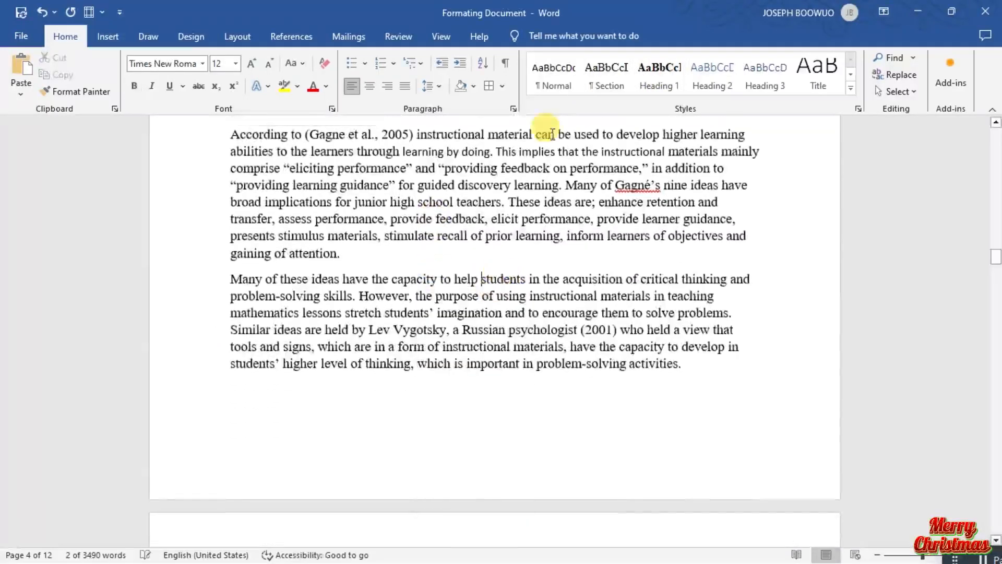
Apply the Normal style to the body paragraphs under Theoretical Framework and accept the suggested spelling for the flagged author name.
left_click(568, 87)
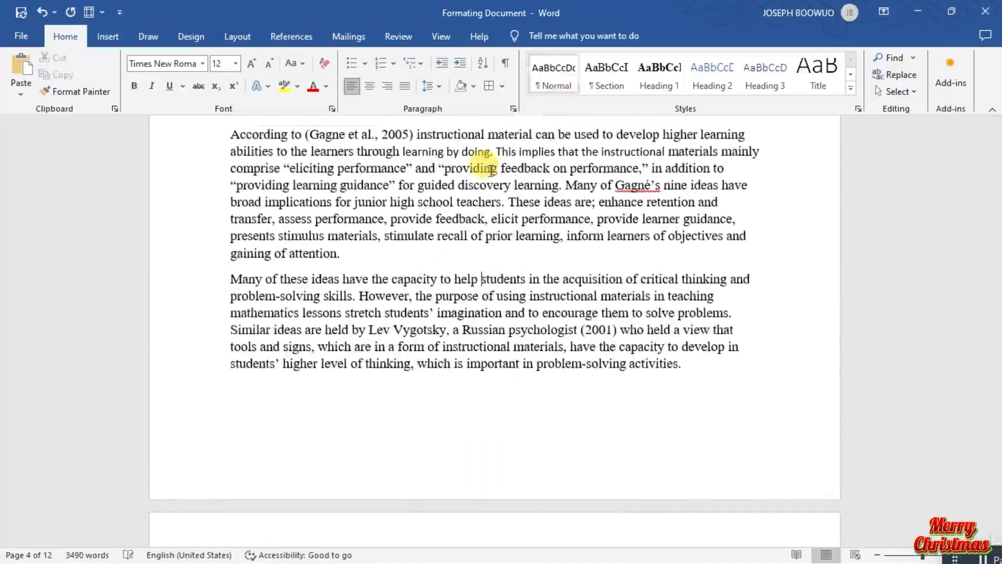
scroll(473, 186, "up", 2)
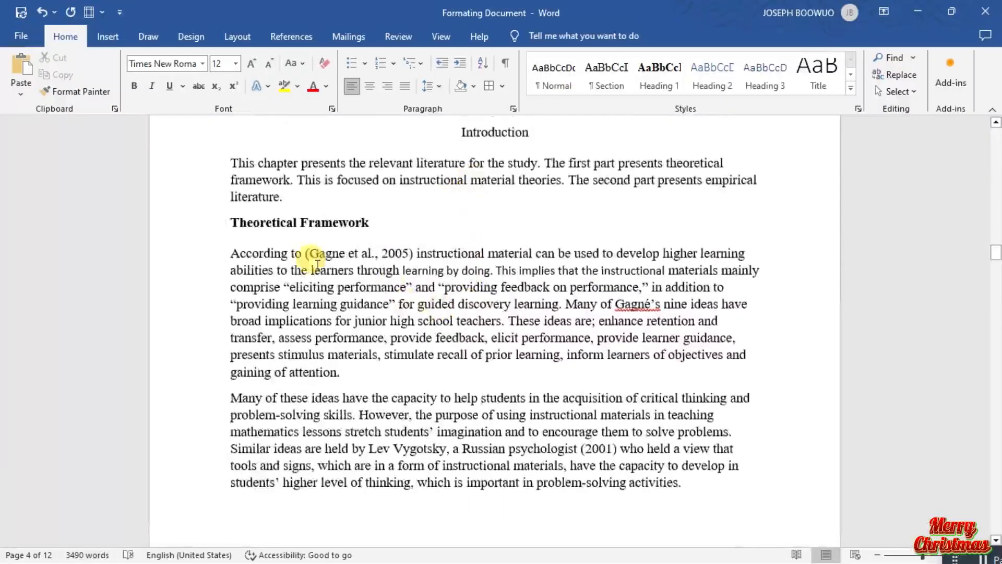
left_click_drag(311, 270, 564, 465)
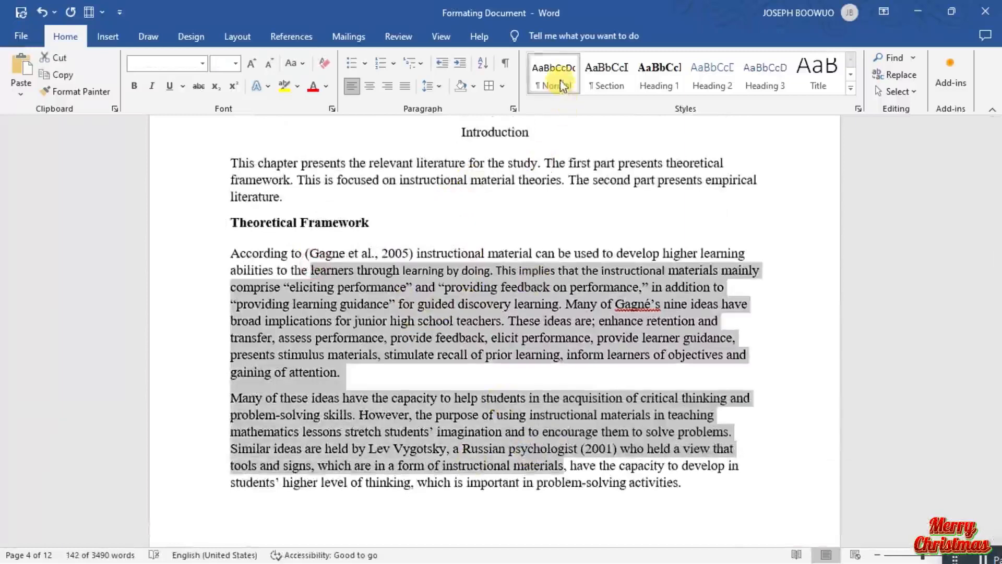
left_click_drag(292, 303, 462, 448)
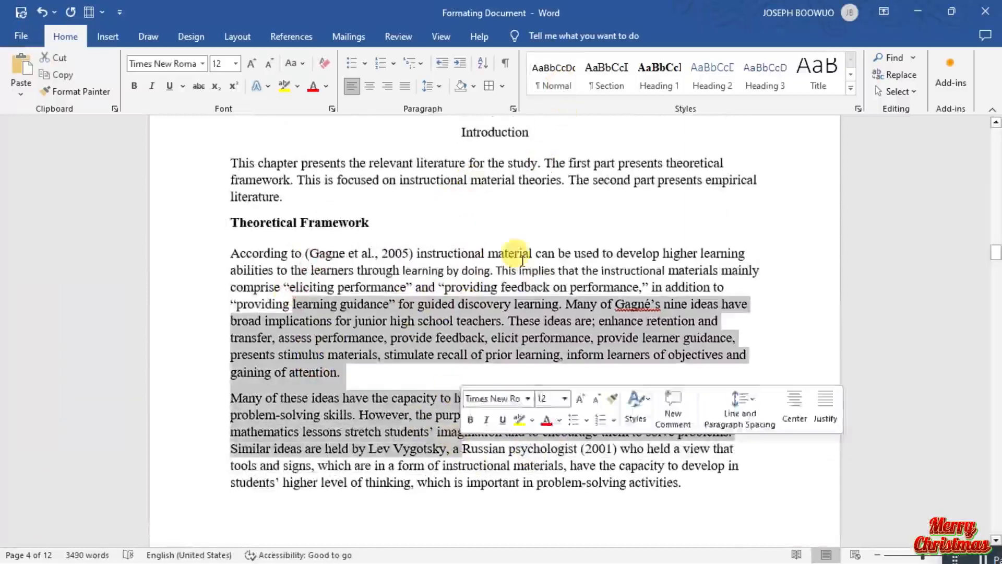
left_click(569, 86)
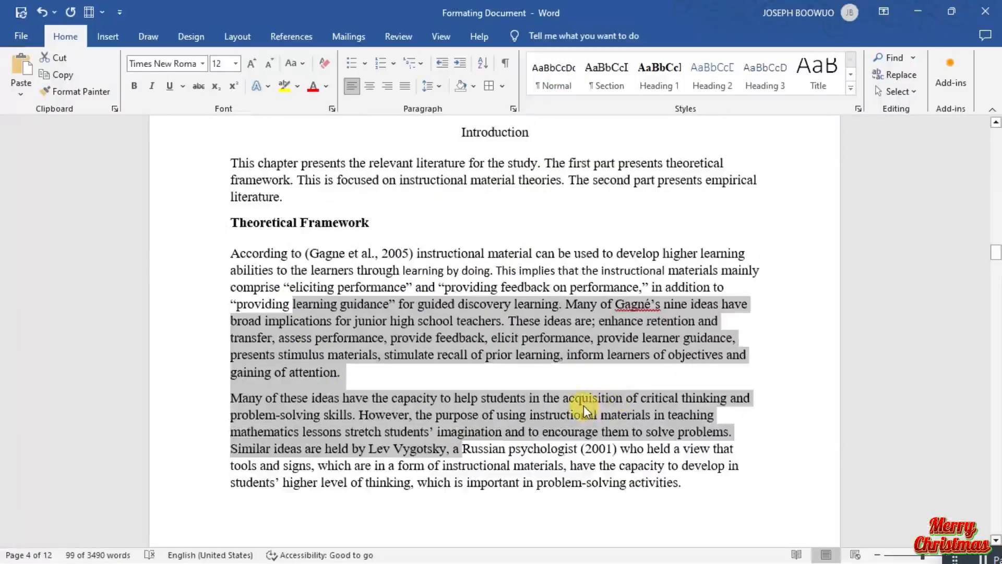
left_click(584, 405)
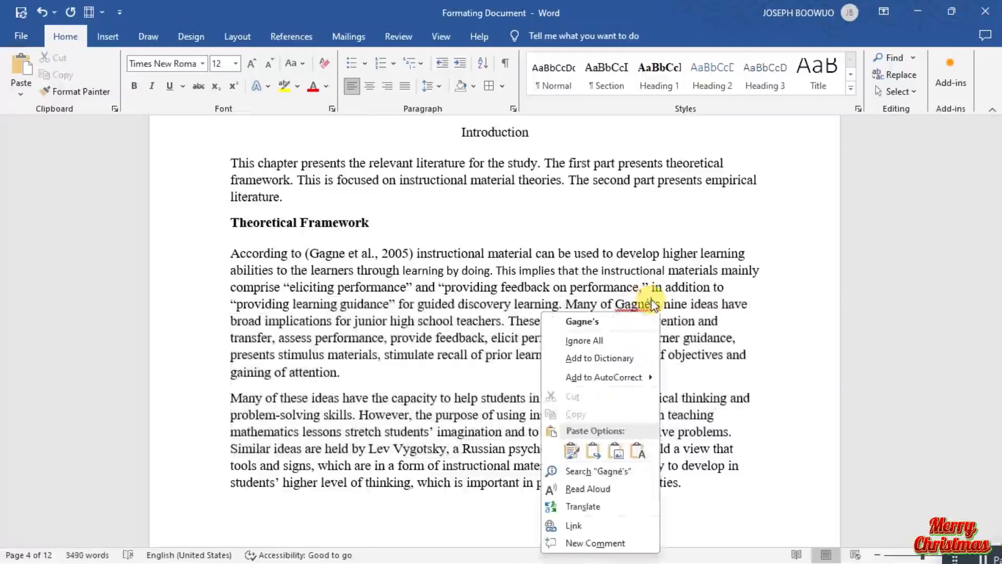
left_click(628, 322)
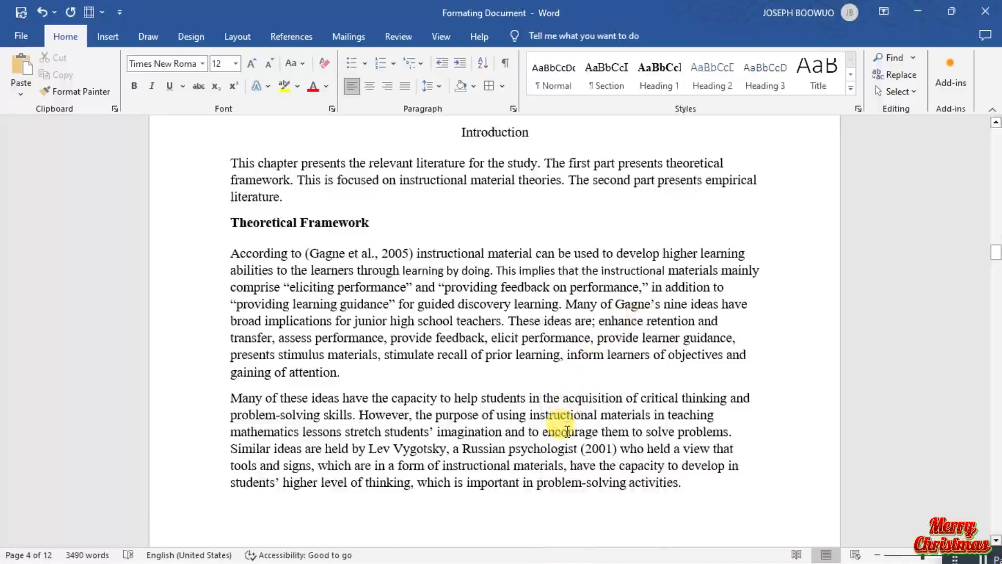
Apply the Heading 1 style to the Empirical Literature heading on page 5.
scroll(568, 430, "down", 10)
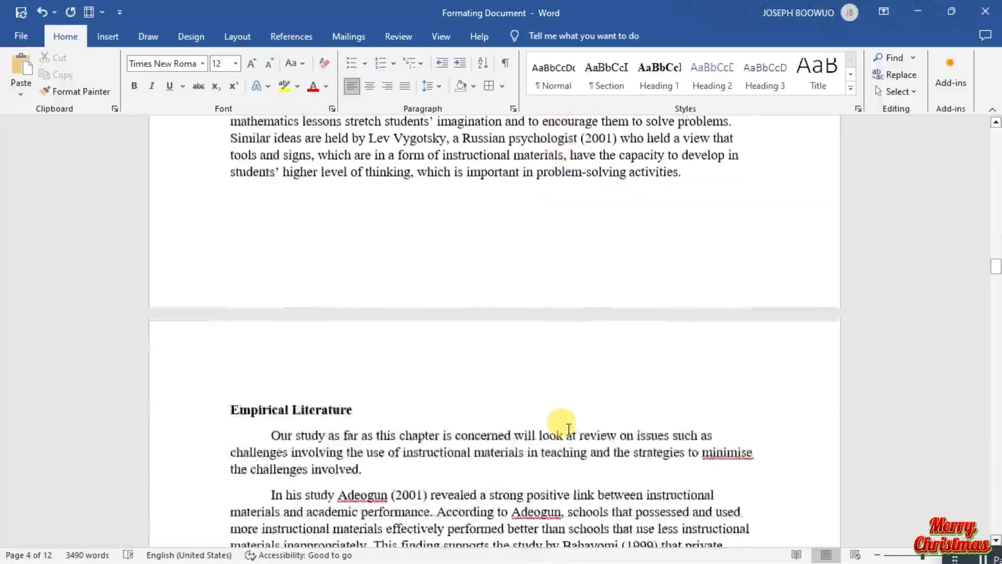
scroll(568, 429, "down", 2)
left_click(332, 230)
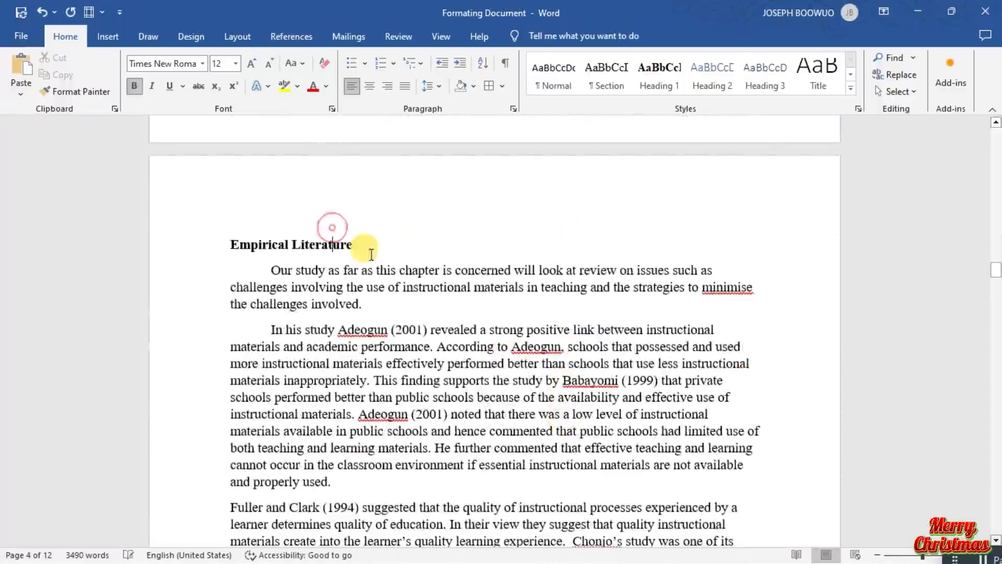
left_click_drag(359, 243, 232, 243)
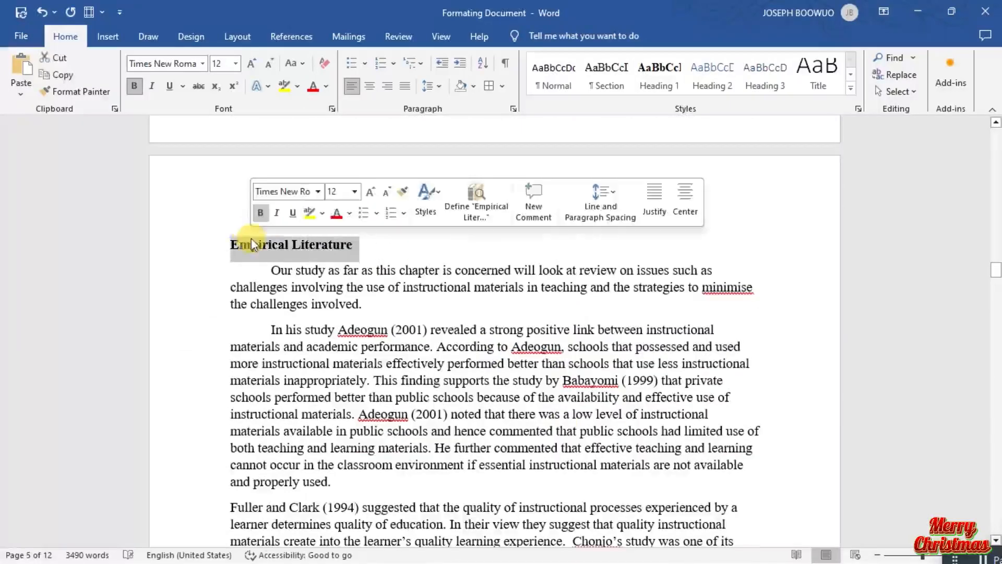
left_click_drag(600, 143, 679, 102)
scroll(381, 506, "down", 4)
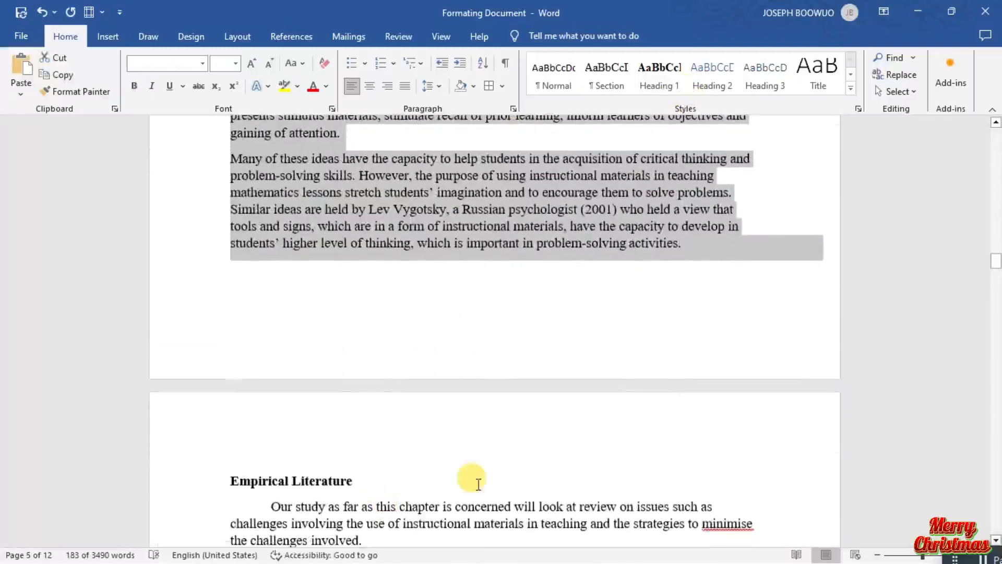
left_click_drag(375, 481, 217, 462)
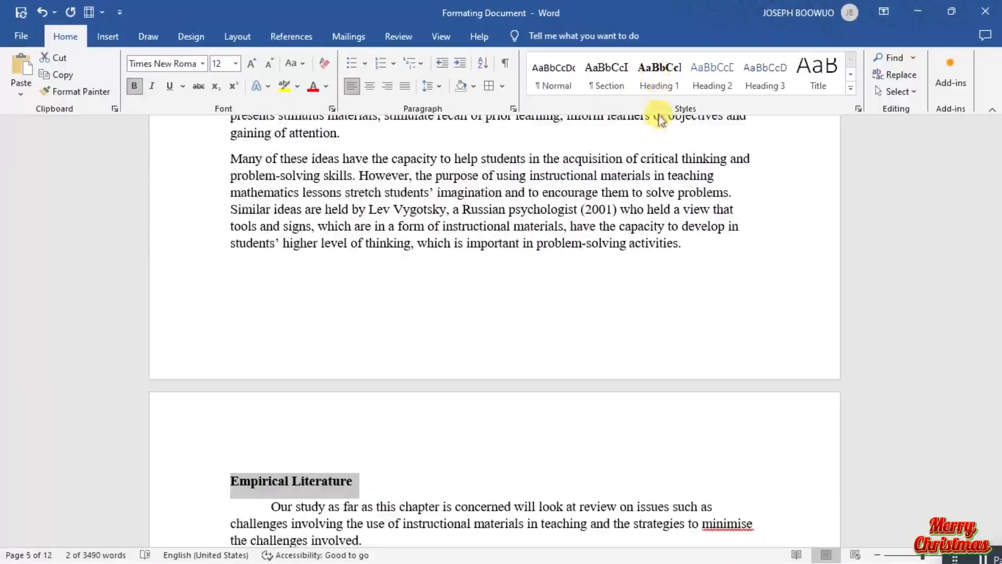
left_click(661, 75)
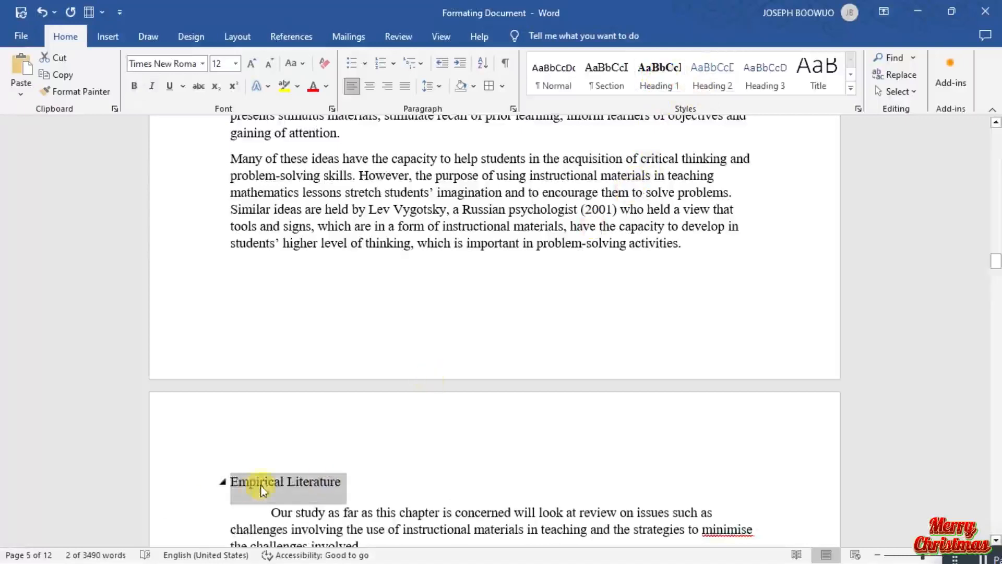
Correct minimise to minimize under Empirical Literature and ignore all spelling flags on the two cited author names in the next paragraph.
scroll(400, 530, "down", 5)
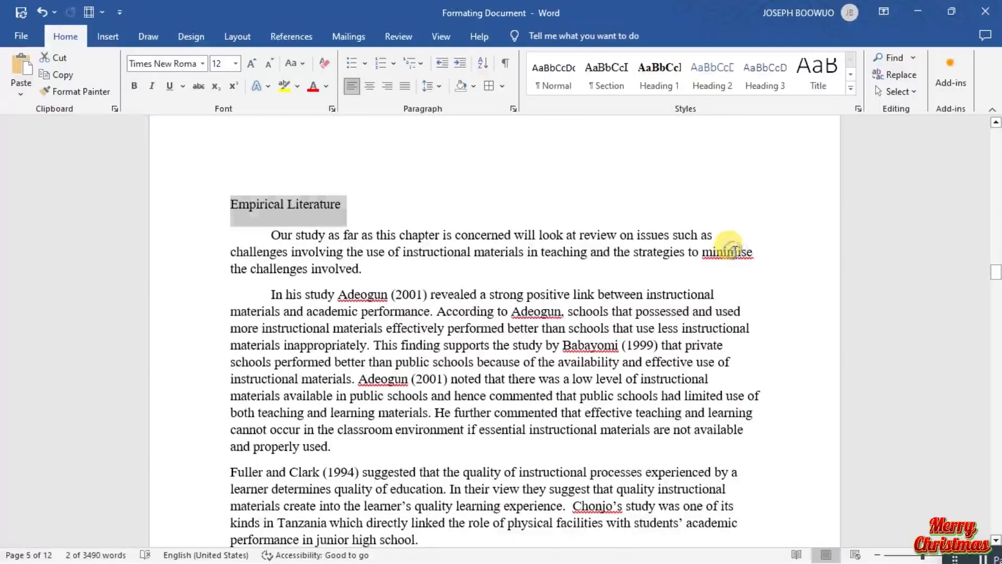
right_click(735, 250)
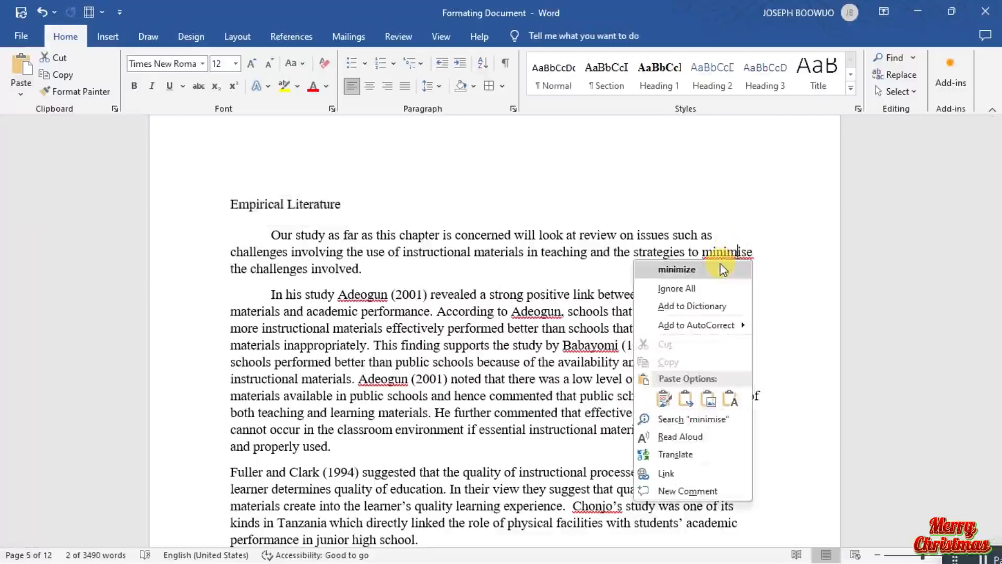
left_click(678, 269)
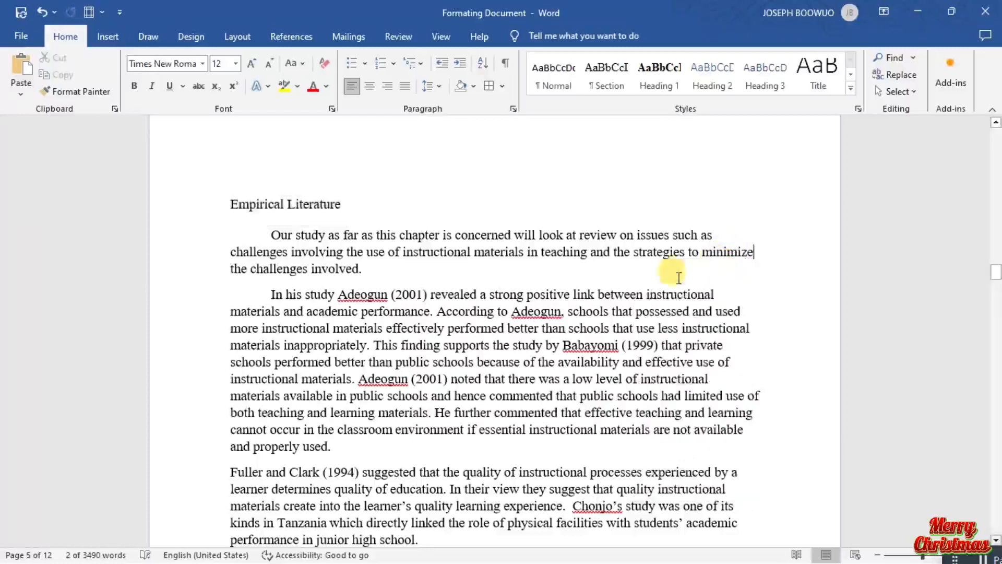
right_click(369, 295)
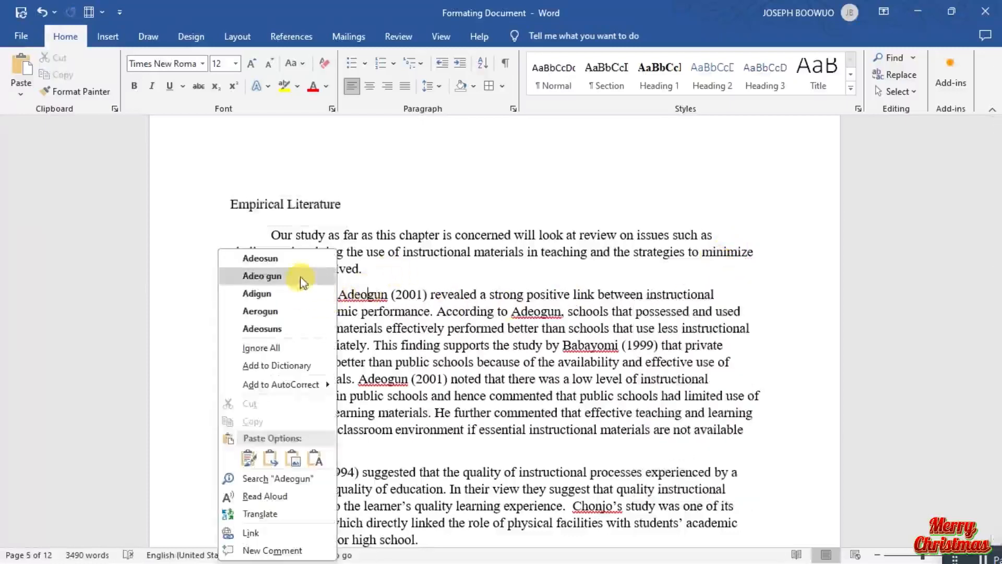
left_click(263, 347)
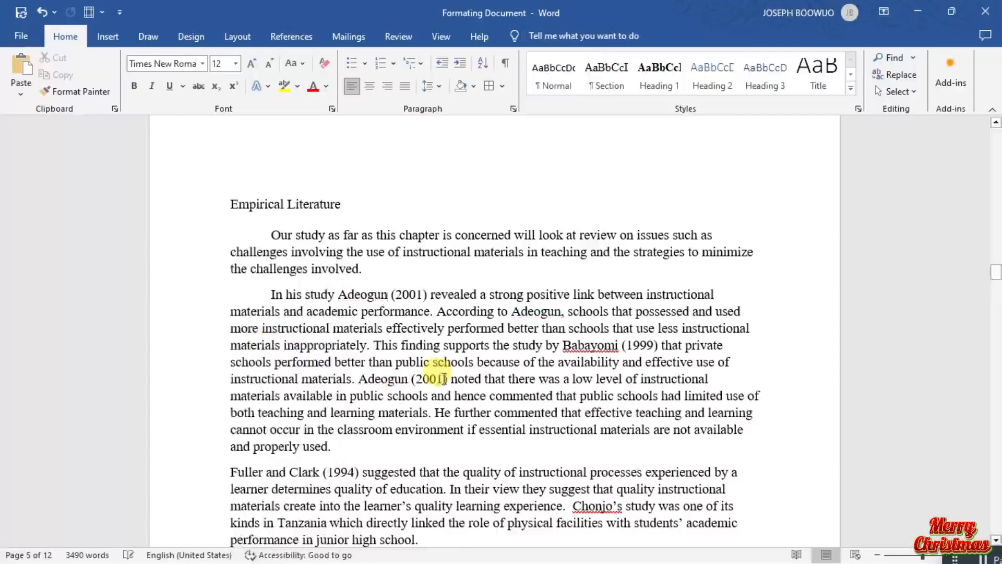
right_click(603, 345)
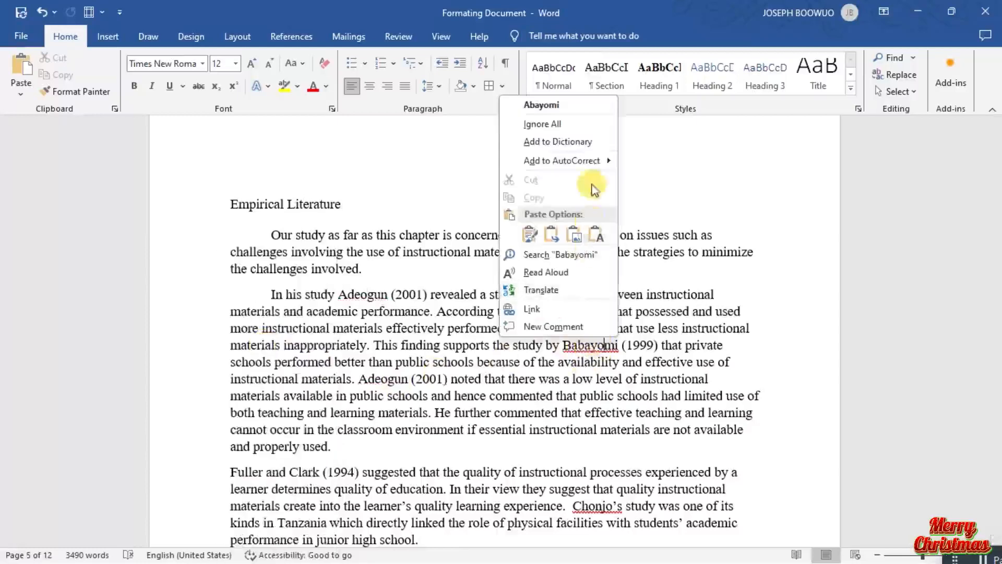
left_click(583, 128)
With the subheading "Challenges that Teachers Face in using Instructional Materials" selected, set the Heading 2 style's font to Times New Roman, 12 pt.
scroll(538, 219, "down", 5)
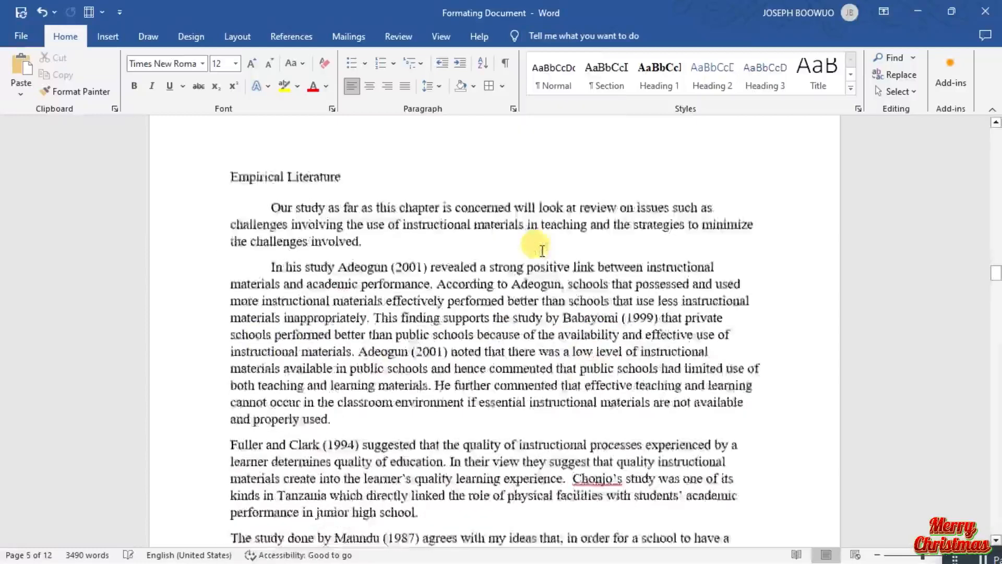
scroll(542, 251, "down", 2)
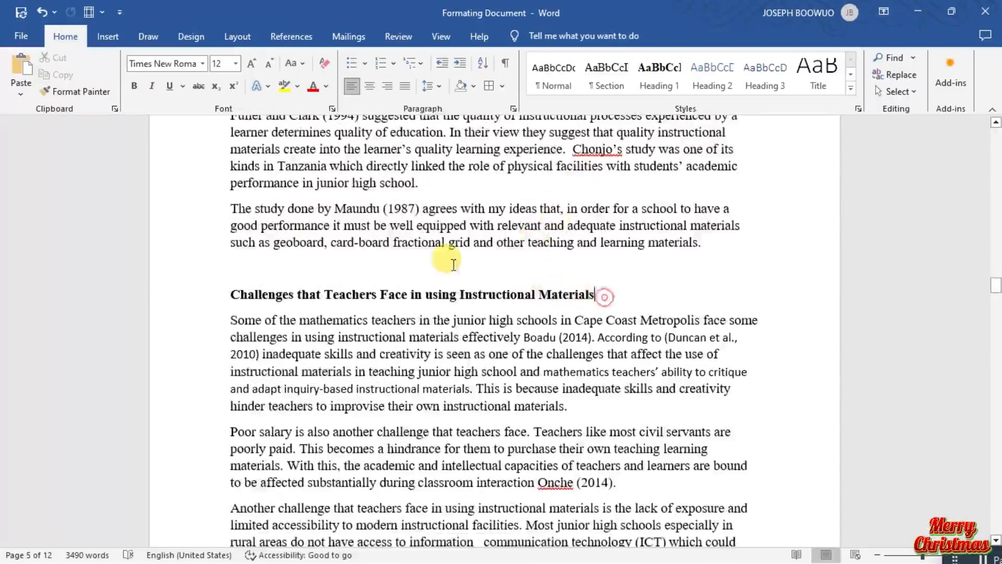
left_click_drag(595, 295, 235, 305)
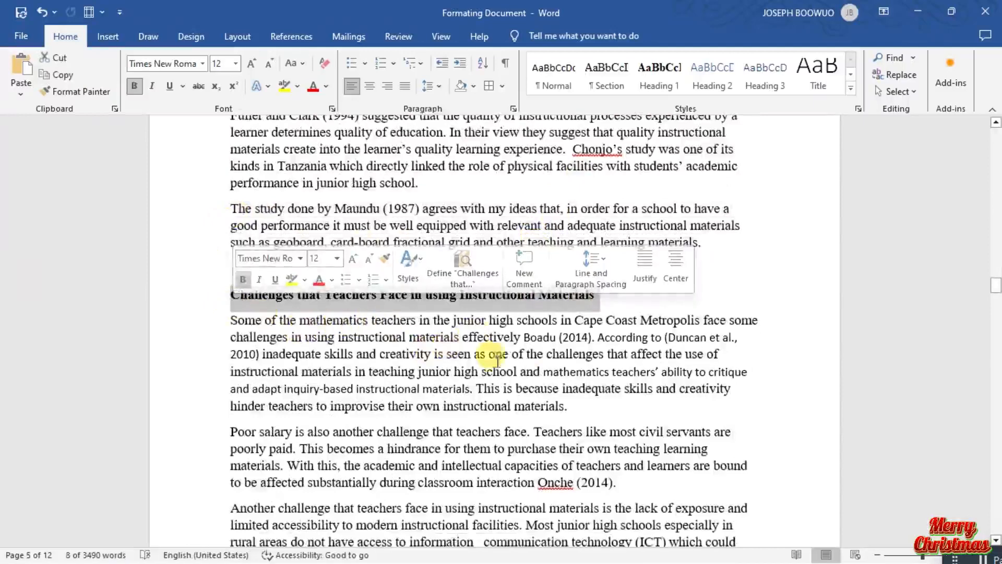
left_click(615, 320)
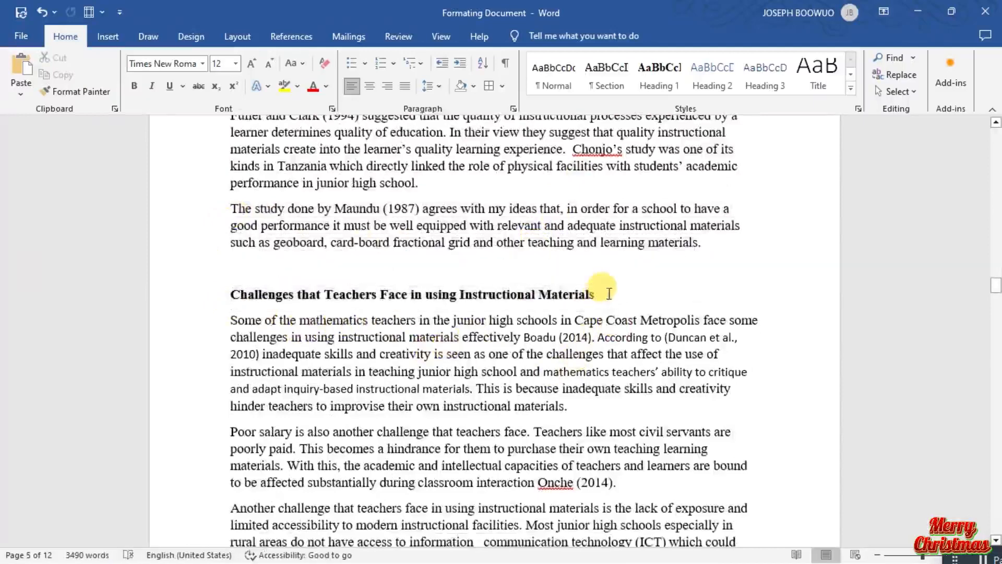
left_click_drag(609, 294, 231, 300)
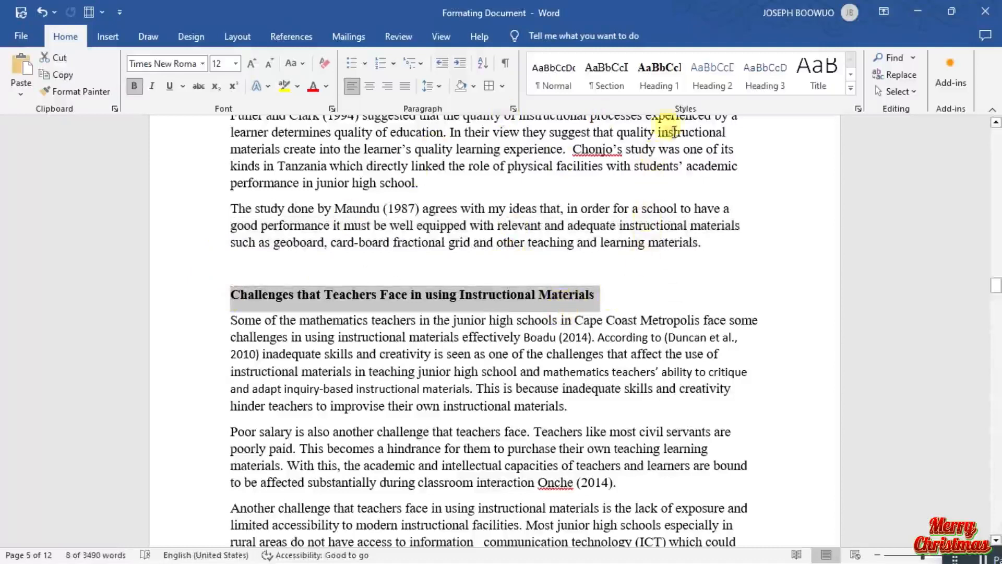
right_click(712, 77)
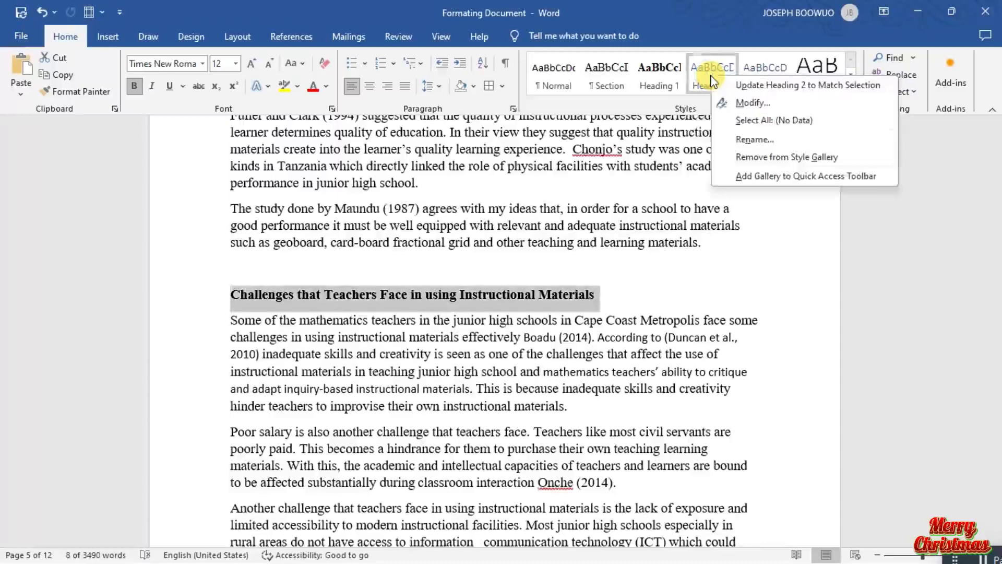
left_click(751, 103)
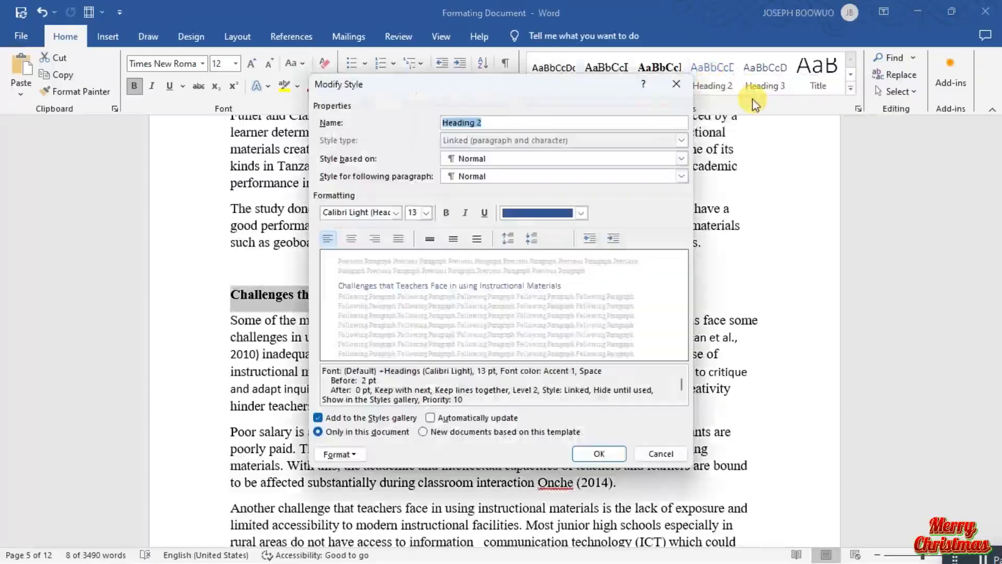
left_click(431, 218)
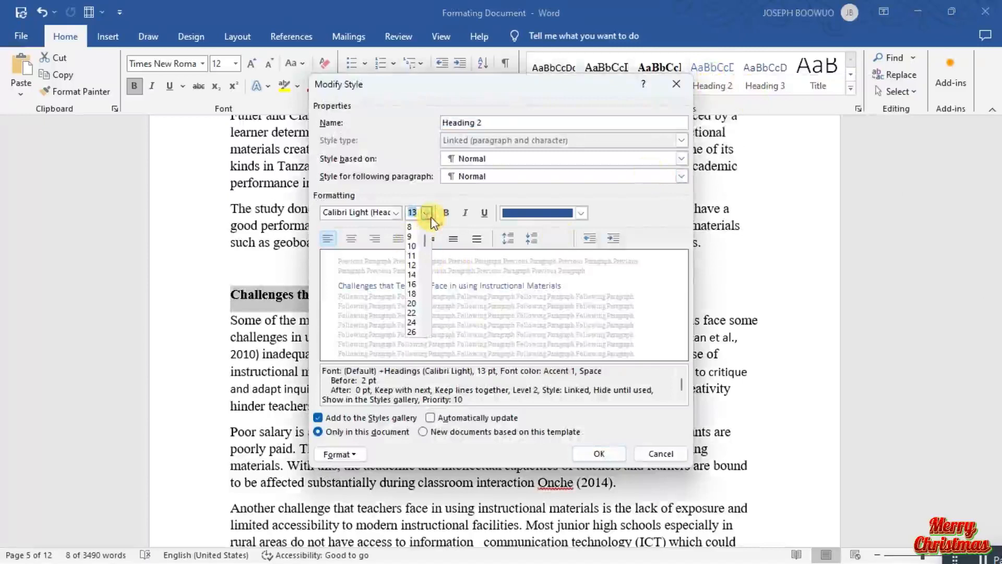
left_click(412, 265)
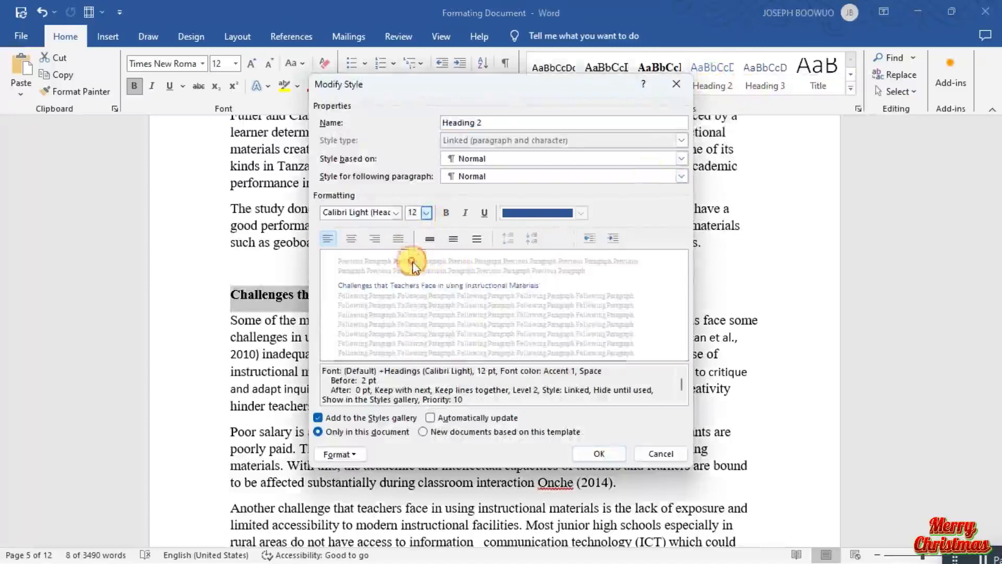
left_click(396, 215)
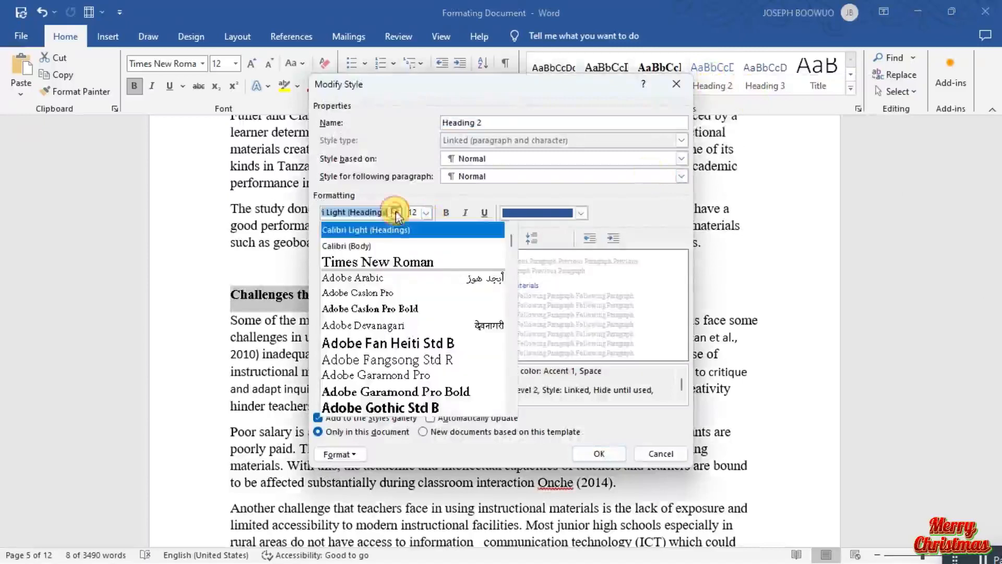
left_click(385, 264)
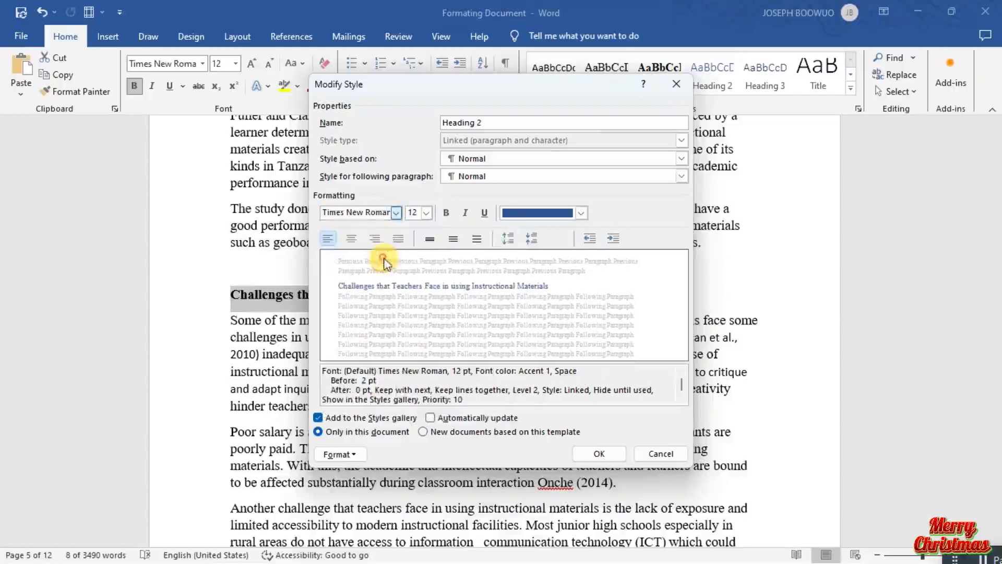
Give the Heading 2 style bold text, automatic colour, double line spacing, reduced space before and automatic updating, and save the style.
left_click(446, 213)
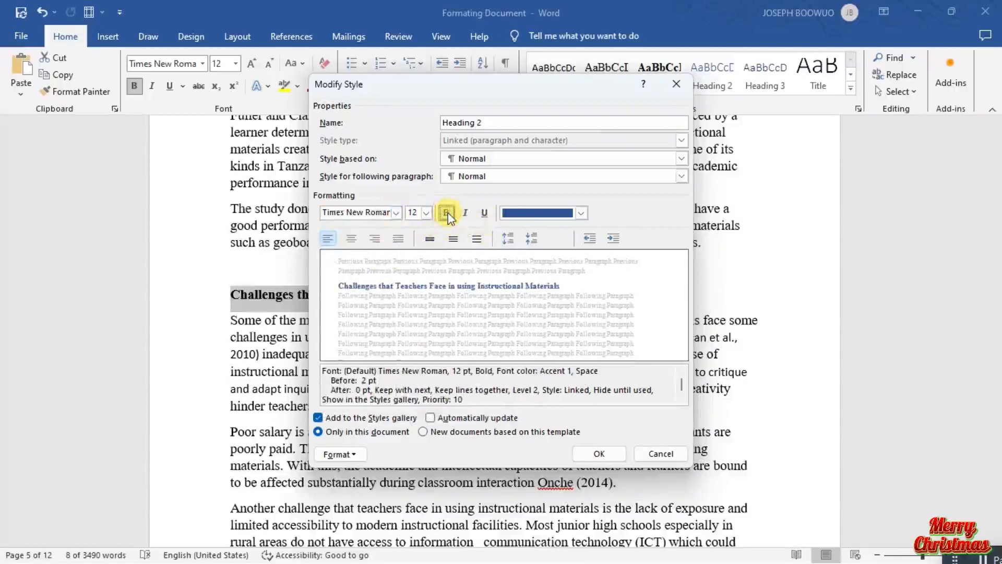
left_click(581, 213)
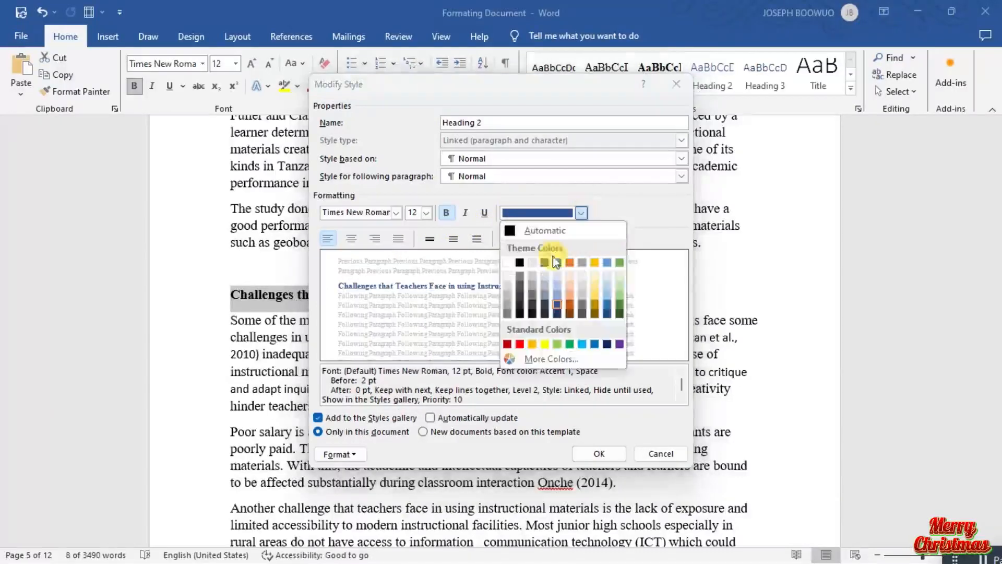
left_click(543, 231)
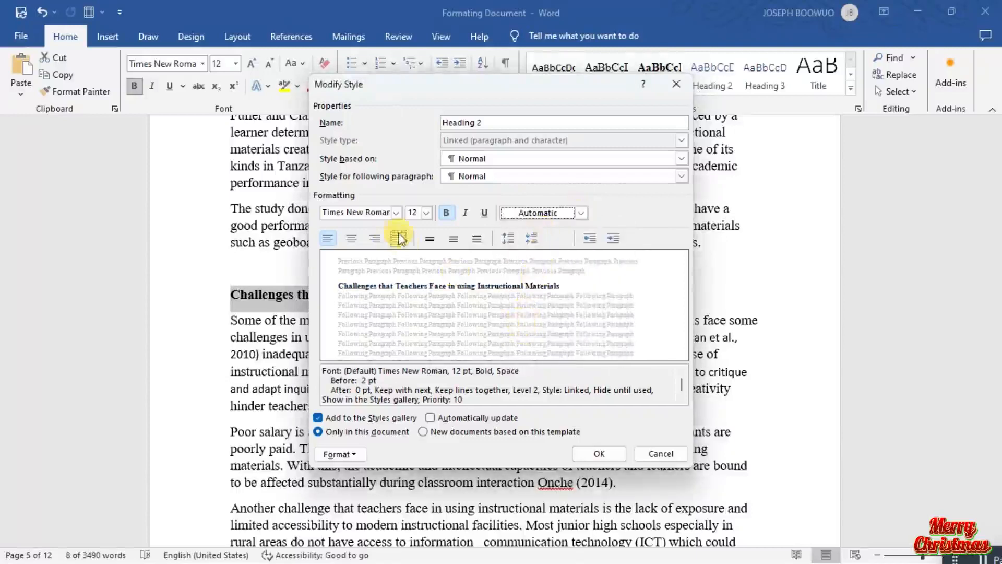
left_click(477, 239)
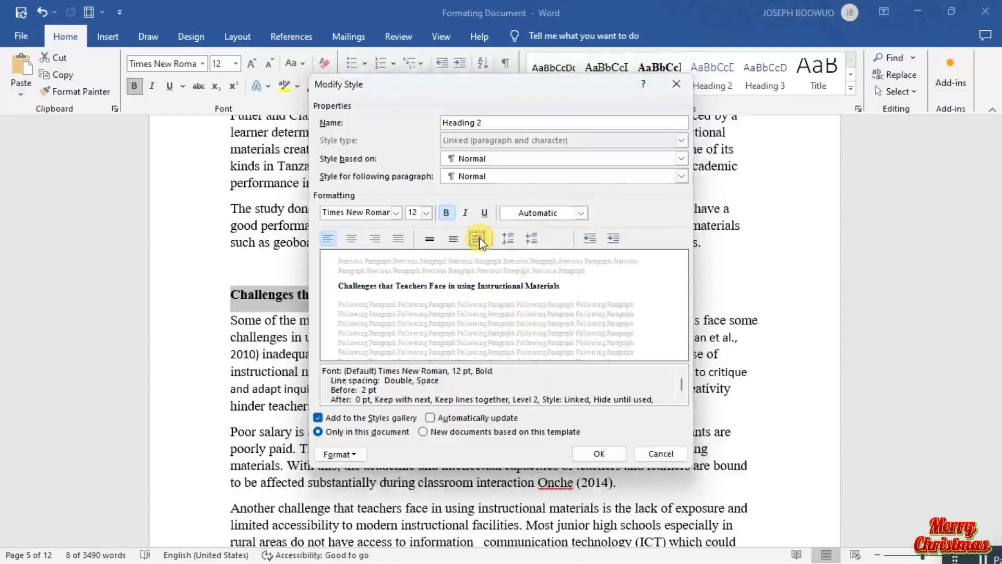
left_click(534, 240)
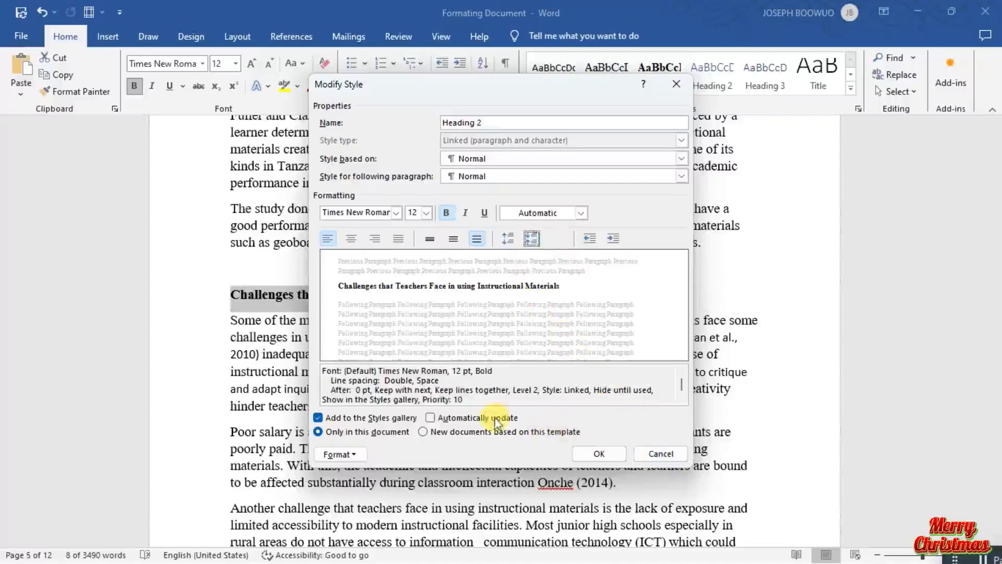
left_click(453, 418)
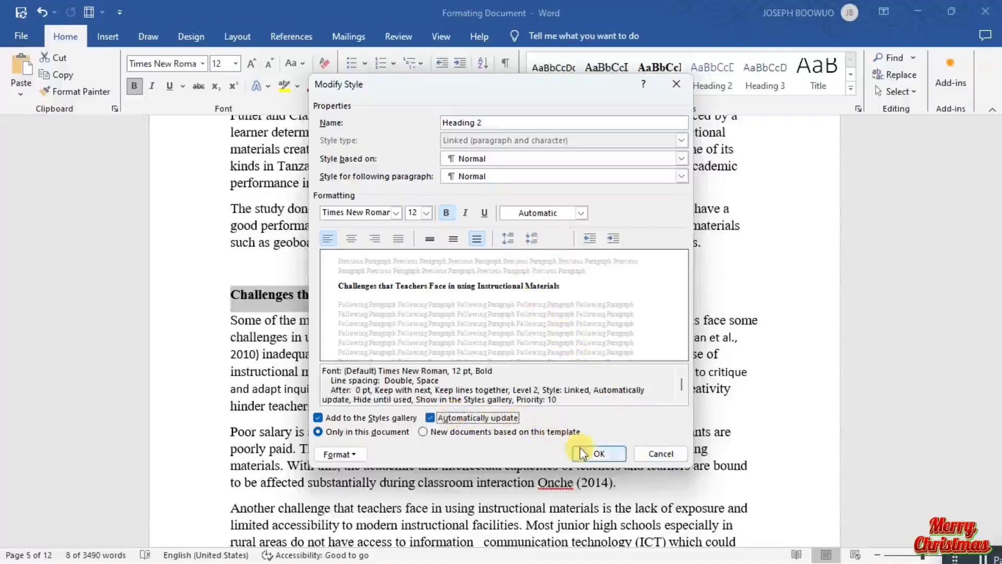
left_click(595, 453)
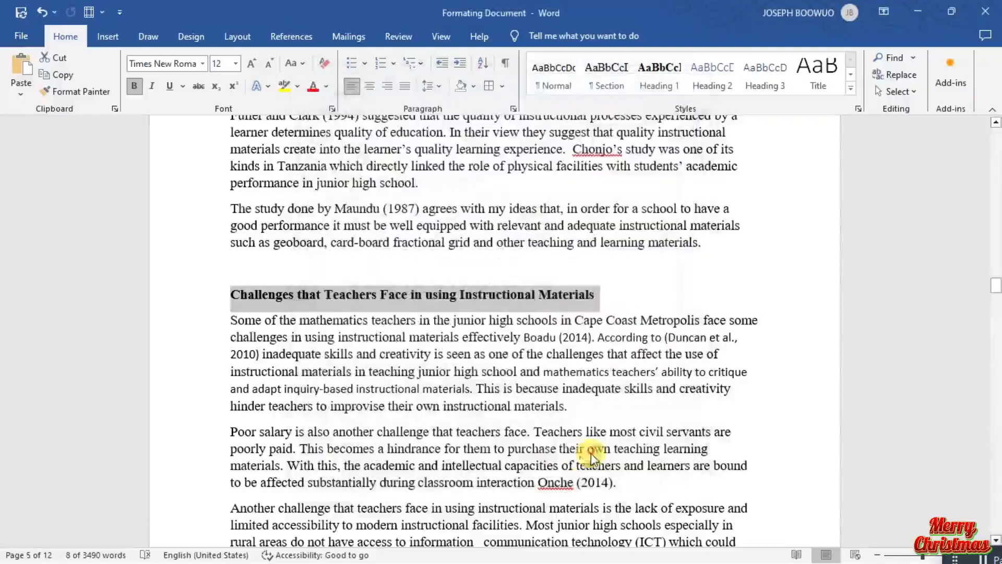
Accept the suggested grammar corrections "this equipment" and "compels" in the two paragraphs before the Strategies subheading on page 6.
left_click(530, 445)
scroll(354, 355, "down", 1)
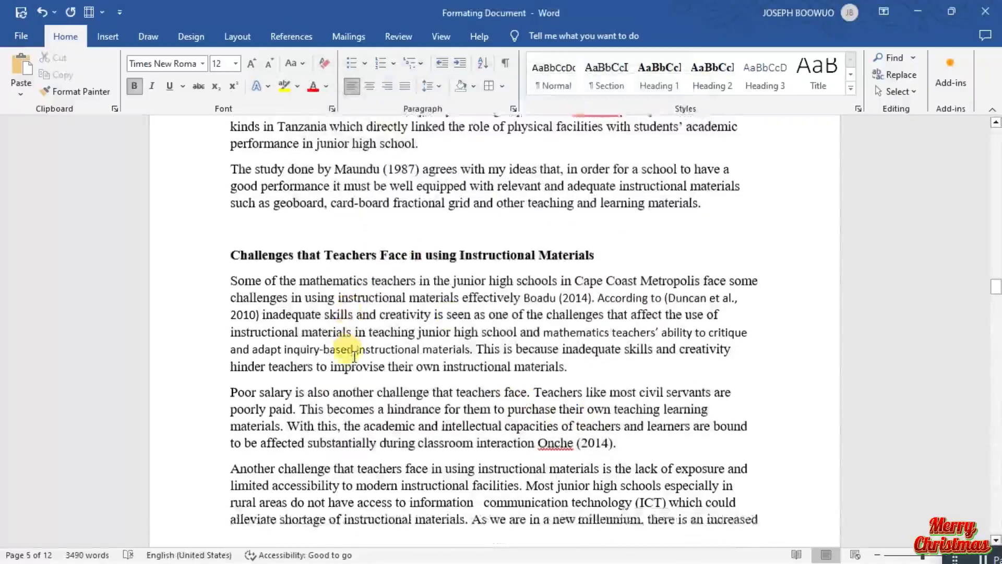
scroll(353, 355, "down", 10)
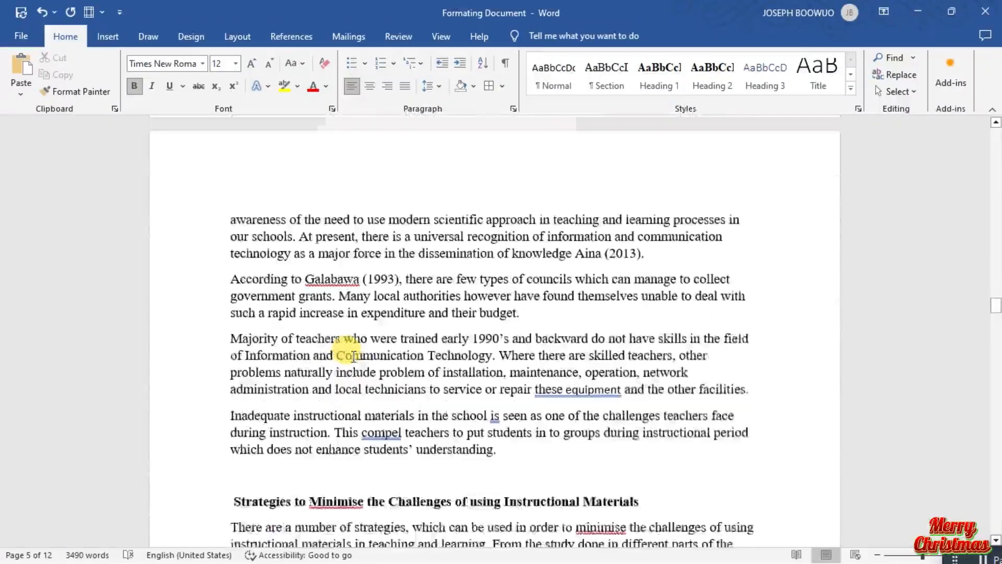
scroll(354, 355, "down", 3)
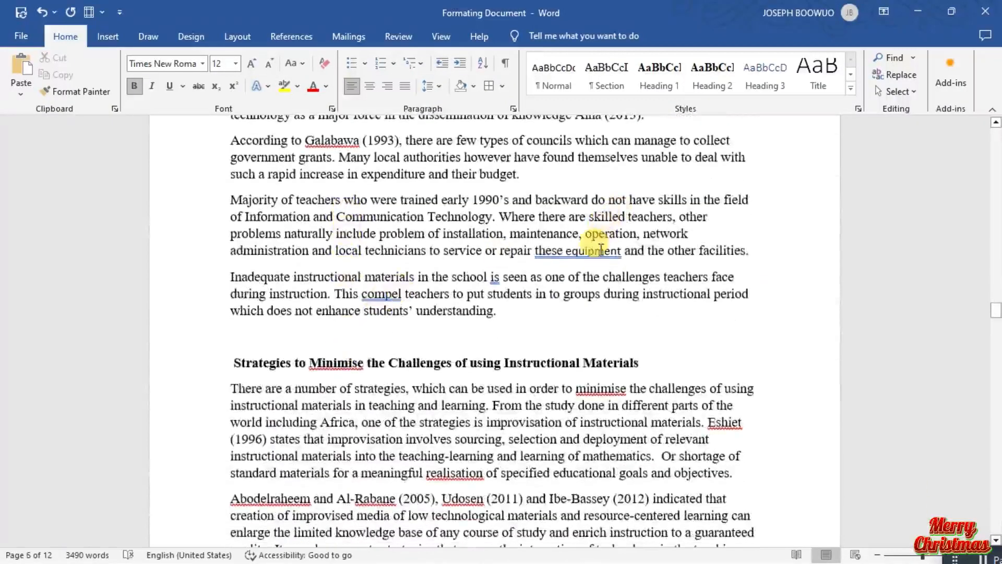
right_click(601, 250)
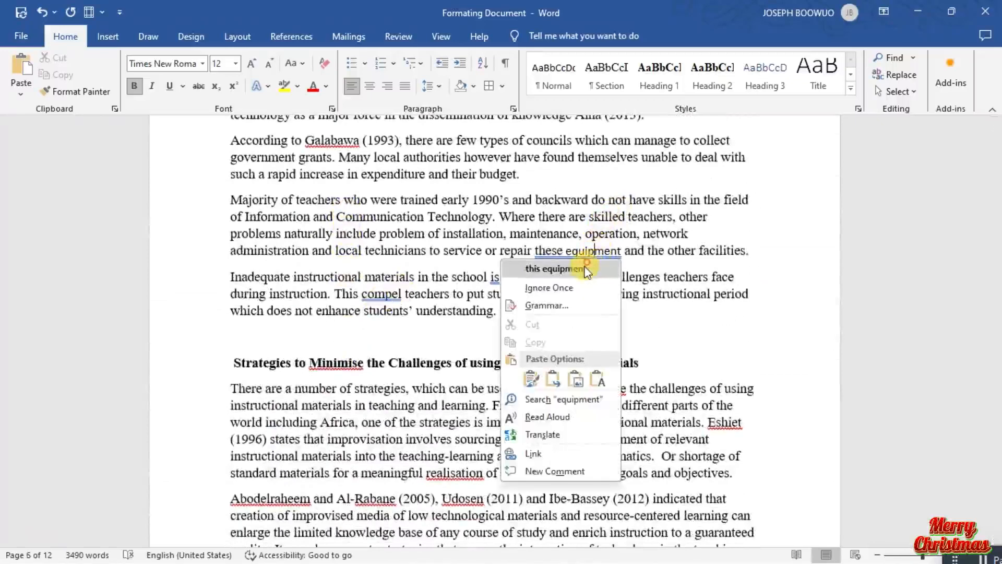
left_click(555, 268)
right_click(395, 294)
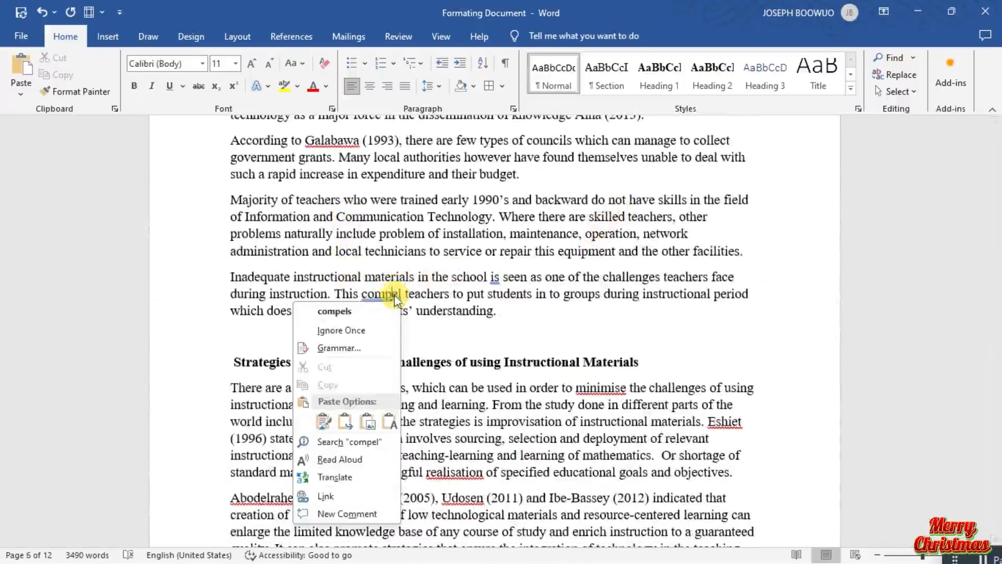
left_click(383, 310)
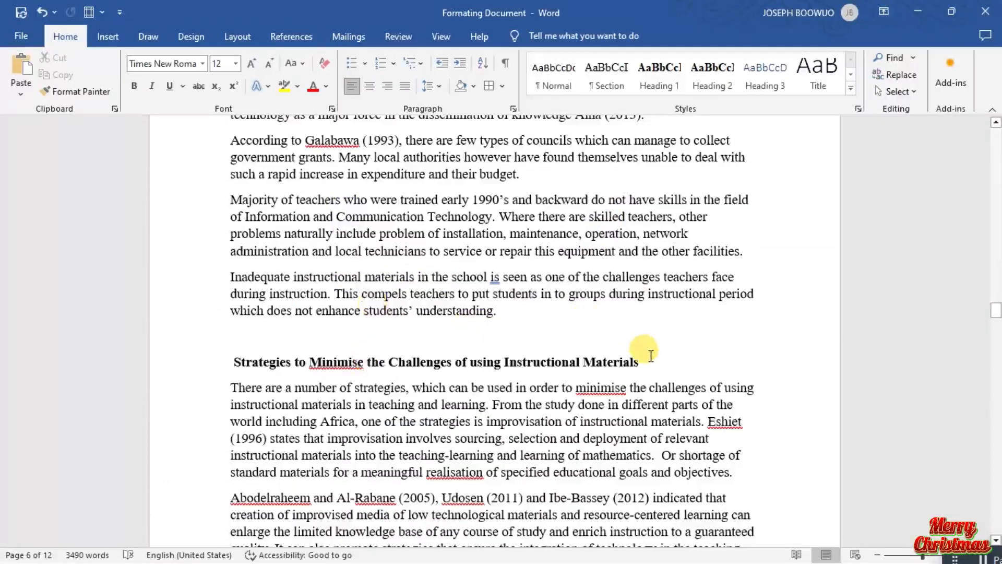
Apply the Heading 2 style to the subheading "Challenges that Teachers Face in using Instructional Materials" on page 5.
scroll(651, 356, "up", 12)
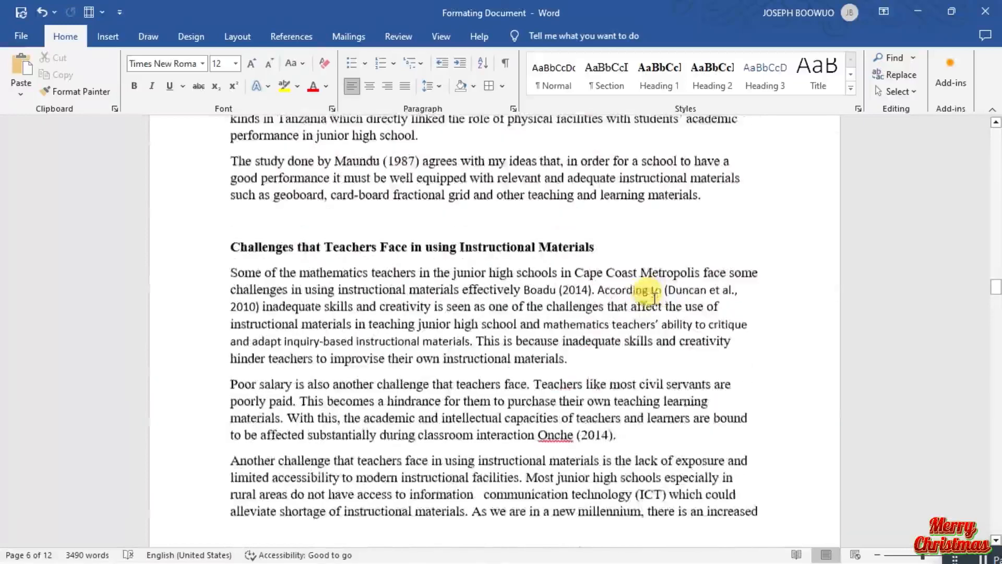
left_click(168, 251)
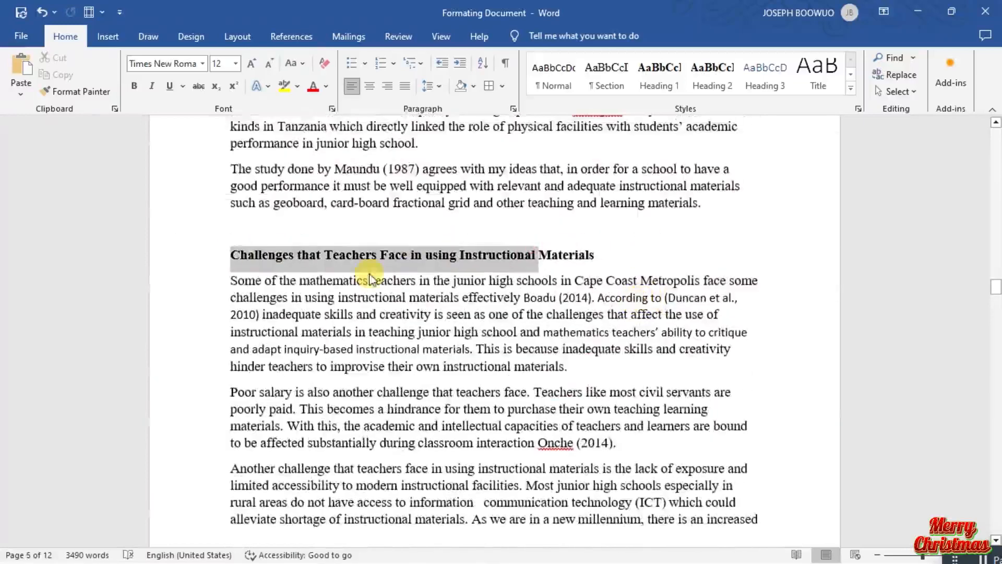
left_click_drag(649, 262, 199, 243)
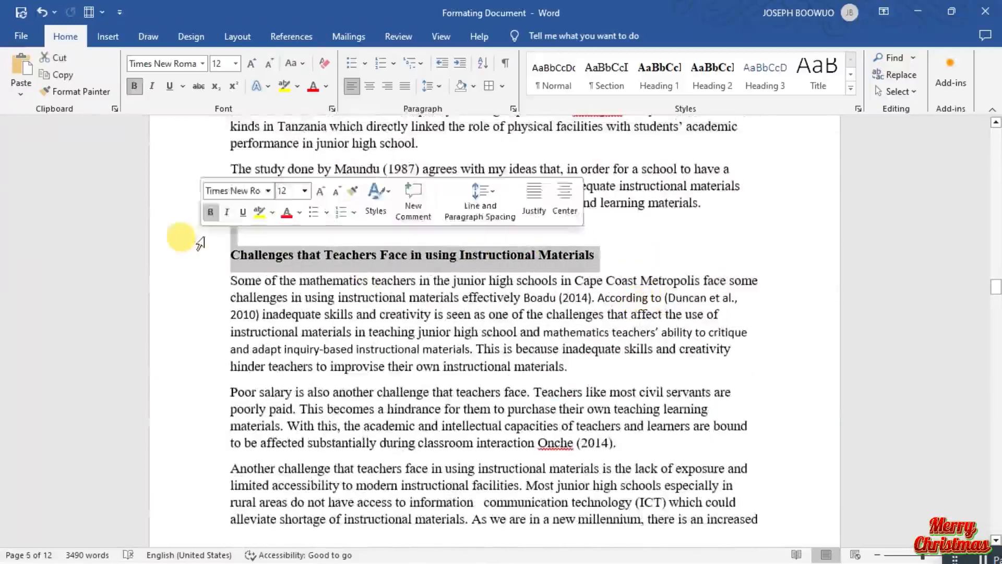
left_click(691, 84)
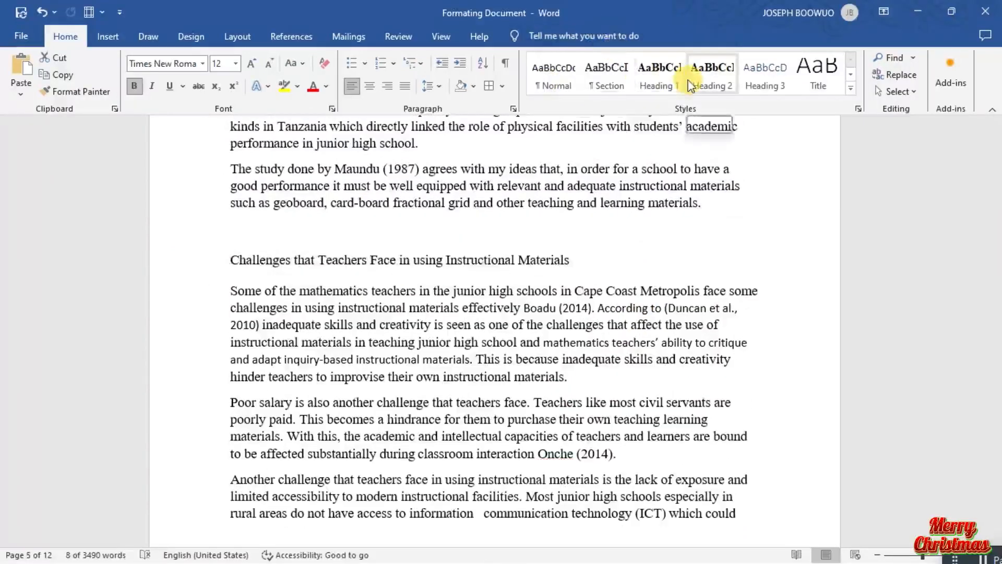
Apply the Heading 2 style to the subheading "Strategies to Minimise the Challenges of using Instructional Materials" on page 6.
scroll(595, 204, "down", 8)
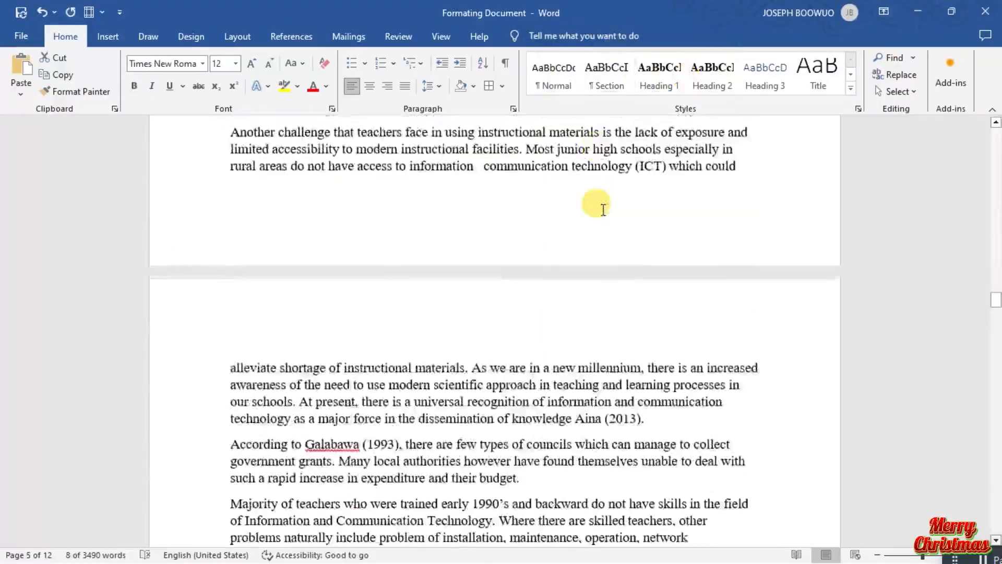
scroll(626, 205, "down", 6)
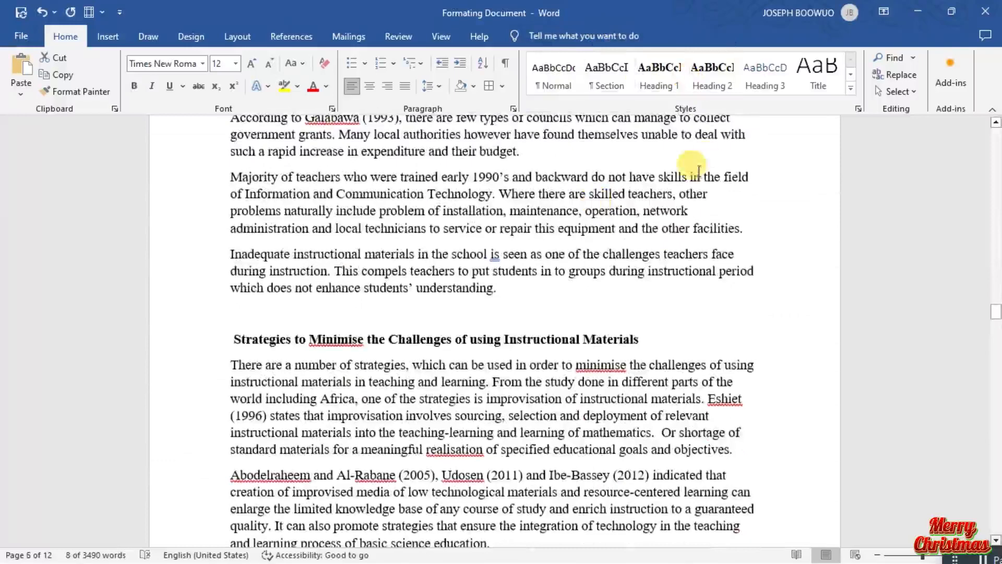
left_click_drag(463, 337, 235, 322)
left_click(650, 338)
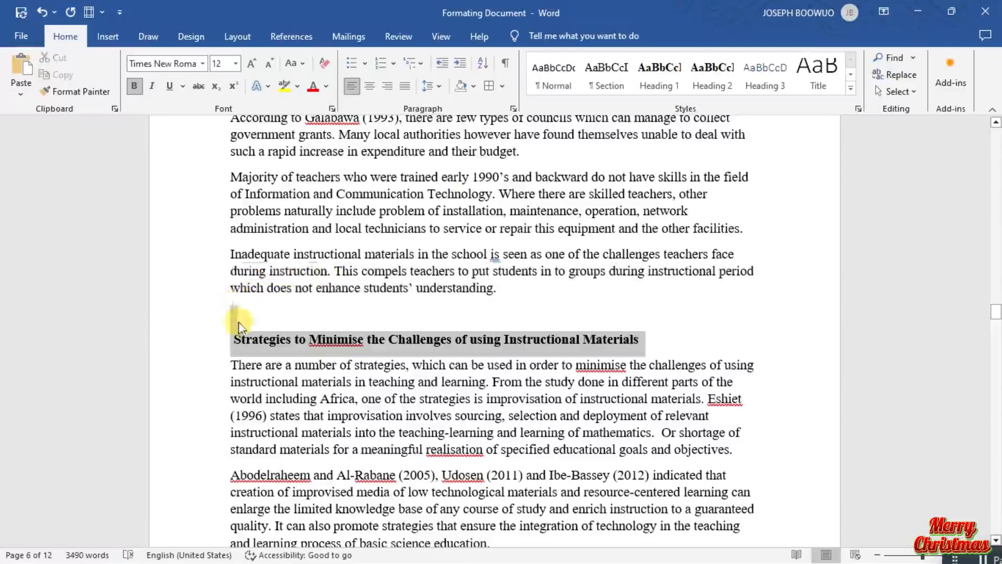
left_click(713, 70)
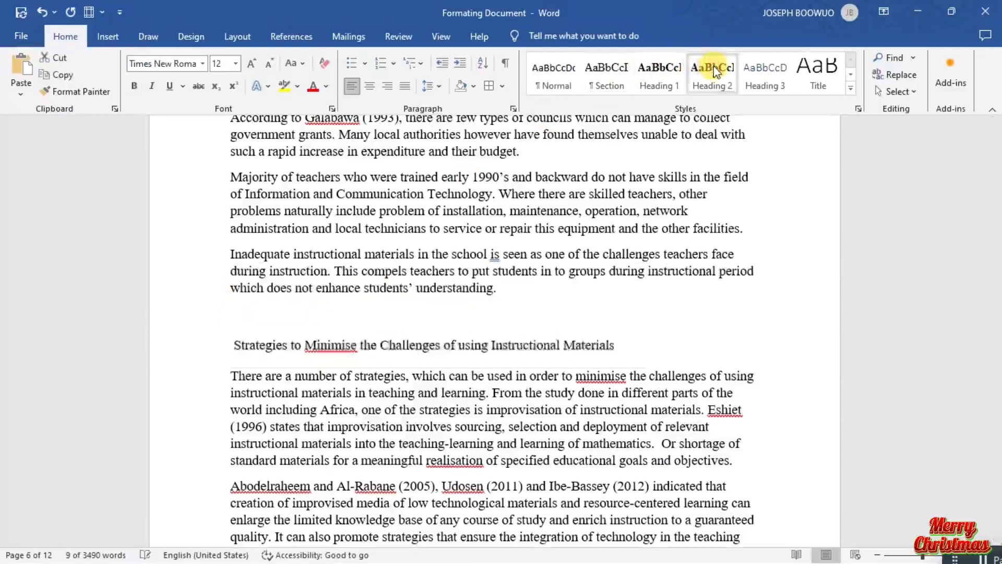
Insert a blank line and a page break before the CHAPTER THREE title on page 7.
scroll(517, 192, "down", 8)
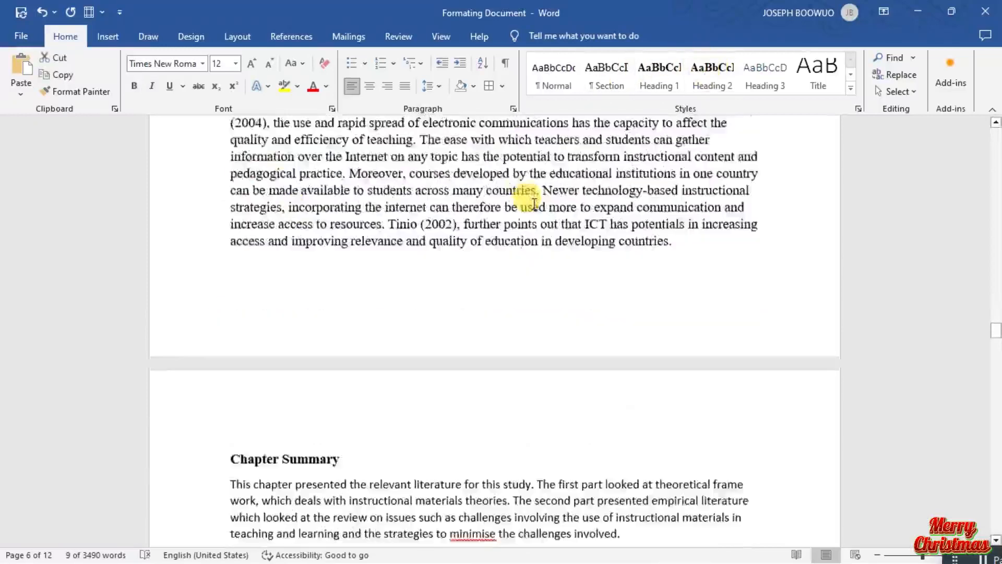
scroll(534, 203, "down", 8)
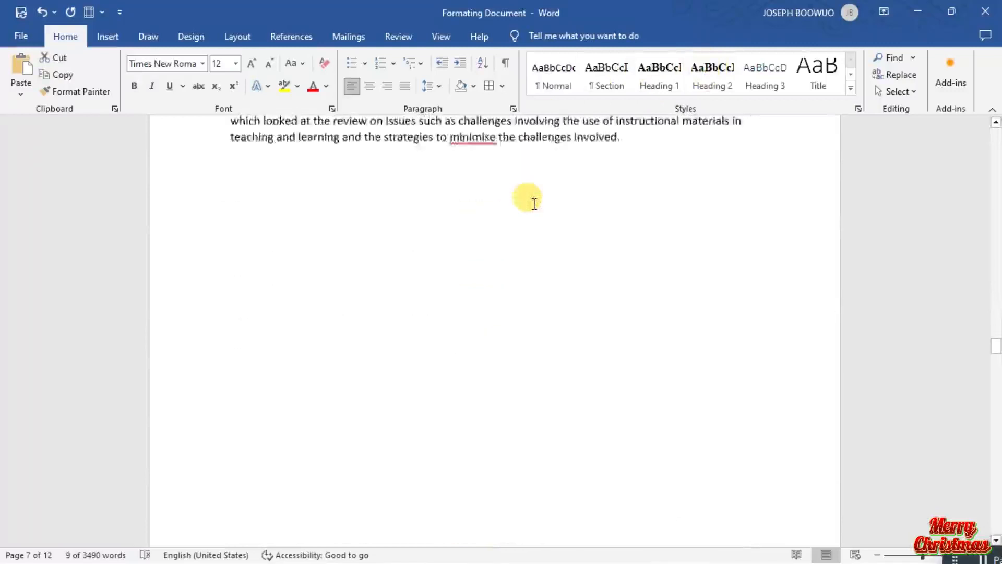
scroll(534, 203, "down", 6)
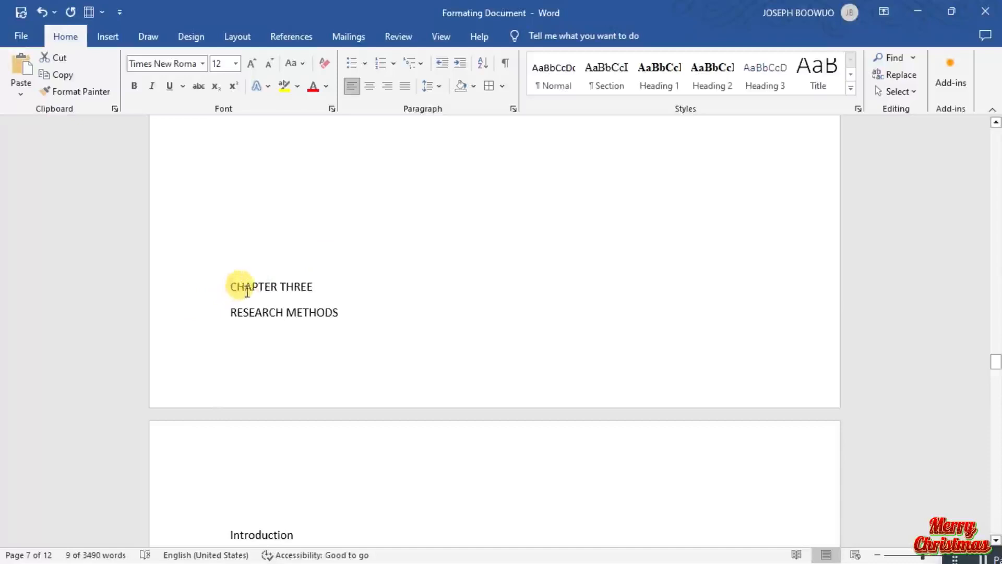
scroll(298, 271, "up", 5)
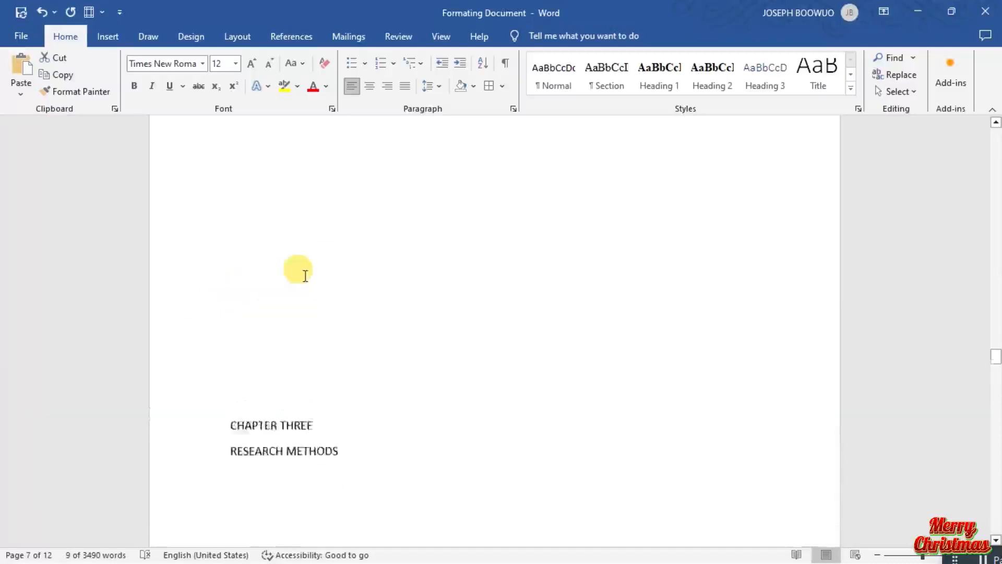
scroll(305, 276, "up", 6)
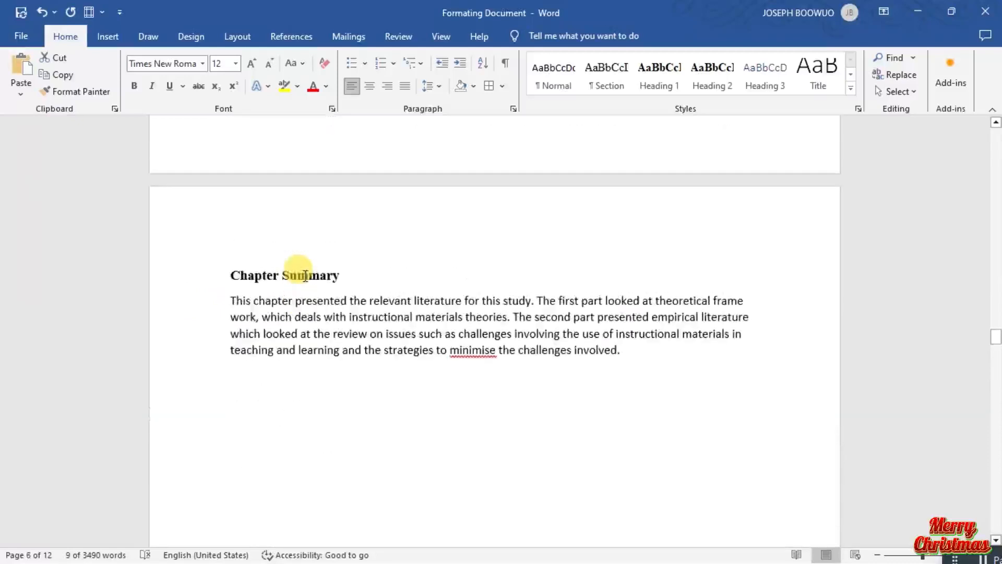
scroll(376, 214, "up", 1)
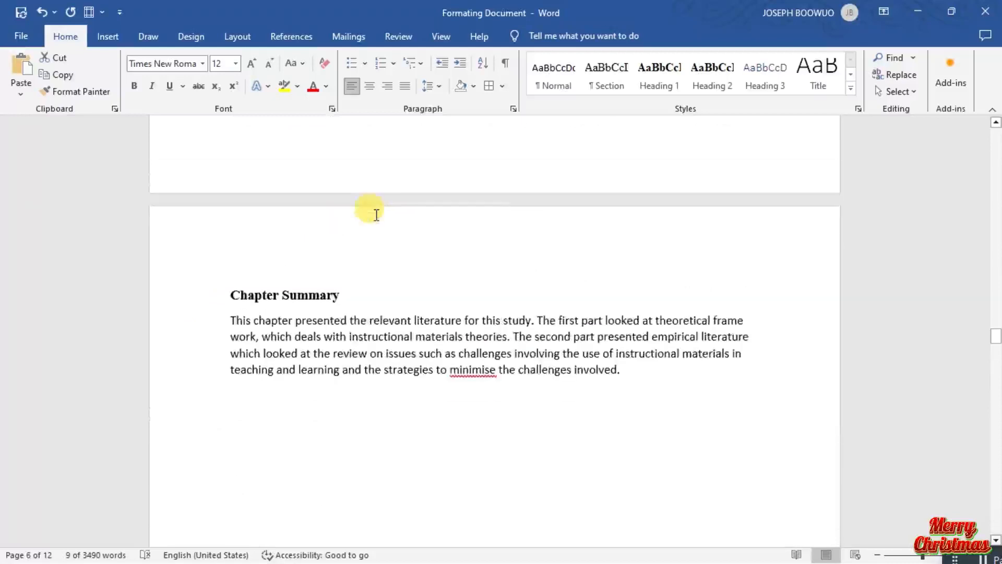
scroll(376, 214, "down", 3)
scroll(371, 198, "down", 1)
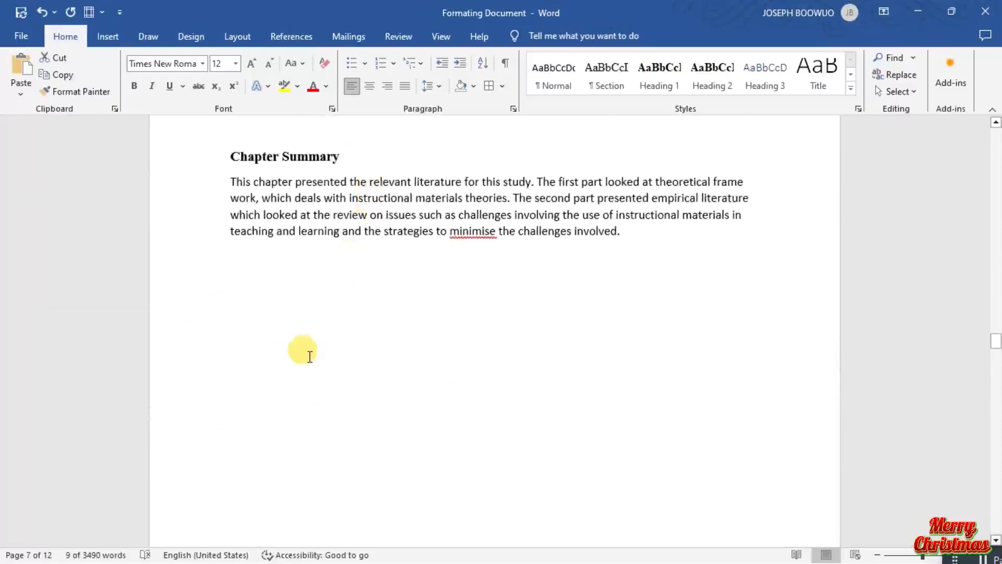
scroll(308, 353, "down", 3)
scroll(310, 357, "down", 9)
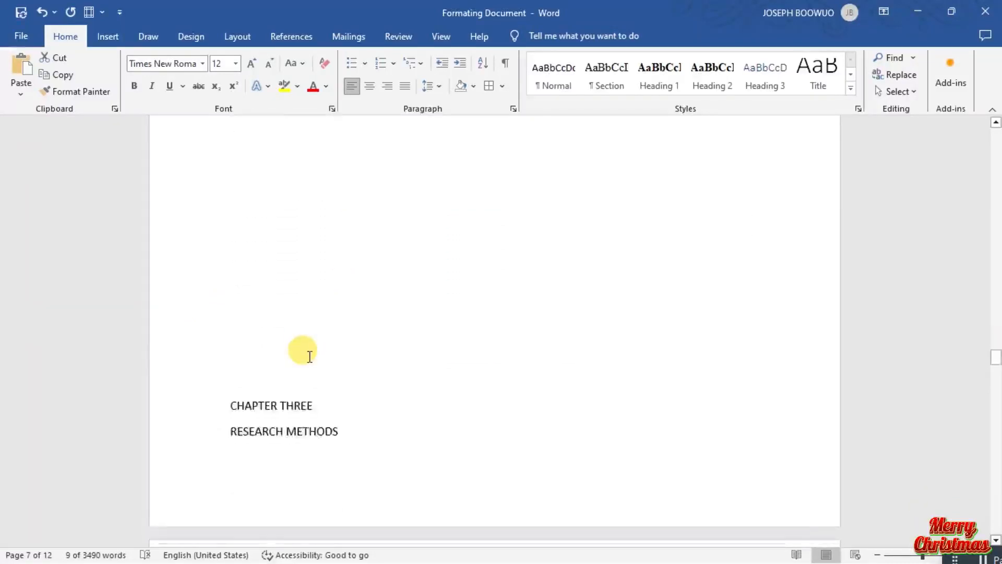
scroll(310, 357, "up", 2)
scroll(309, 356, "up", 2)
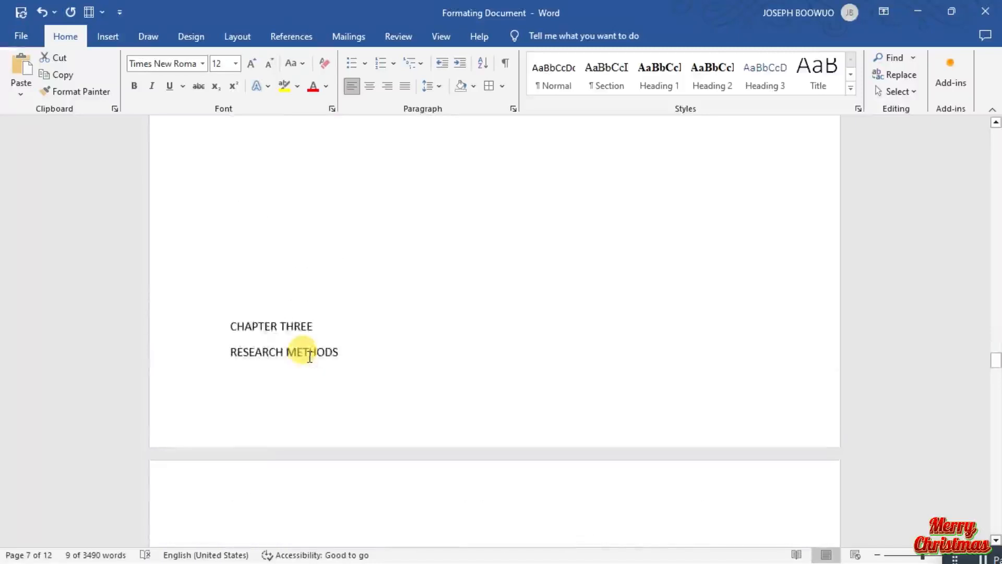
left_click(225, 328)
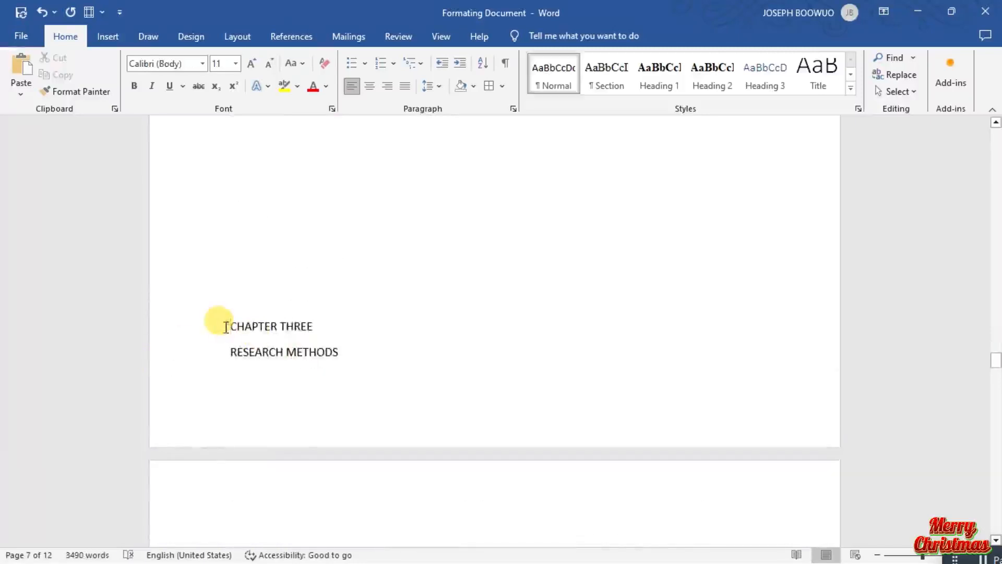
key("Return")
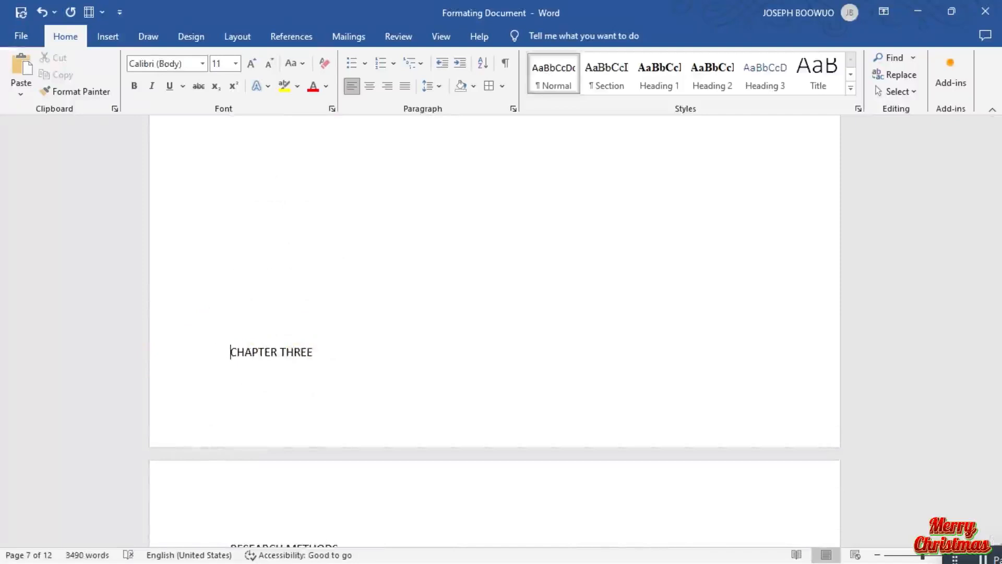
left_click(226, 327)
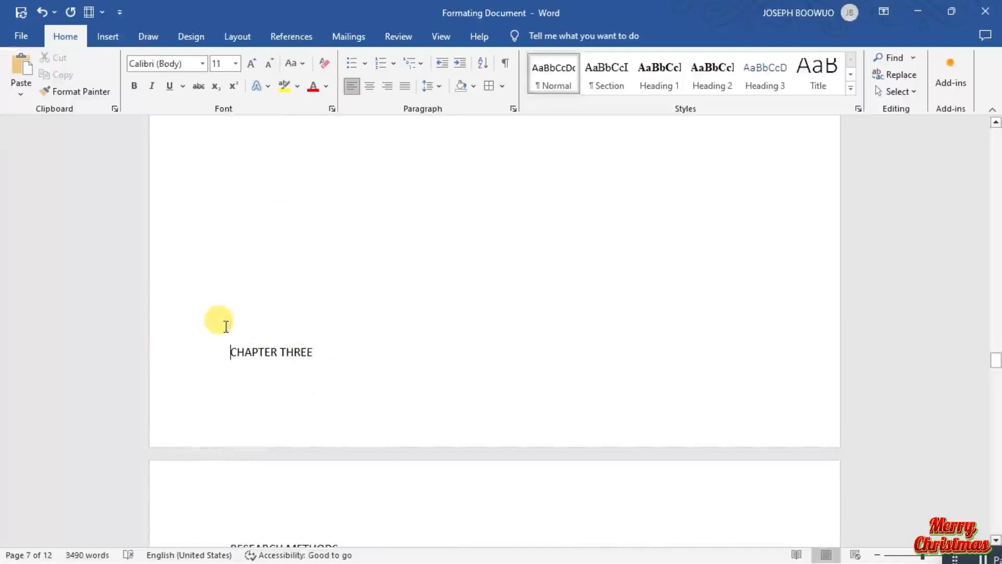
key("ctrl+Return")
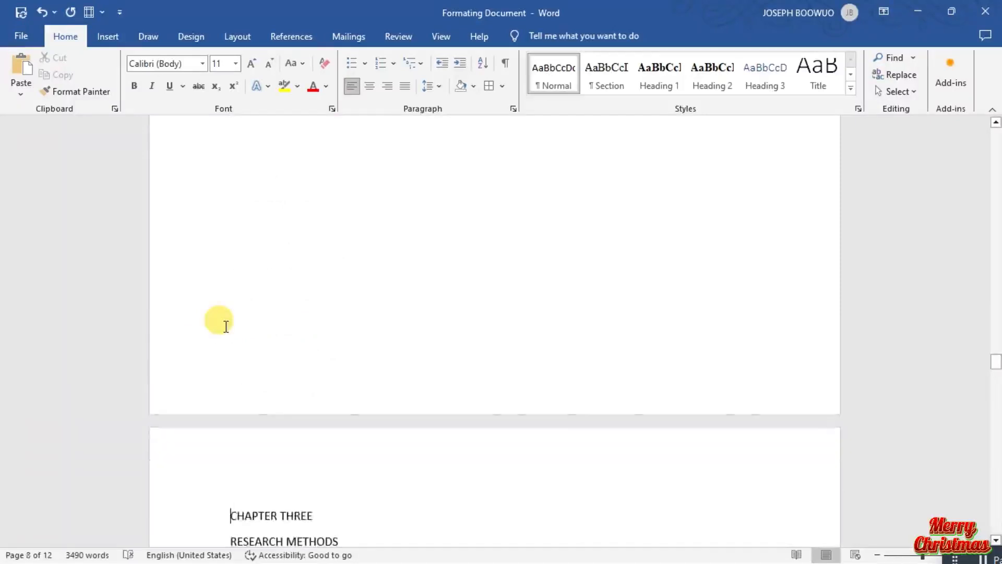
scroll(281, 448, "down", 3)
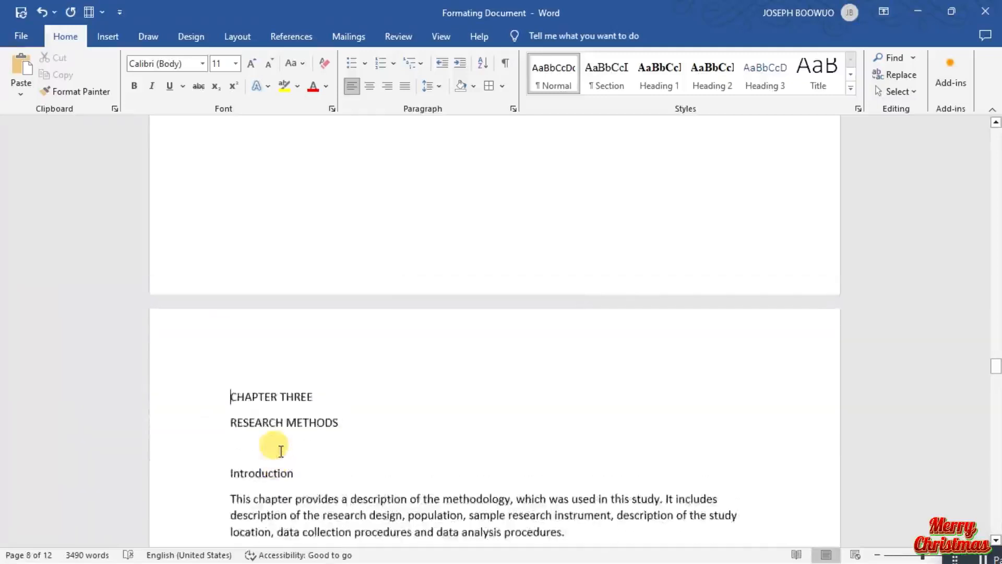
scroll(280, 450, "up", 3)
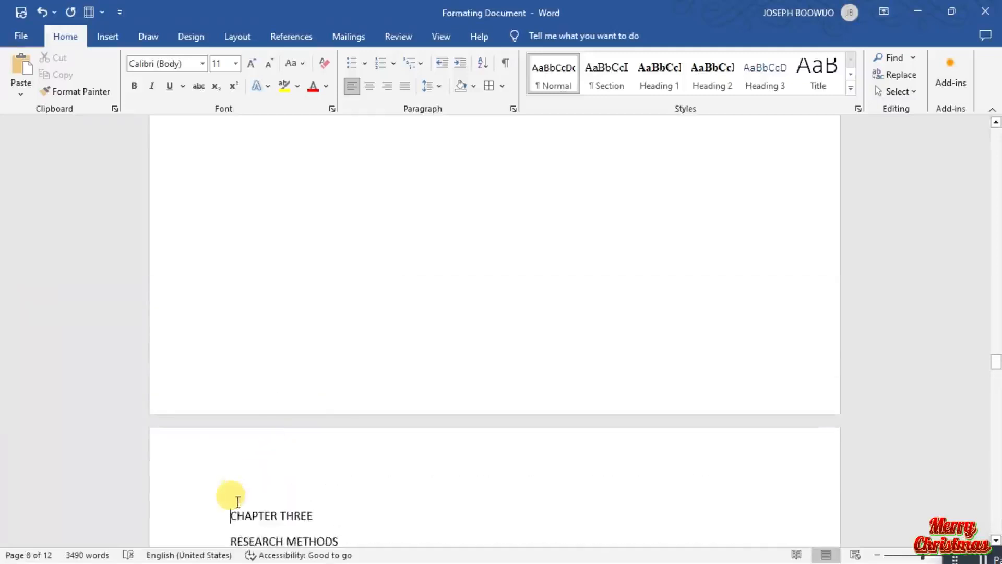
Delete the page break and the blank lines between the chapter two summary and the CHAPTER THREE title.
key("BackSpace")
key("BackSpace")
key("BackSpace")
key("BackSpace")
key("BackSpace")
key("BackSpace")
key("BackSpace")
key("BackSpace")
key("BackSpace")
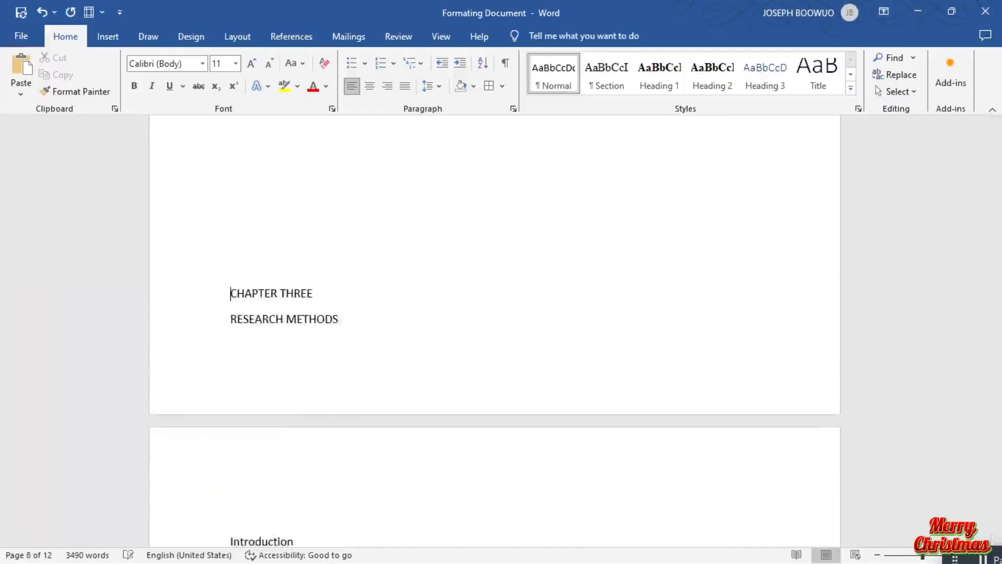
key("BackSpace")
key("BackSpace")
key("BackSpace")
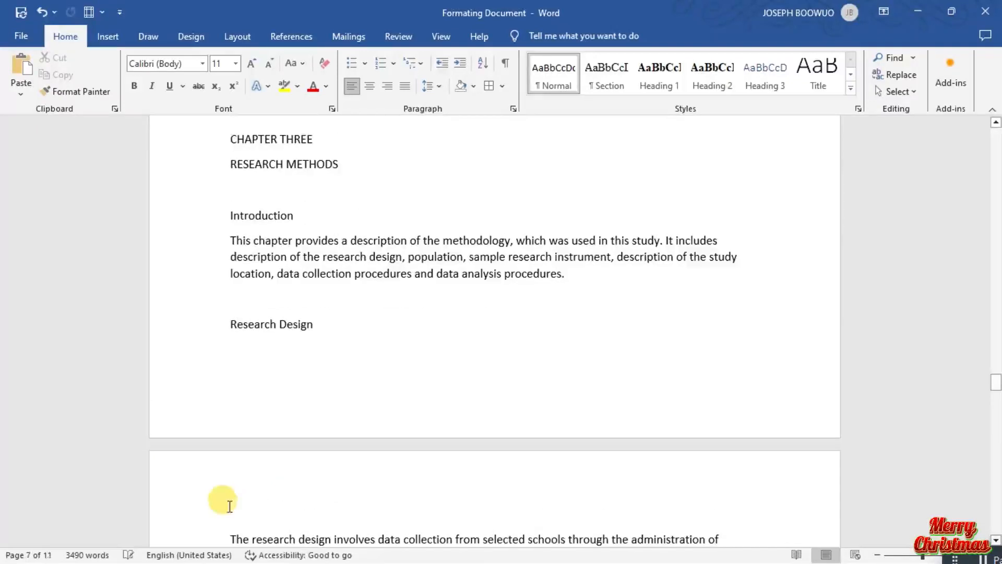
Move the CHAPTER THREE title down to the top of a new page after the chapter two summary.
key("Return")
key("Return")
key("Return")
key("Return")
key("Return")
key("Return")
key("Return")
key("Return")
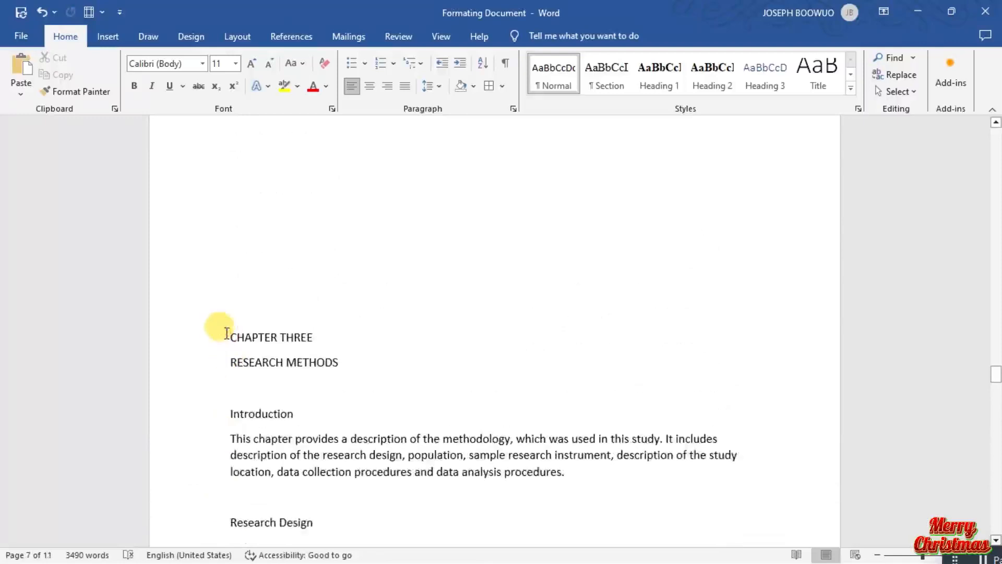
key("Return")
key("Return")
key("Return")
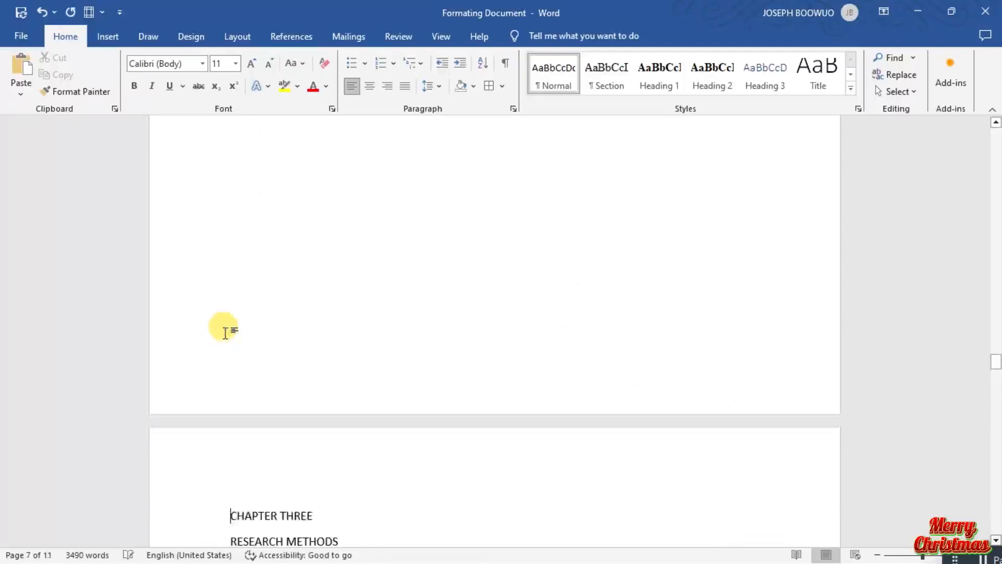
scroll(228, 333, "up", 3)
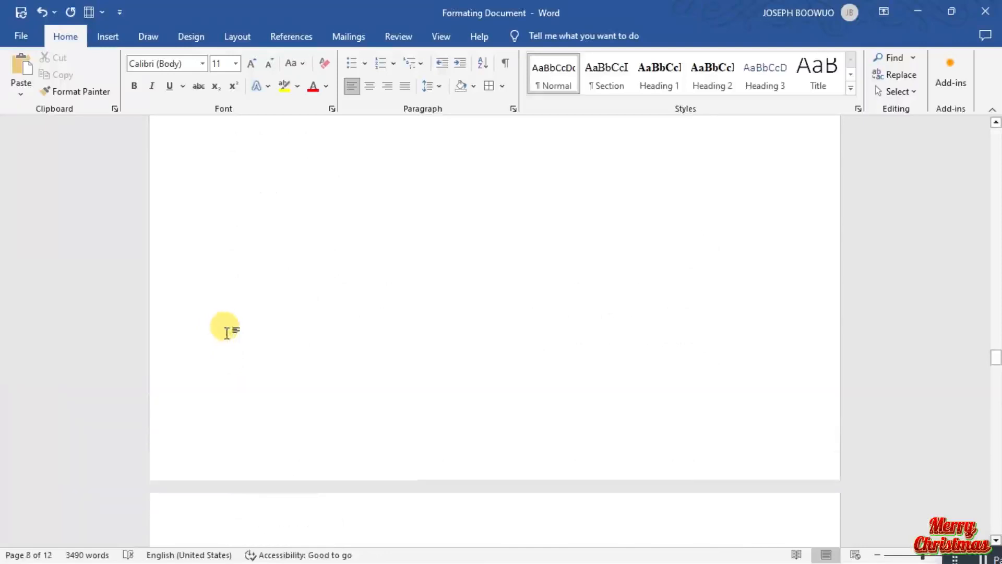
scroll(228, 333, "up", 3)
left_click(280, 357)
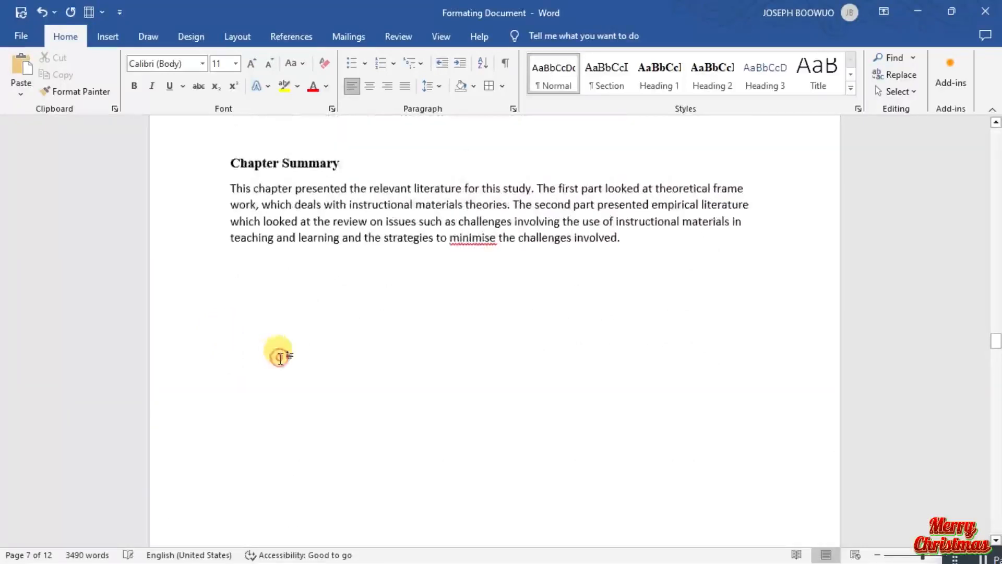
Apply the Section style to the titles "CHAPTER THREE" and "RESEARCH METHODS" on page 8.
scroll(272, 368, "down", 5)
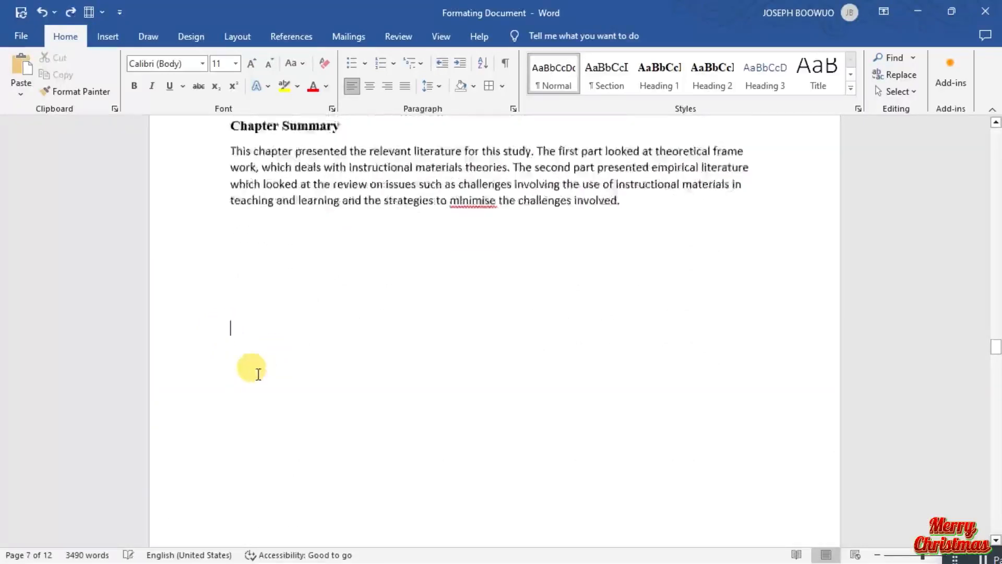
scroll(258, 373, "down", 5)
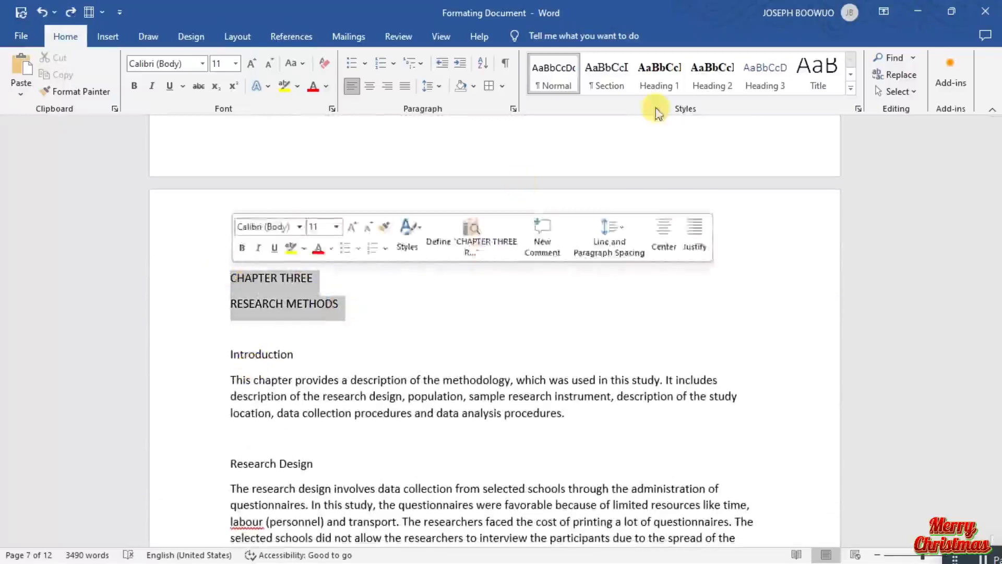
left_click(608, 75)
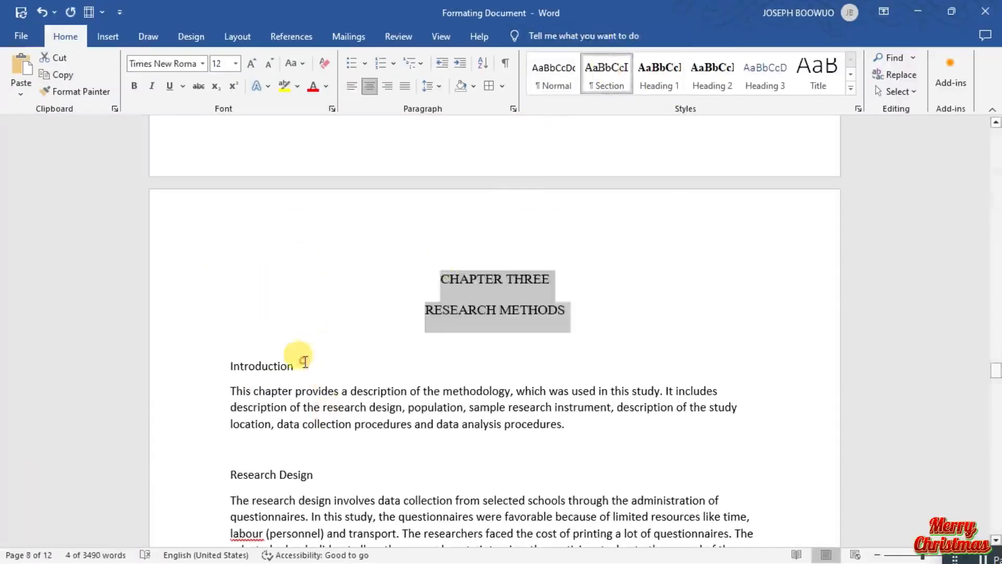
Apply the Heading 1 style to the chapter three headings "Introduction" and "Research Design" on page 8.
left_click_drag(296, 360, 213, 369)
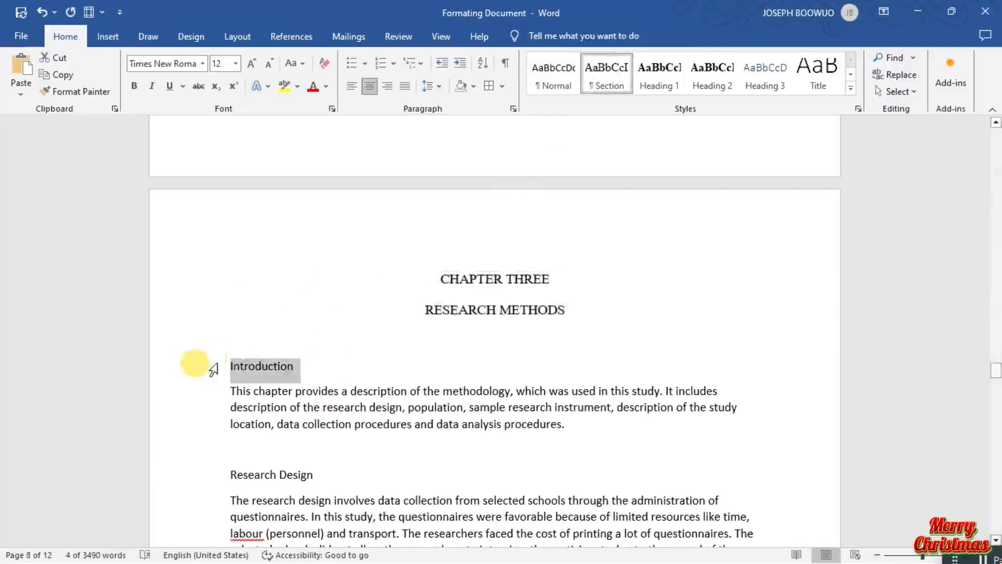
left_click(660, 73)
scroll(477, 250, "down", 4)
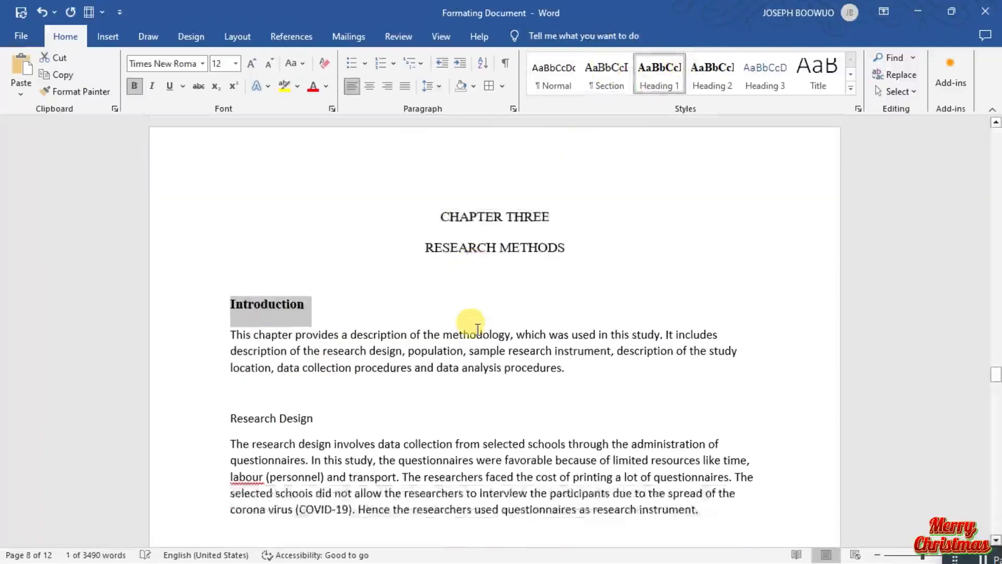
left_click_drag(332, 286, 223, 282)
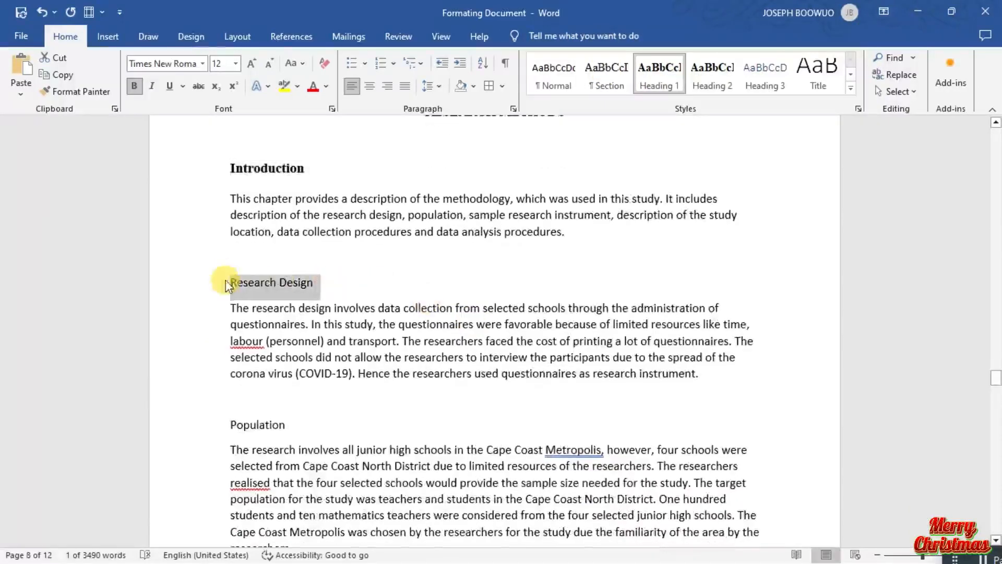
left_click(659, 75)
Review the remaining chapter three headings and the opening of chapter four, including the Sex of Students table.
scroll(517, 253, "down", 4)
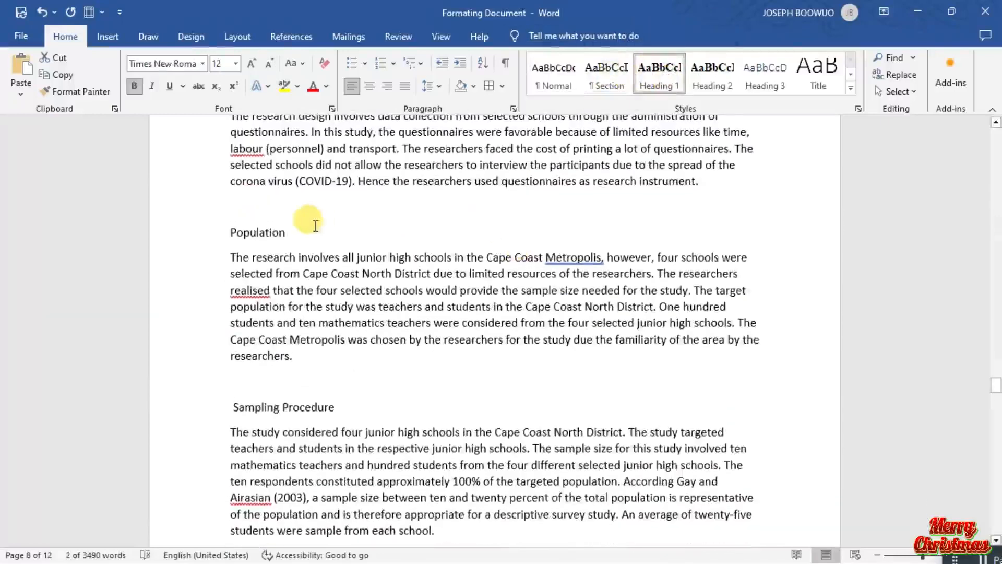
left_click_drag(306, 232, 202, 217)
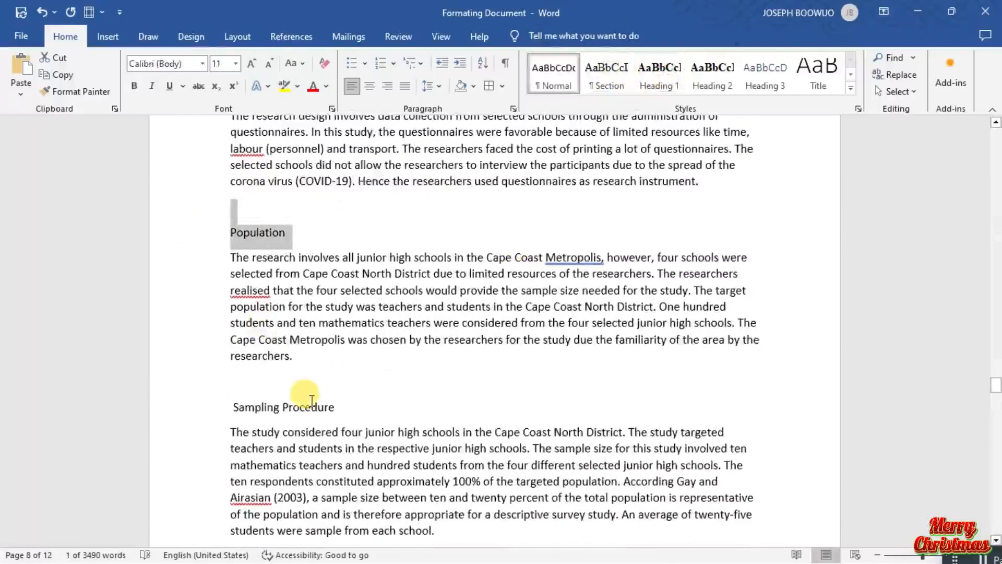
scroll(312, 402, "down", 2)
scroll(312, 402, "down", 15)
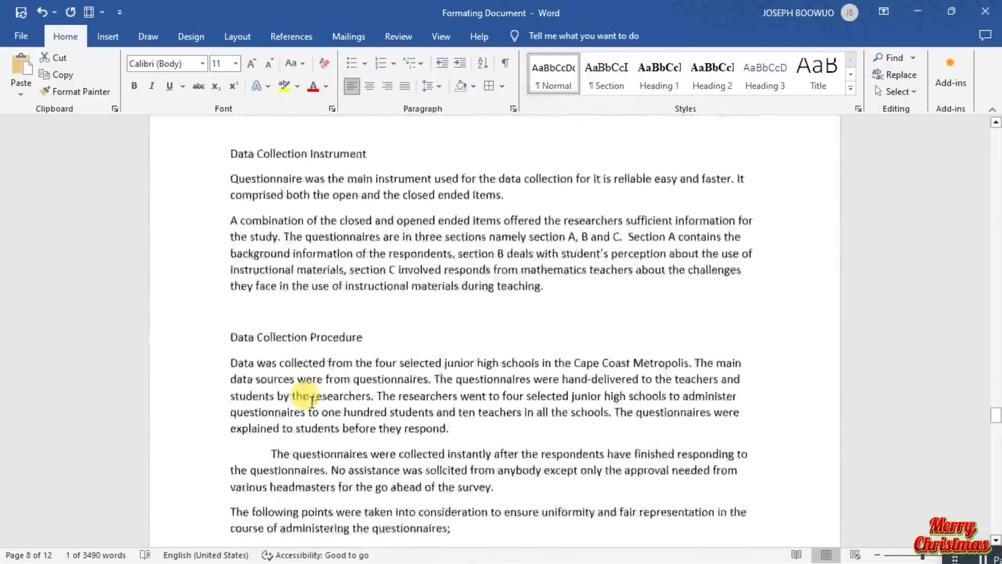
scroll(311, 402, "down", 12)
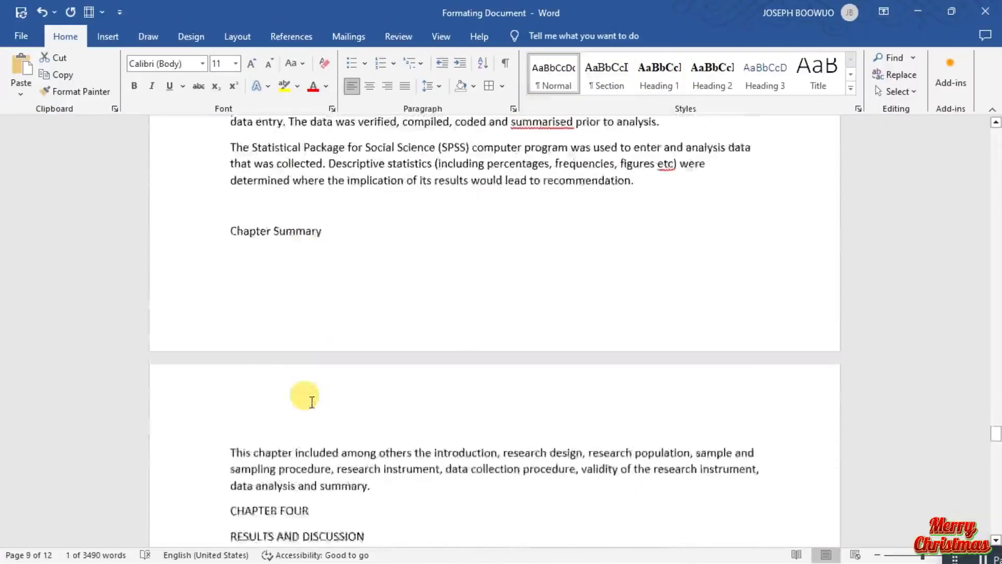
scroll(312, 402, "down", 5)
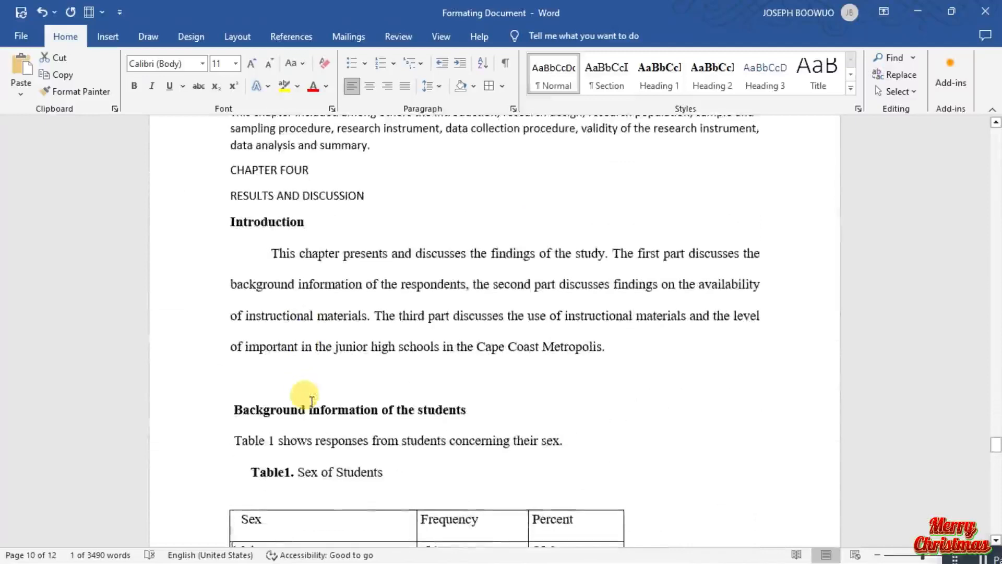
scroll(312, 401, "down", 2)
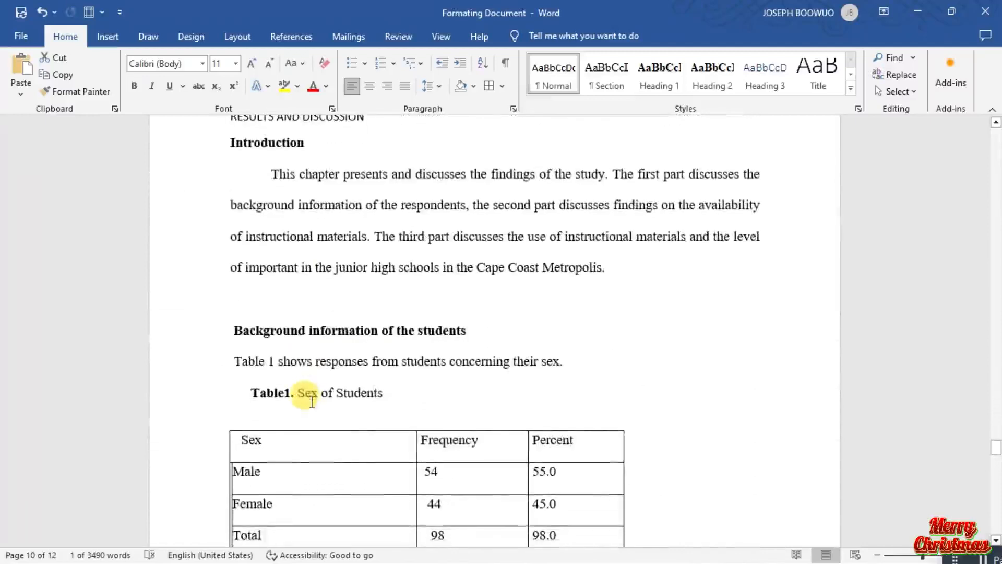
scroll(312, 402, "up", 7)
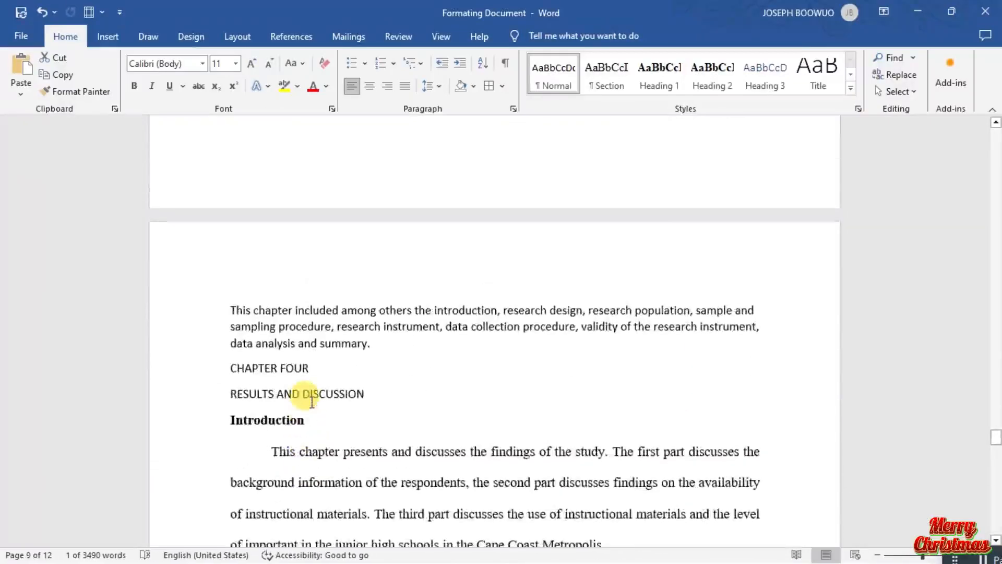
scroll(312, 401, "up", 4)
scroll(311, 401, "down", 3)
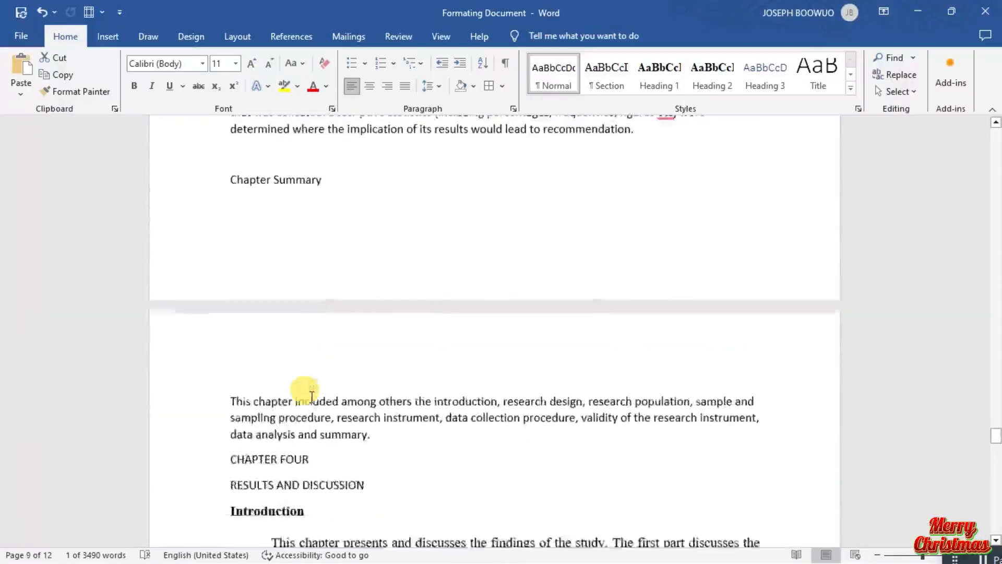
scroll(312, 397, "down", 3)
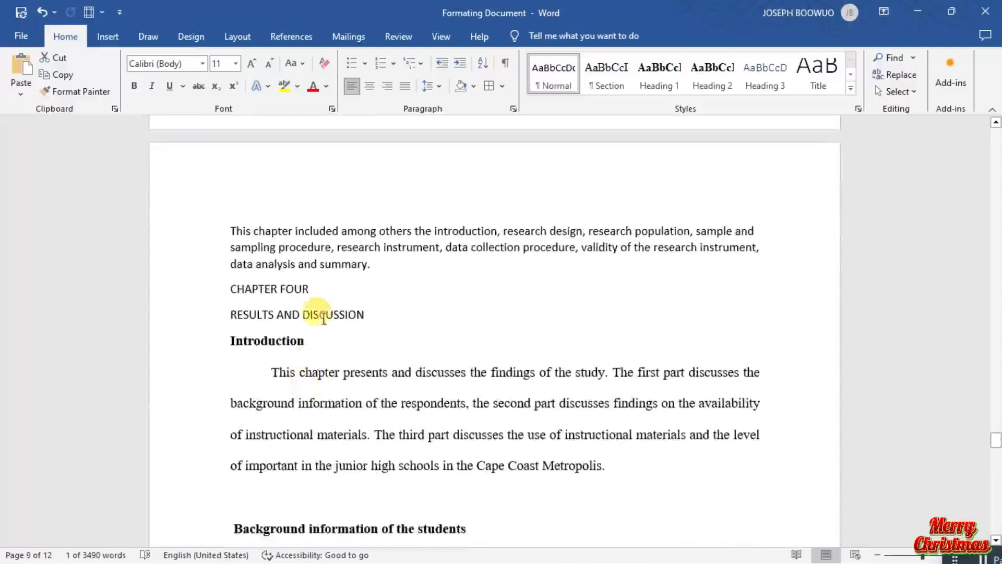
Insert a page break before the CHAPTER FOUR title so that it starts on a new page.
scroll(325, 296, "up", 3)
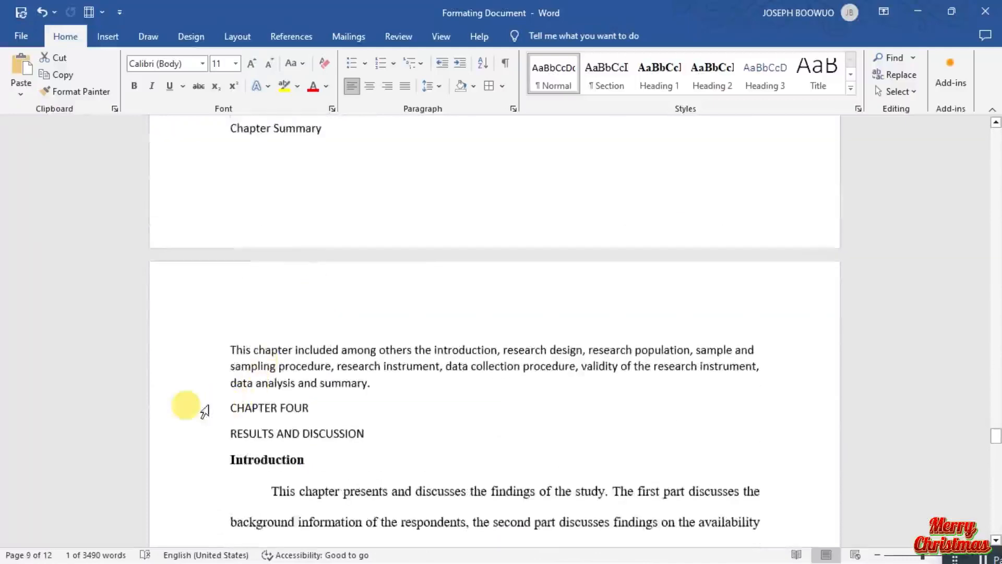
left_click(226, 401)
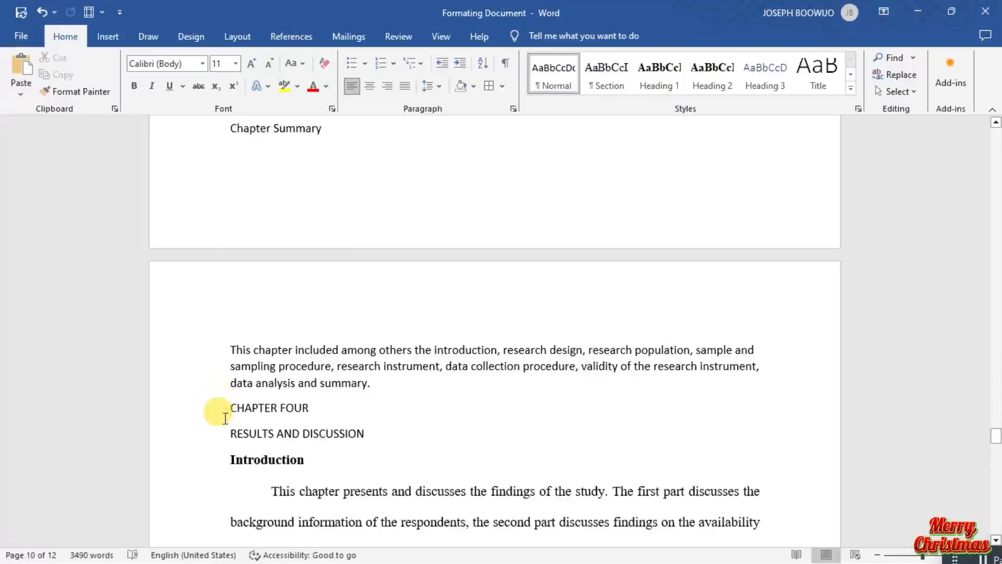
key("ctrl+Return")
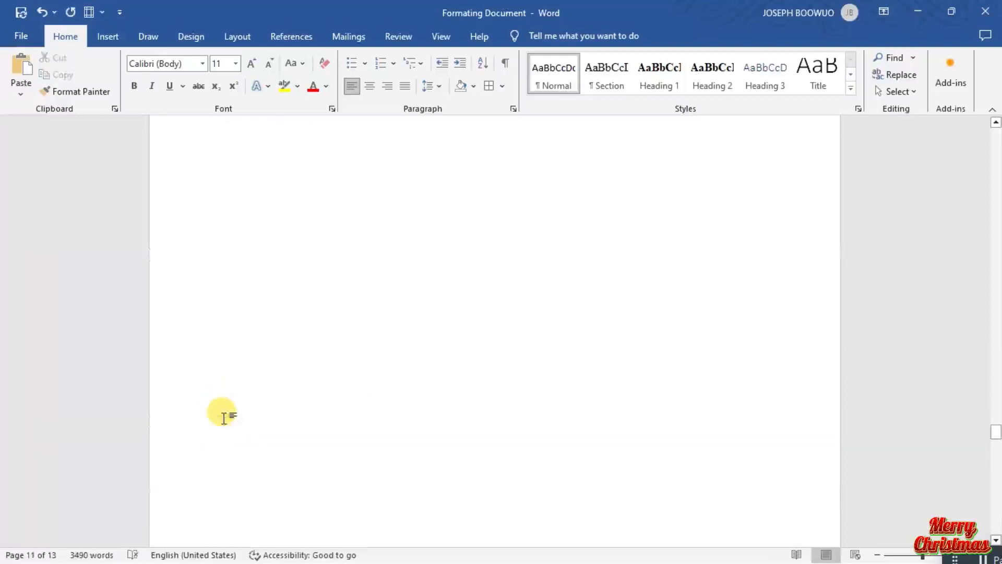
Apply the Section style to the titles "CHAPTER FOUR" and "RESULTS AND DISCUSSION" on page 11.
scroll(224, 417, "up", 2)
scroll(223, 415, "down", 9)
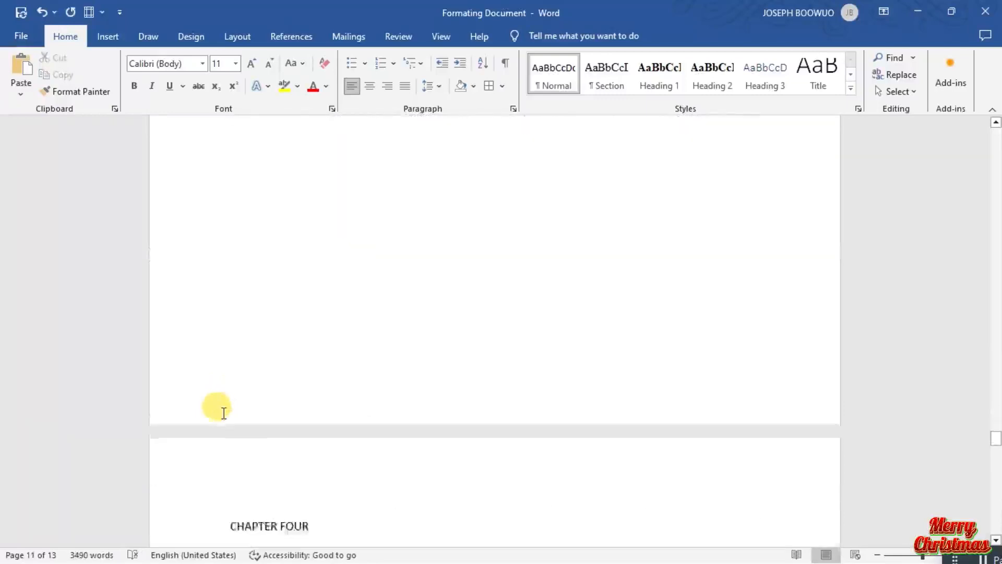
scroll(223, 413, "down", 1)
left_click_drag(405, 376, 233, 351)
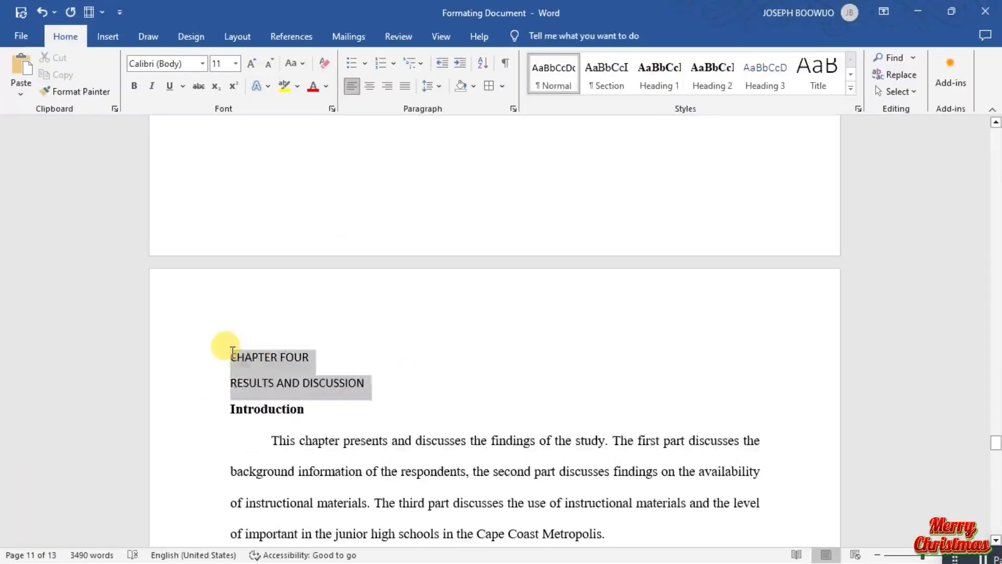
left_click(621, 81)
Open the recent document "GROUP 5 24.08.23 -2" as a reference for formatting the chapter four table.
scroll(377, 418, "down", 4)
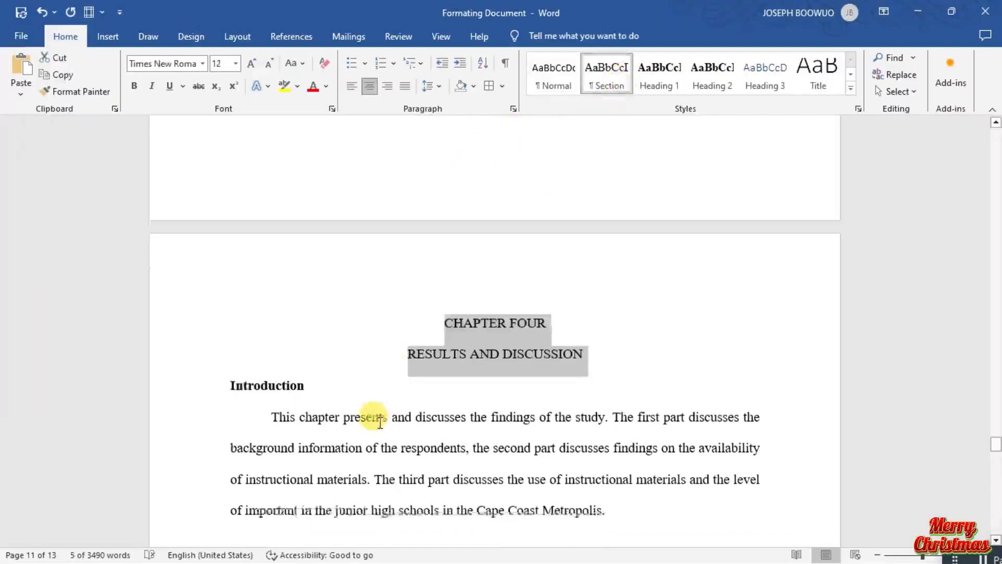
scroll(380, 423, "down", 8)
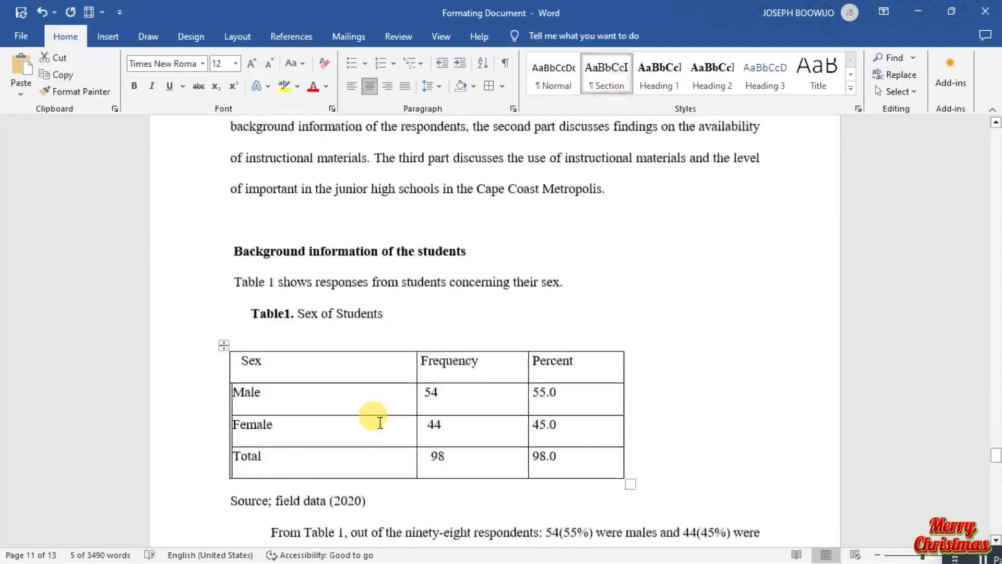
left_click(332, 397)
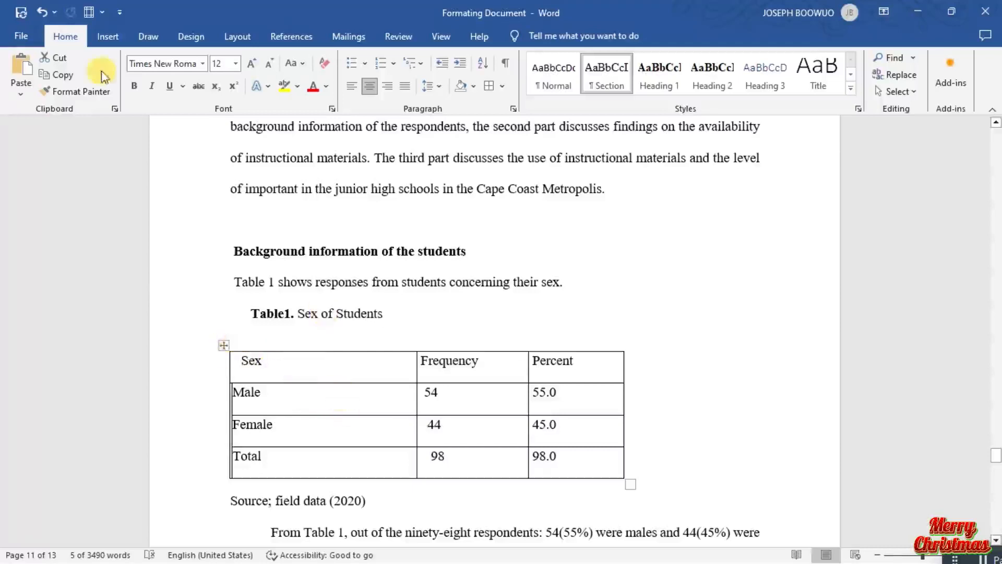
left_click(16, 36)
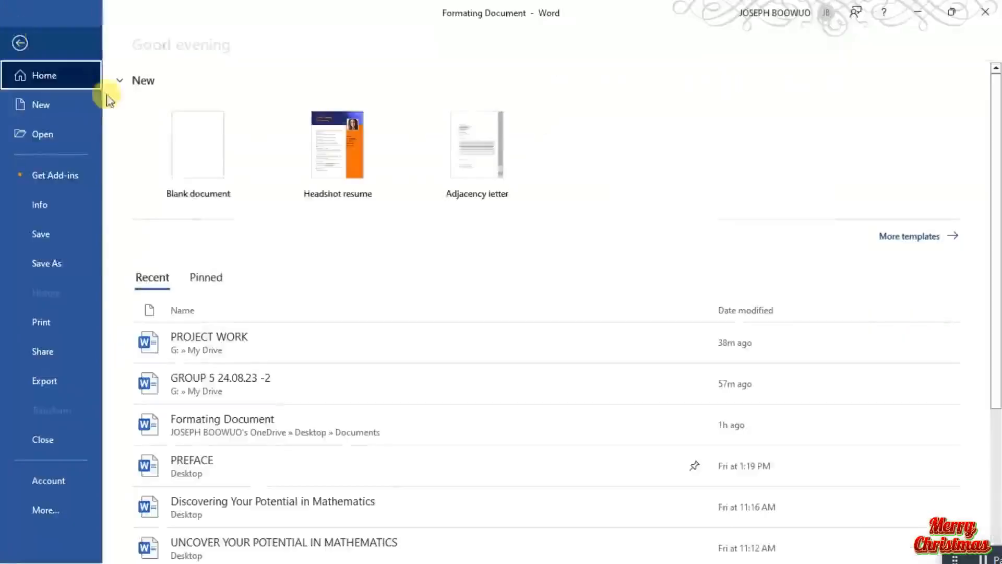
left_click(256, 389)
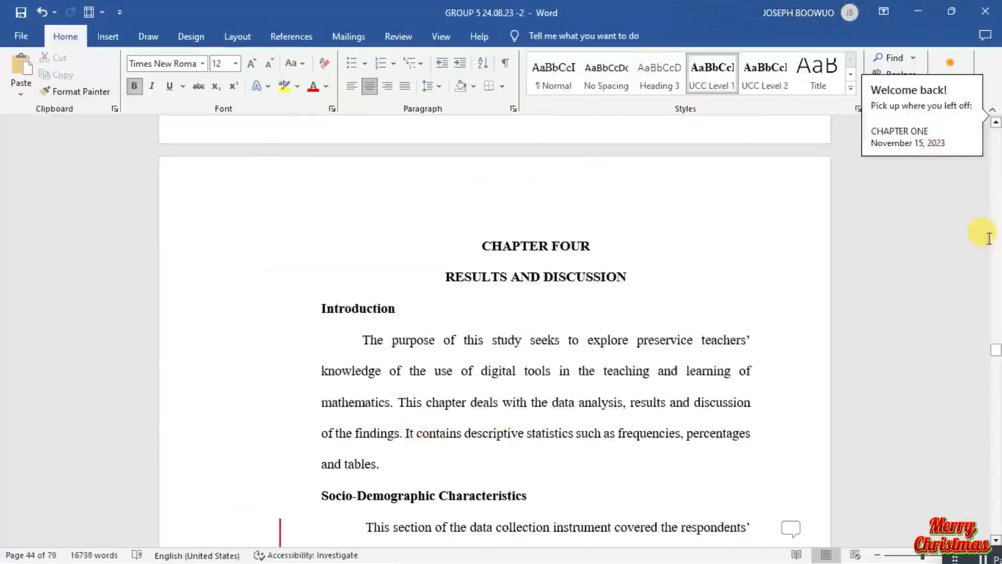
Examine how the reference document lays out its chapter four opening and the Socio-Demographic Characteristics table.
scroll(997, 342, "up", 6)
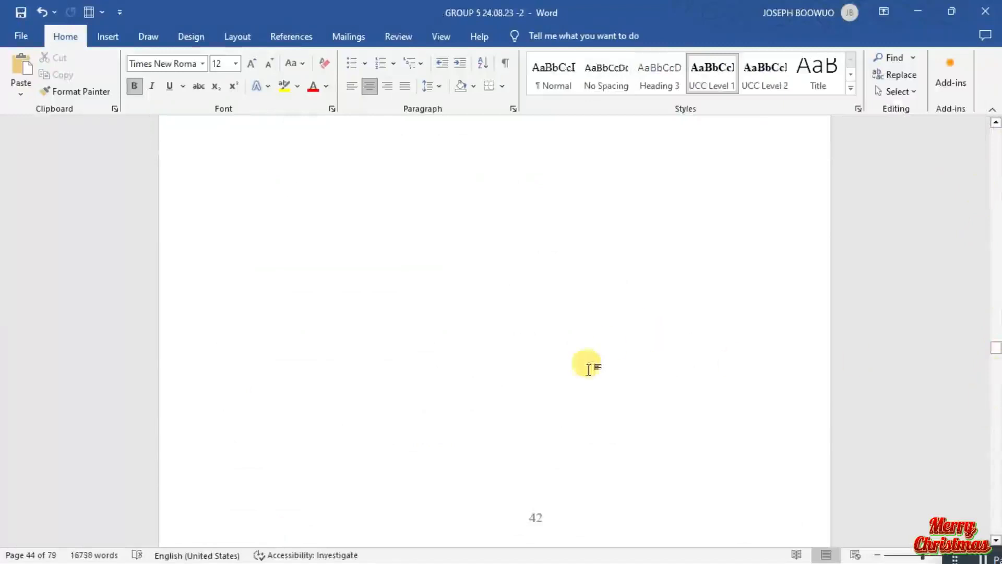
scroll(590, 370, "down", 2)
scroll(590, 370, "up", 10)
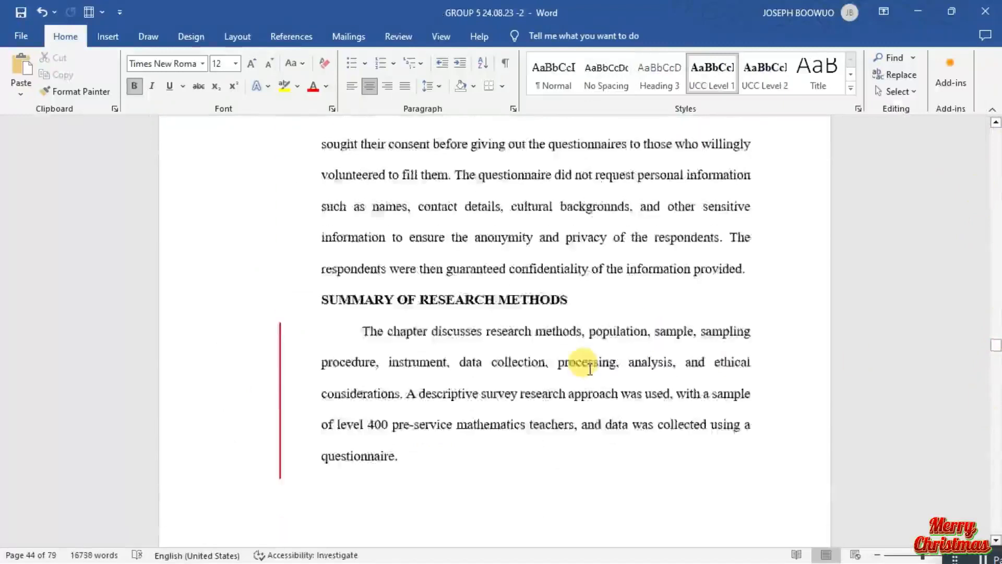
scroll(590, 370, "down", 1)
scroll(590, 370, "down", 10)
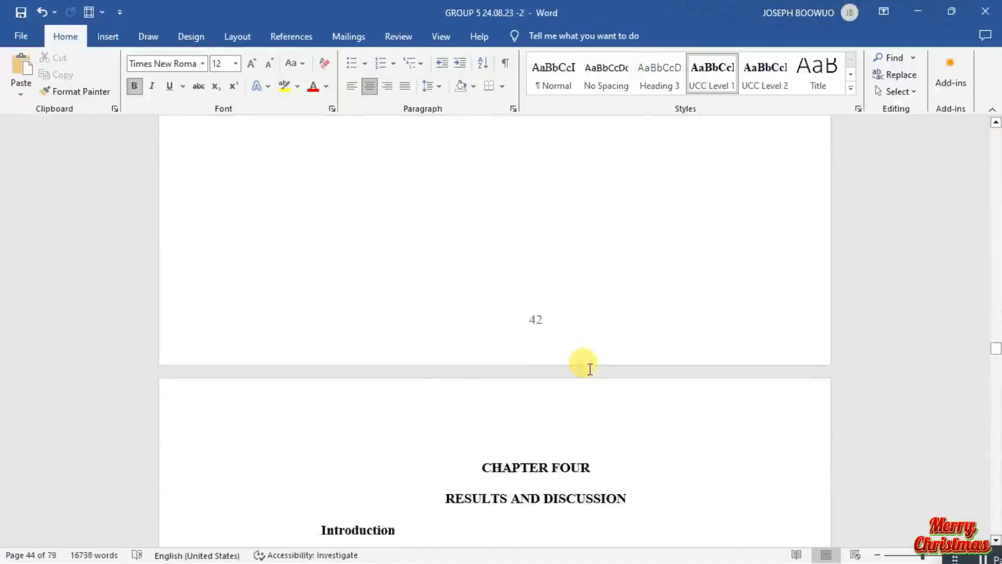
scroll(590, 369, "down", 8)
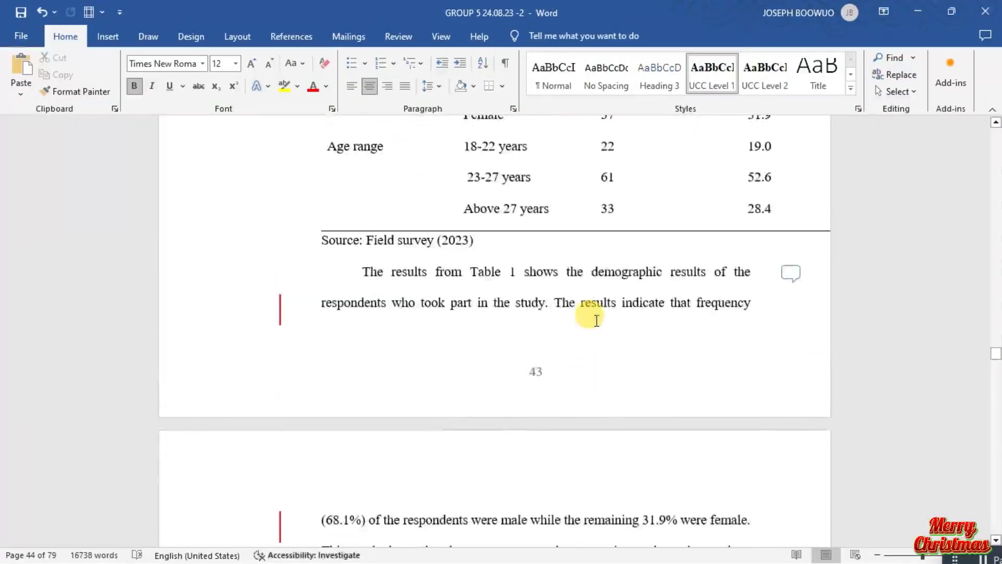
scroll(592, 322, "up", 8)
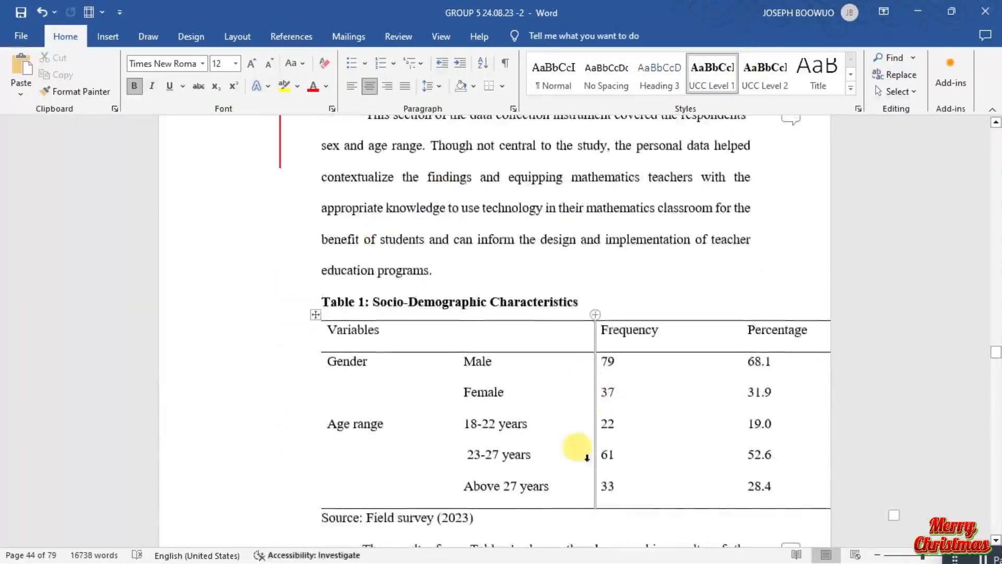
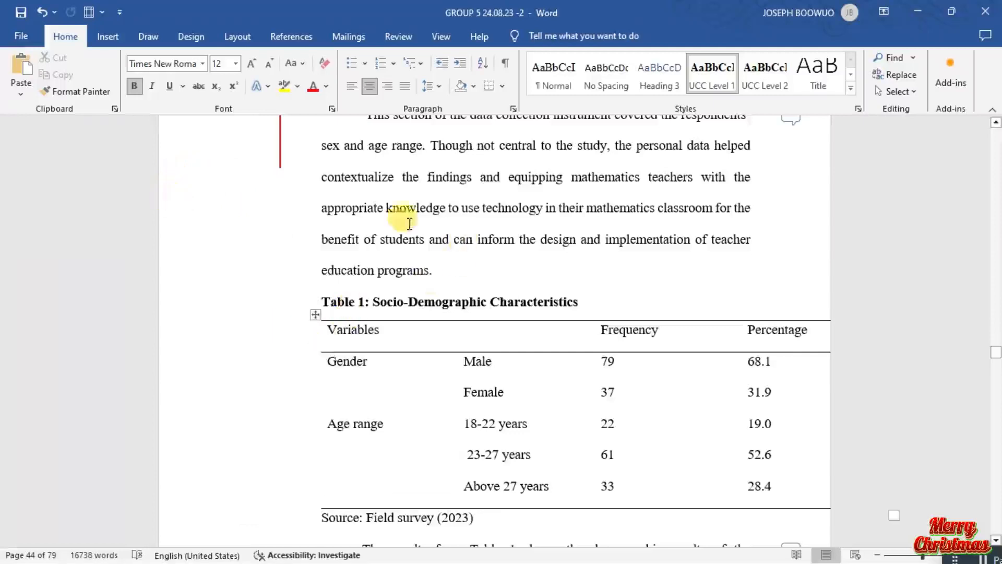
Switch back to the recent document "Formating Document" and remove all borders from Table 1, Sex of Students.
left_click(31, 38)
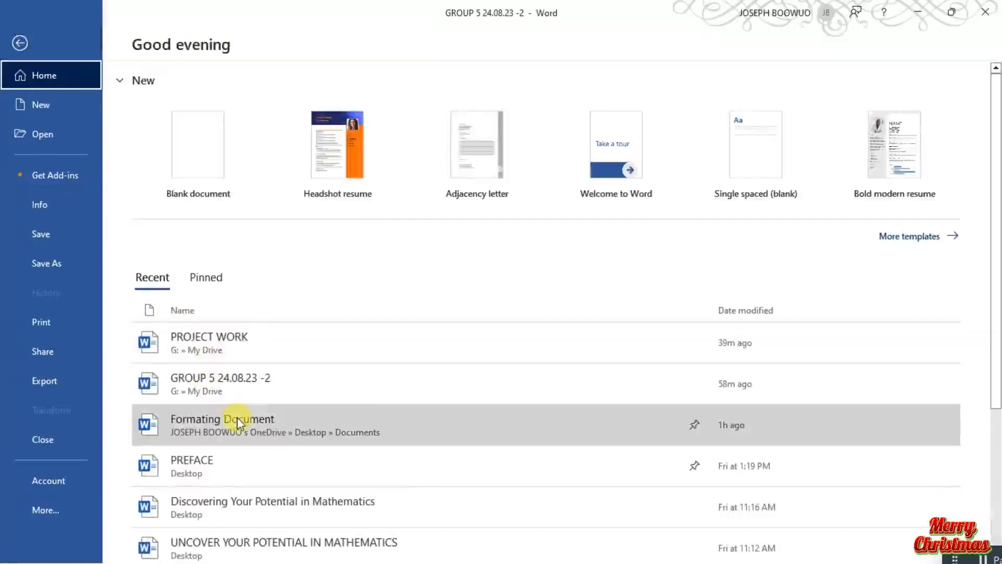
left_click(235, 421)
mouse_move(225, 344)
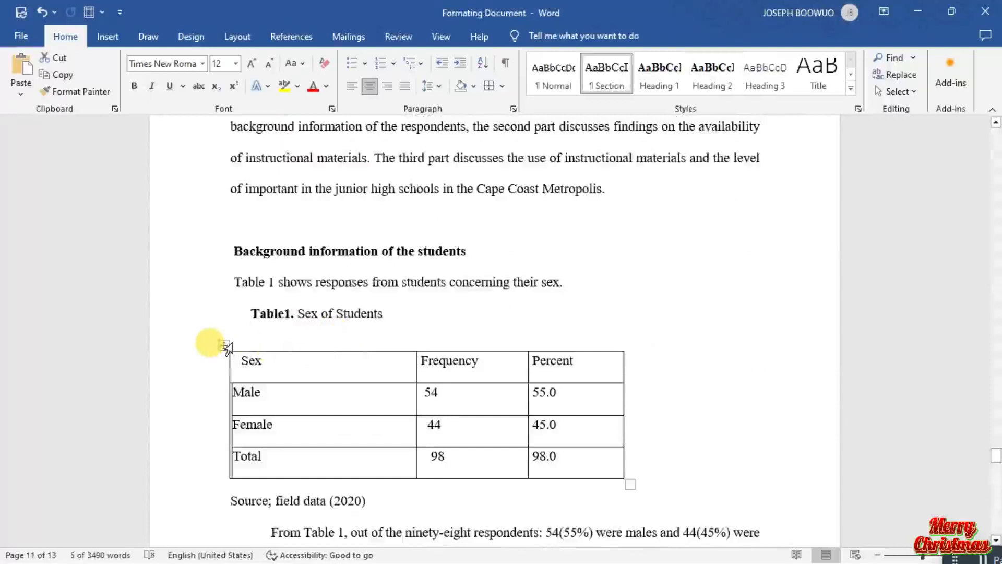
left_click(226, 344)
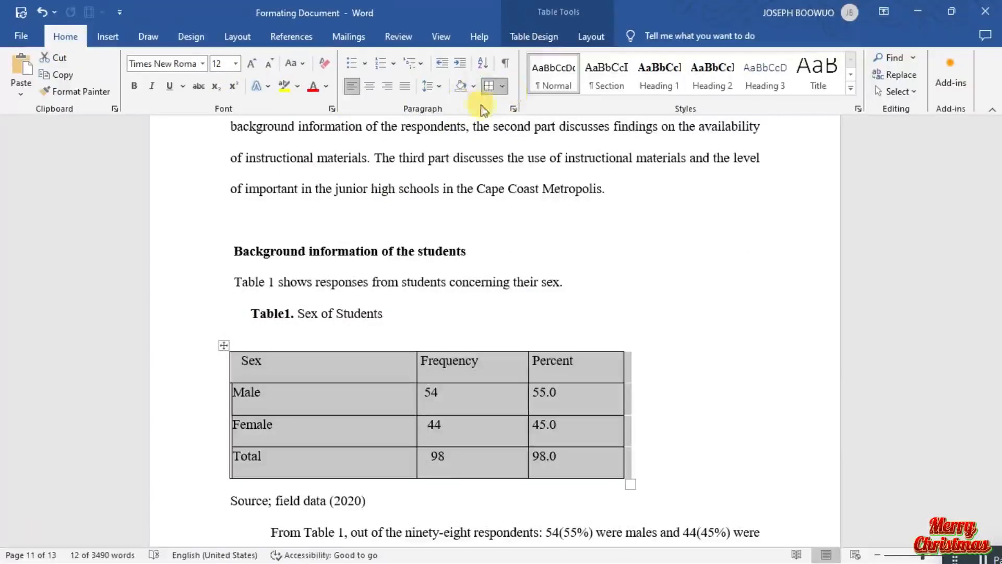
left_click(504, 87)
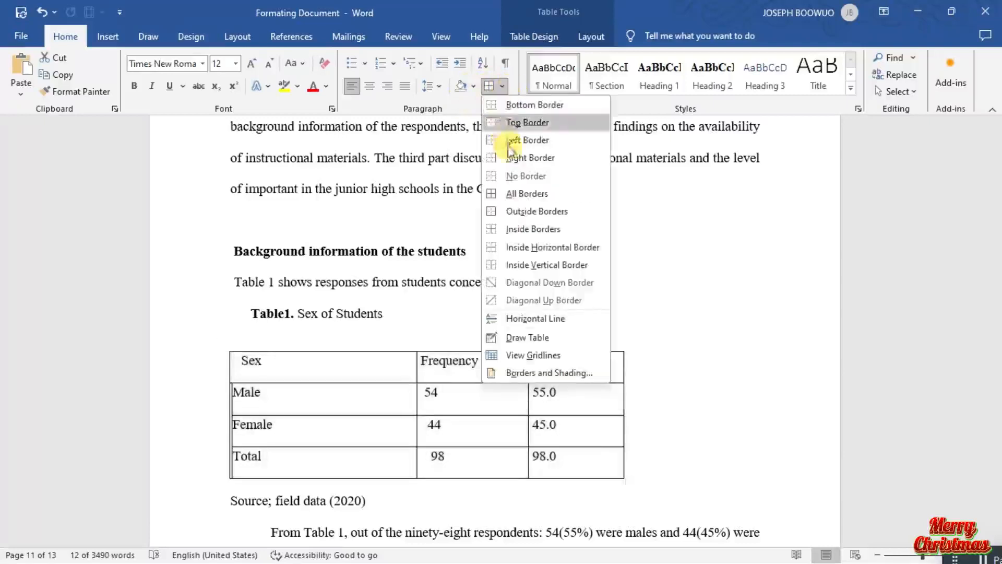
left_click(522, 193)
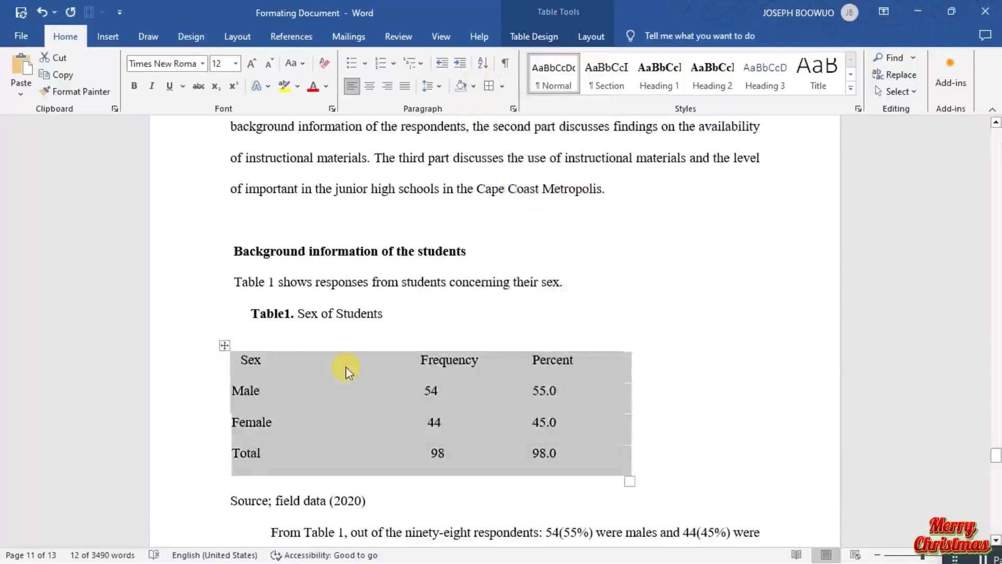
Add a bottom border and a top border to the whole Sex of Students table.
left_click(504, 86)
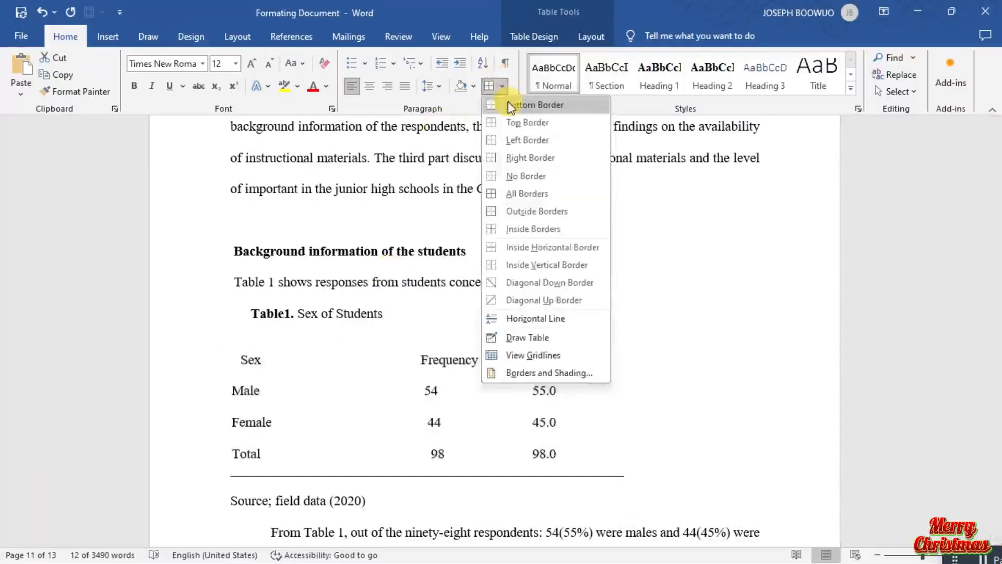
left_click(508, 104)
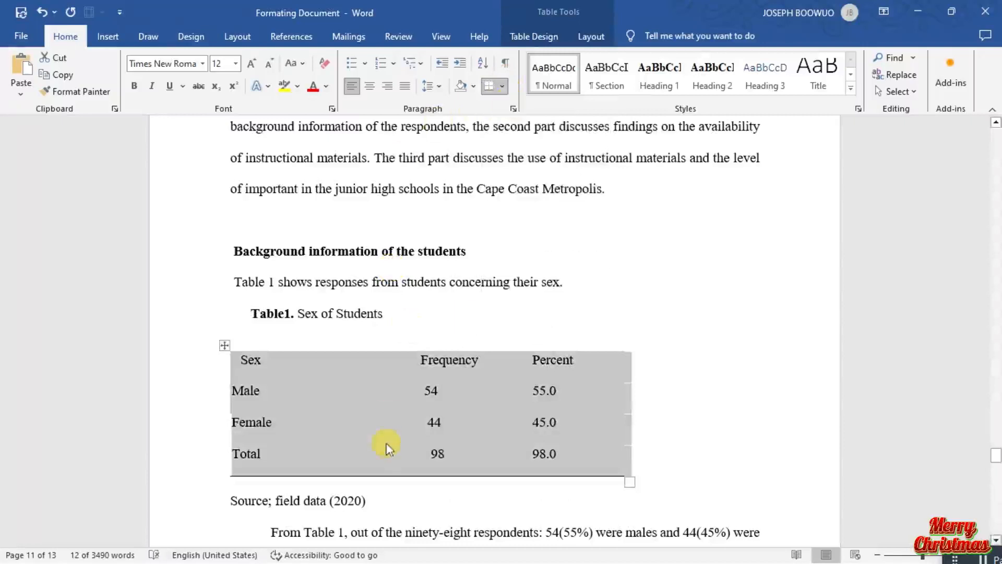
left_click(503, 87)
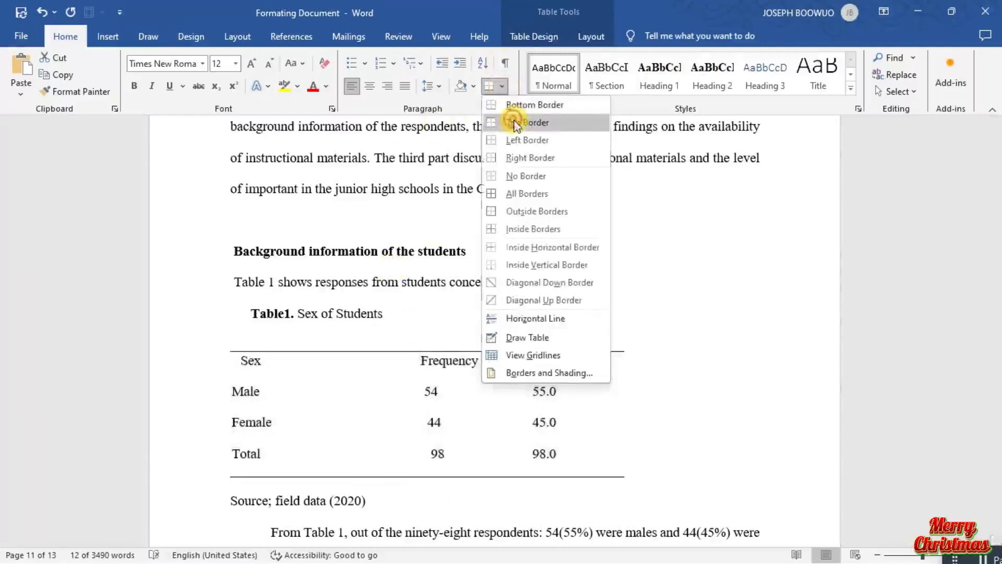
left_click(514, 122)
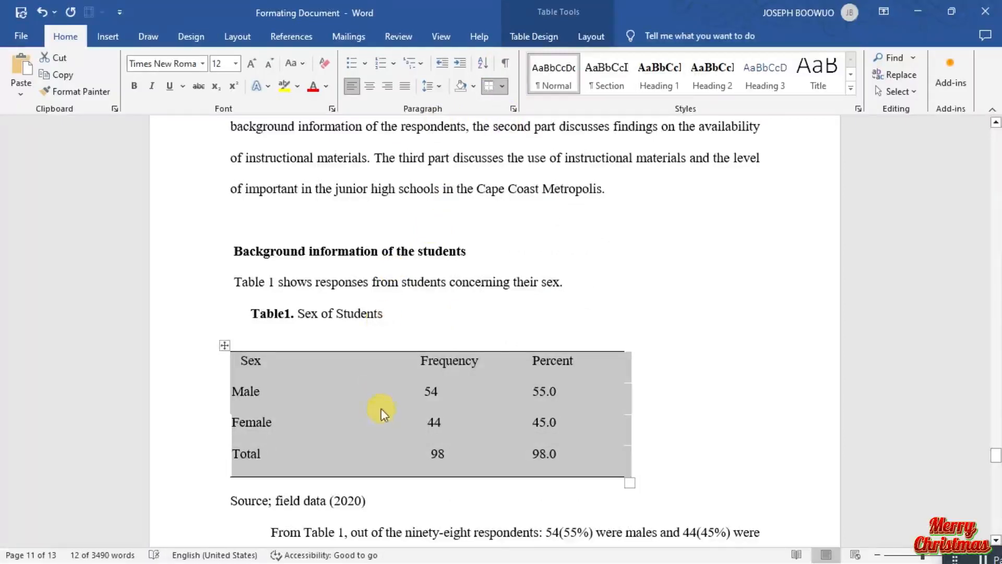
Add a bottom border under the header row (Sex, Frequency, Percent) of the Sex of Students table.
left_click(406, 371)
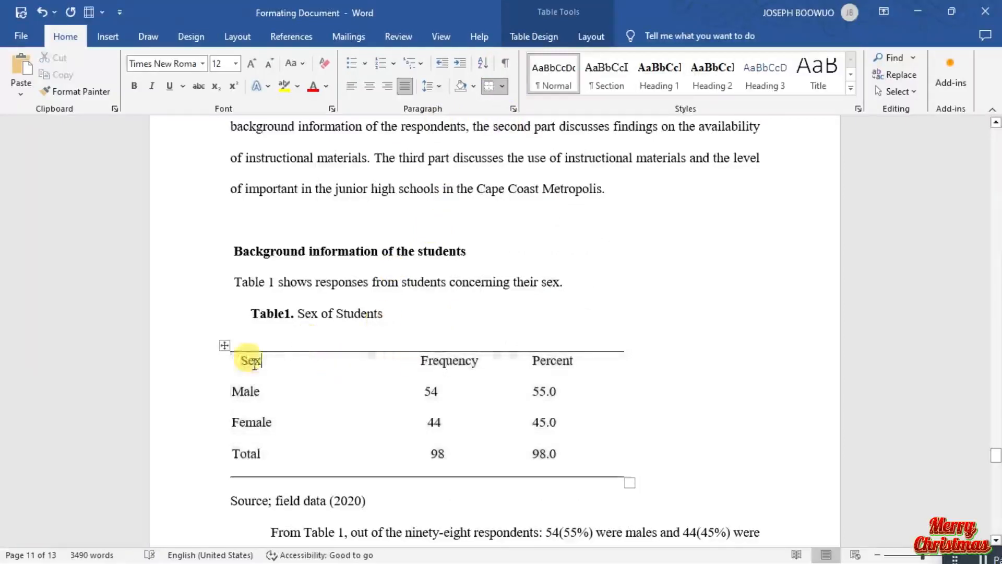
left_click(212, 366)
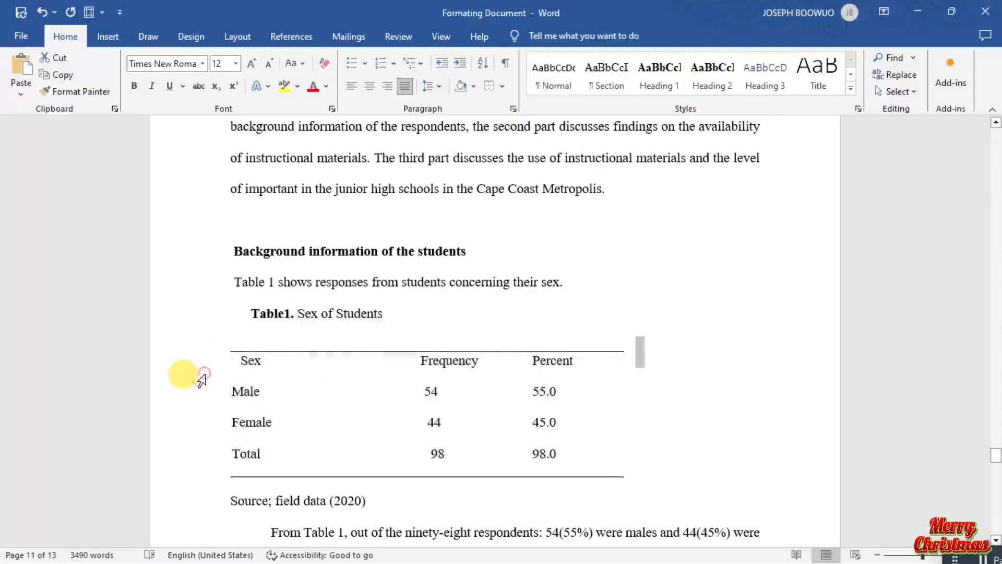
left_click(202, 380)
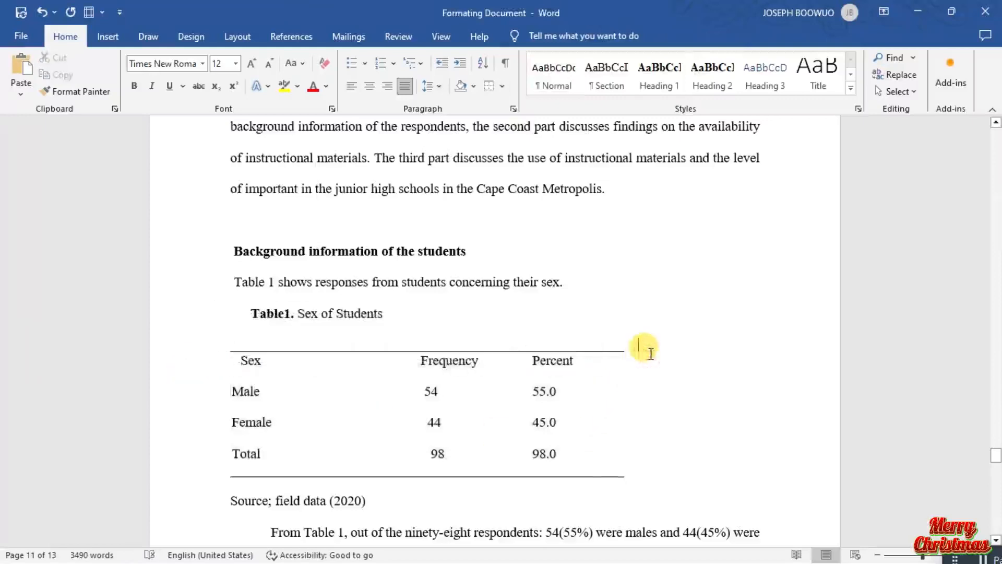
left_click_drag(651, 354, 514, 348)
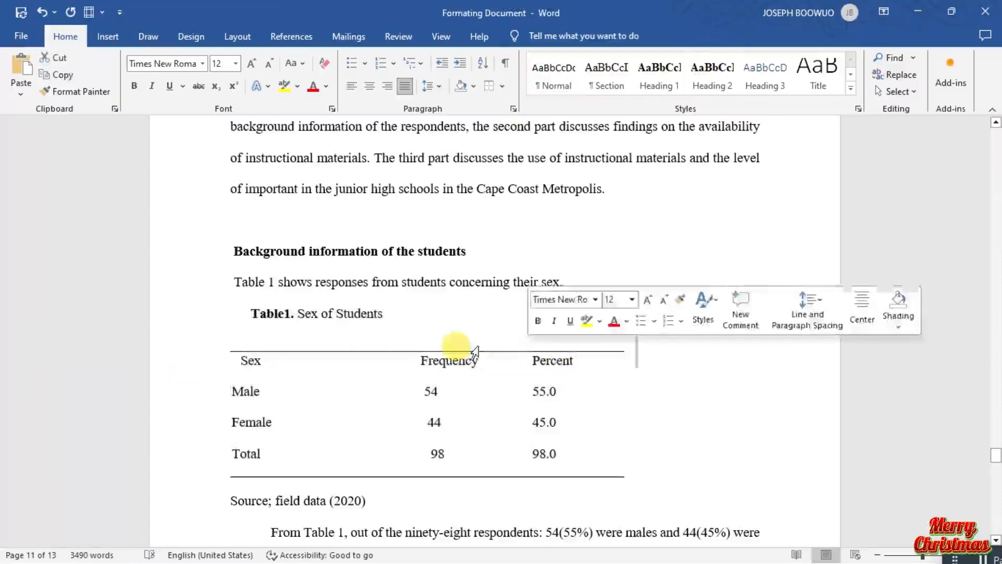
left_click(219, 368)
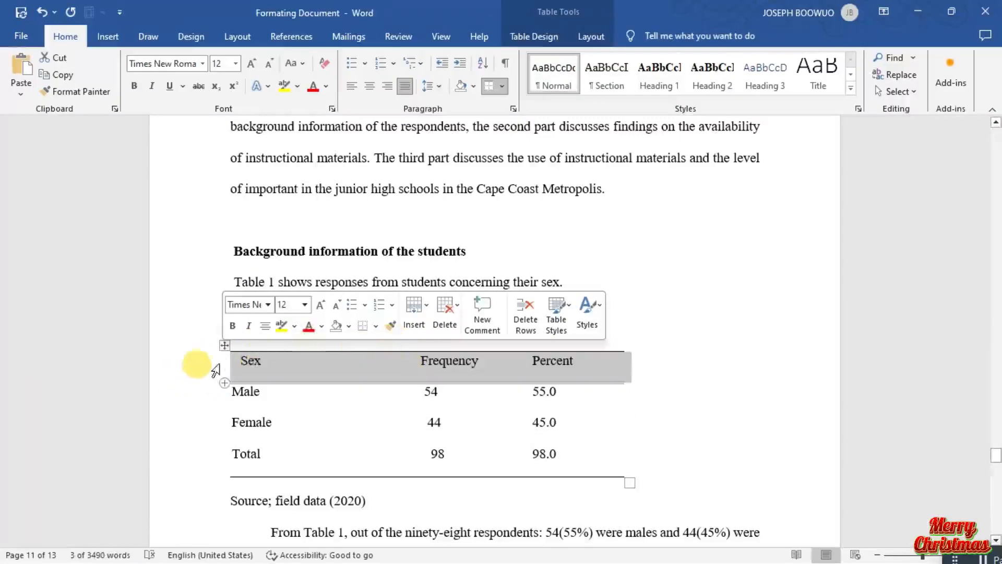
left_click(504, 88)
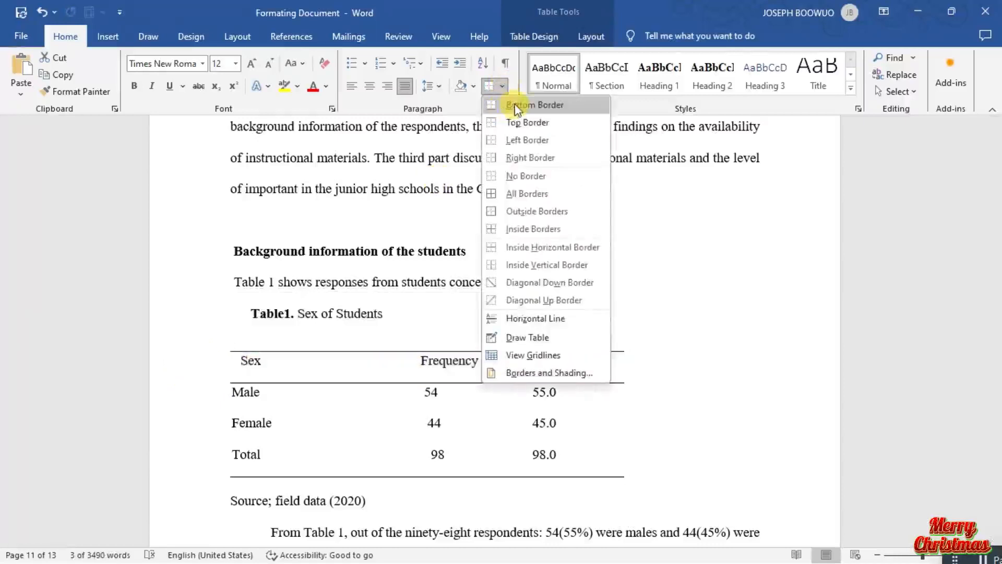
left_click(515, 106)
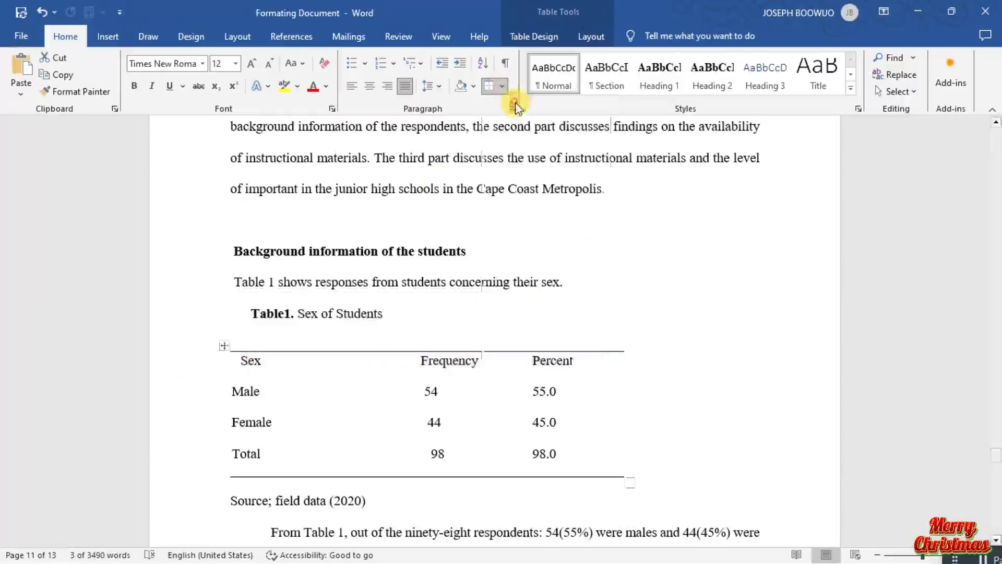
left_click(459, 408)
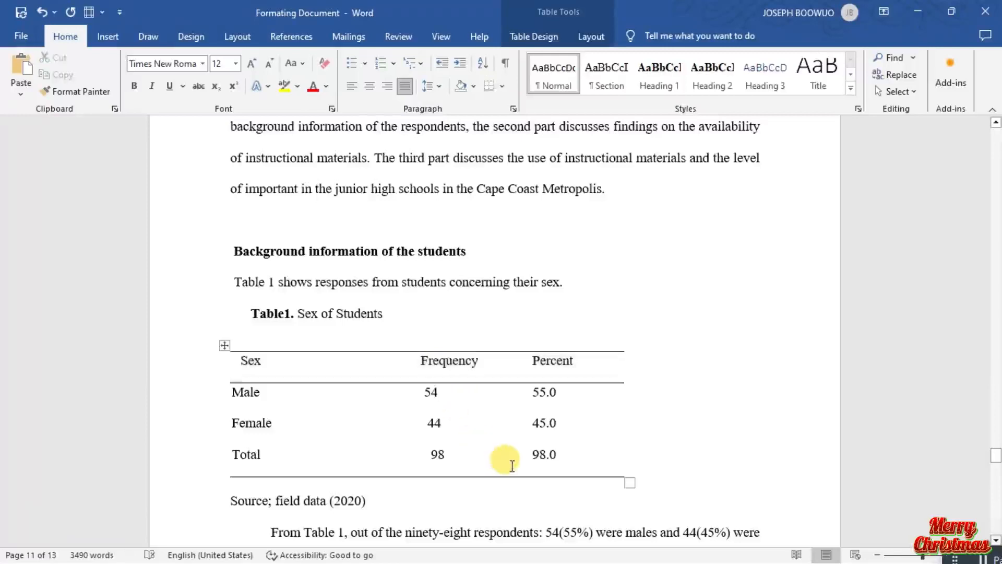
Remove all borders from Table 3, Sex of teachers, on page 12.
scroll(512, 465, "down", 5)
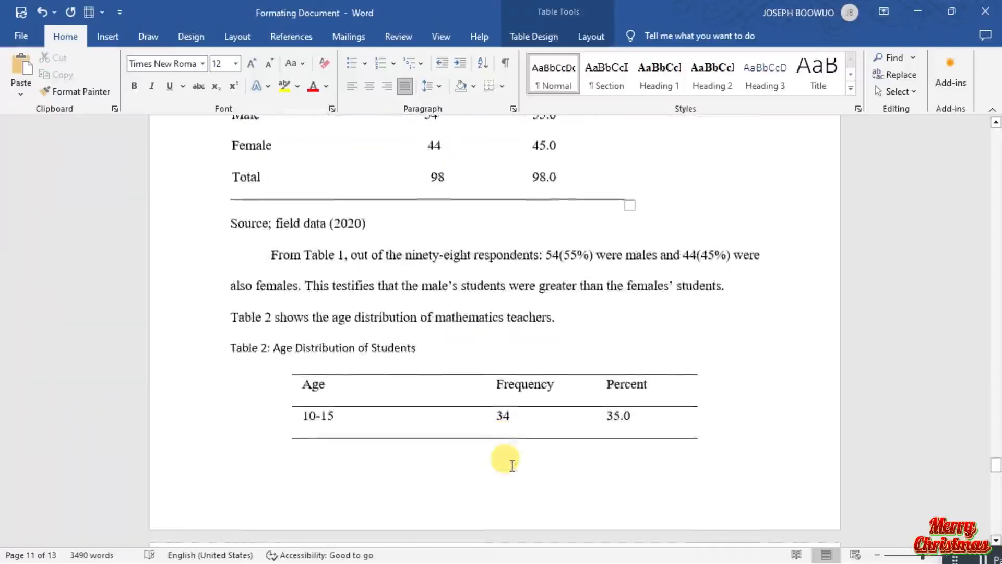
scroll(512, 465, "down", 6)
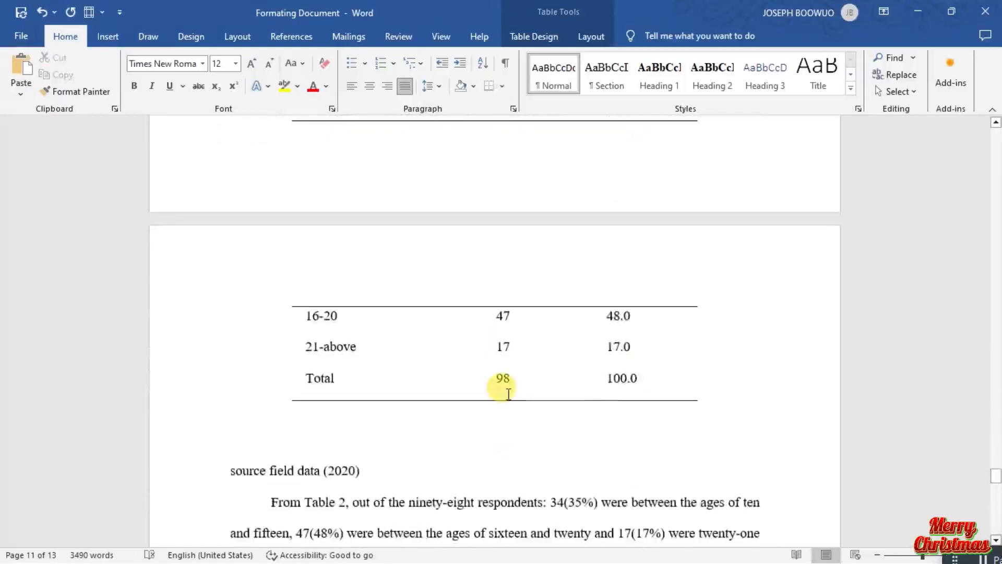
scroll(508, 394, "down", 8)
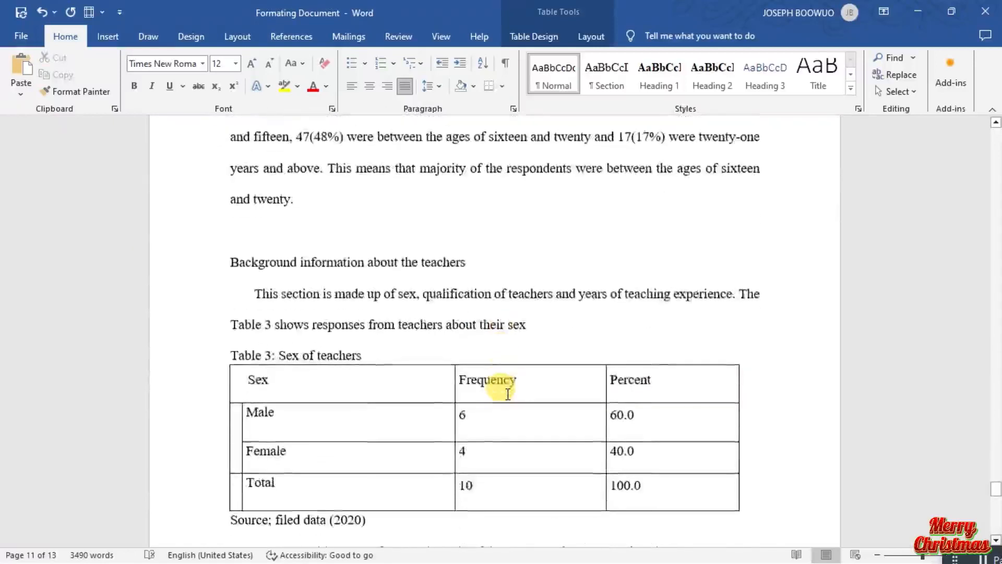
scroll(508, 395, "down", 1)
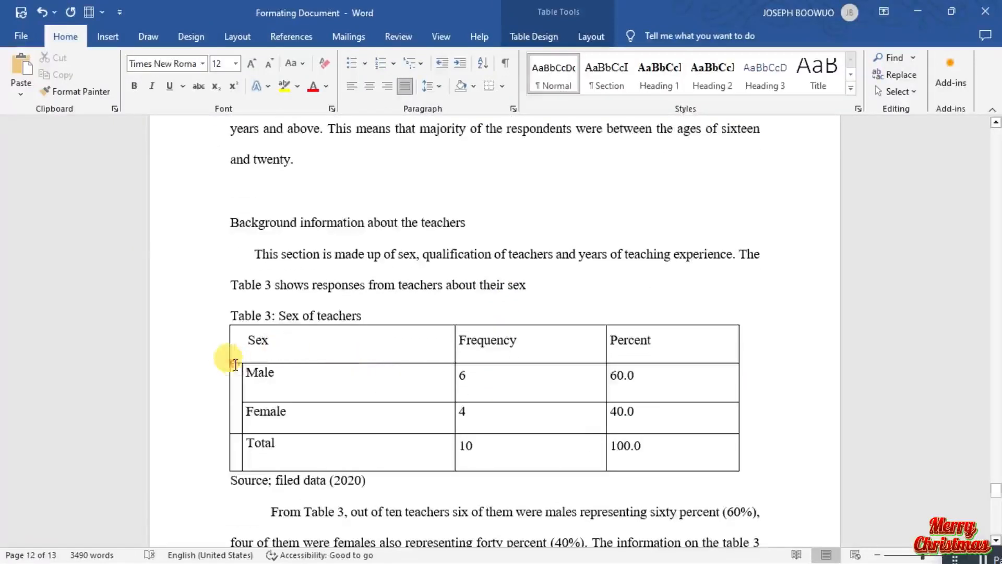
scroll(235, 364, "up", 13)
scroll(237, 364, "down", 20)
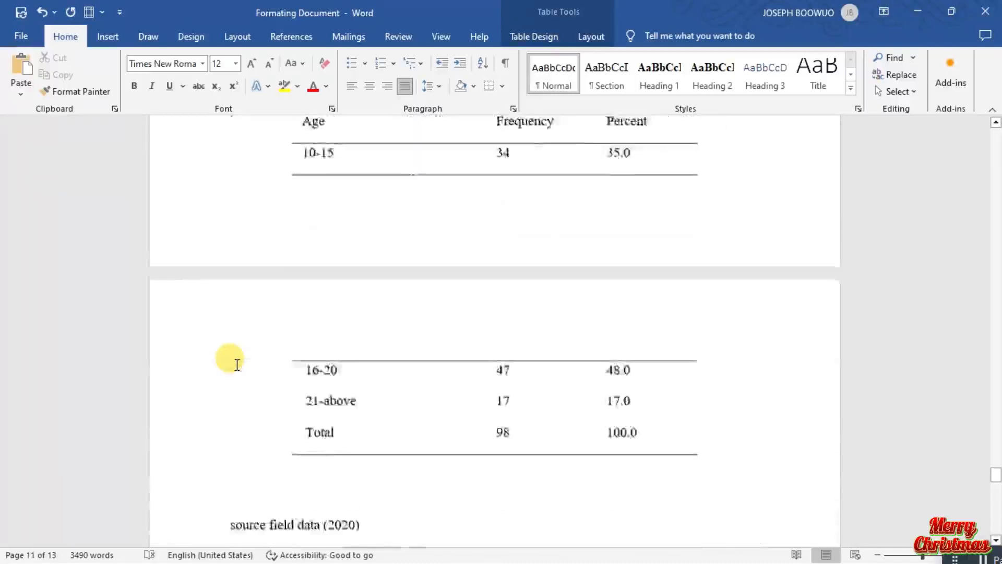
scroll(237, 364, "down", 4)
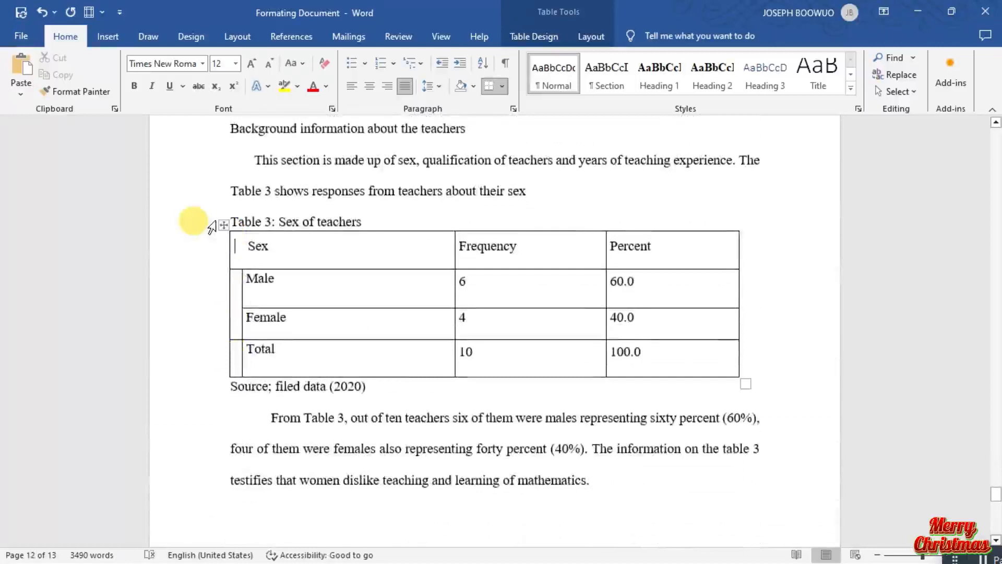
left_click(223, 225)
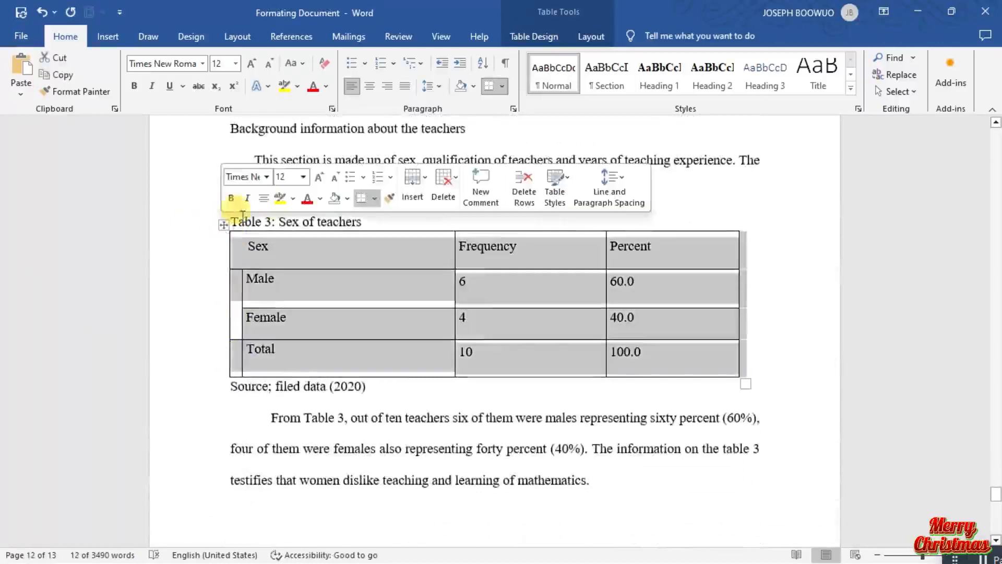
left_click(502, 87)
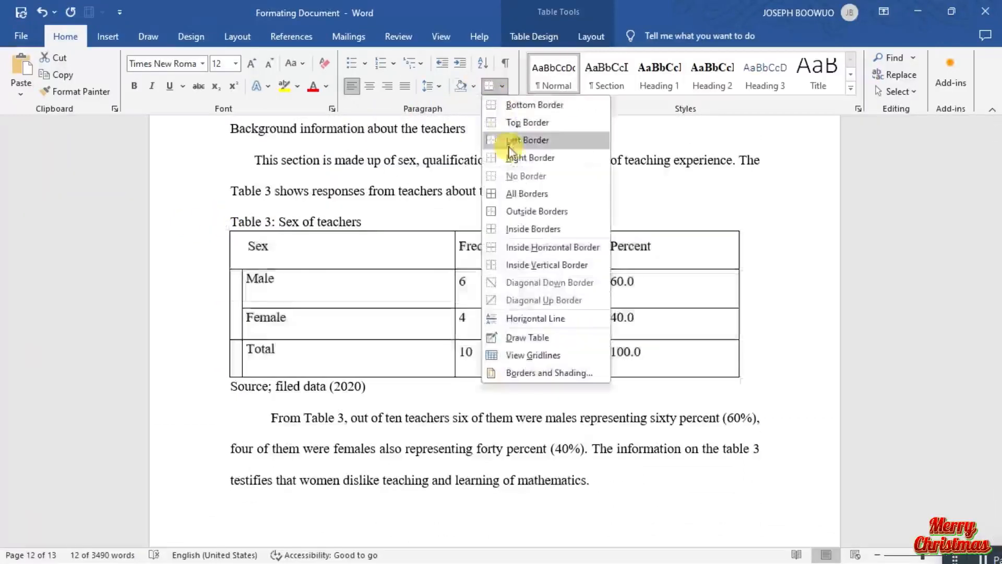
left_click(520, 173)
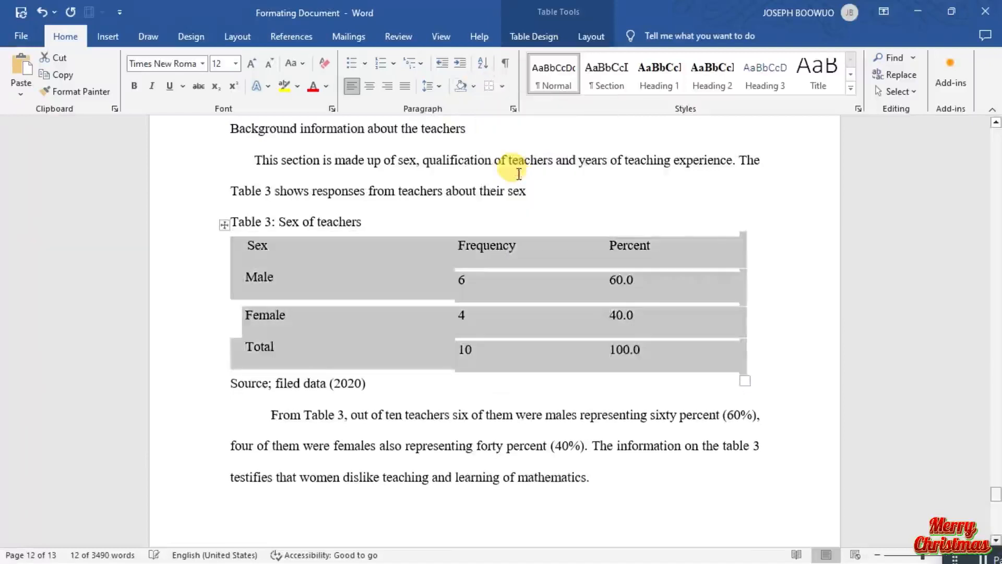
Add a bottom border and a top border to the whole Sex of teachers table.
left_click(500, 93)
left_click(509, 101)
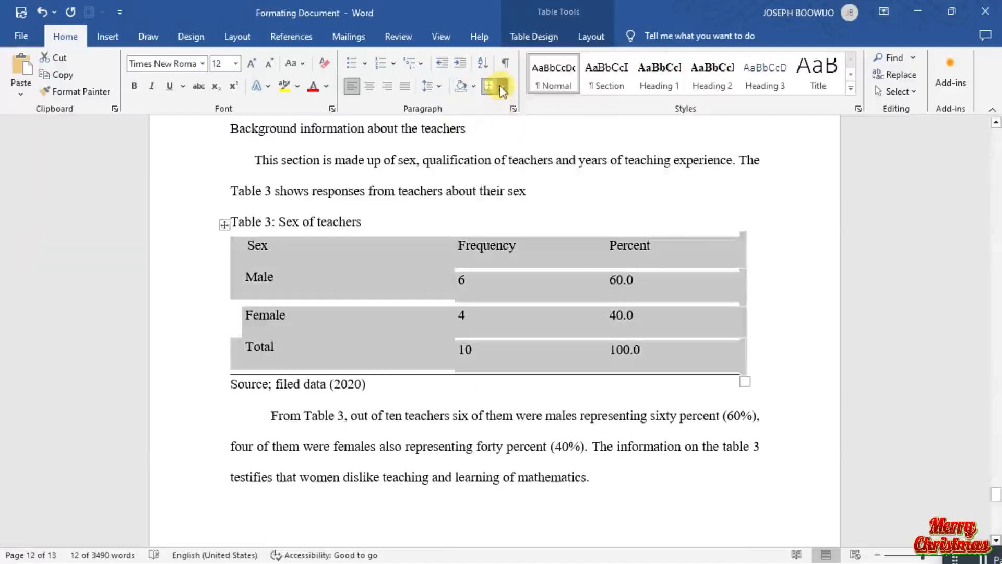
left_click(502, 92)
left_click(515, 121)
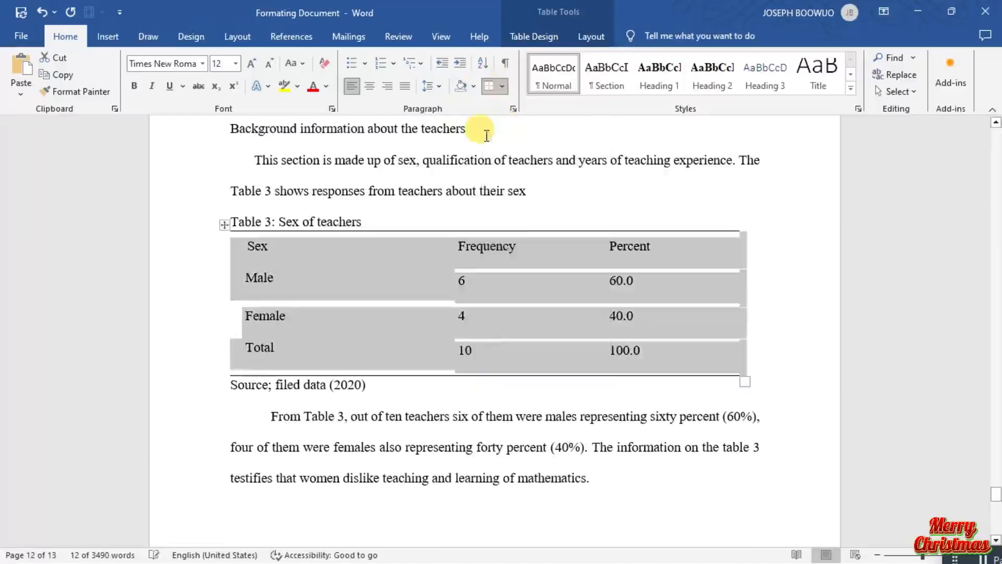
Add a bottom border under the header row (Sex, Frequency, Percent) of the Sex of teachers table.
left_click(181, 279)
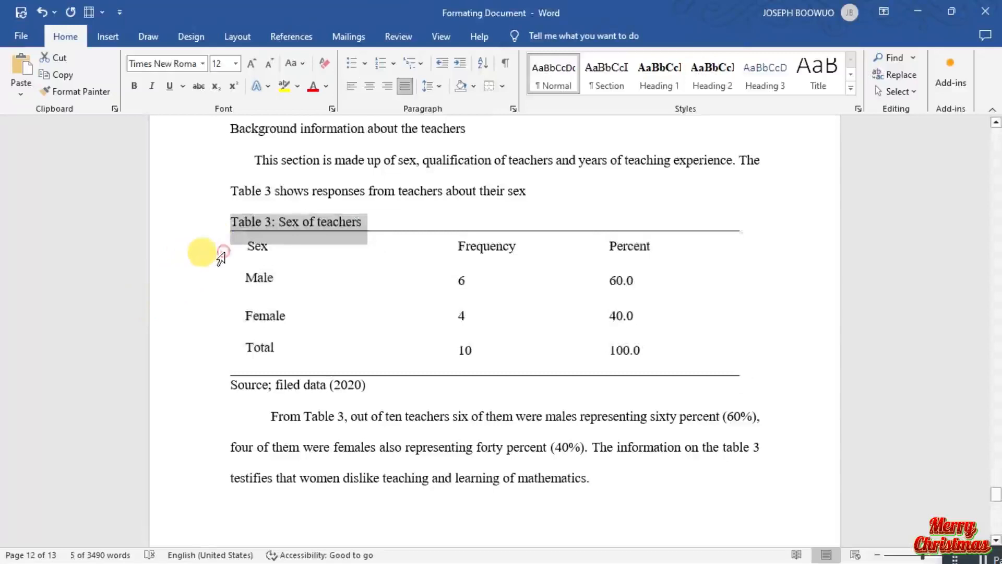
left_click(222, 257)
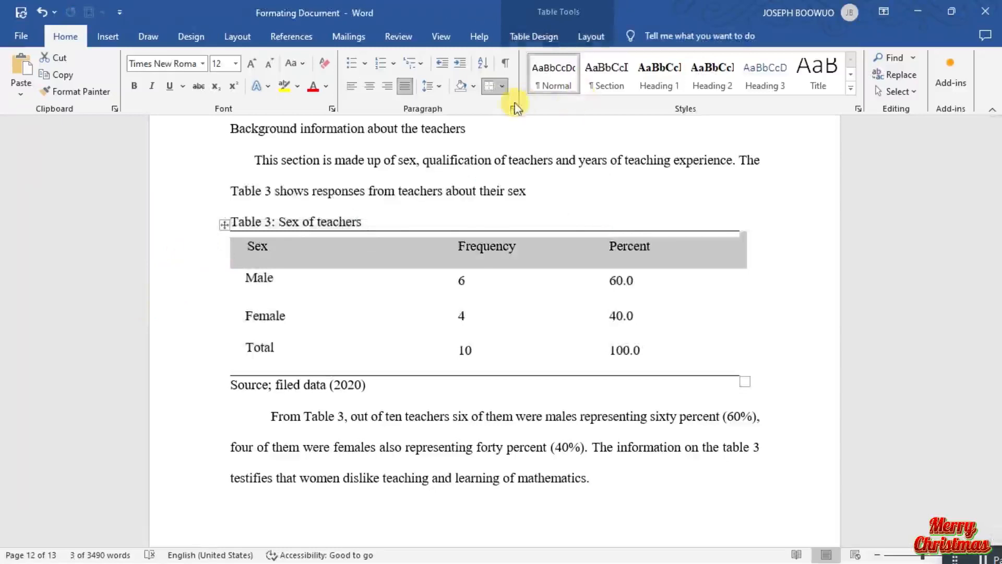
left_click(504, 88)
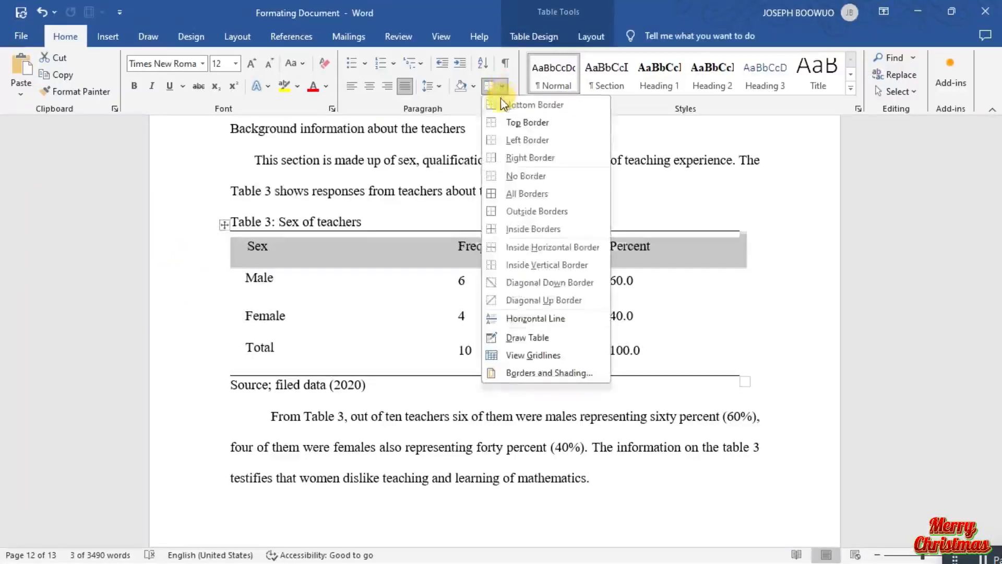
left_click(502, 102)
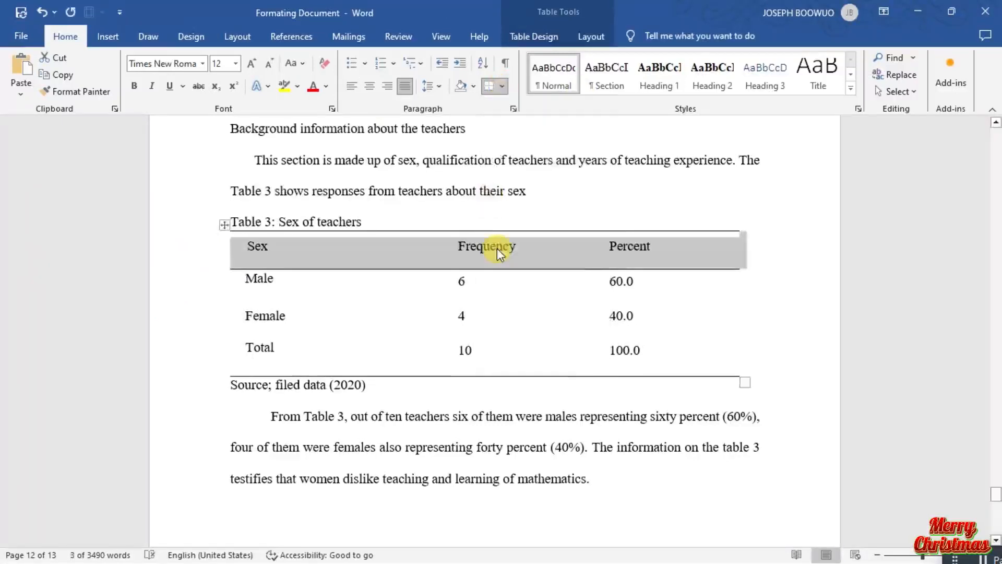
Cut the title "Sex of Students" and delete the rest of the manually typed Table1 caption line above the first table.
scroll(499, 254, "up", 5)
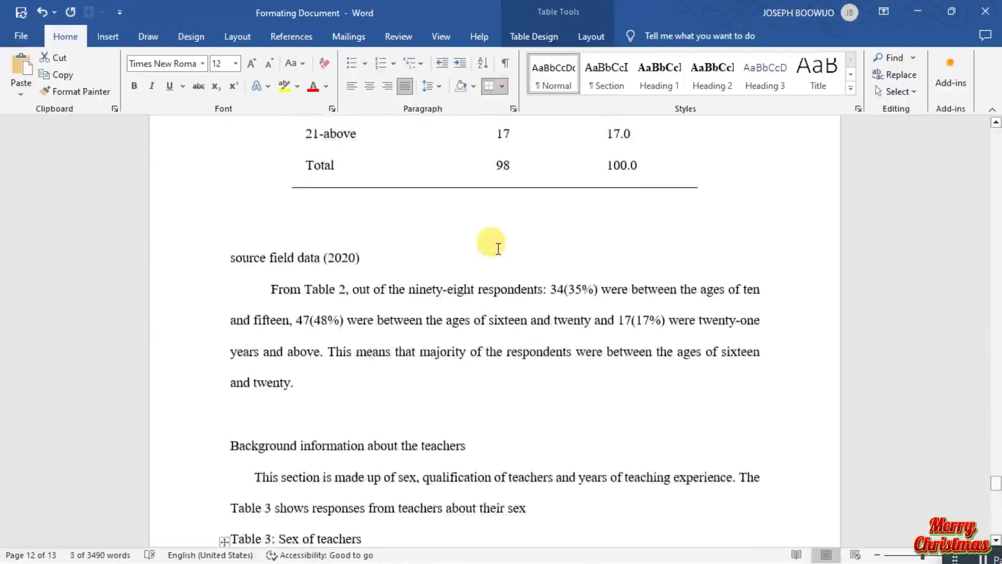
scroll(498, 249, "up", 10)
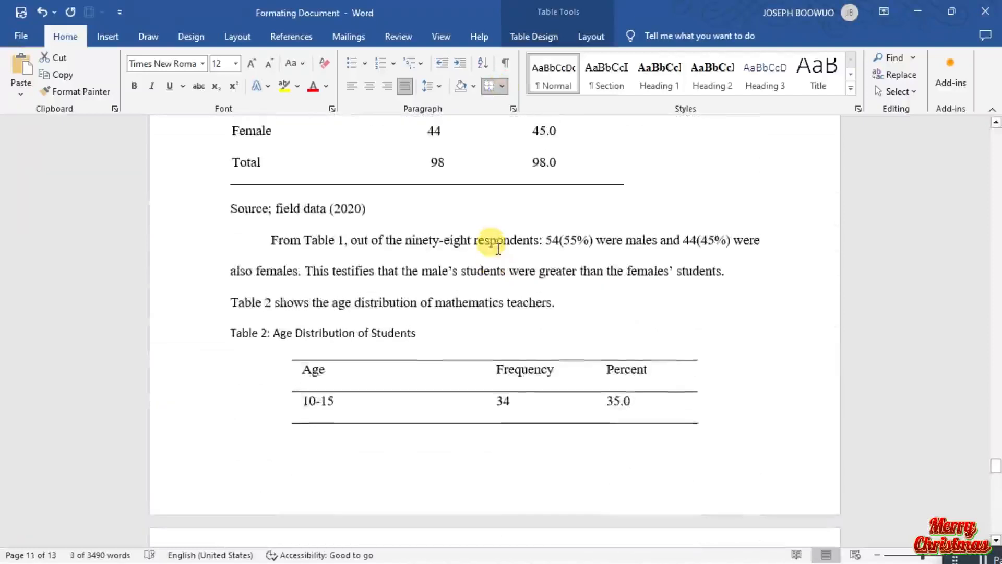
scroll(368, 365, "up", 4)
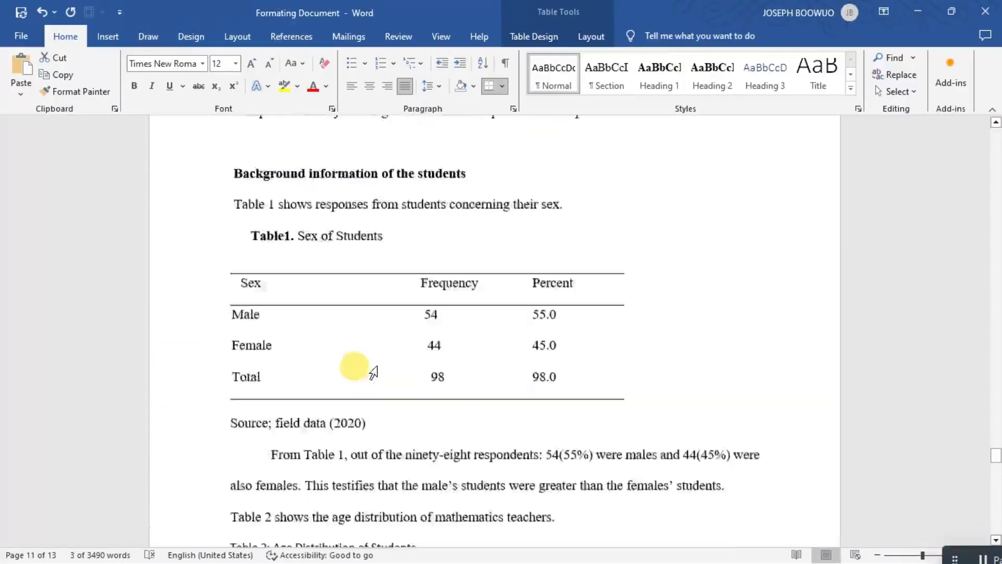
scroll(374, 372, "up", 2)
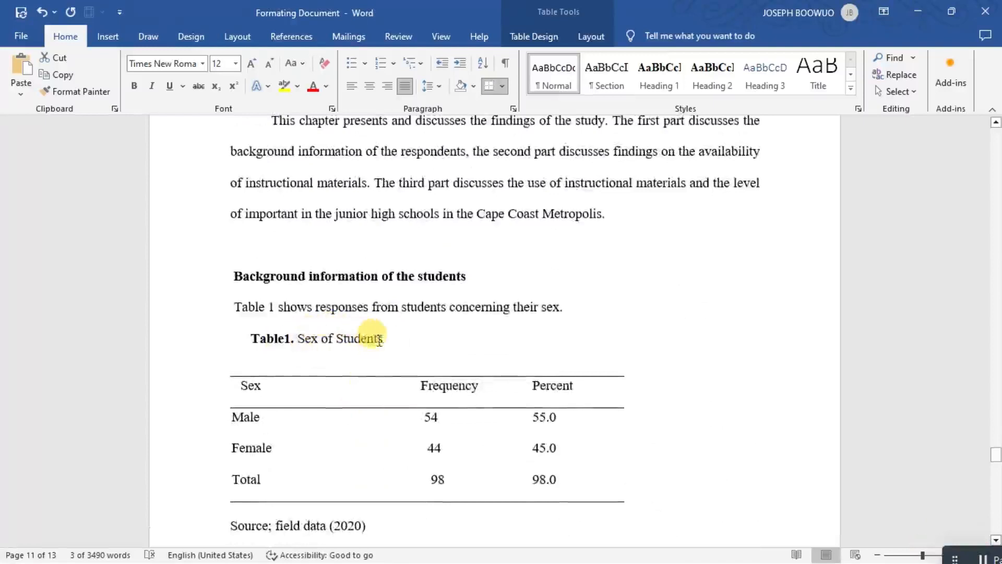
left_click_drag(383, 339, 265, 338)
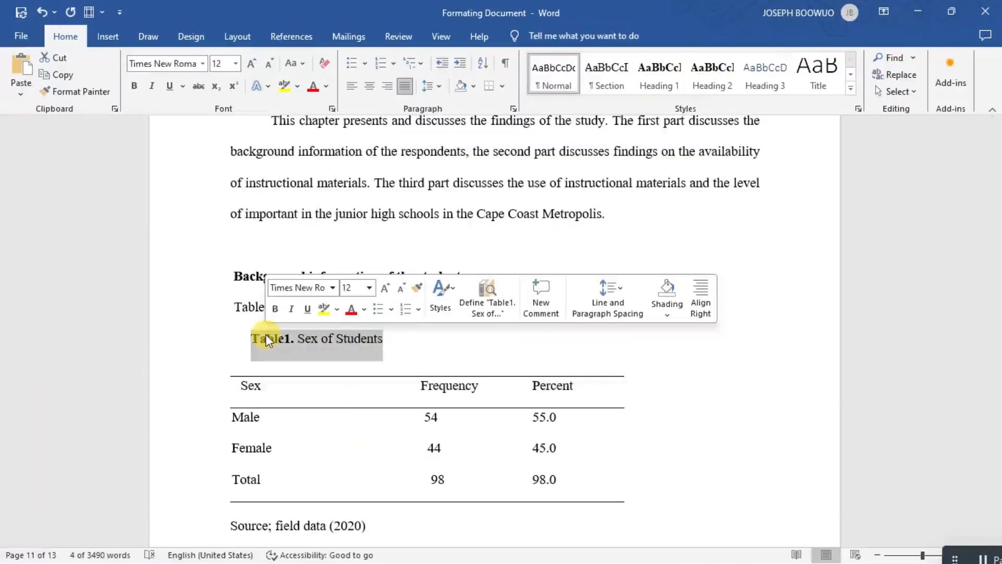
left_click(316, 357)
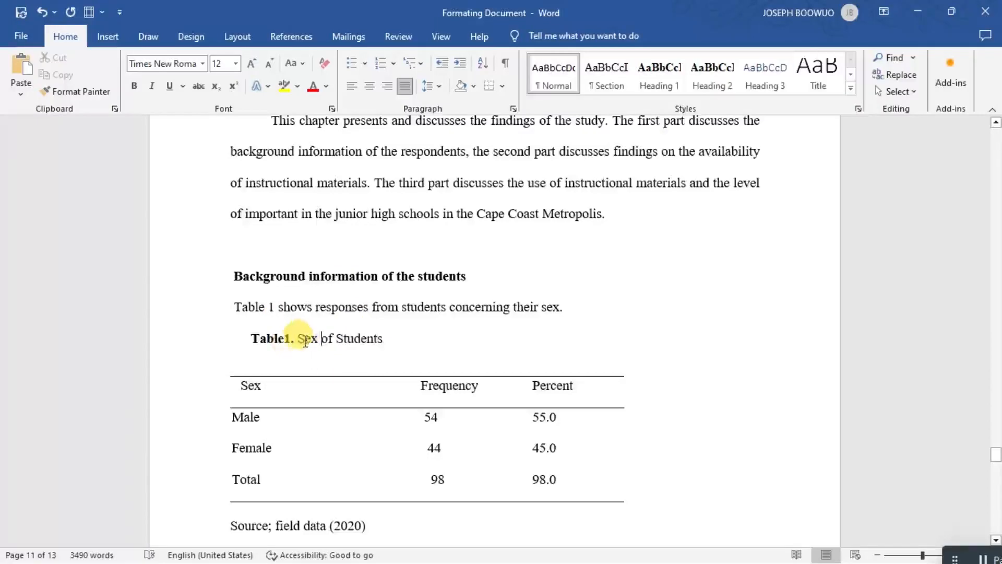
left_click(290, 339)
left_click_drag(311, 345, 396, 352)
key("ctrl+c")
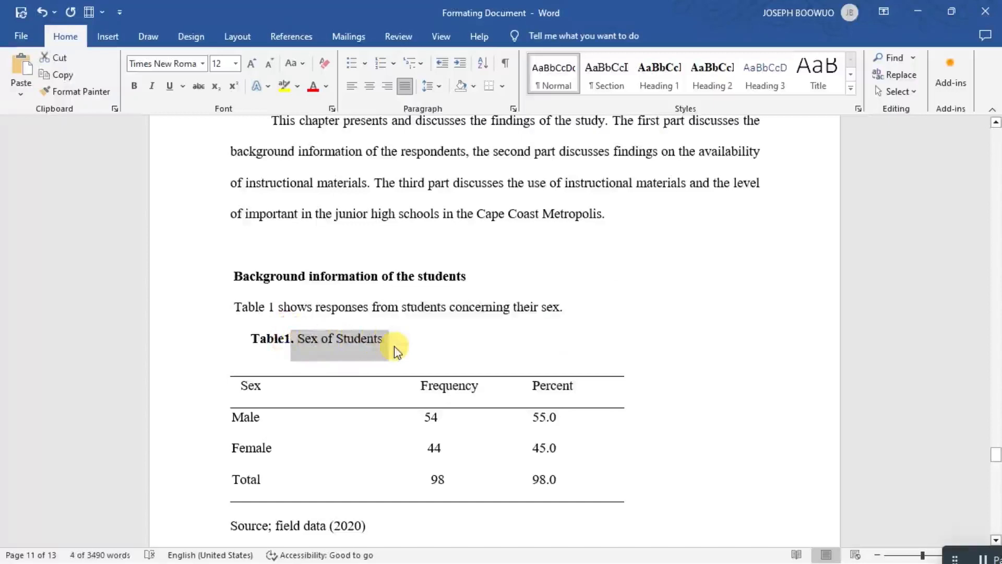
key("BackSpace")
key("BackSpace")
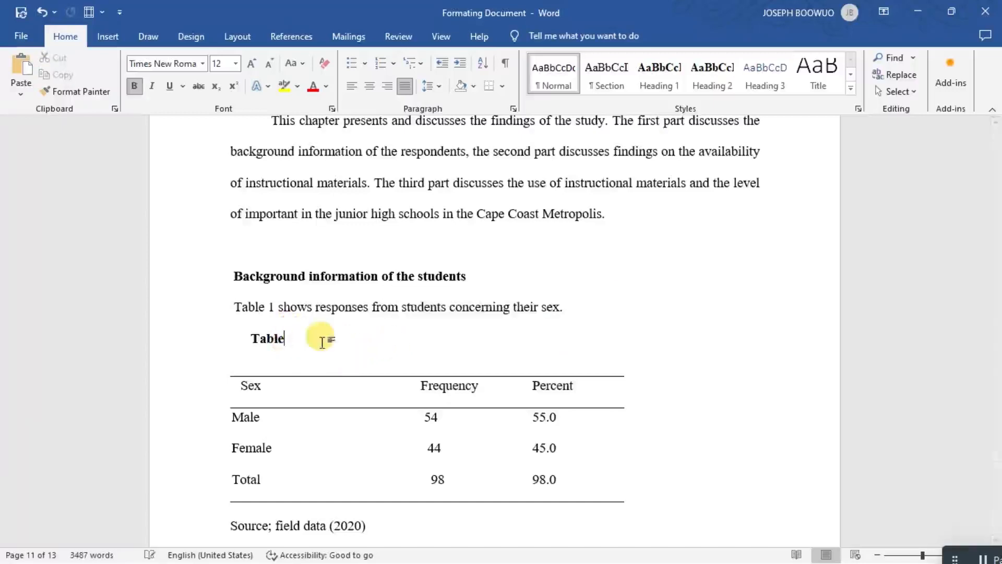
key("BackSpace")
key("BackSpace")
key("BackSpace")
key("BackSpace")
key("BackSpace")
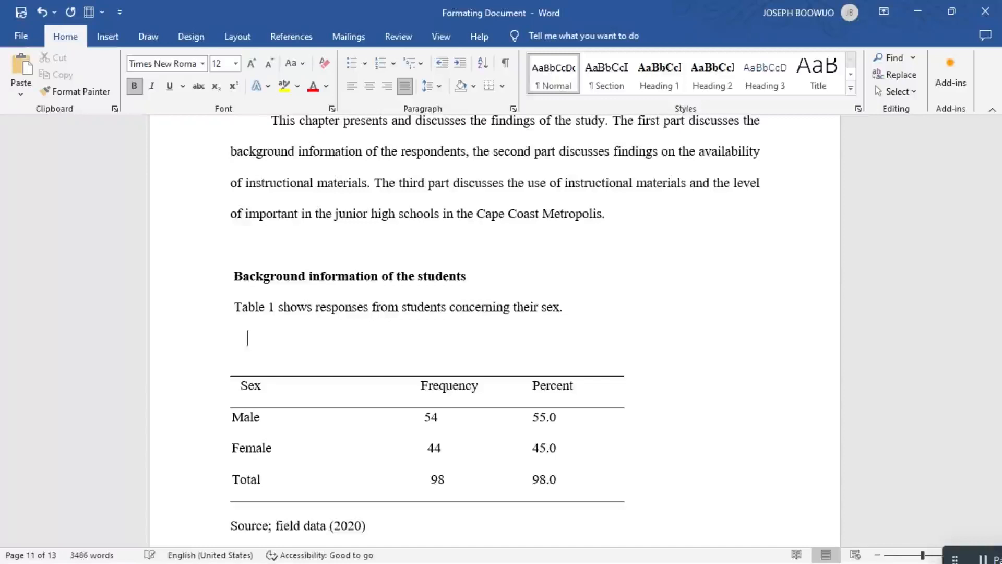
key("BackSpace")
key("BackSpace")
key("BackSpace")
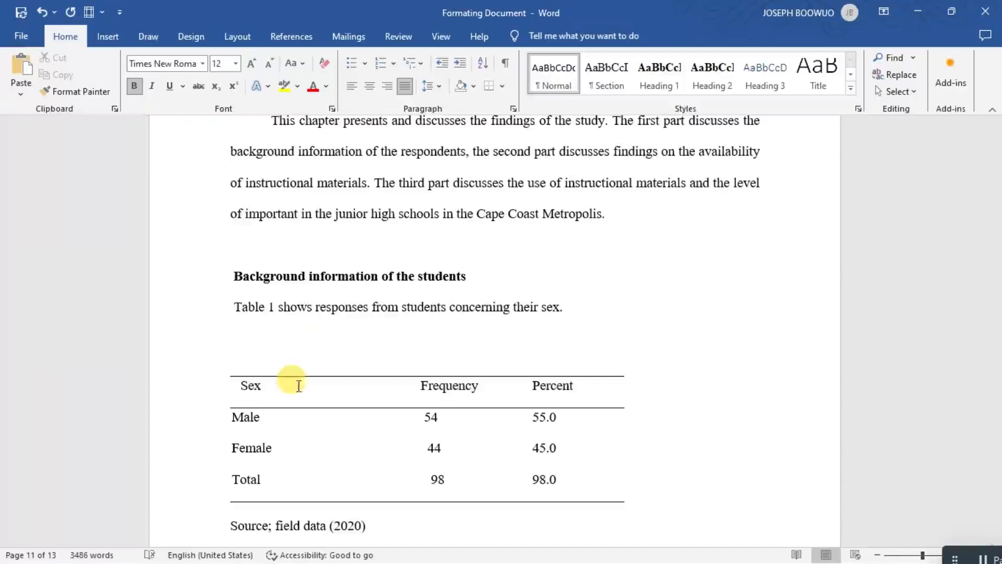
Start a caption for the Sex of Students table reading "Table 1. Sex of Students", with label Table, positioned above the selected item.
left_click(226, 372)
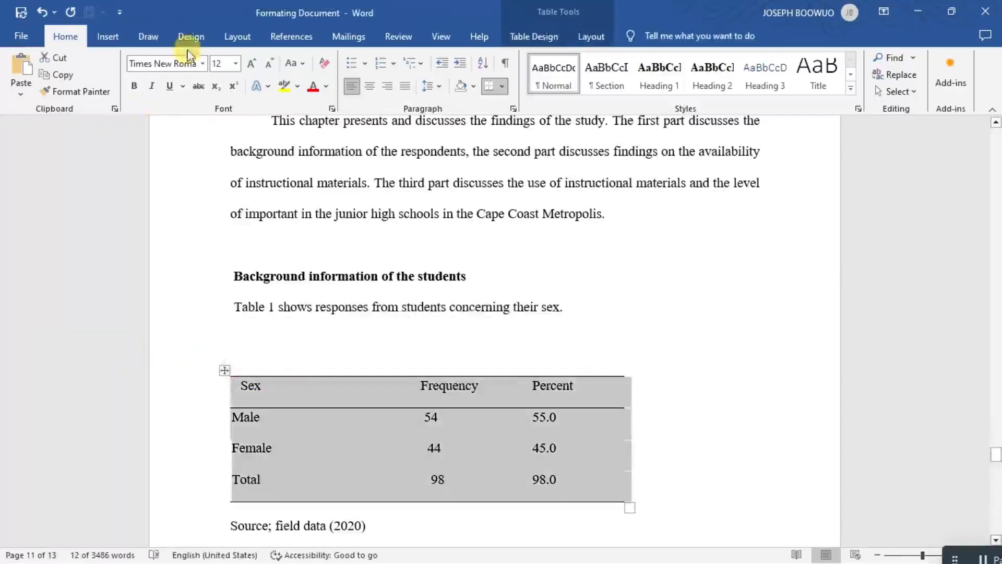
left_click(291, 36)
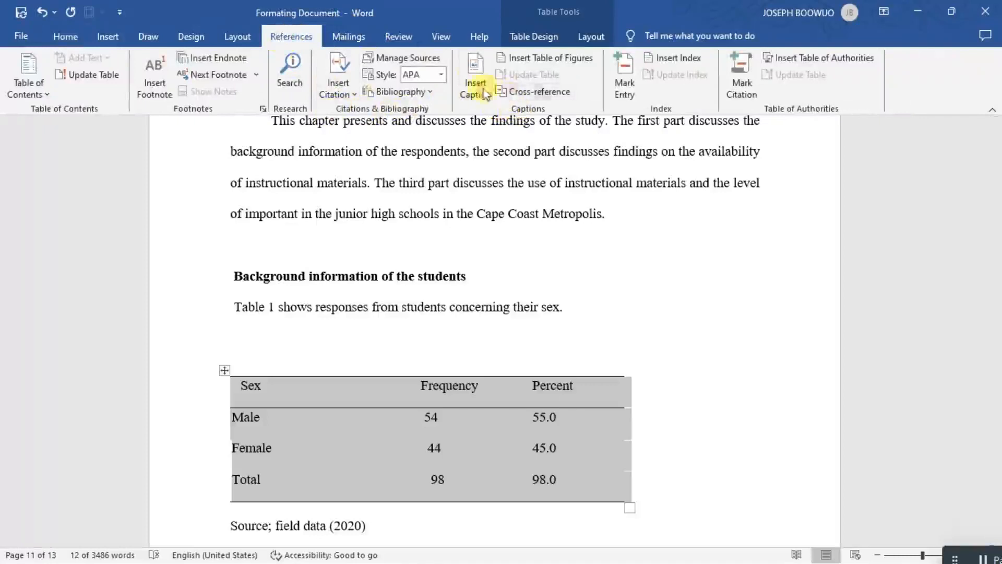
left_click(474, 78)
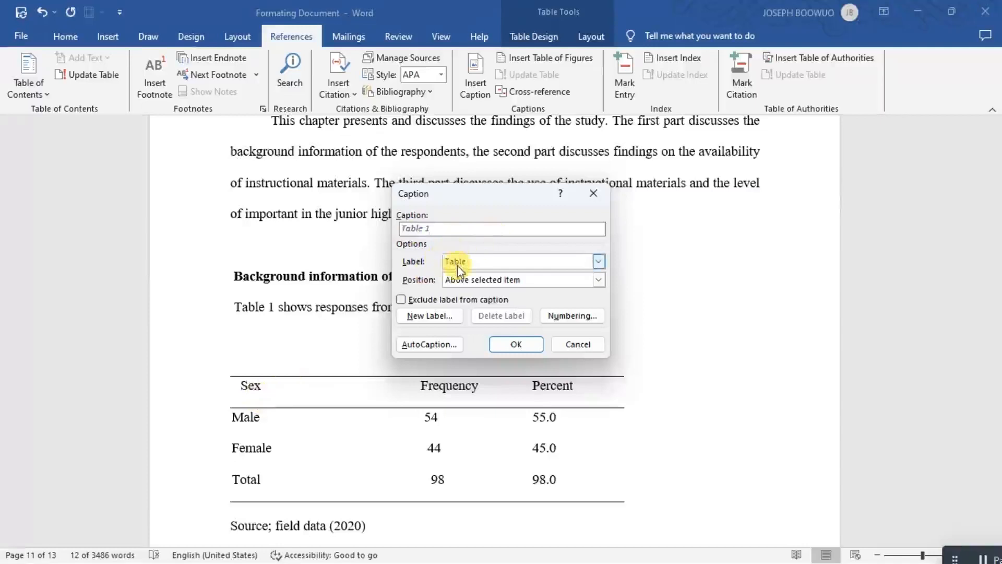
key("ctrl+v")
left_click(598, 280)
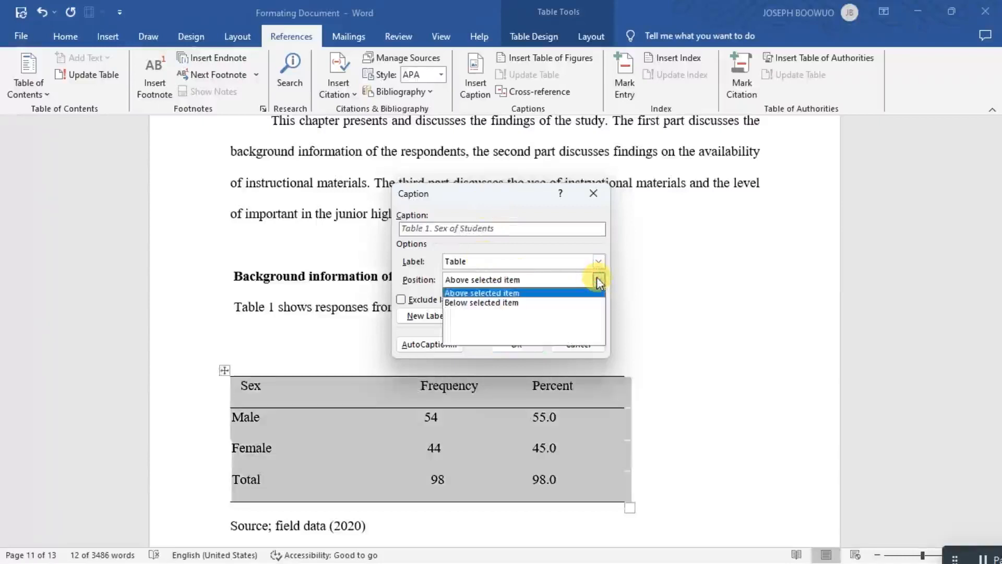
left_click(559, 293)
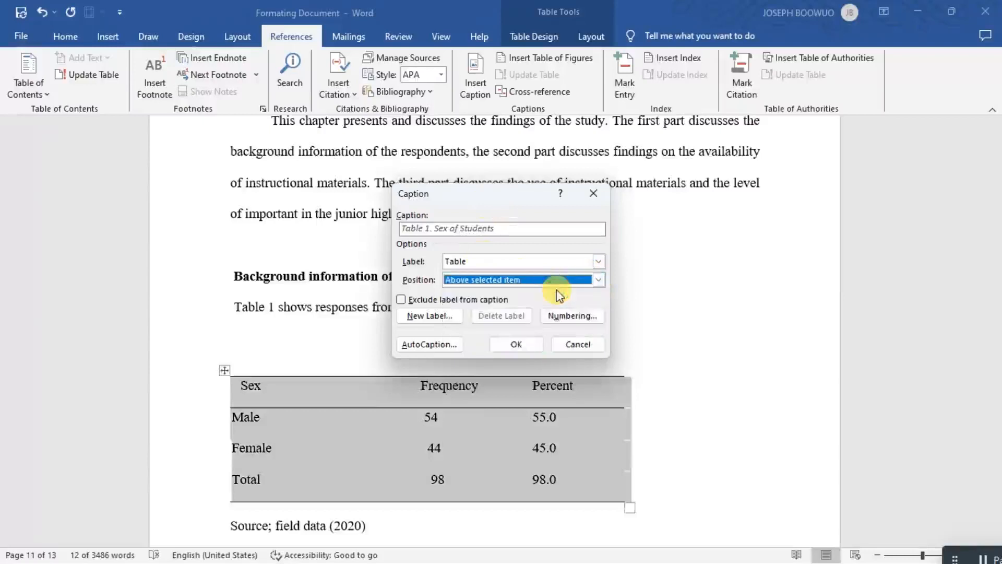
Use the 1, 2, 3 numbering format without a chapter number and insert the Sex of Students caption.
left_click(569, 316)
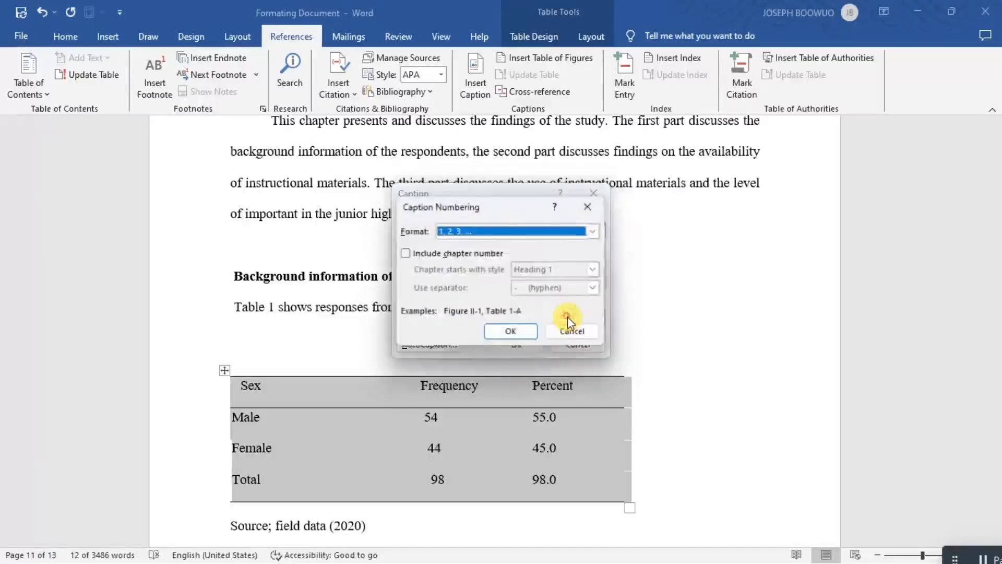
left_click(593, 232)
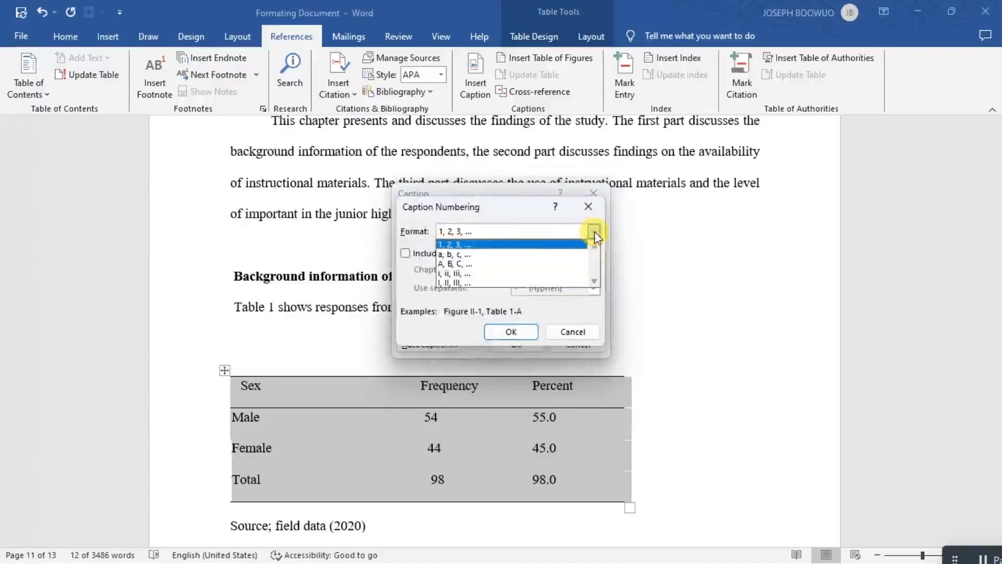
left_click(594, 231)
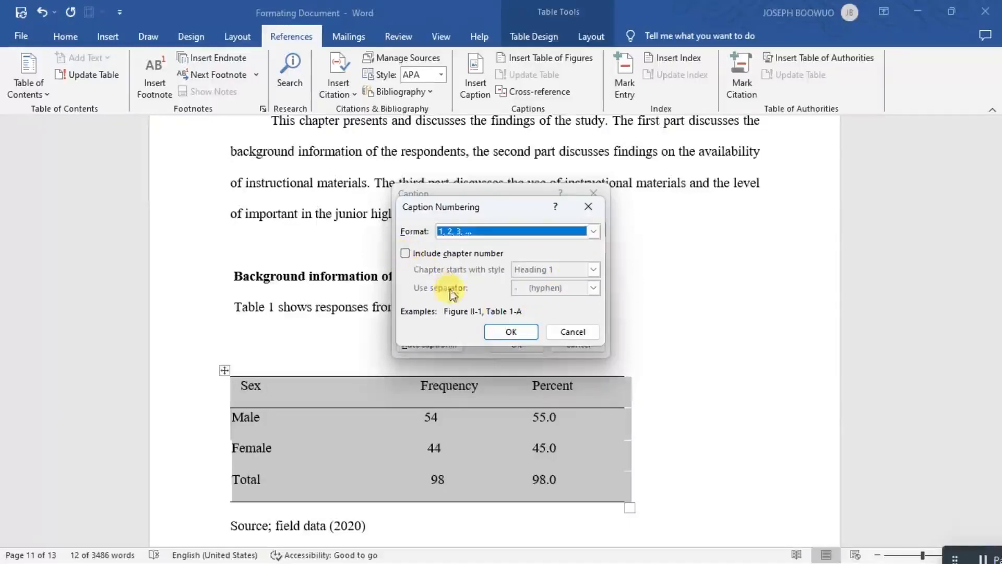
left_click(510, 332)
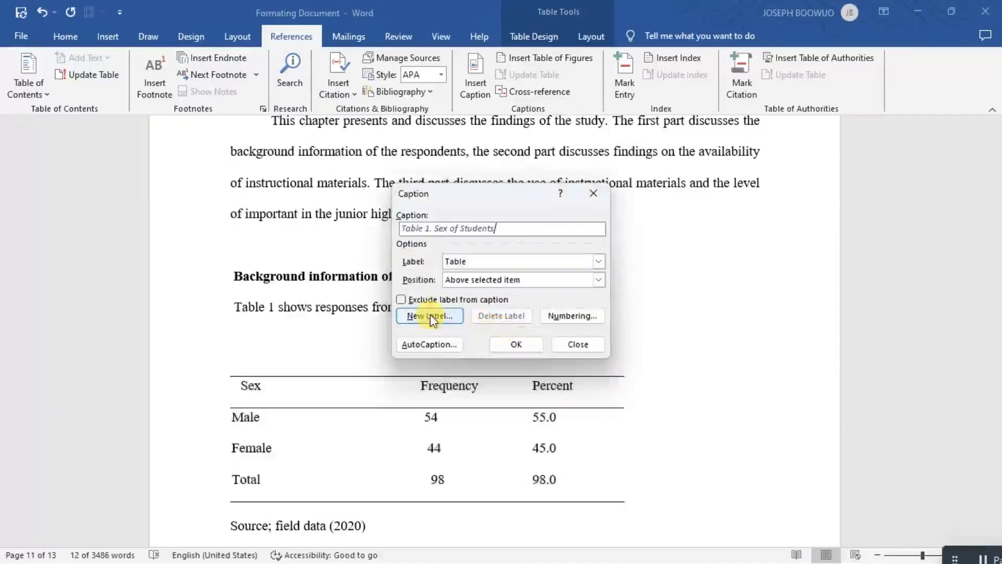
left_click(509, 347)
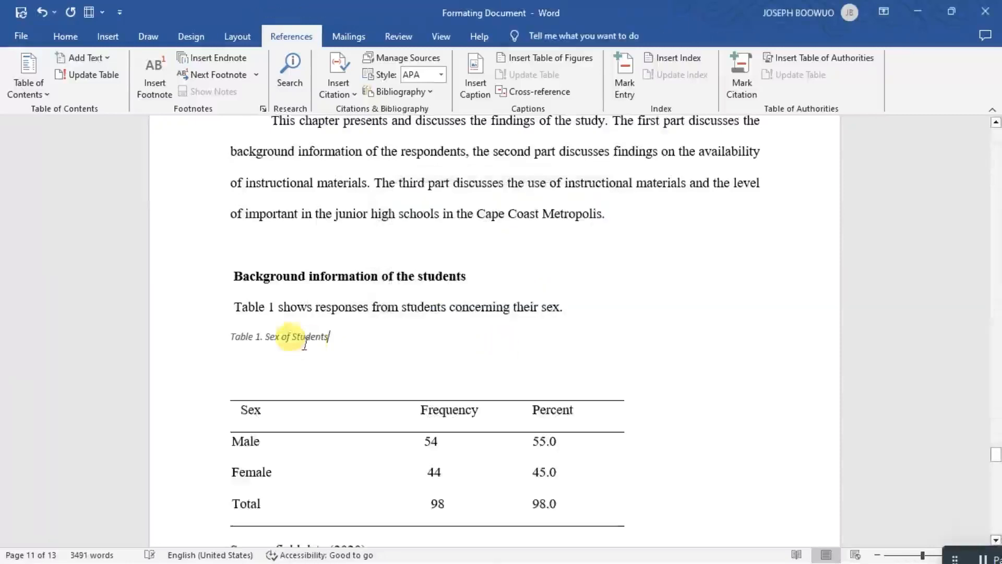
Make the inserted caption "Table 1. Sex of Students" bold.
left_click(270, 369)
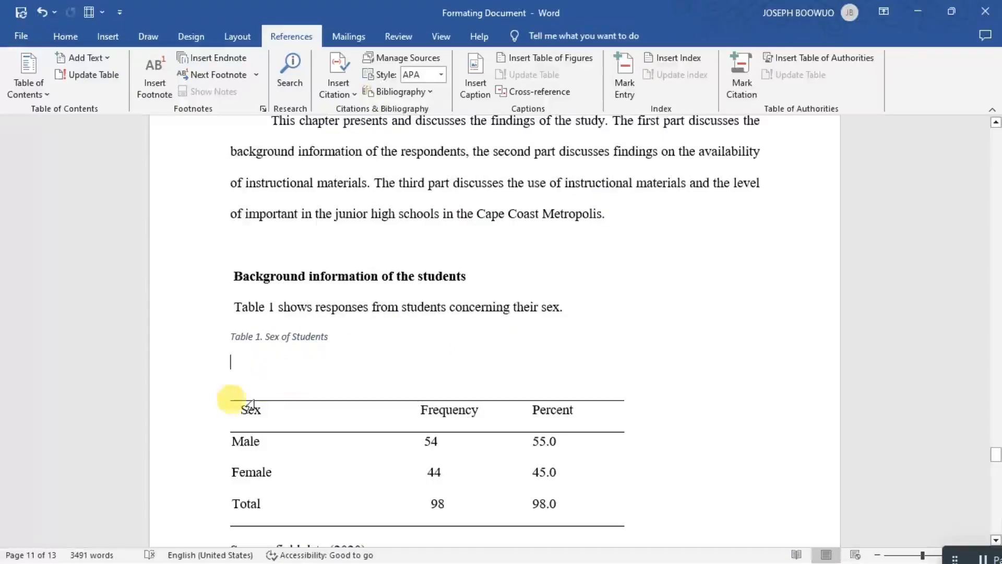
left_click(261, 336)
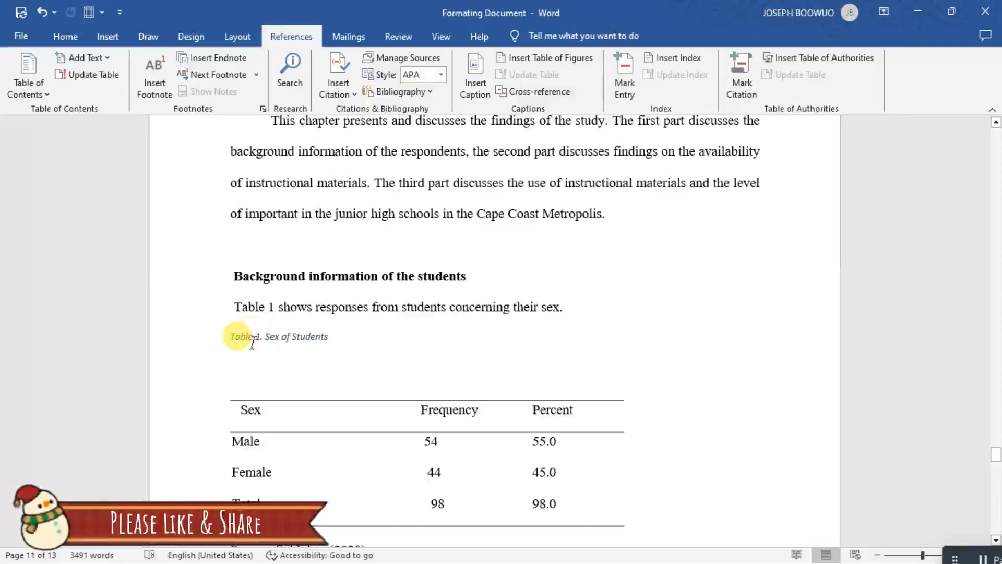
left_click(254, 339)
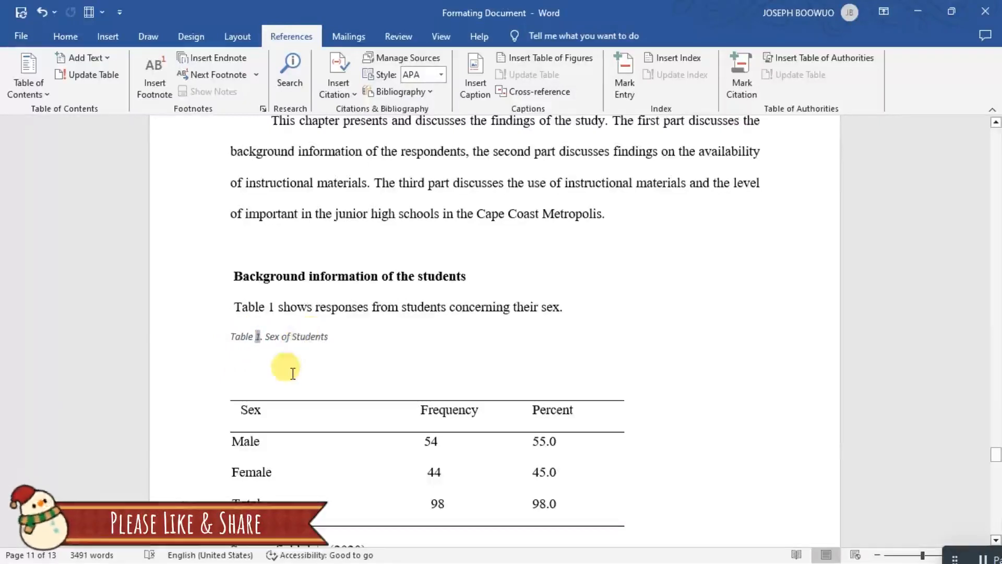
left_click(374, 337)
left_click_drag(351, 337, 206, 345)
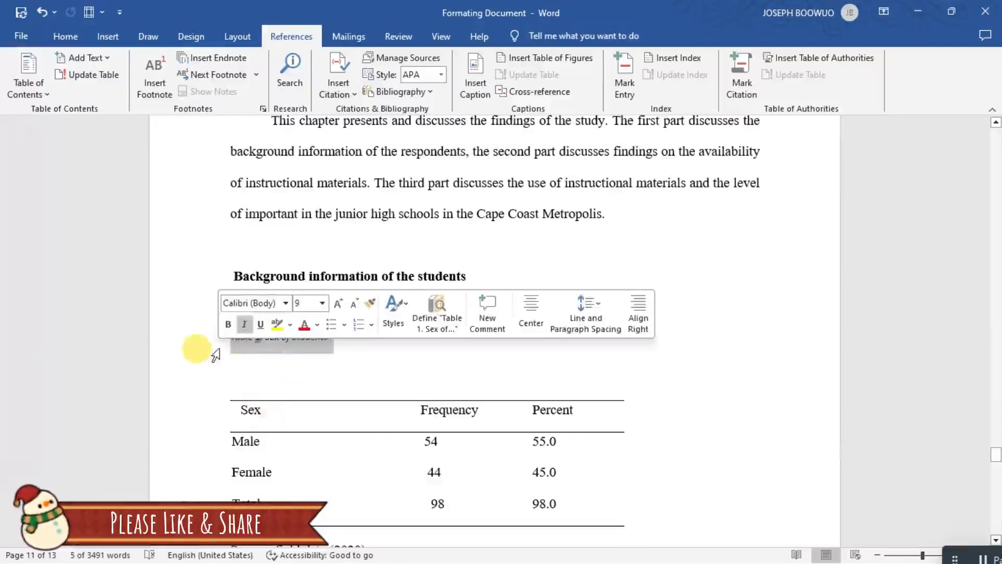
left_click(227, 329)
left_click(273, 389)
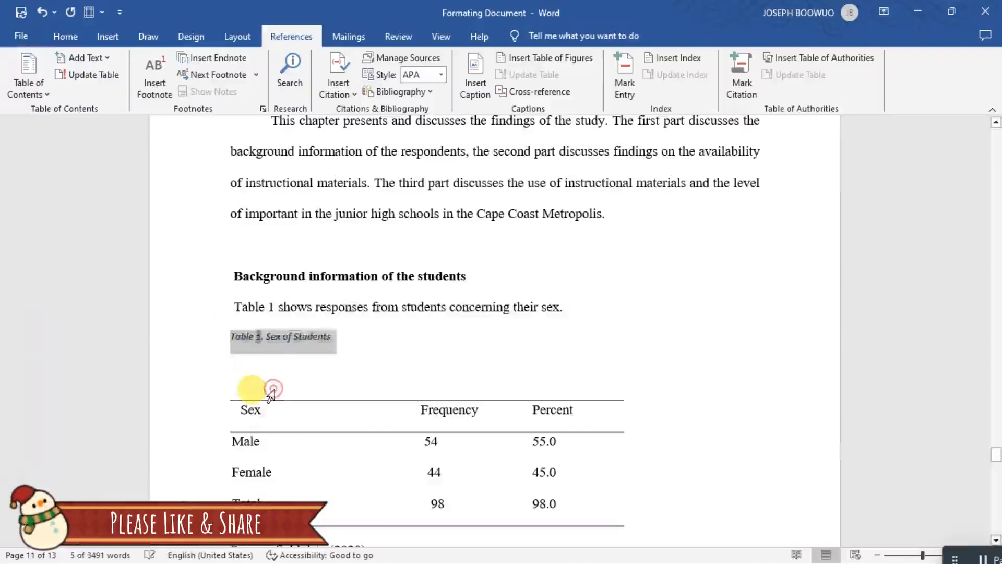
Cut the title "Age Distribution of Students" and delete the rest of the manually typed Table 2 caption line.
scroll(250, 416, "down", 4)
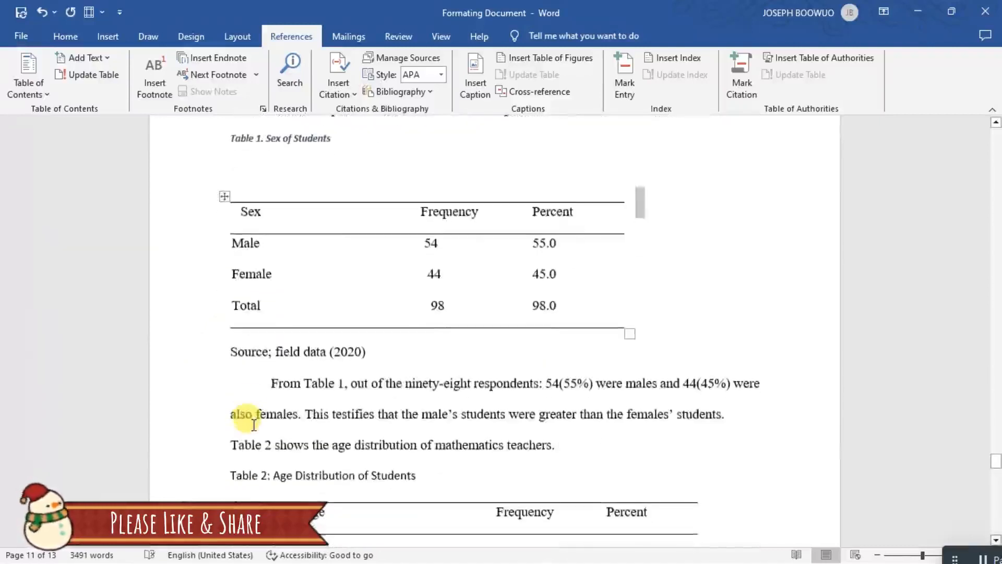
scroll(253, 426, "down", 3)
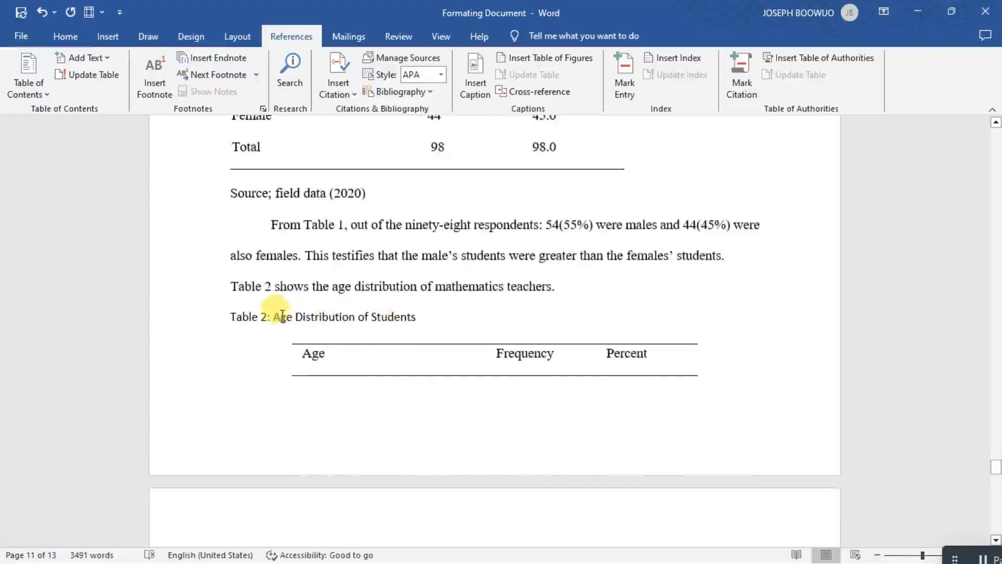
left_click_drag(273, 319, 416, 329)
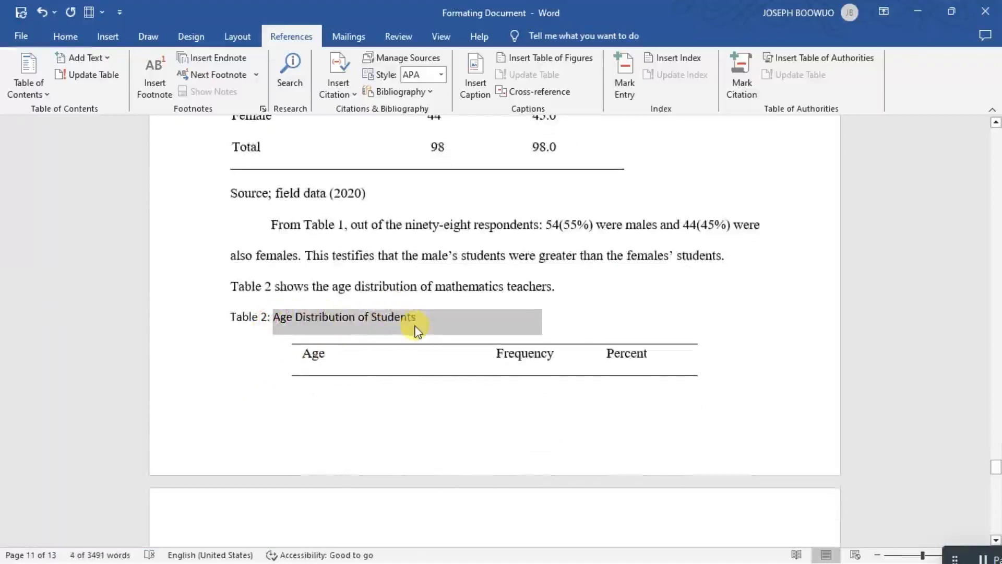
key("BackSpace")
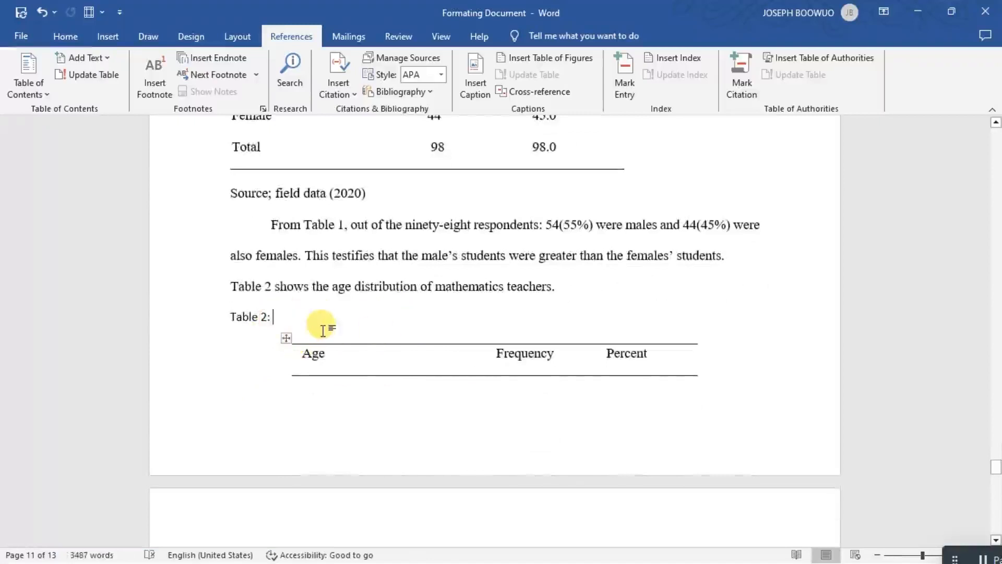
key("BackSpace")
key("BackSpace")
key("BackSpace")
key("BackSpace")
key("BackSpace")
key("BackSpace")
key("BackSpace")
key("BackSpace")
key("BackSpace")
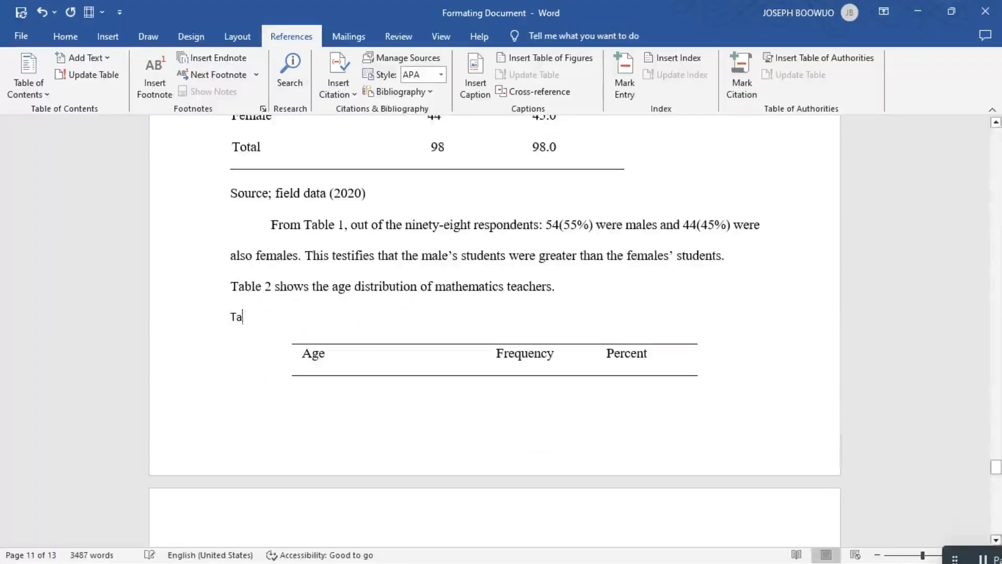
key("BackSpace")
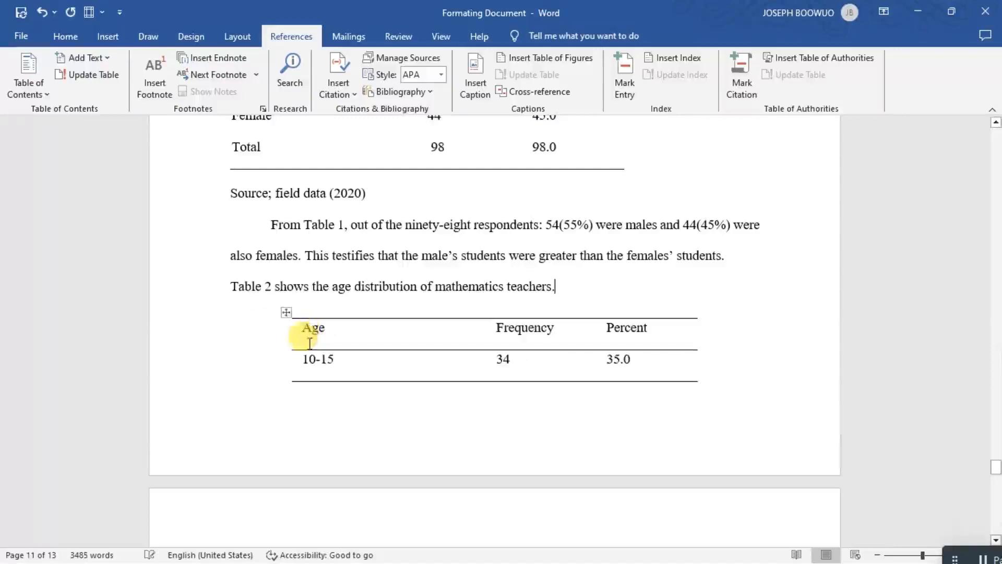
Insert the caption "Table 2. Age Distribution of Students" above the age distribution table, pasting the cut title after the automatic Table label.
left_click(284, 312)
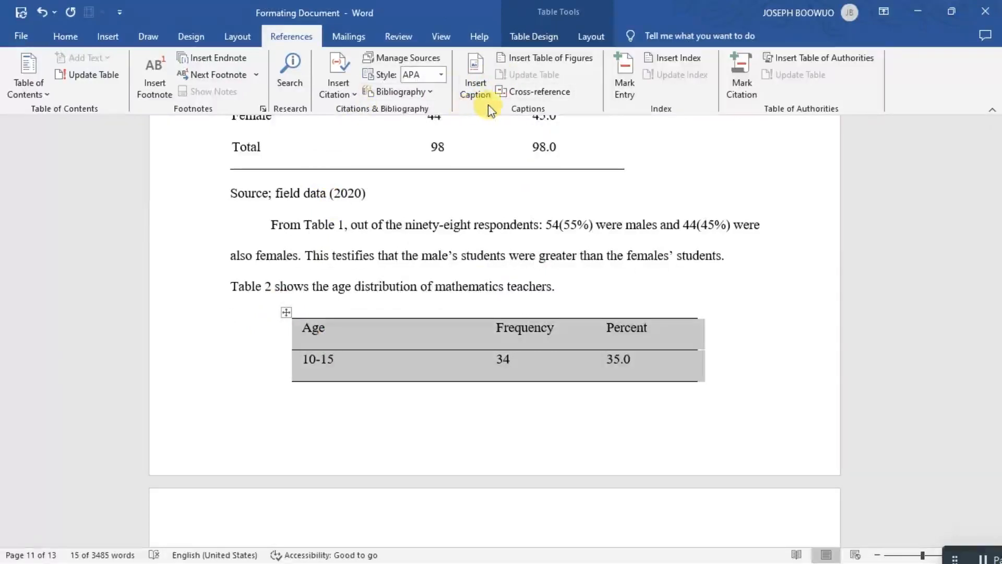
left_click(471, 76)
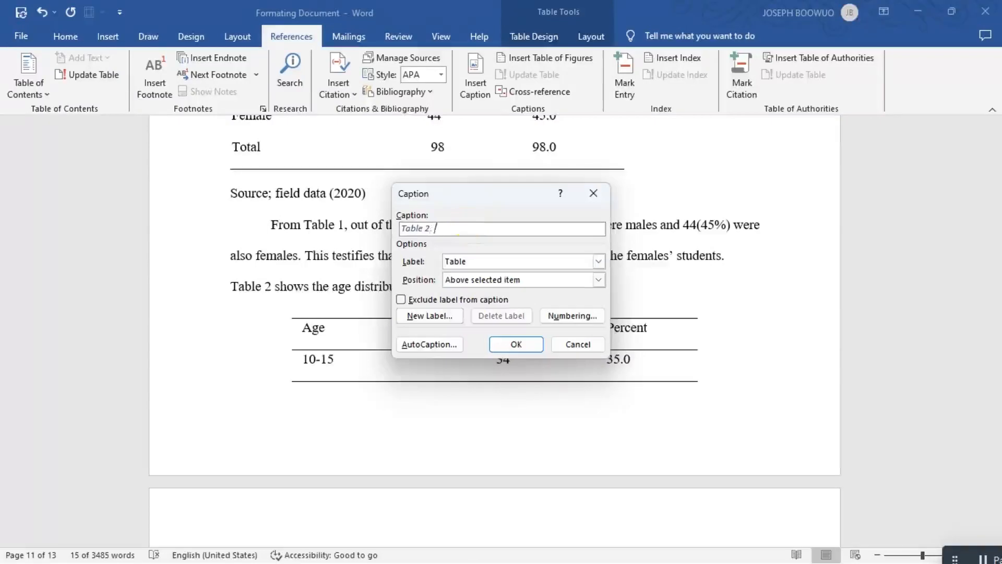
type("Age distribution of Students")
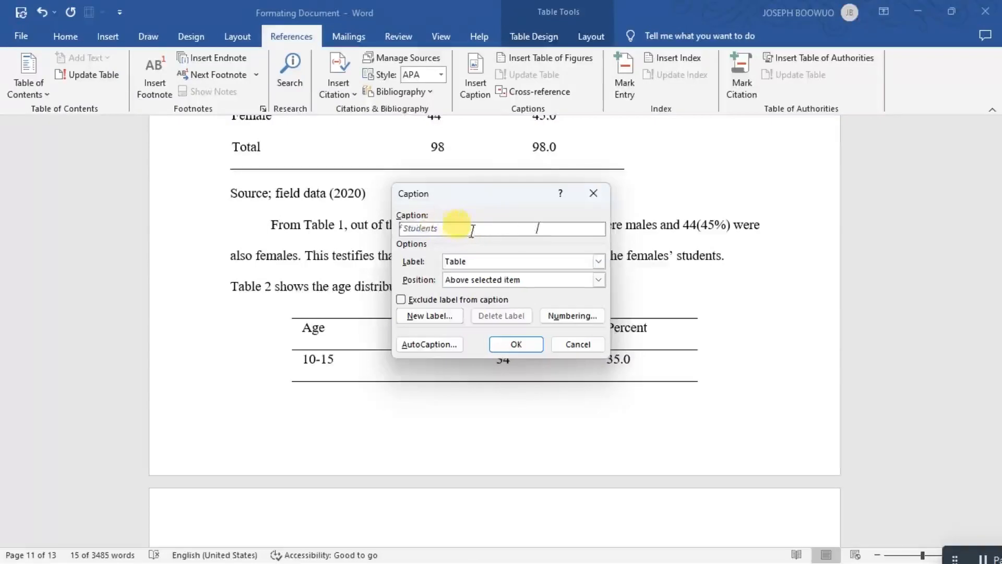
left_click_drag(479, 228, 399, 230)
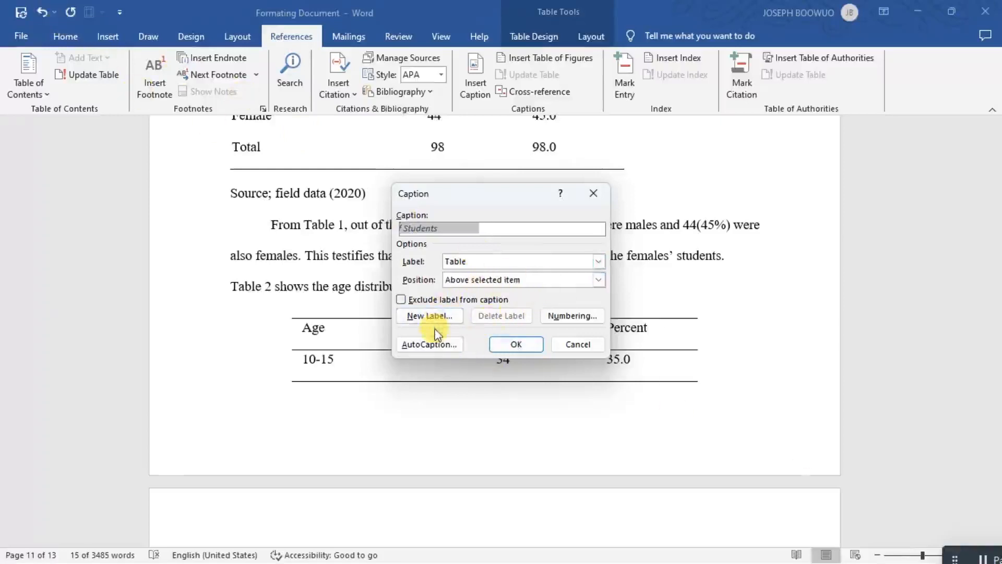
left_click(529, 345)
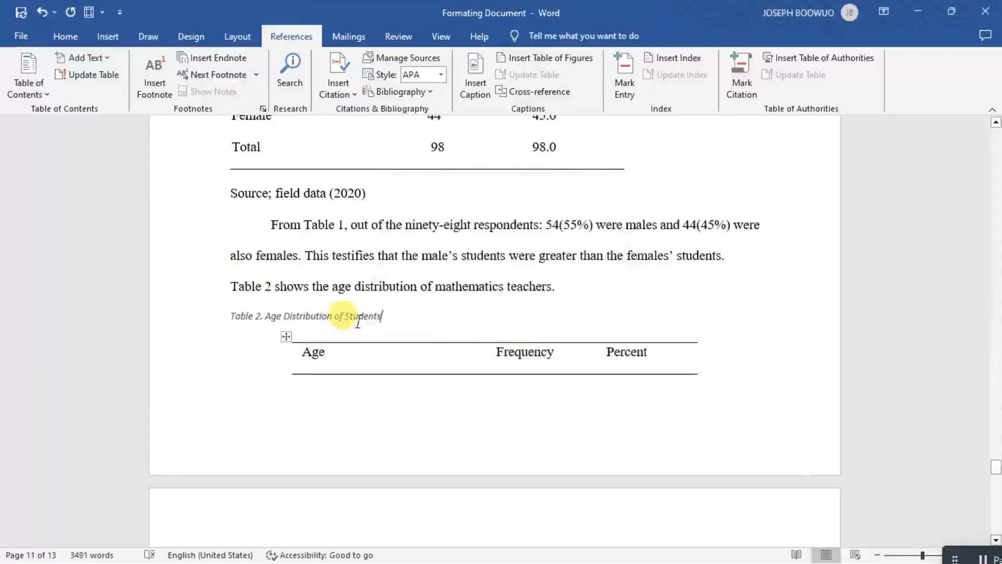
Make the caption "Table 2. Age Distribution of Students" bold.
left_click_drag(396, 309, 235, 315)
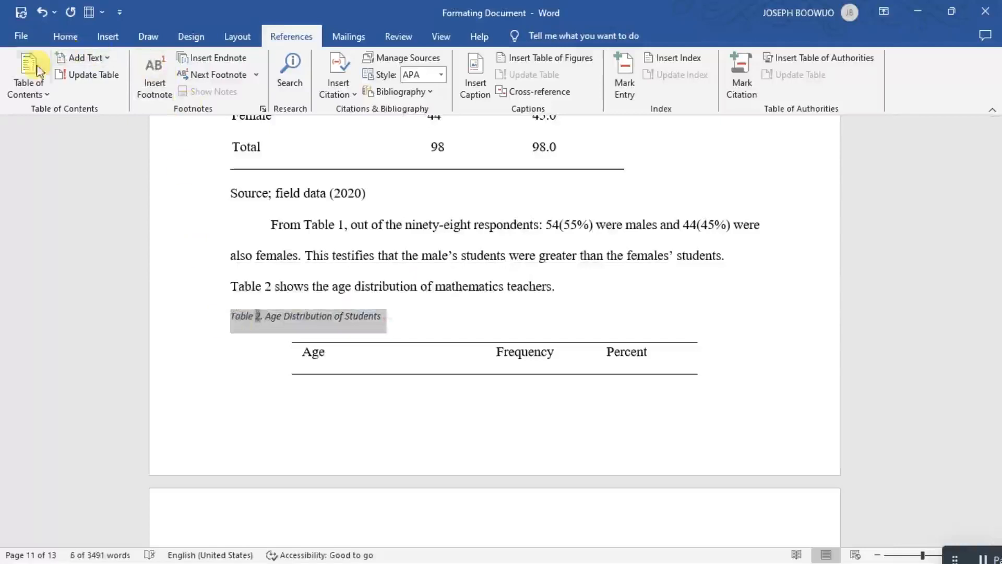
left_click(68, 45)
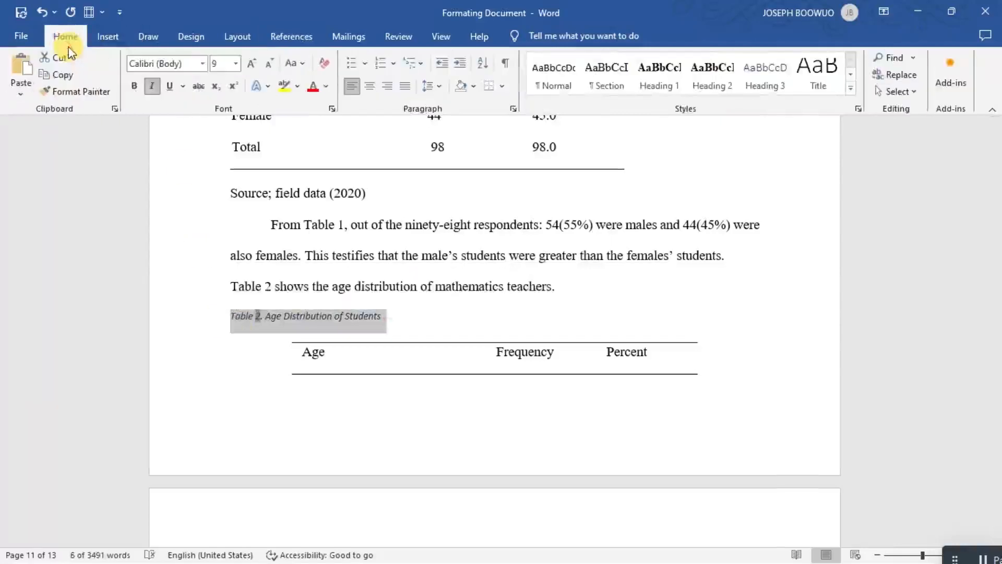
left_click(134, 86)
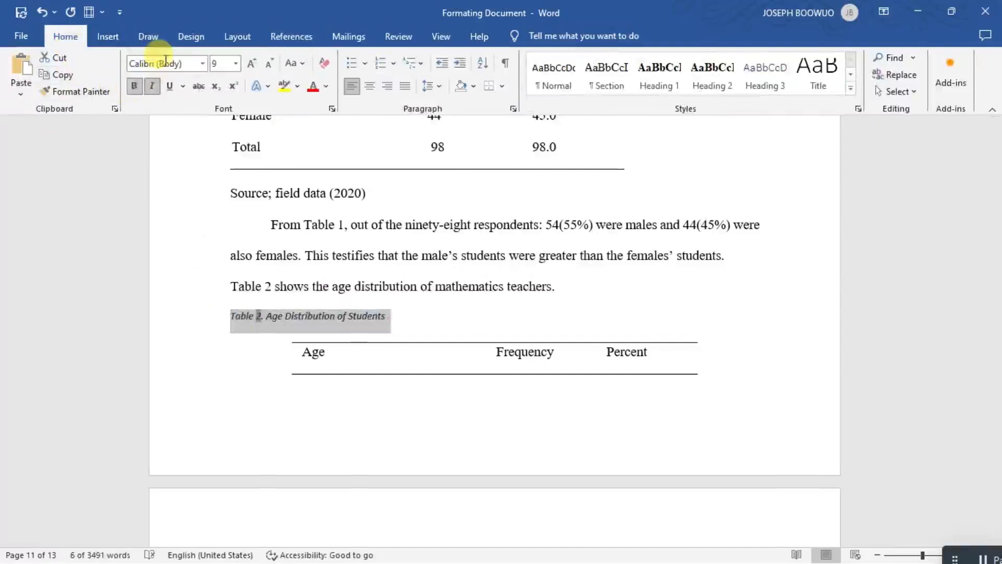
left_click(108, 36)
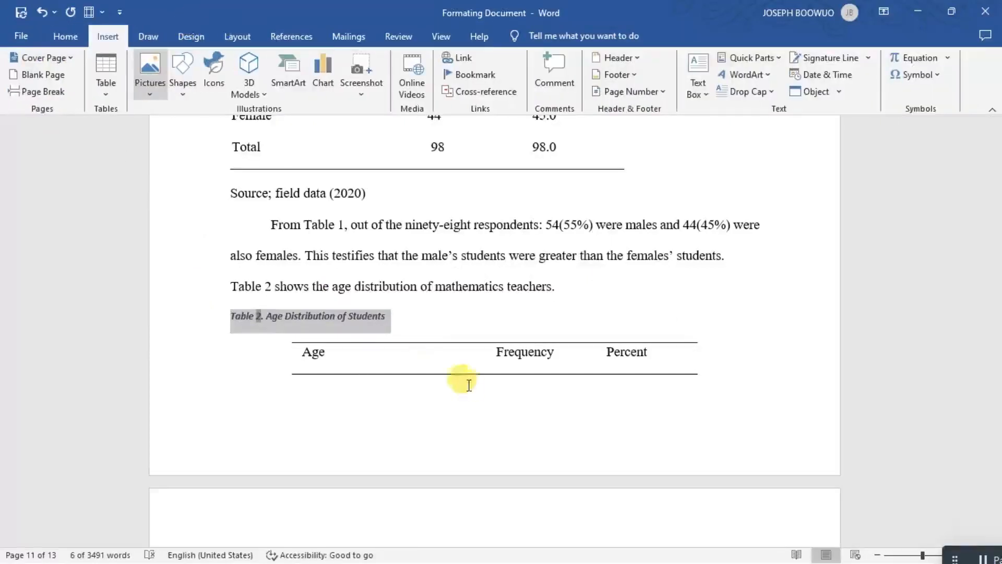
Cut the title ": Sex of teachers" and delete the rest of the manually typed Table 3 caption line.
scroll(469, 385, "down", 5)
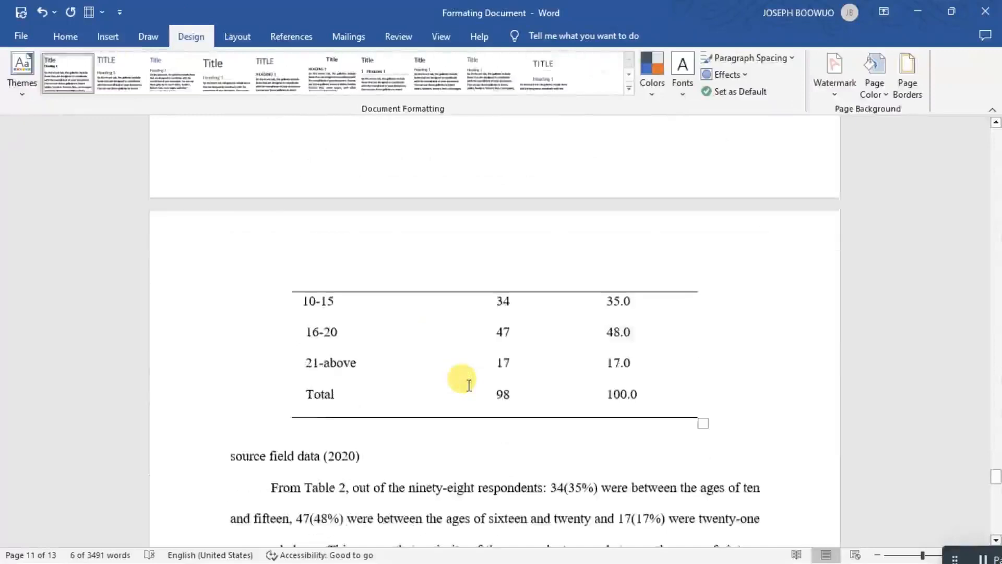
scroll(469, 386, "down", 5)
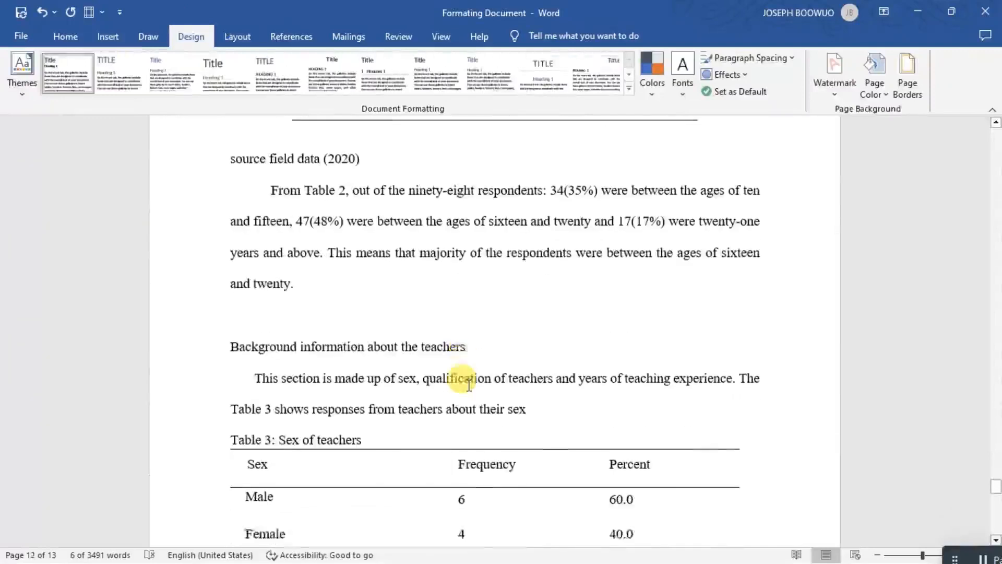
scroll(469, 385, "down", 2)
scroll(462, 382, "down", 1)
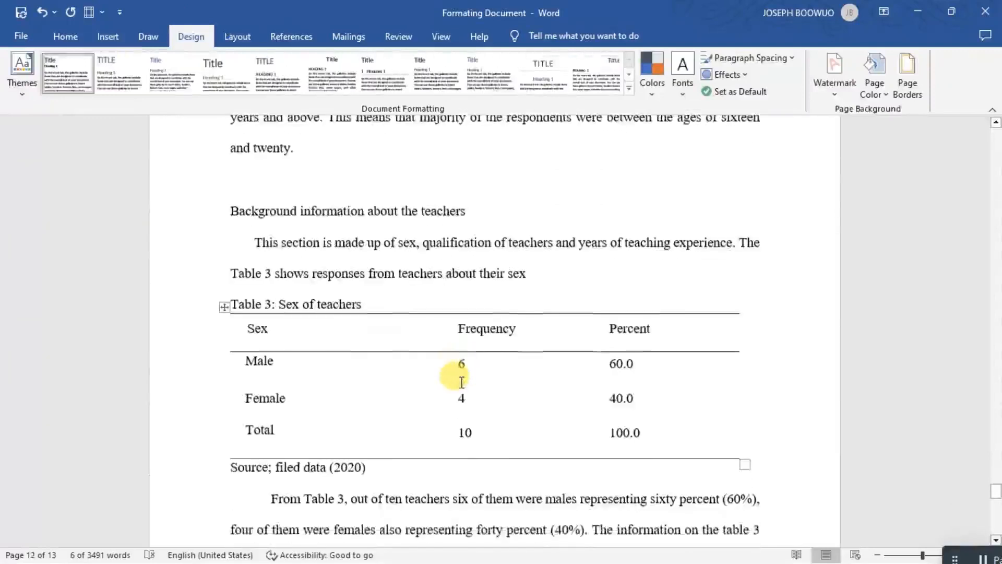
left_click_drag(379, 298, 358, 302)
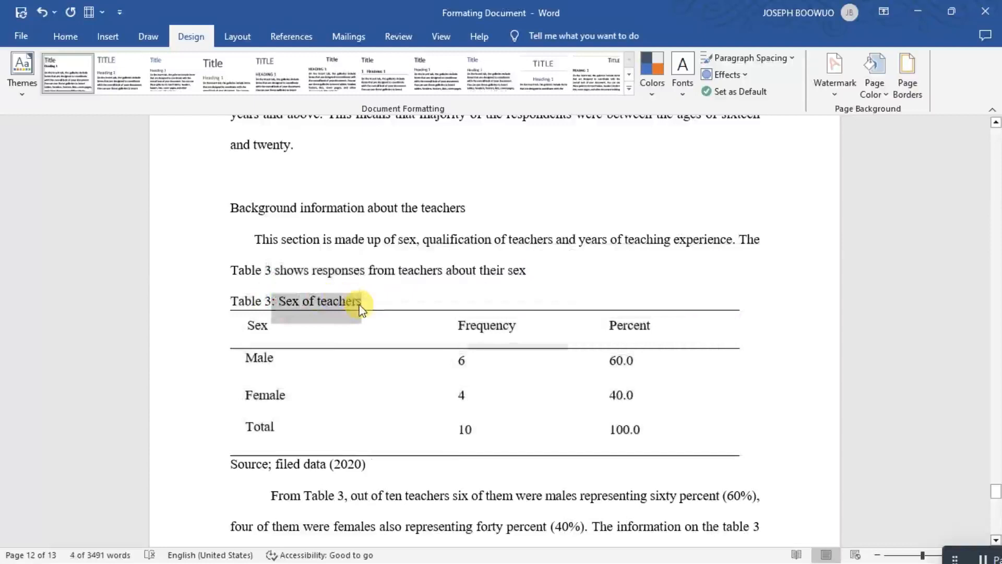
key("Delete")
key("BackSpace")
key("BackSpace")
key("BackSpace")
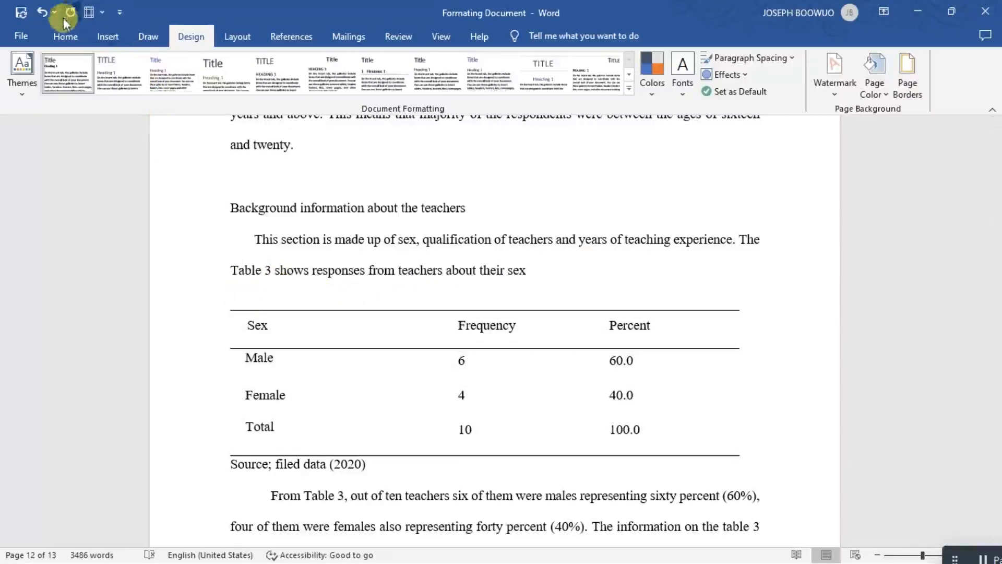
Insert the caption "Table 3: Sex of teachers" with label Table above the teachers' sex table, using a colon after the number.
left_click(292, 36)
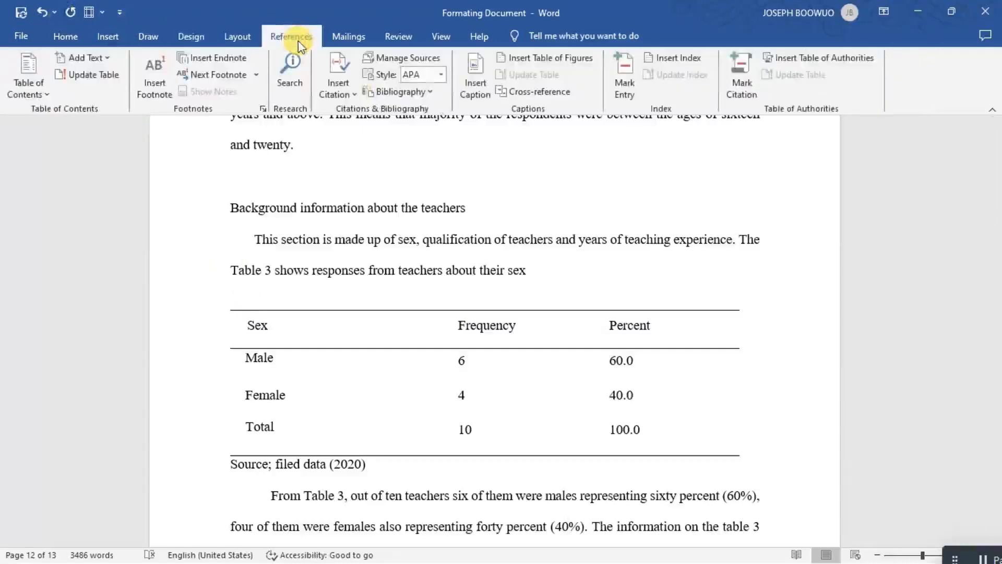
left_click(472, 81)
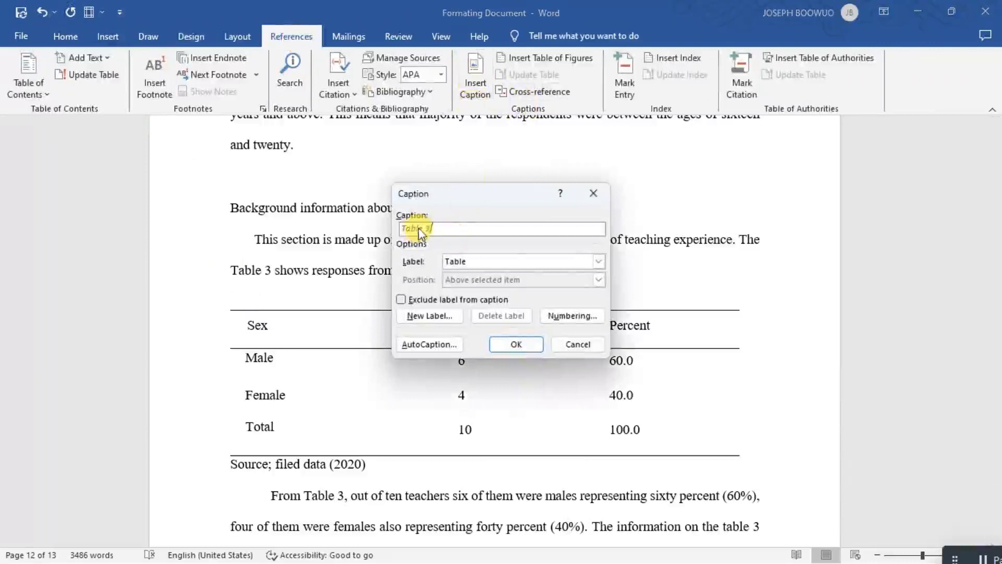
type(". : Sex of teachers")
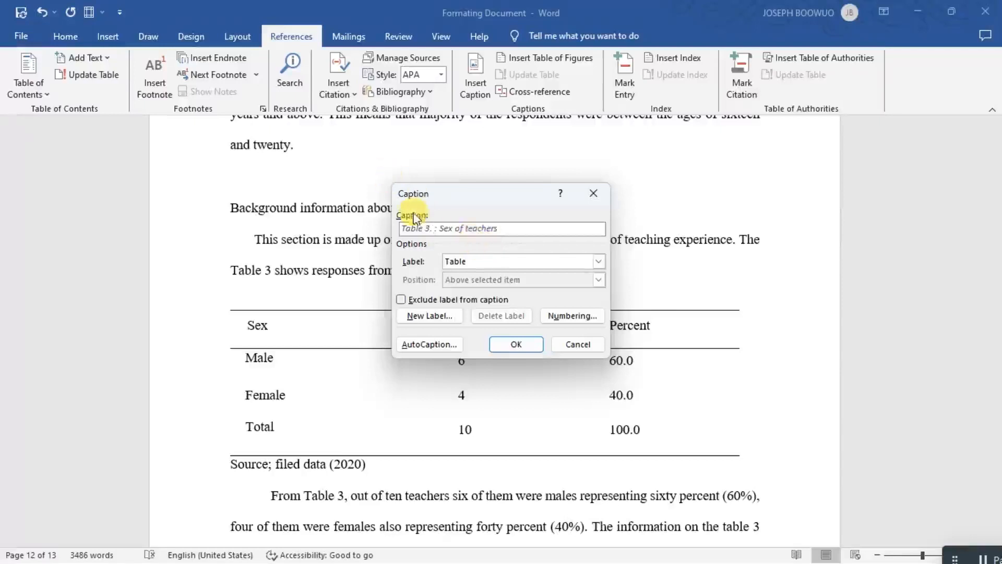
left_click(532, 343)
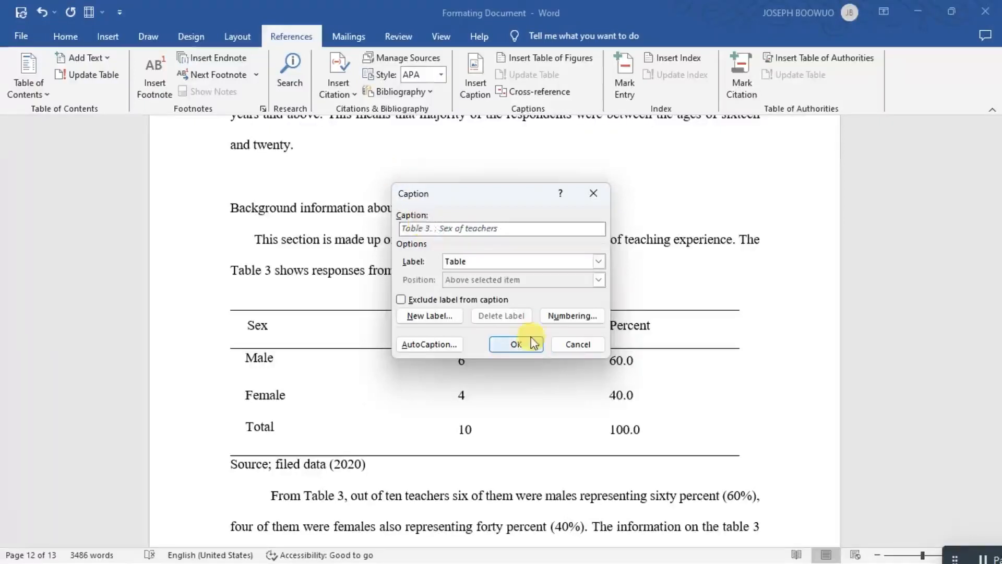
key("BackSpace")
key("BackSpace")
key("BackSpace")
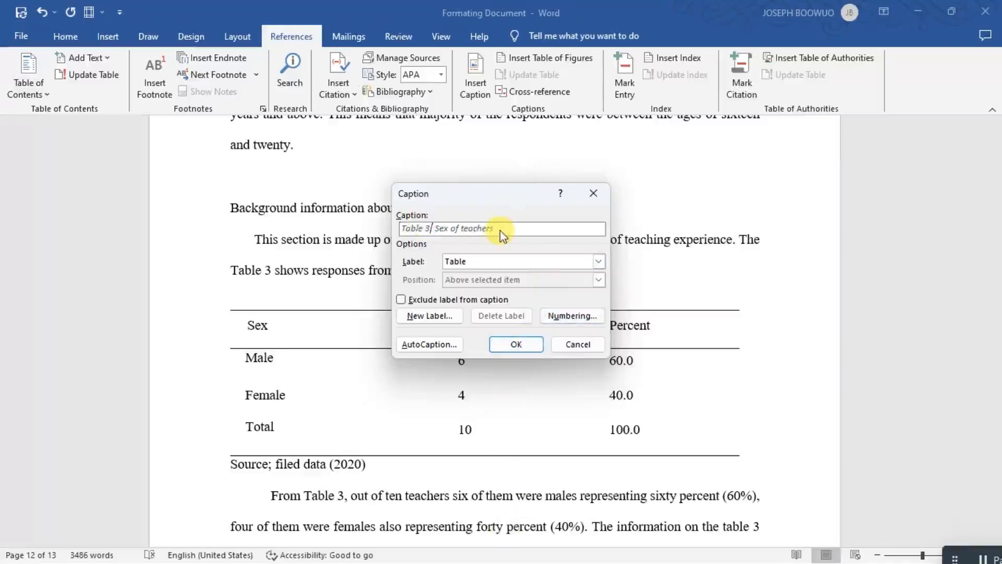
type(":")
left_click(516, 344)
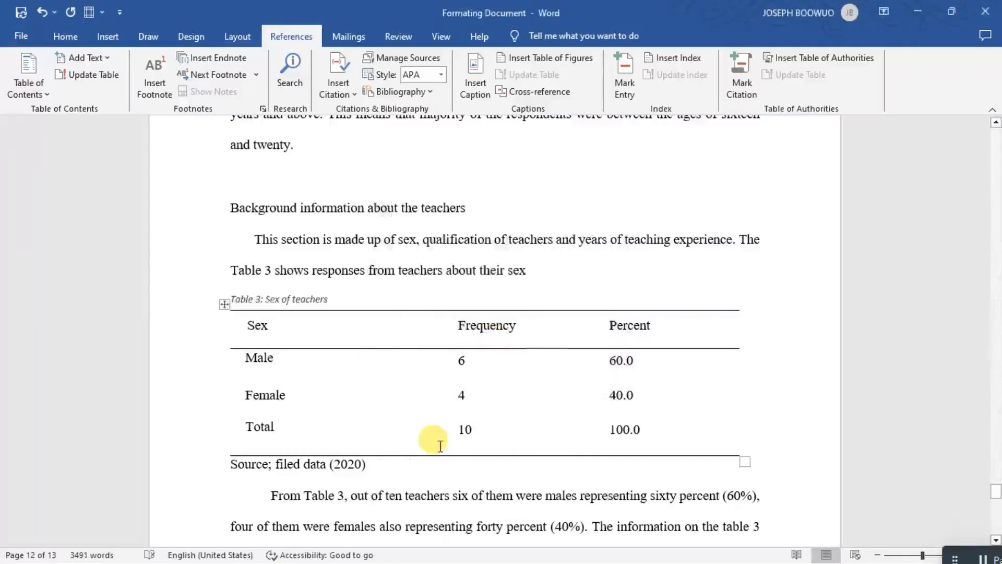
Delete the blank line above the heading "Background information about the teachers".
scroll(440, 447, "down", 3)
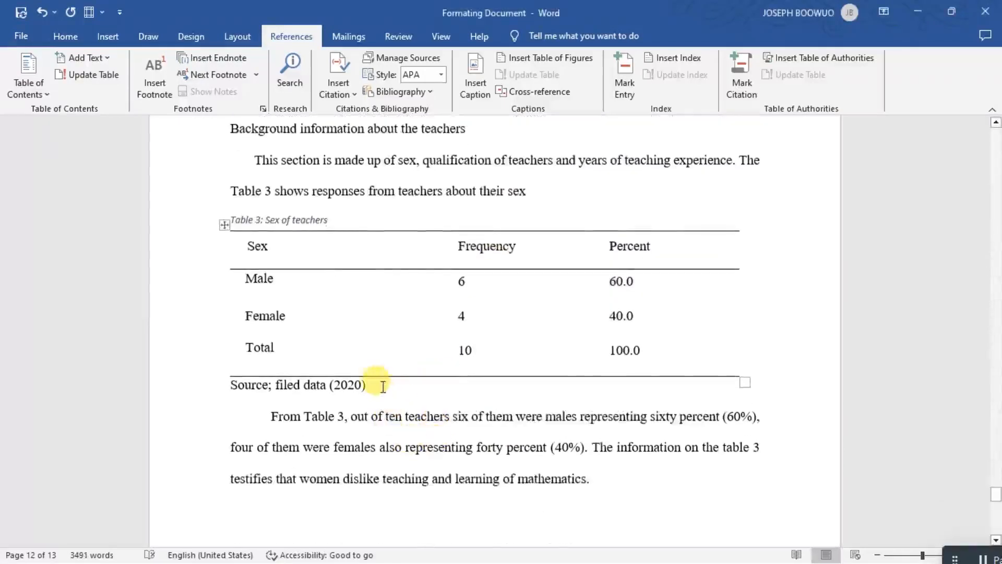
left_click_drag(383, 387, 237, 389)
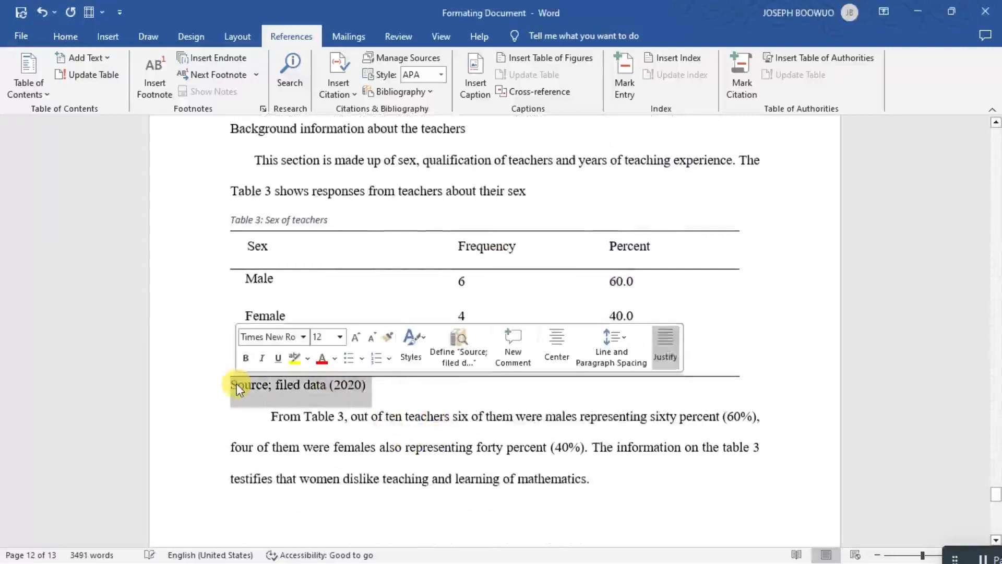
scroll(365, 467, "down", 1)
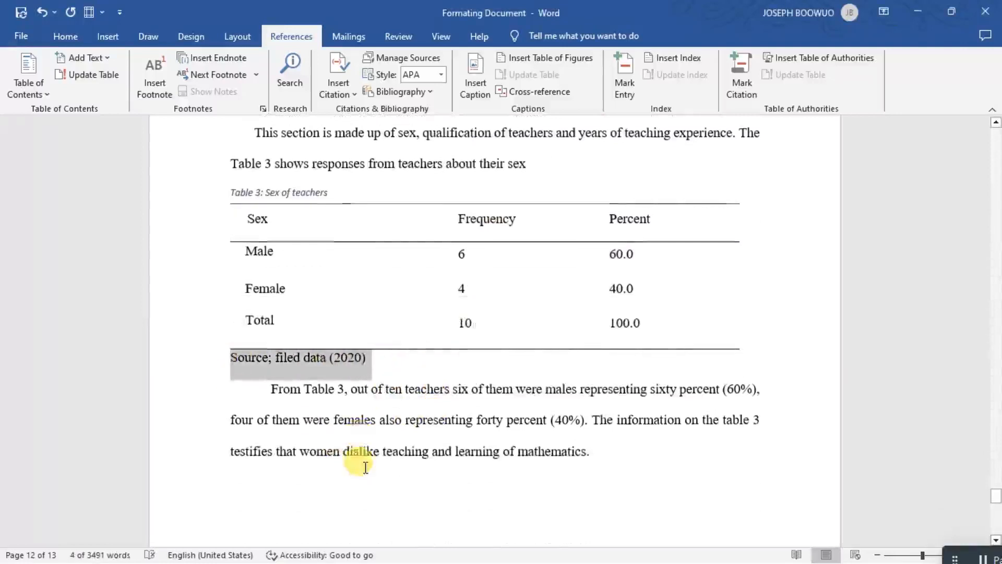
scroll(366, 467, "down", 15)
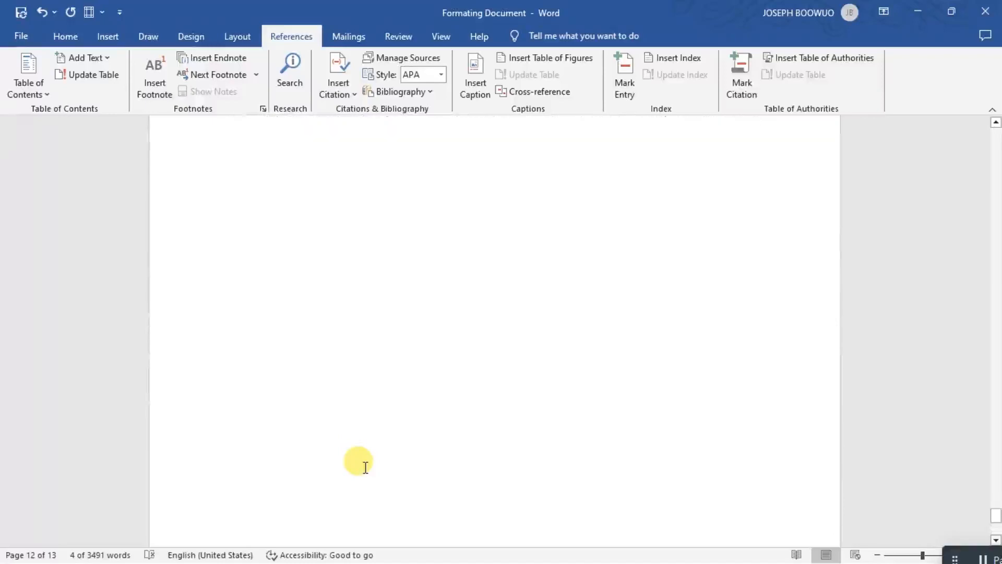
scroll(365, 467, "up", 12)
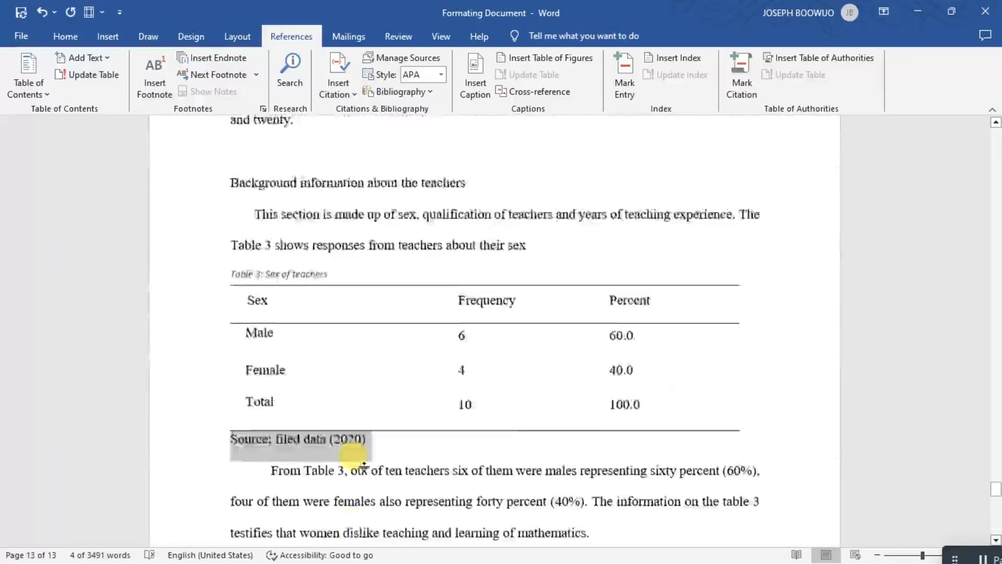
scroll(364, 467, "up", 7)
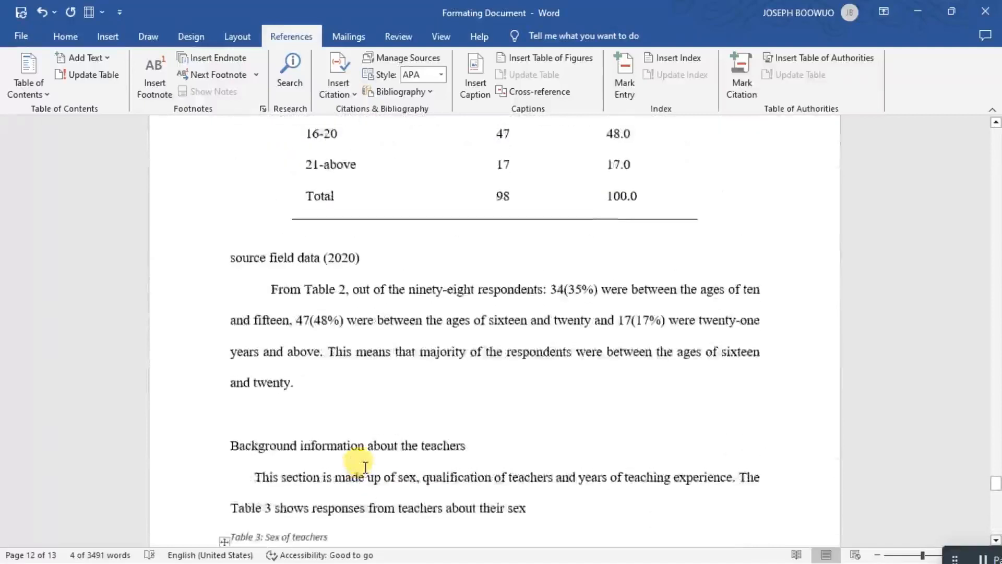
scroll(360, 464, "up", 3)
scroll(334, 465, "down", 5)
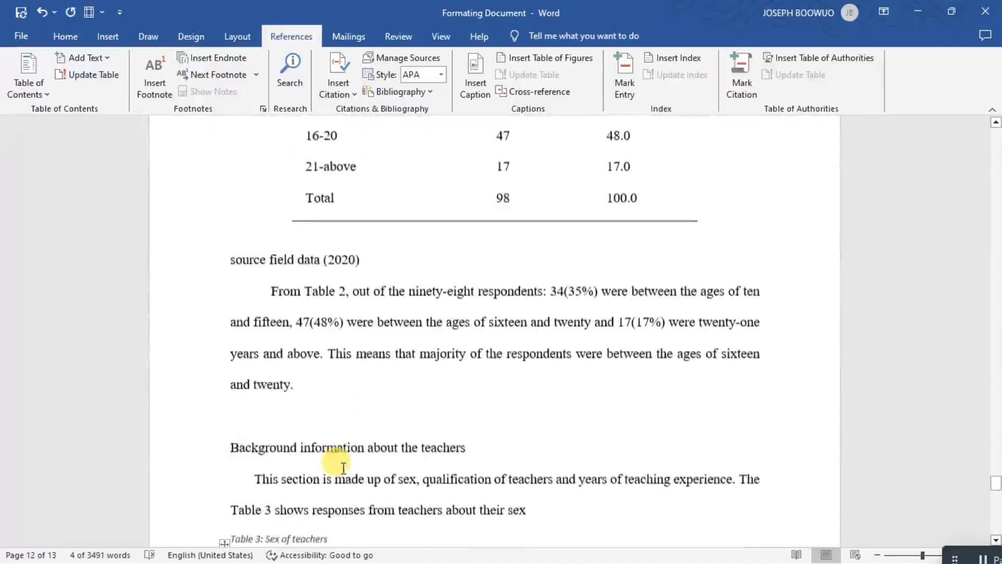
scroll(314, 433, "up", 1)
left_click(309, 422)
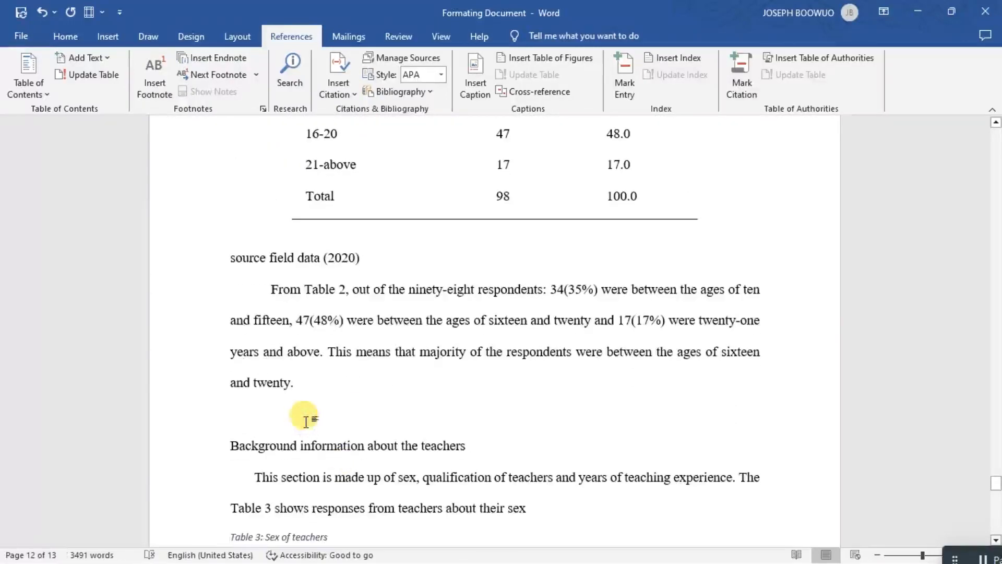
key("BackSpace")
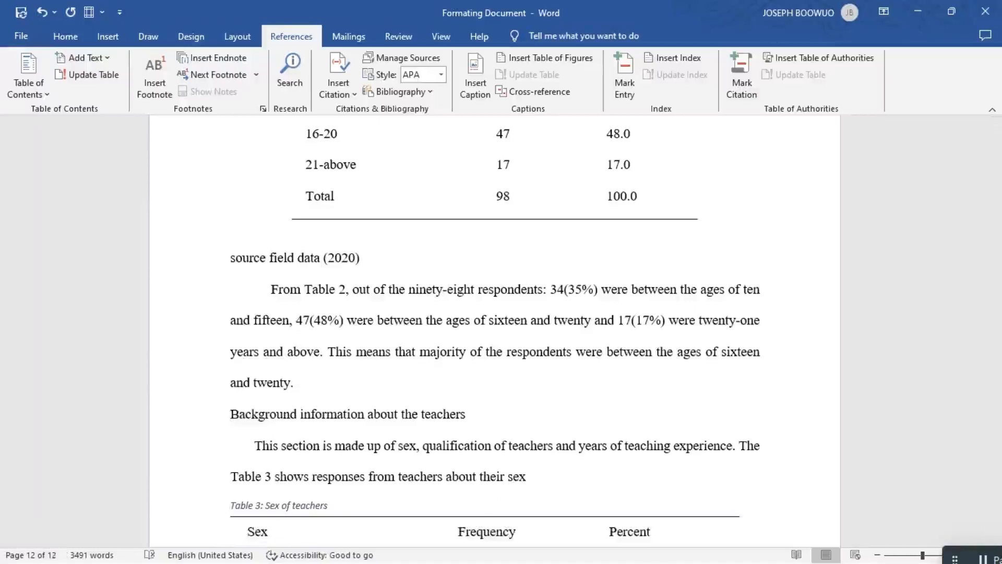
Set the left page margin to 2" for the whole document through custom margins.
scroll(495, 332, "up", 7)
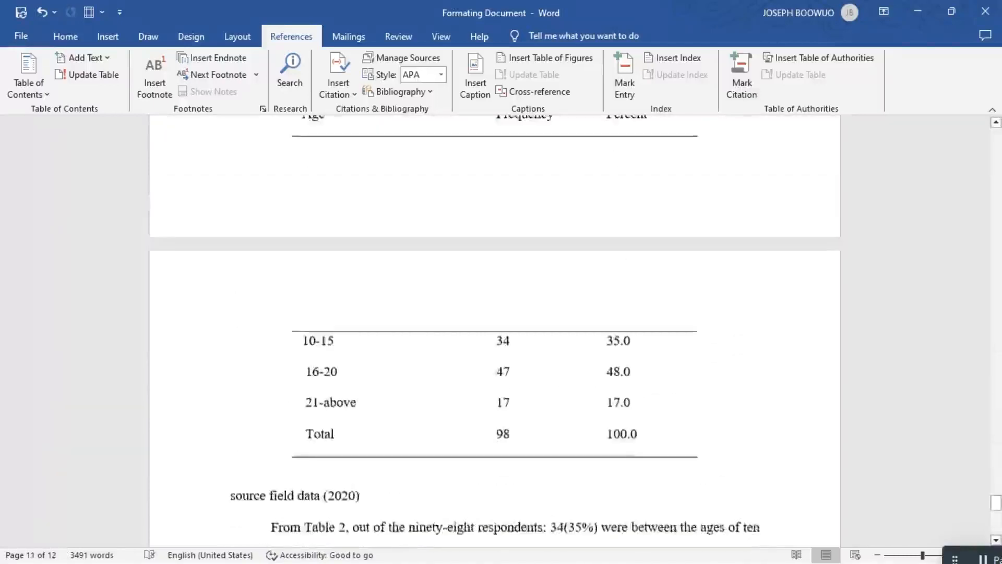
scroll(495, 332, "up", 5)
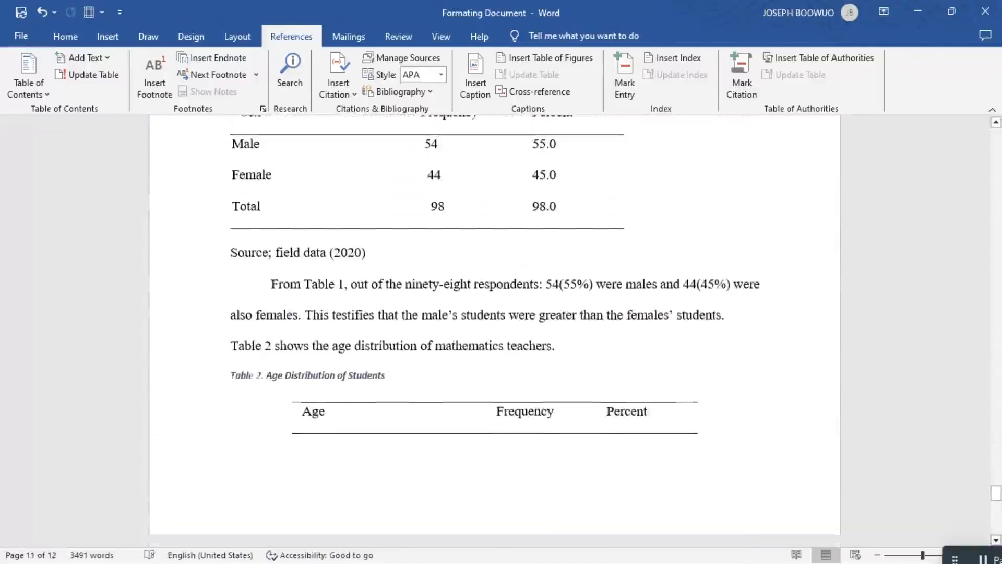
scroll(495, 332, "up", 18)
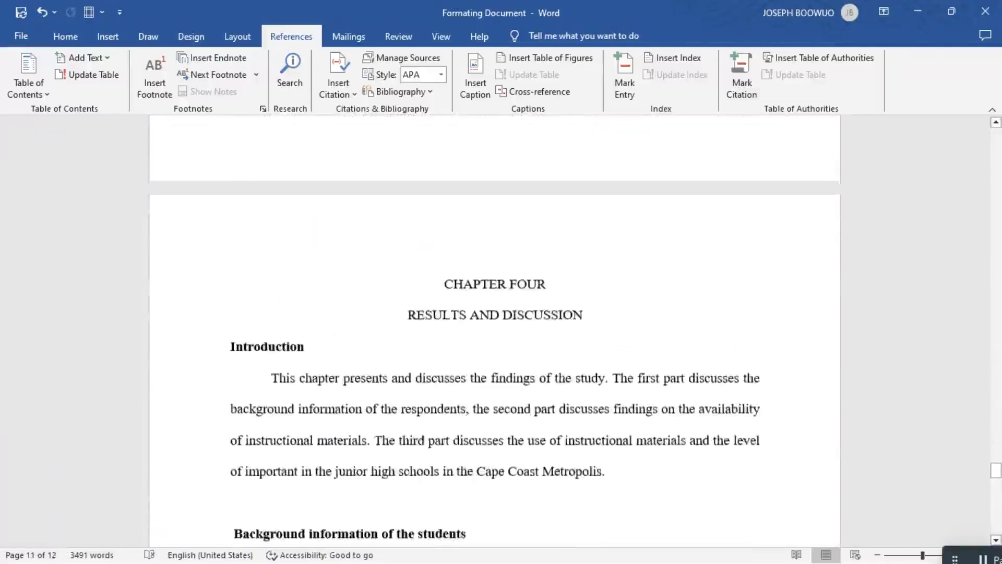
scroll(495, 332, "up", 4)
scroll(217, 393, "up", 6)
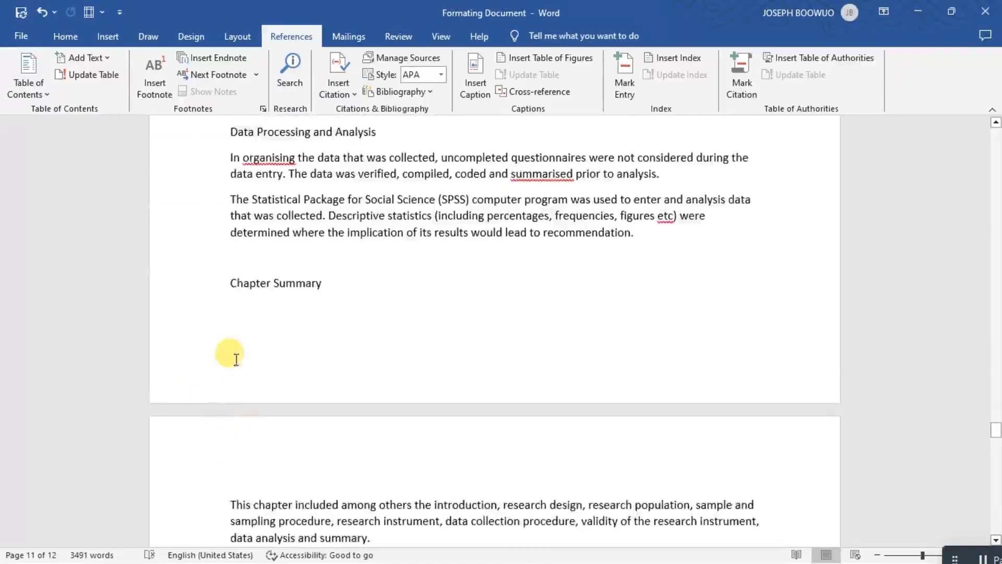
scroll(381, 395, "up", 10)
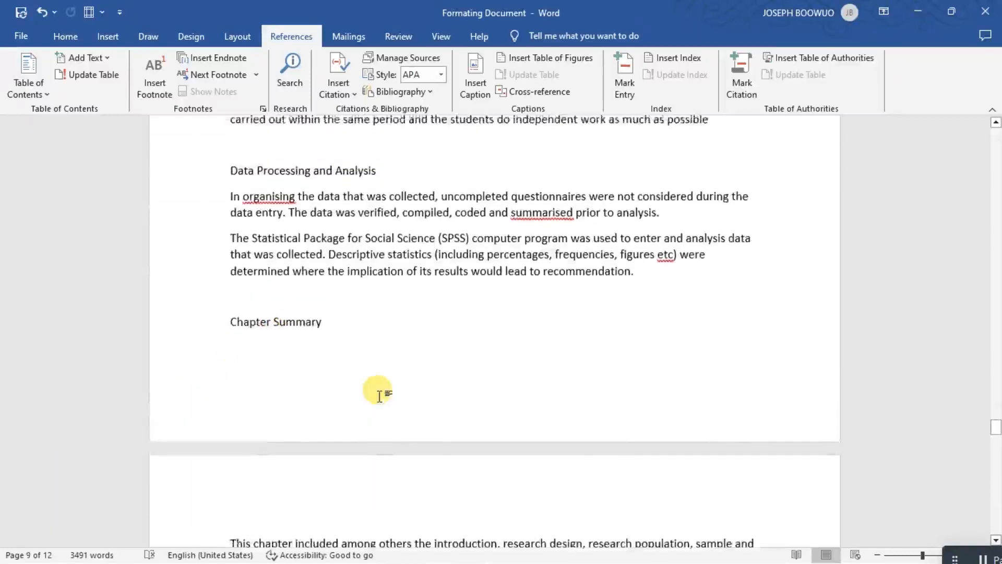
scroll(381, 395, "up", 4)
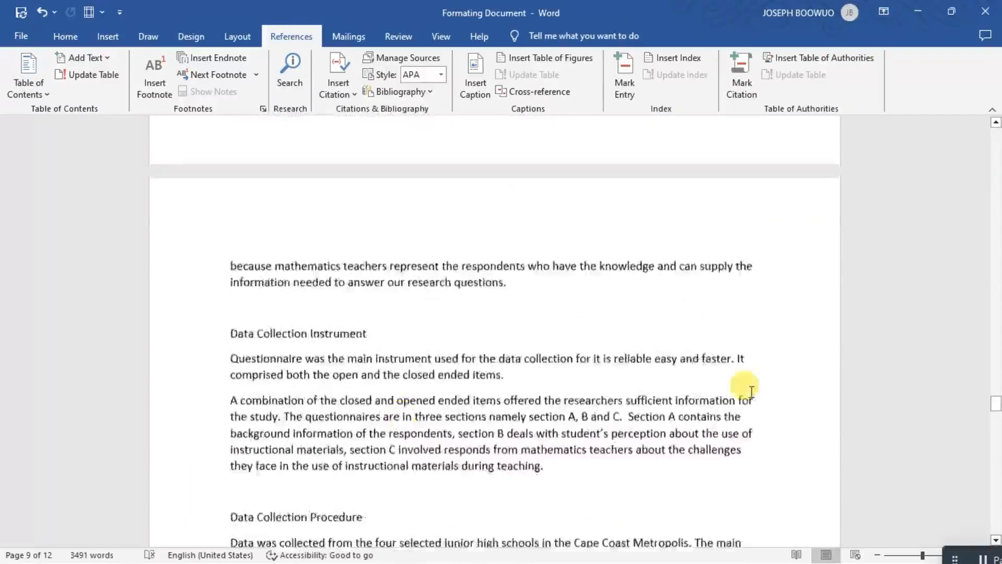
left_click_drag(995, 412, 962, 134)
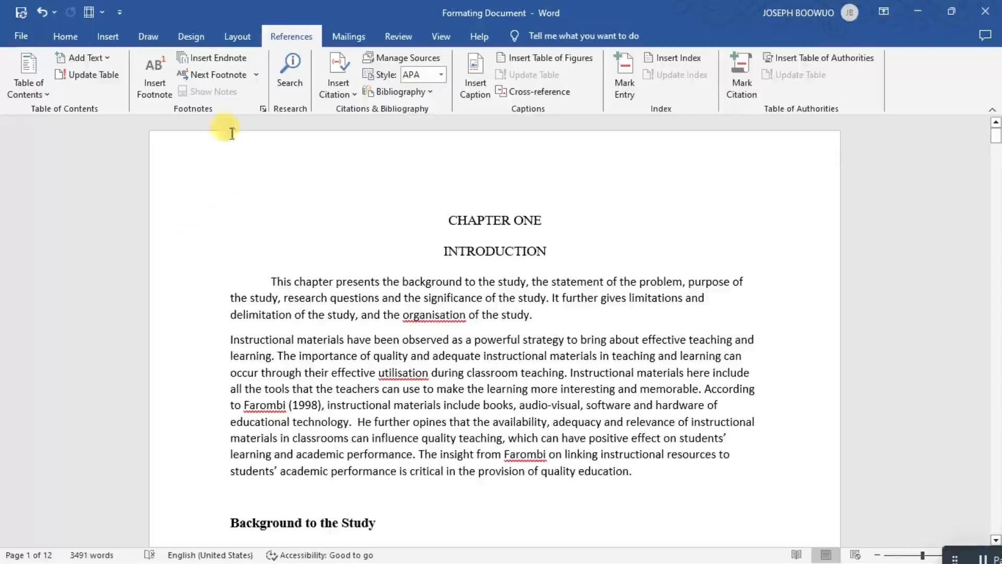
left_click(247, 34)
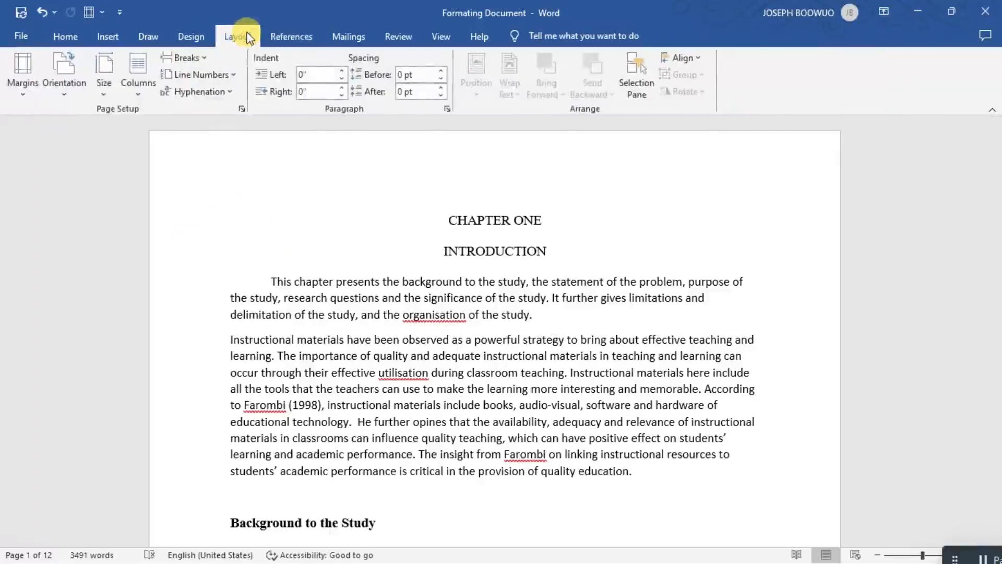
left_click(17, 84)
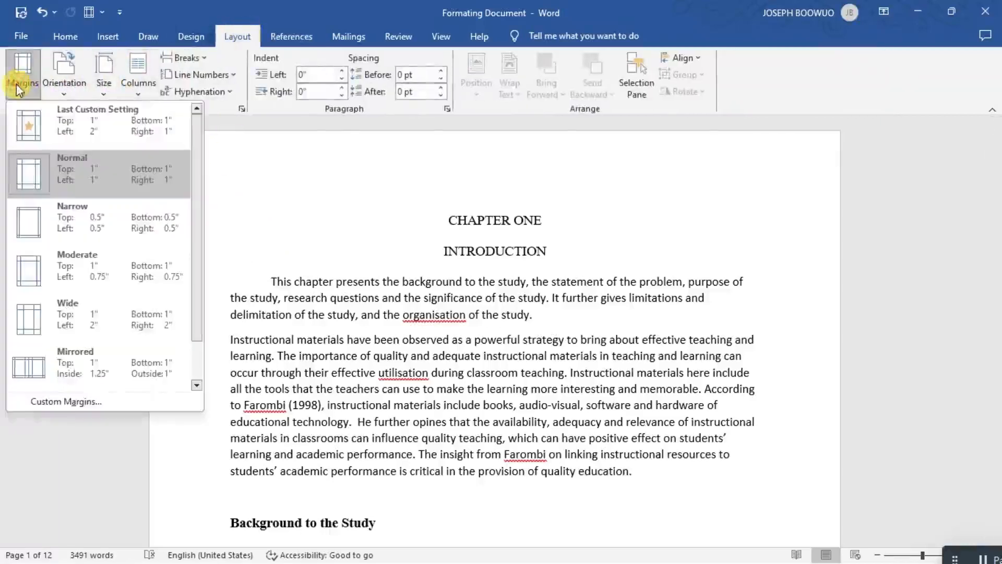
left_click(53, 405)
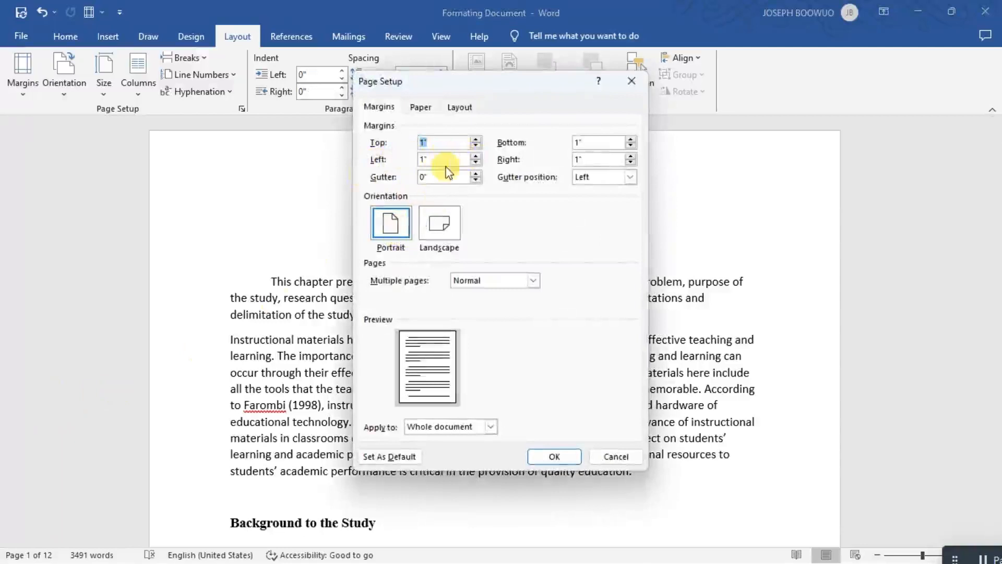
left_click(477, 156)
left_click(476, 156)
left_click(476, 155)
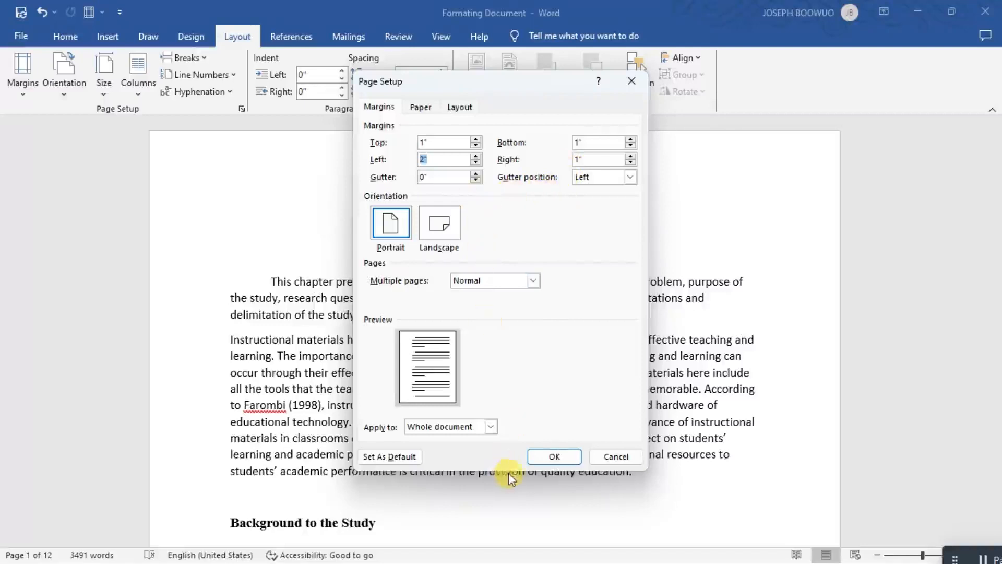
left_click(551, 451)
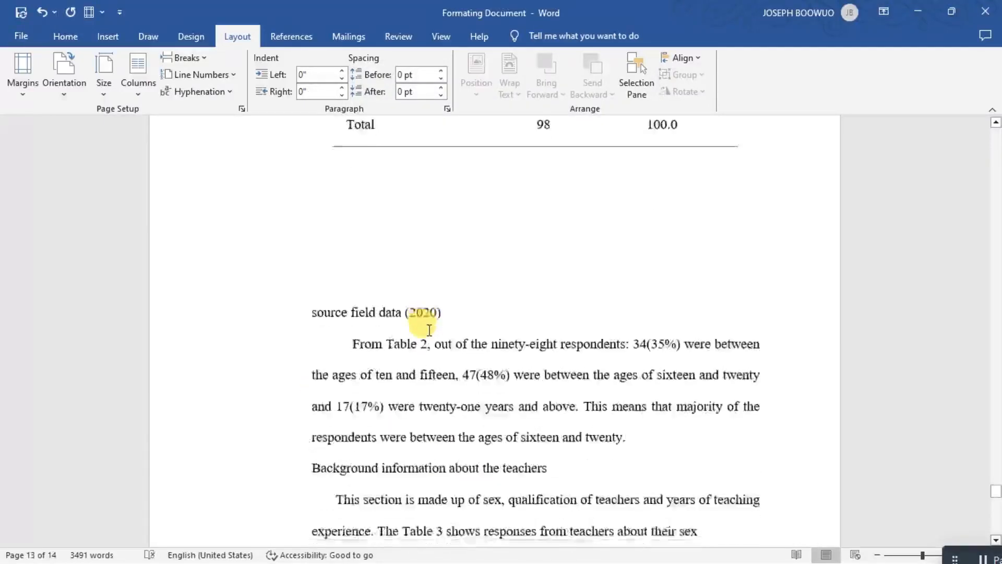
Review the page layout with the new margin from chapter four back through chapters three and two.
scroll(429, 330, "up", 10)
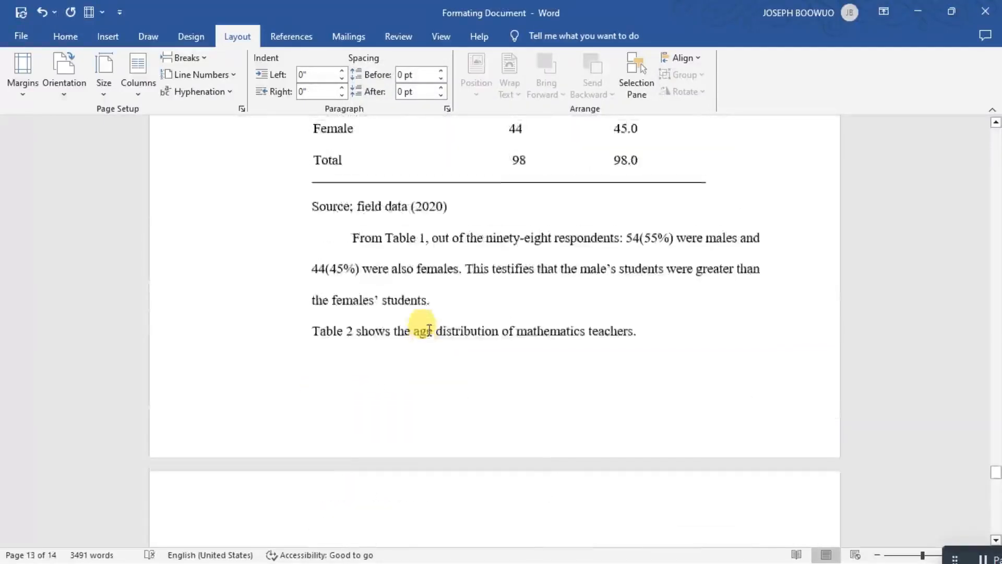
scroll(429, 330, "up", 10)
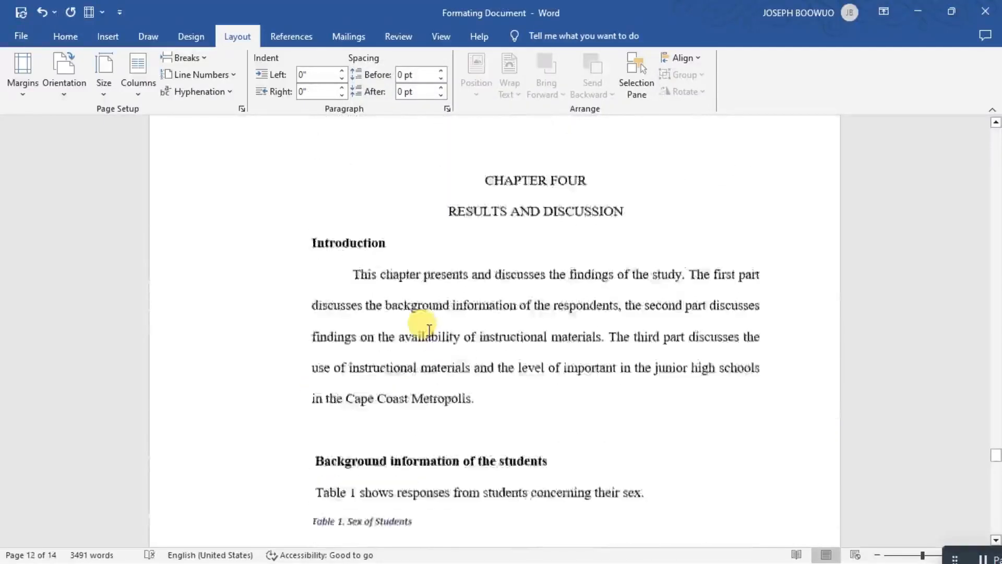
scroll(429, 330, "up", 1)
scroll(429, 330, "up", 3)
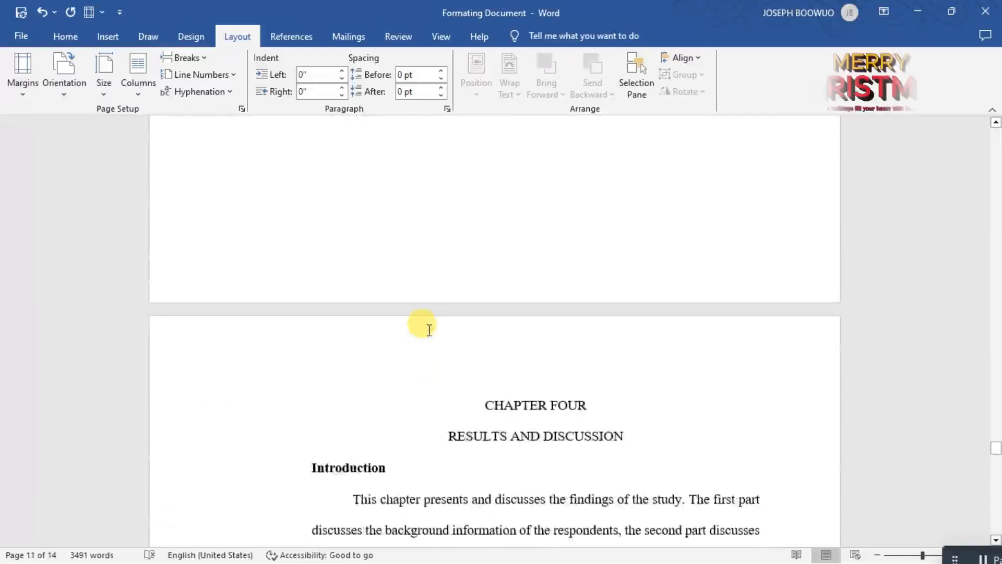
scroll(421, 326, "down", 4)
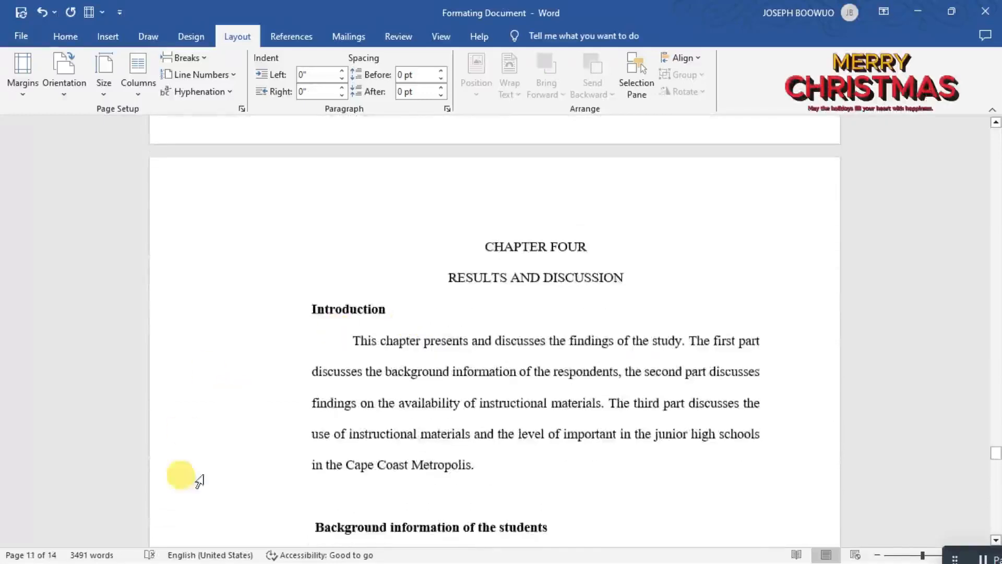
scroll(389, 386, "up", 12)
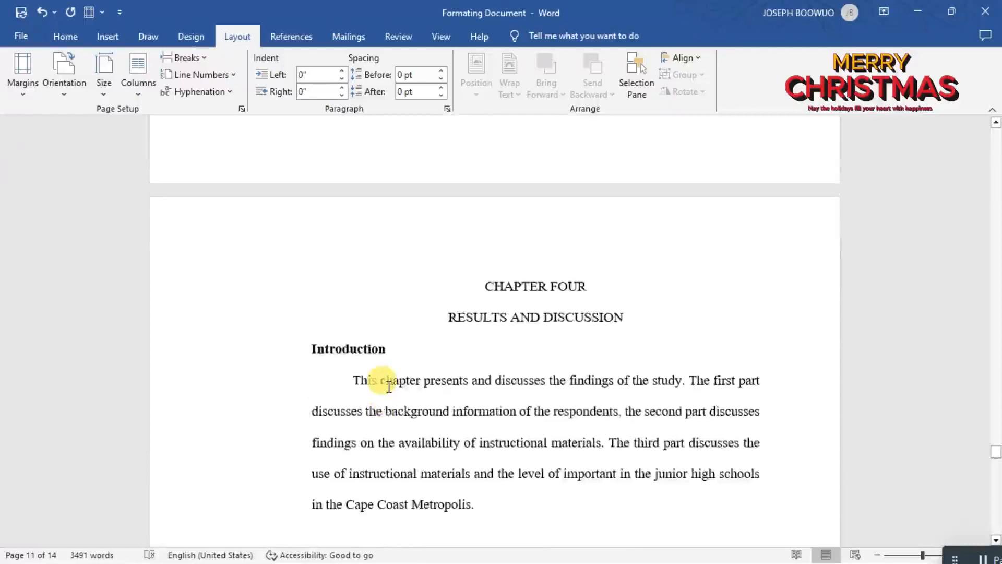
scroll(387, 385, "up", 15)
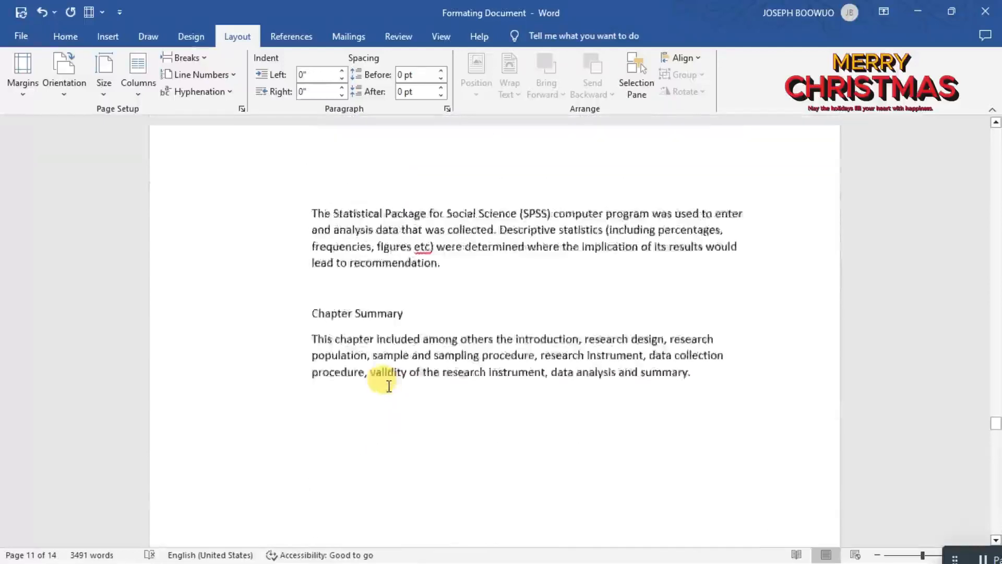
scroll(389, 381, "up", 6)
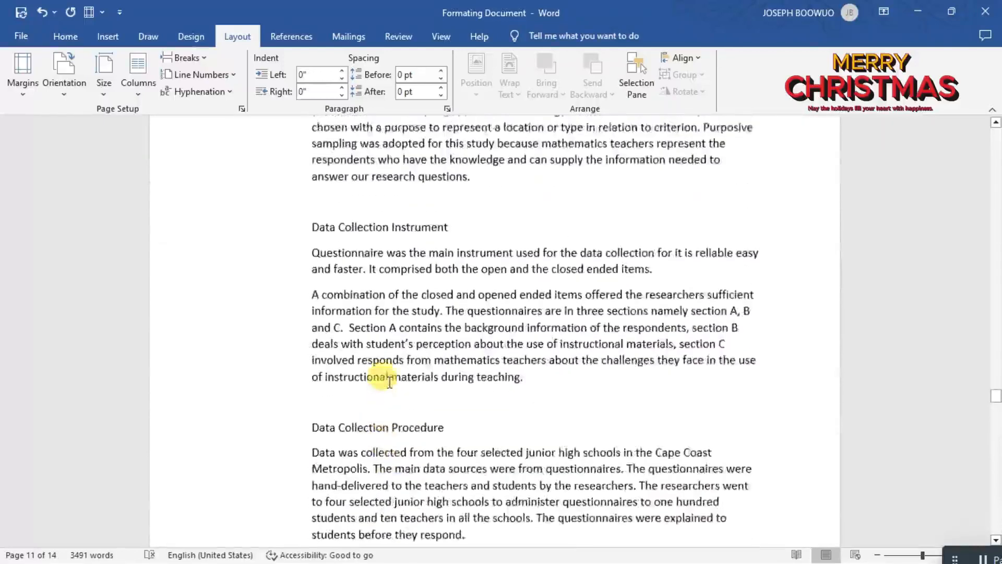
scroll(389, 381, "up", 15)
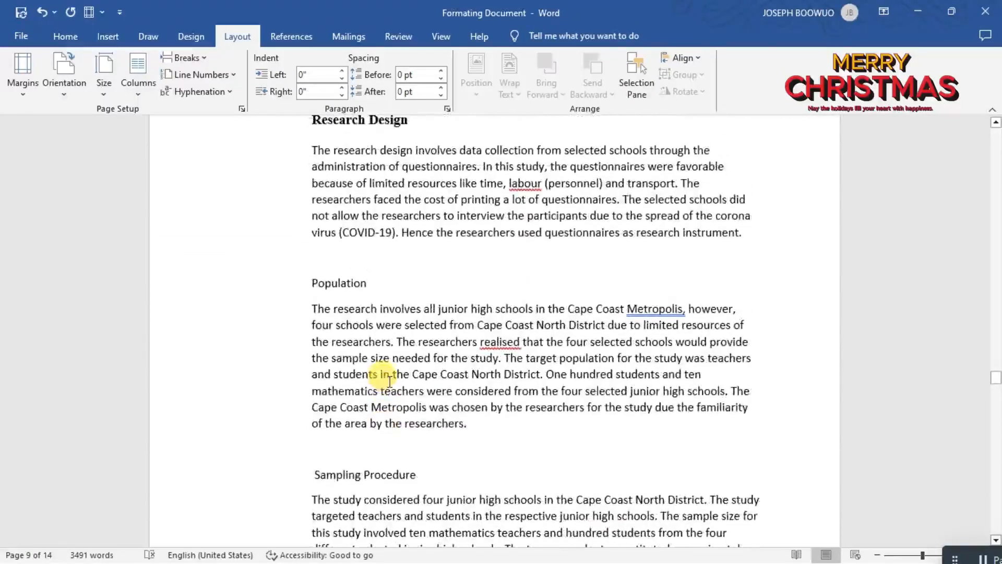
scroll(389, 381, "up", 5)
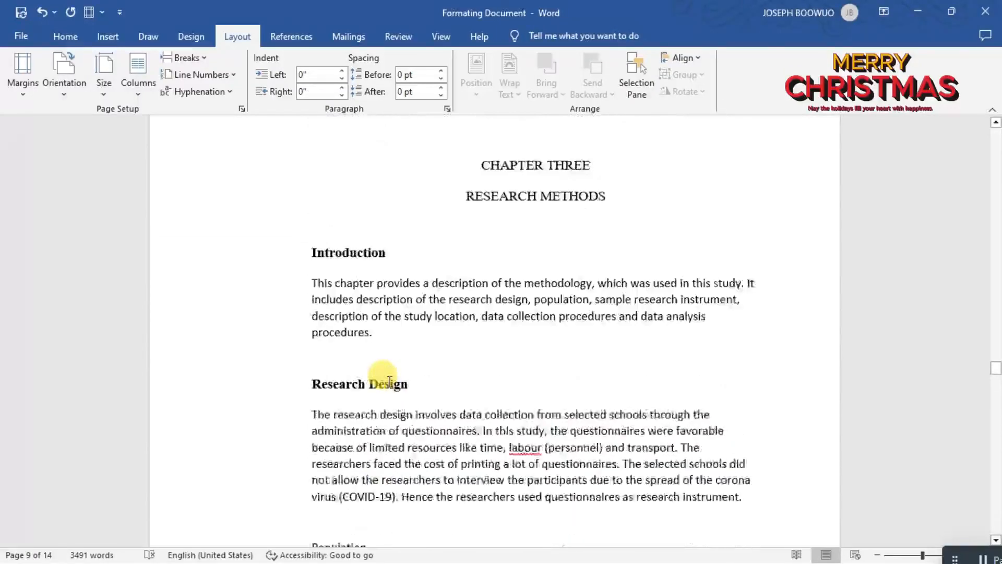
scroll(390, 381, "up", 4)
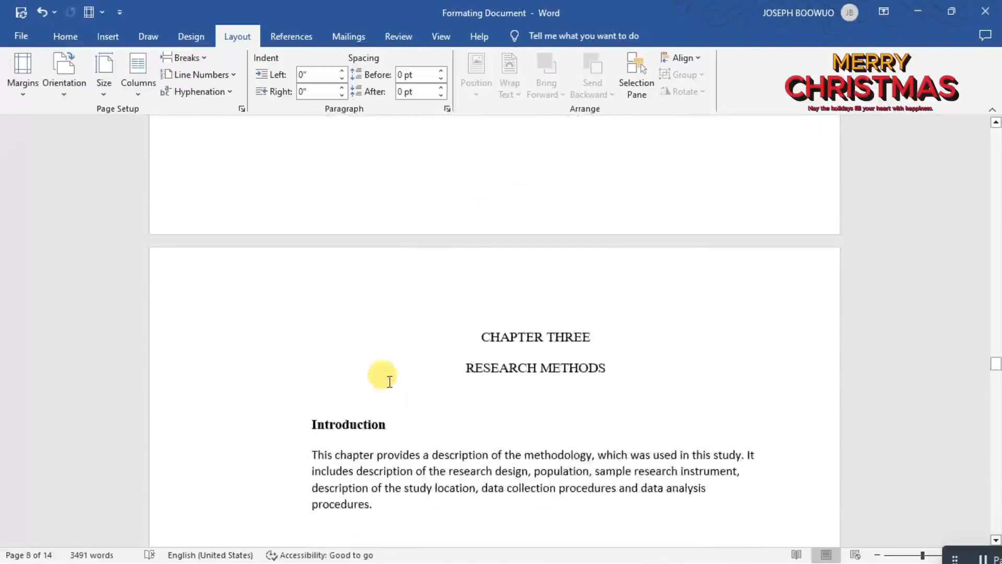
scroll(390, 381, "up", 7)
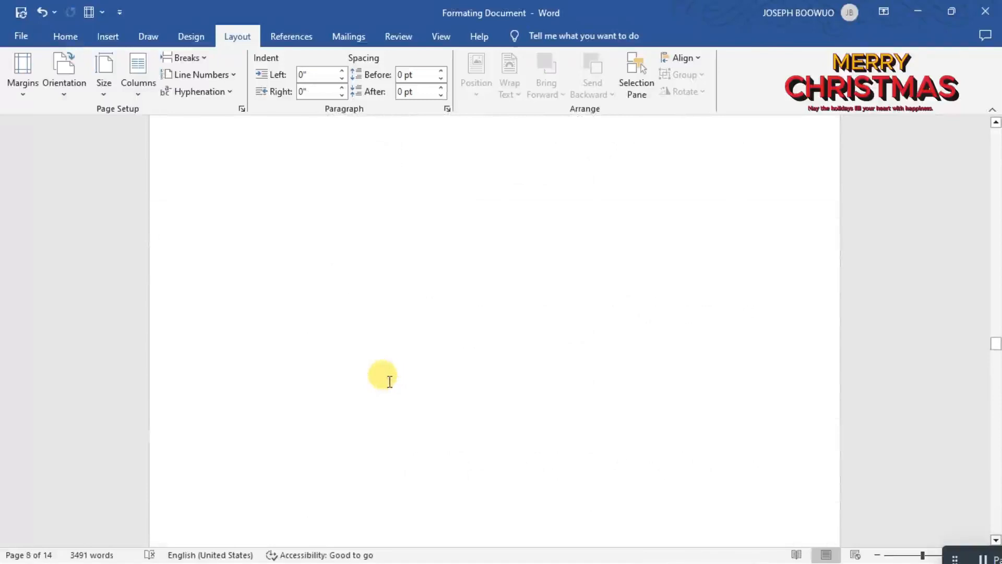
scroll(390, 381, "up", 15)
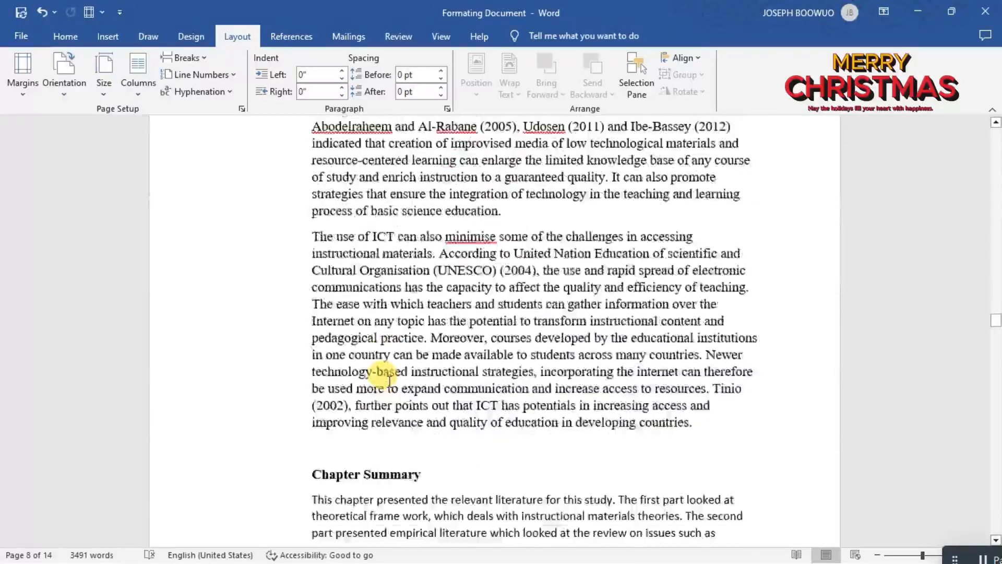
scroll(390, 381, "up", 15)
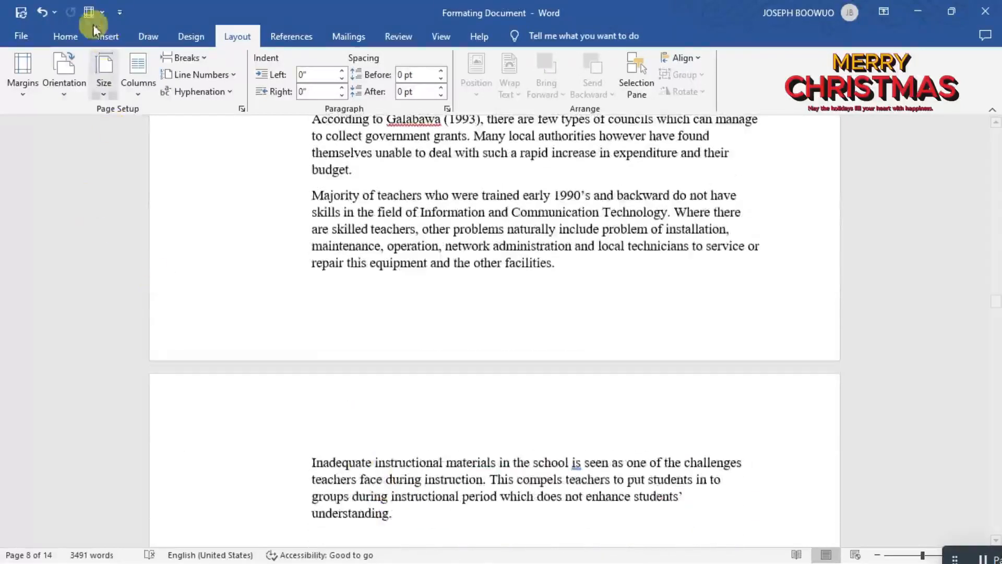
Insert centred page numbers in the Plain Number 2 format at the bottom of the document's pages.
left_click(62, 31)
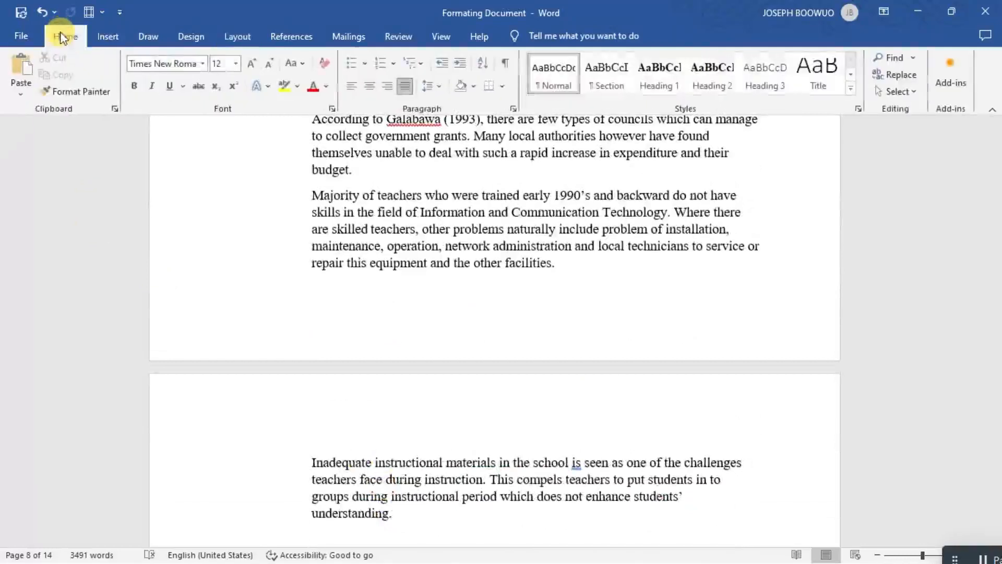
left_click(107, 41)
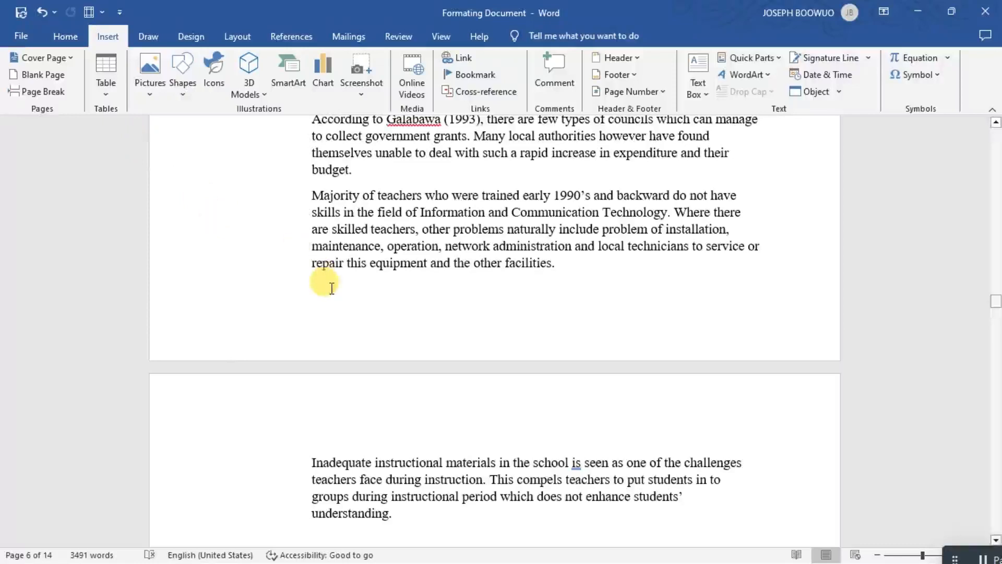
scroll(331, 289, "up", 2)
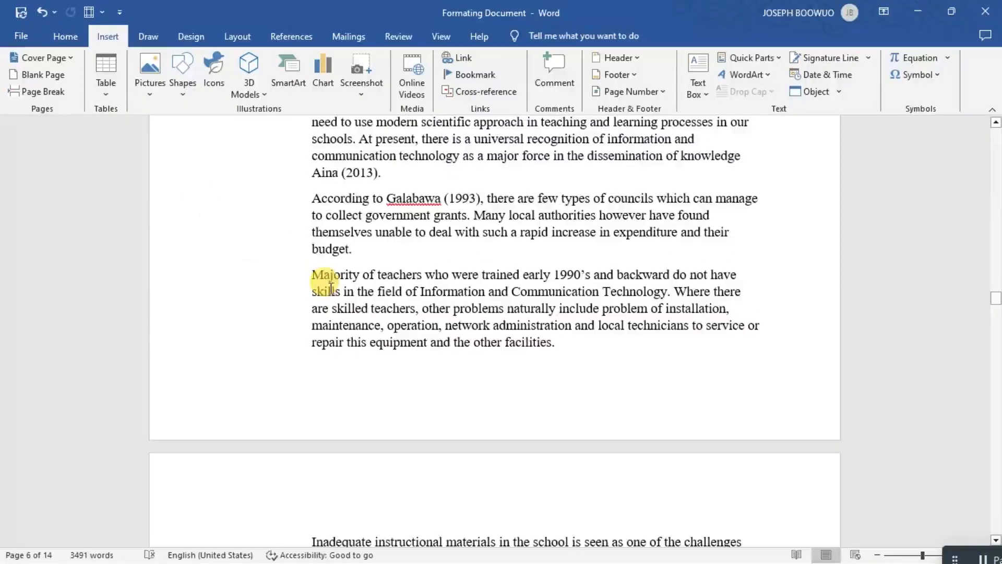
scroll(331, 288, "up", 10)
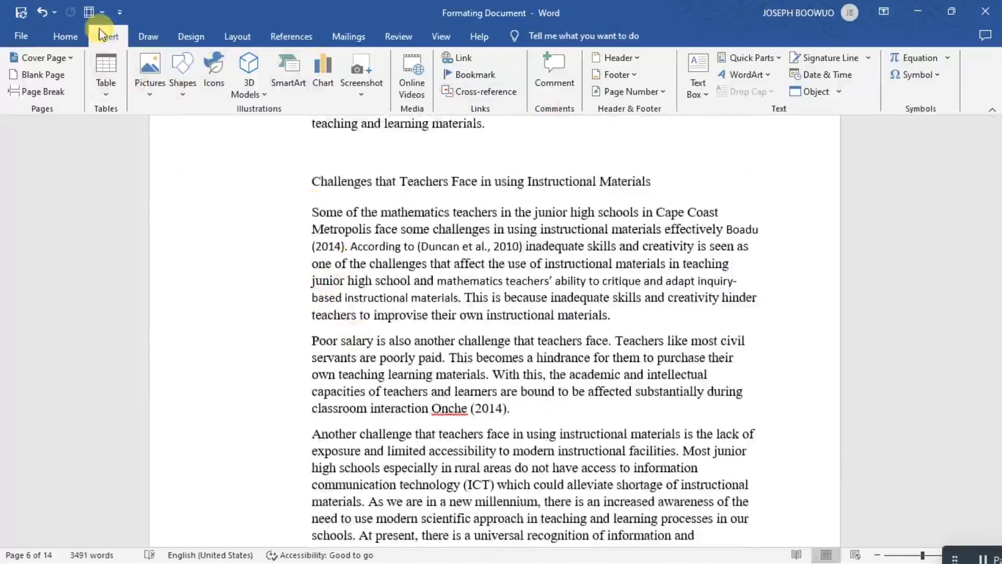
left_click(666, 92)
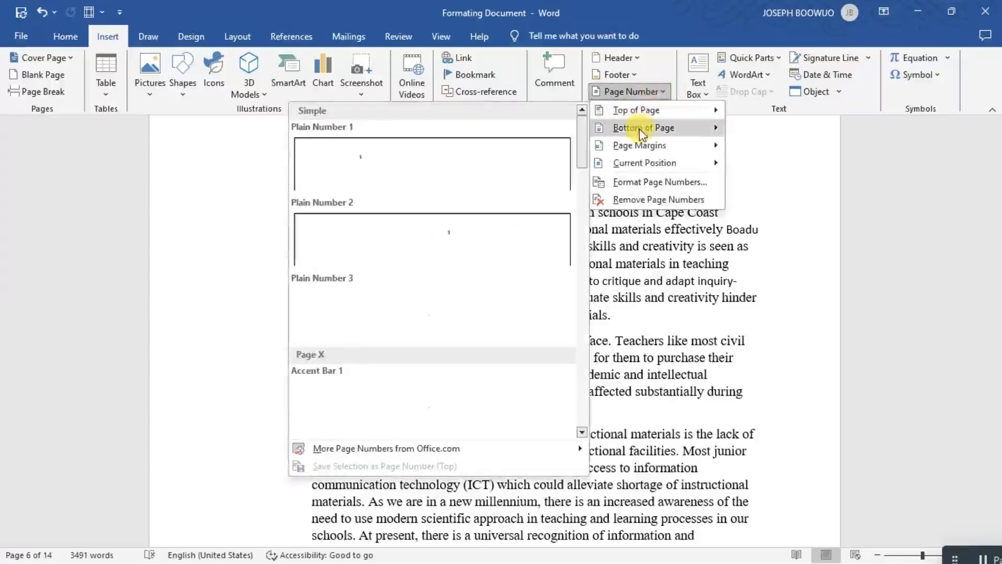
mouse_move(624, 133)
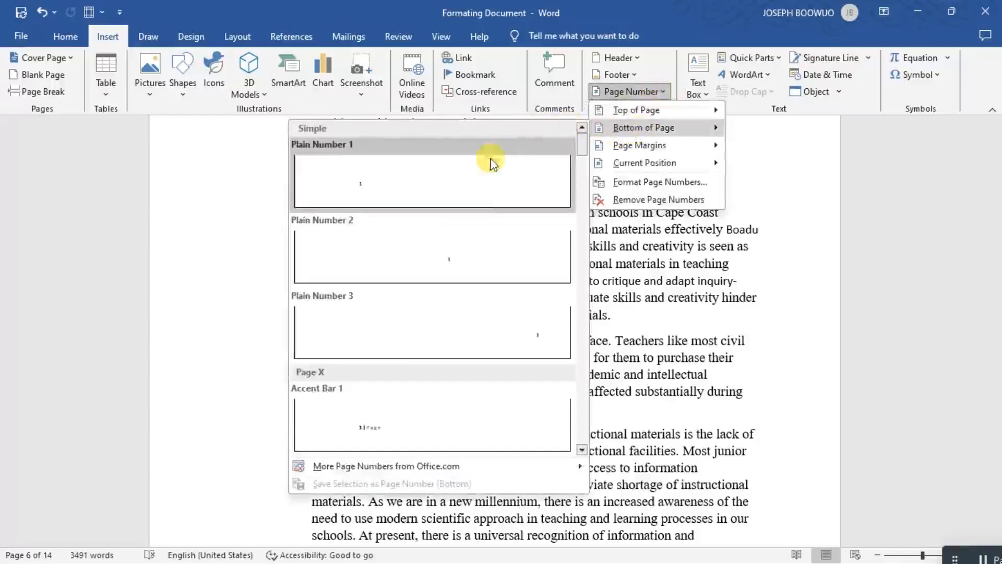
left_click(474, 252)
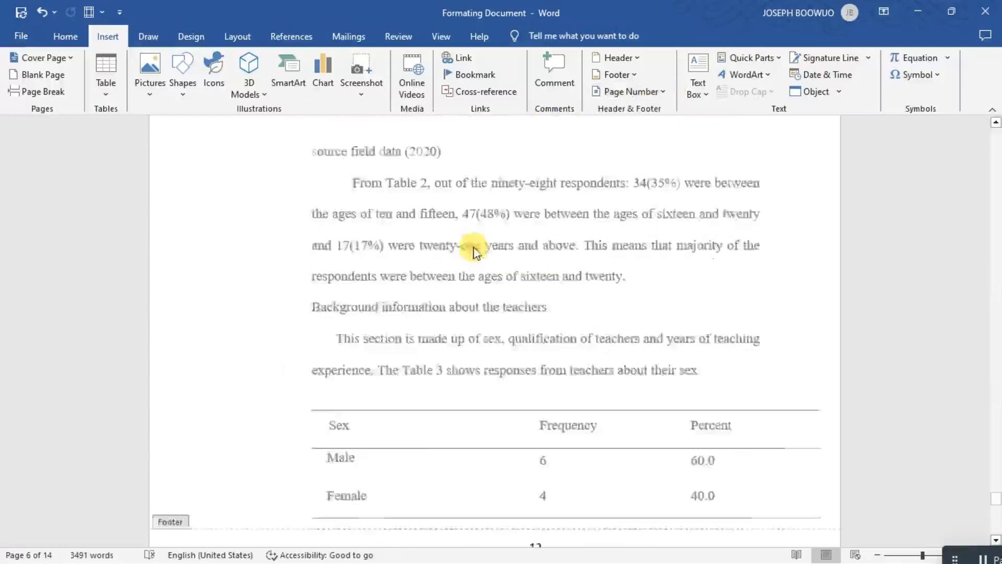
Check the footer page numbers across the document and exit header and footer editing.
scroll(504, 413, "up", 1)
scroll(505, 413, "down", 8)
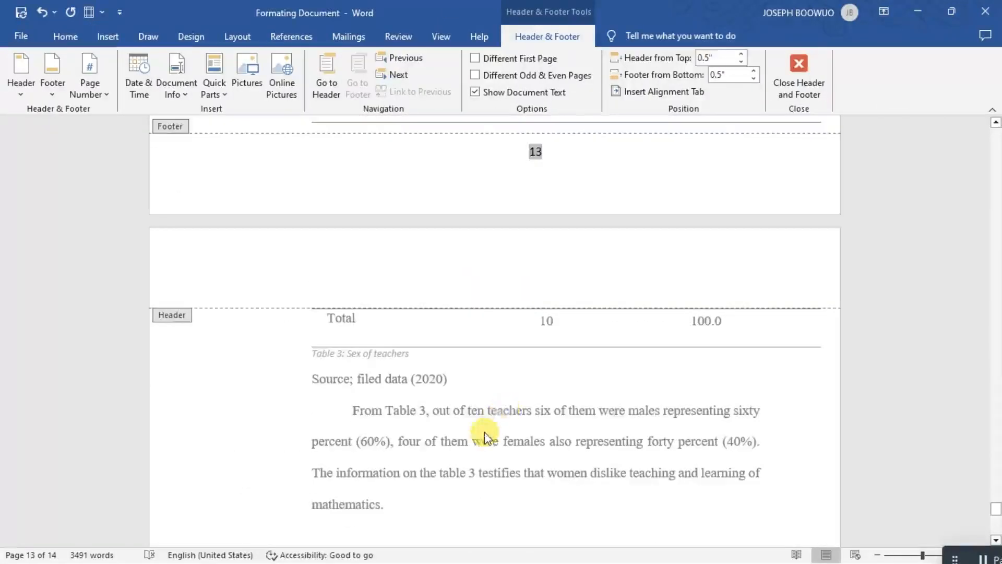
scroll(484, 436, "down", 3)
scroll(484, 436, "down", 1)
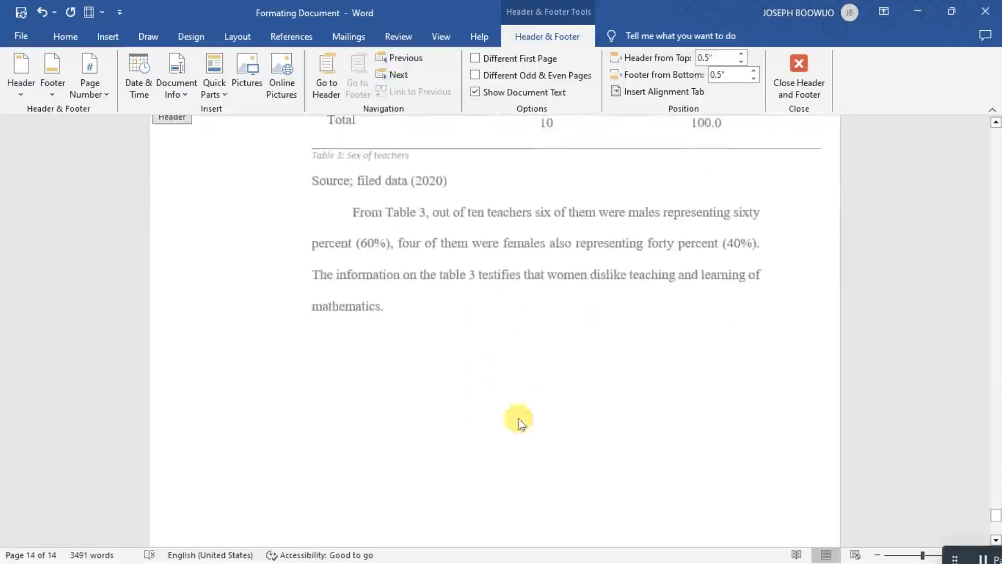
left_click_drag(997, 515, 998, 134)
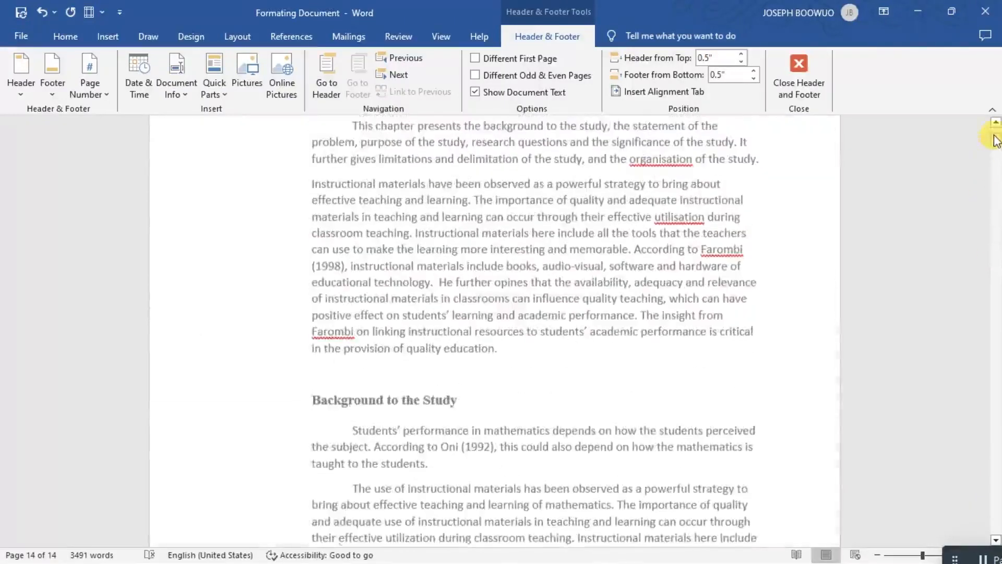
left_click(817, 71)
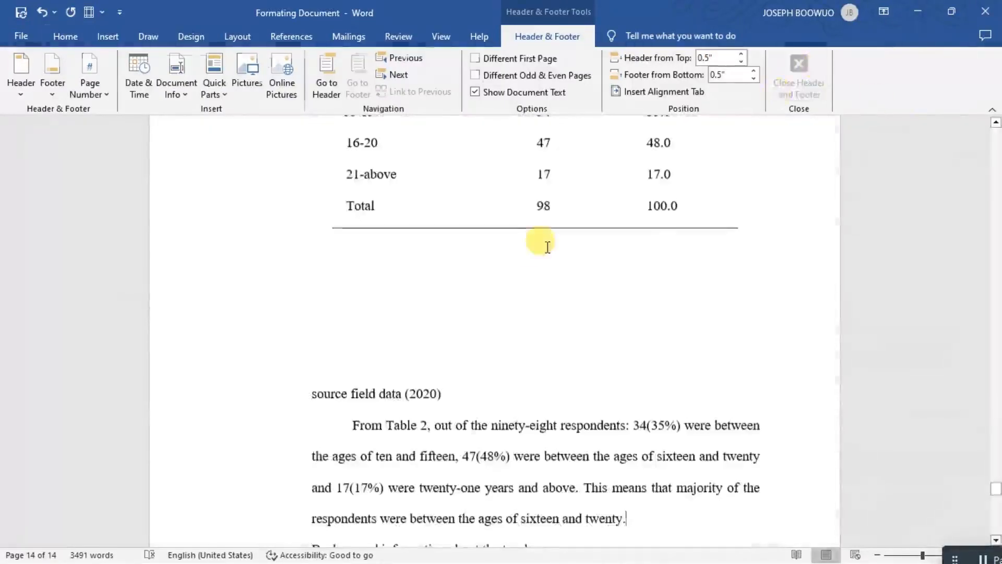
scroll(532, 255, "up", 15)
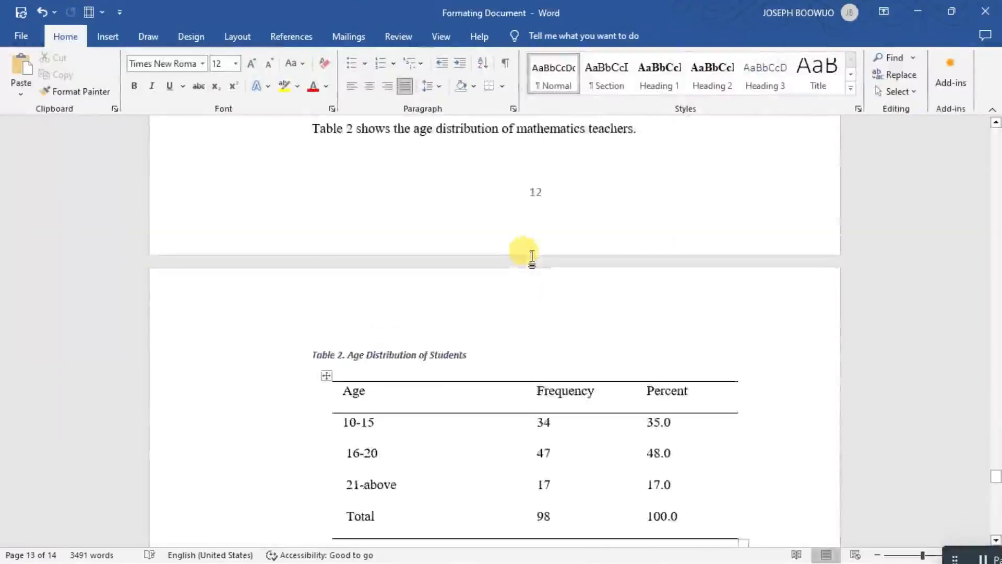
scroll(533, 254, "up", 10)
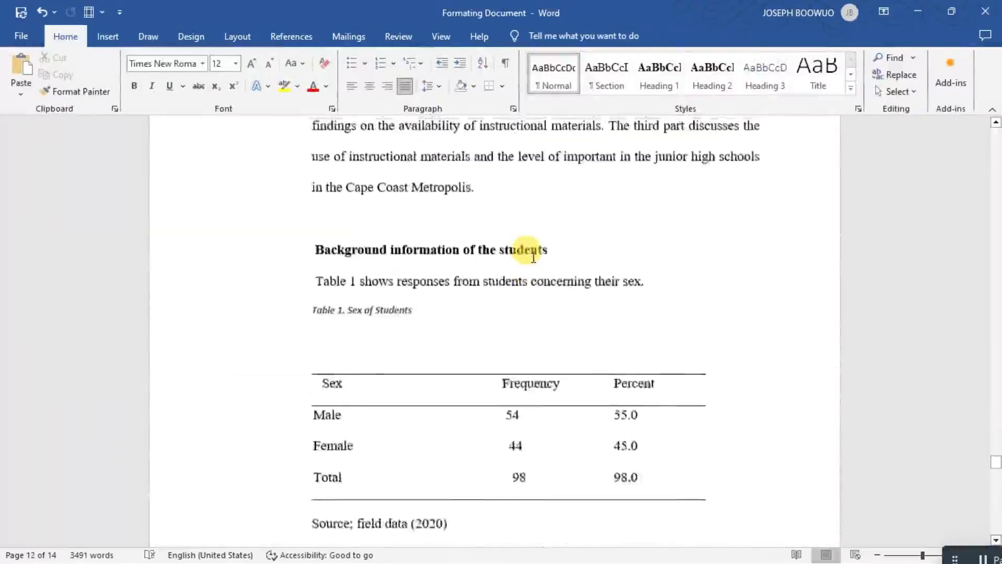